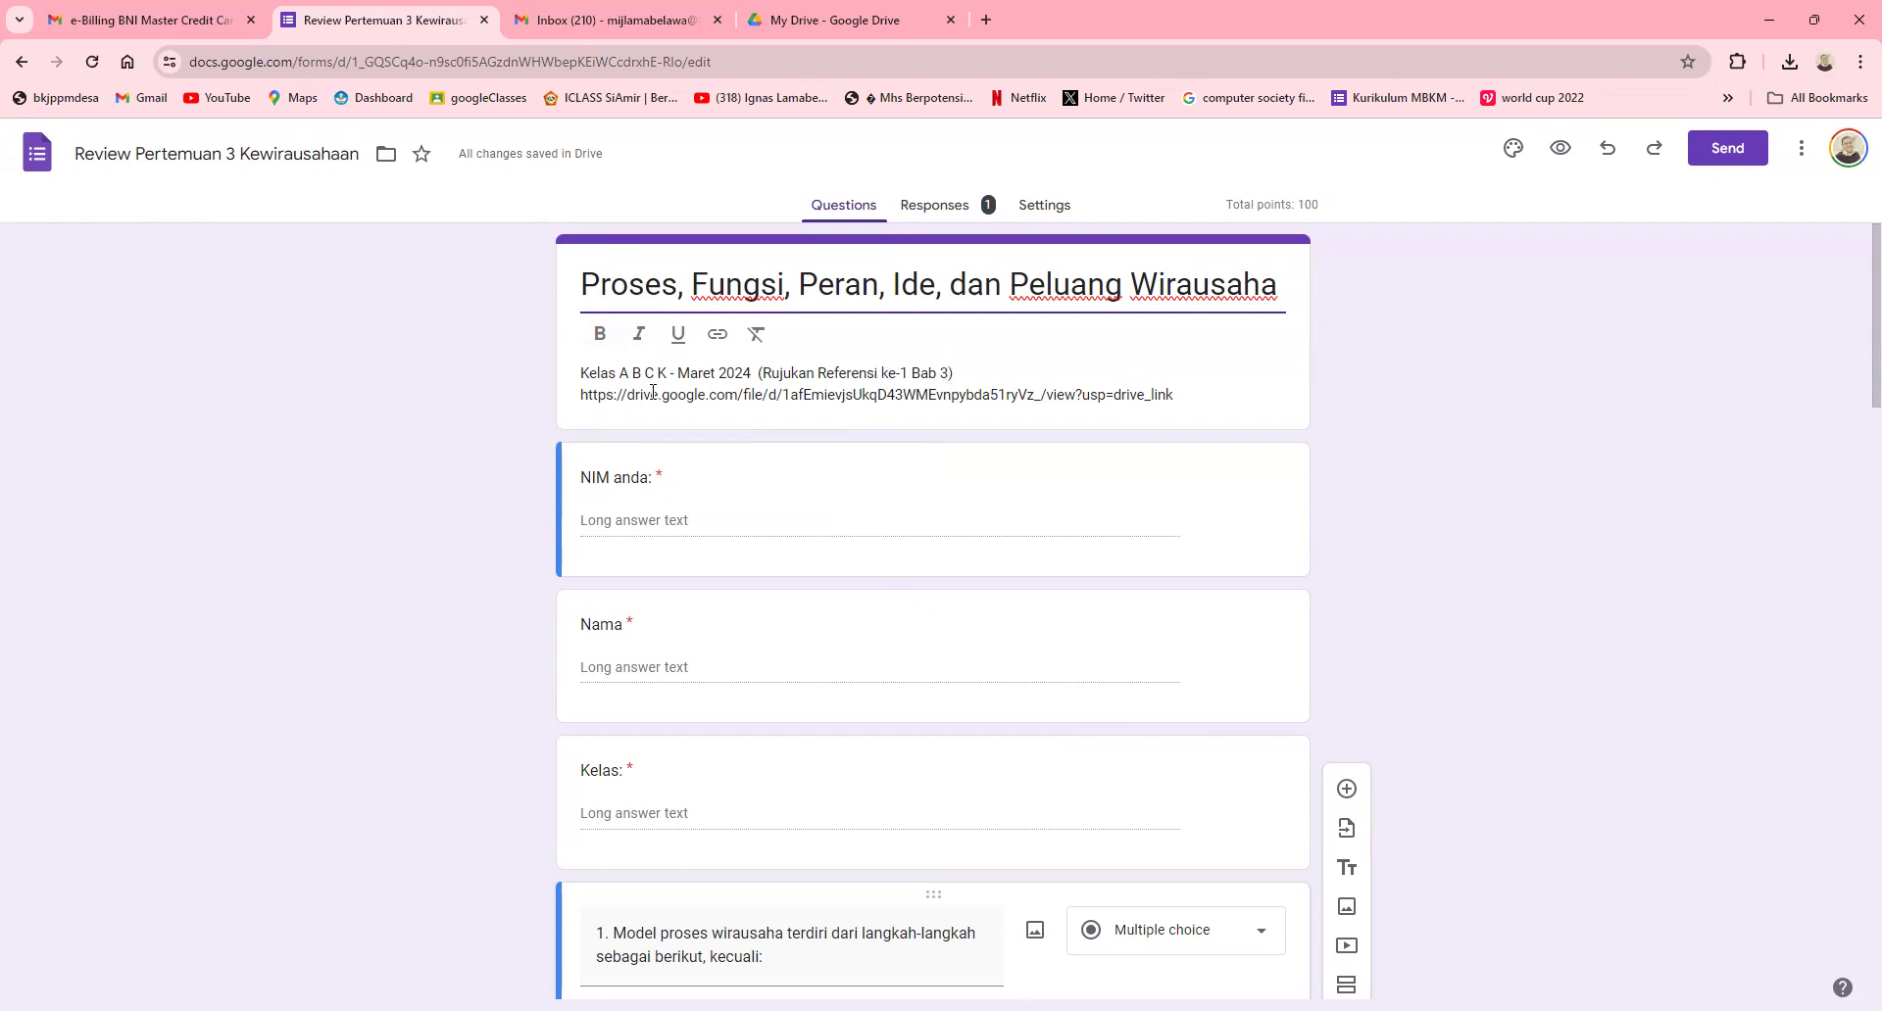
# Step: Review the form's description and reference link, the NIM, Nama and Kelas fields, and the first multiple-choice questions
pyautogui.tripleClick(589, 397)
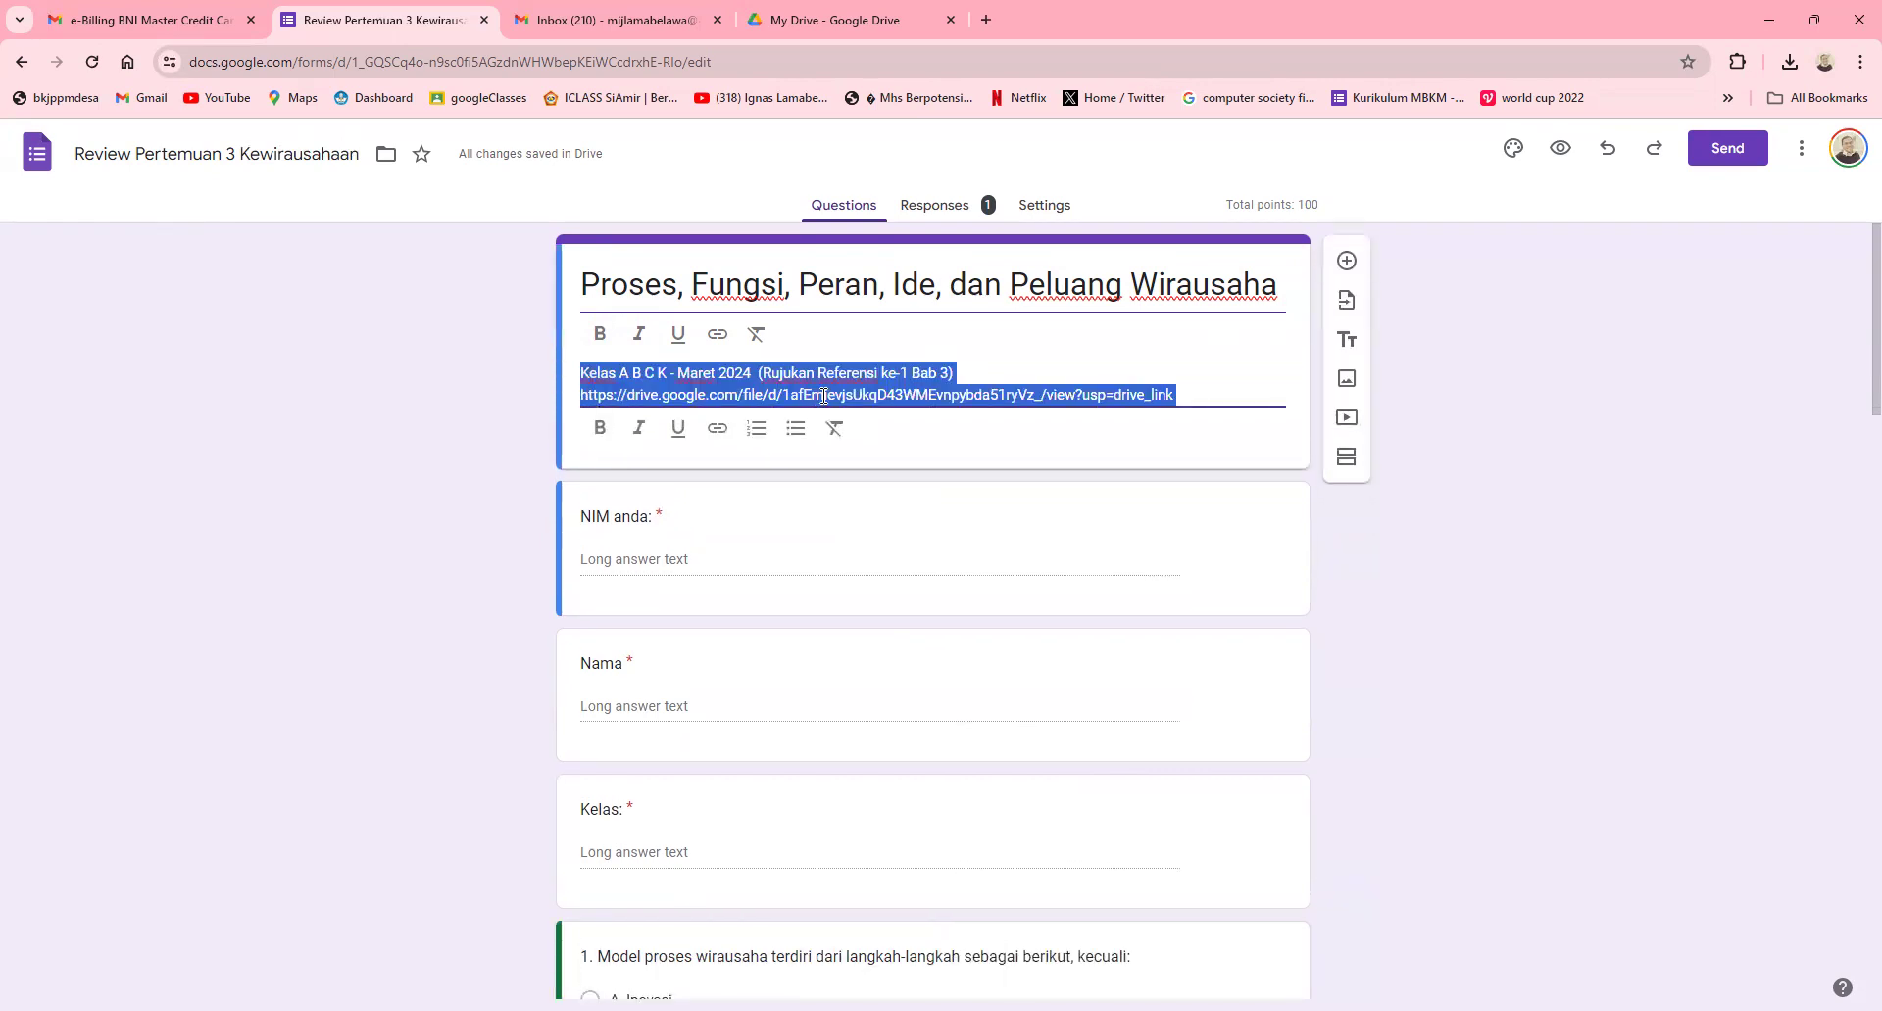
pyautogui.click(490, 580)
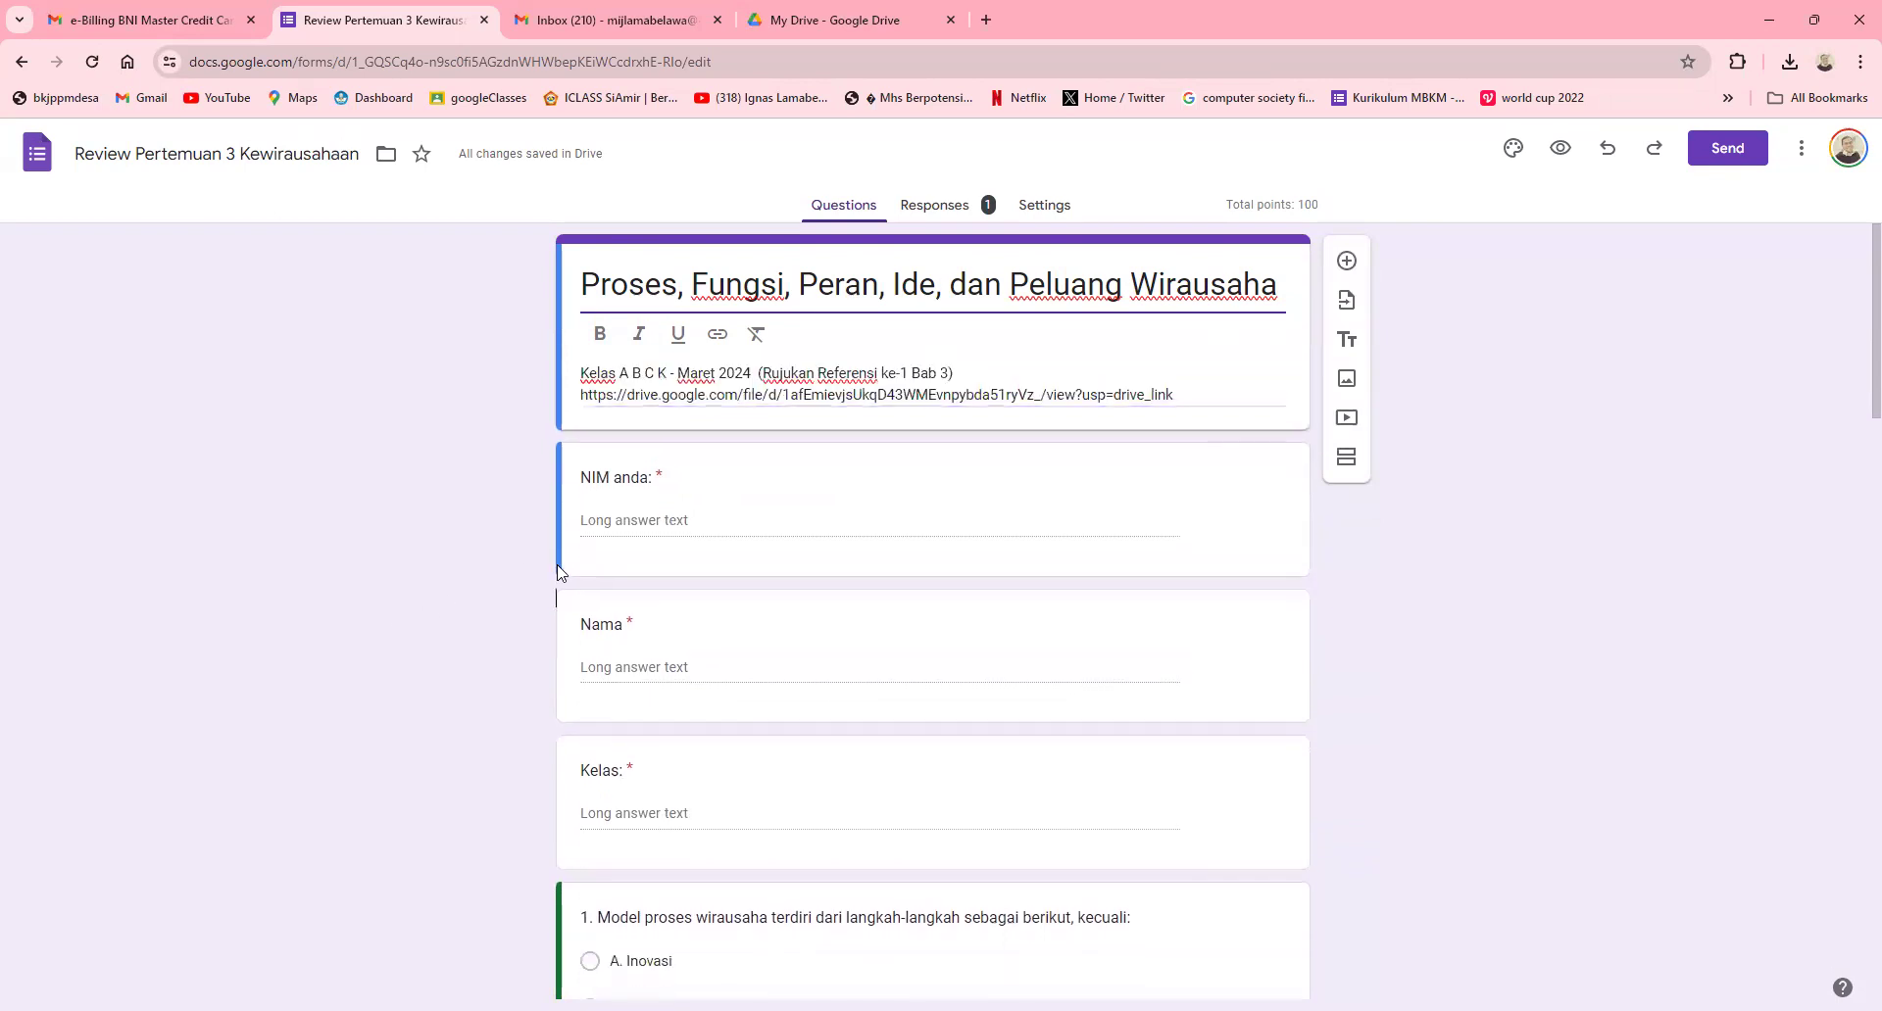
pyautogui.scroll(-1, 559, 568)
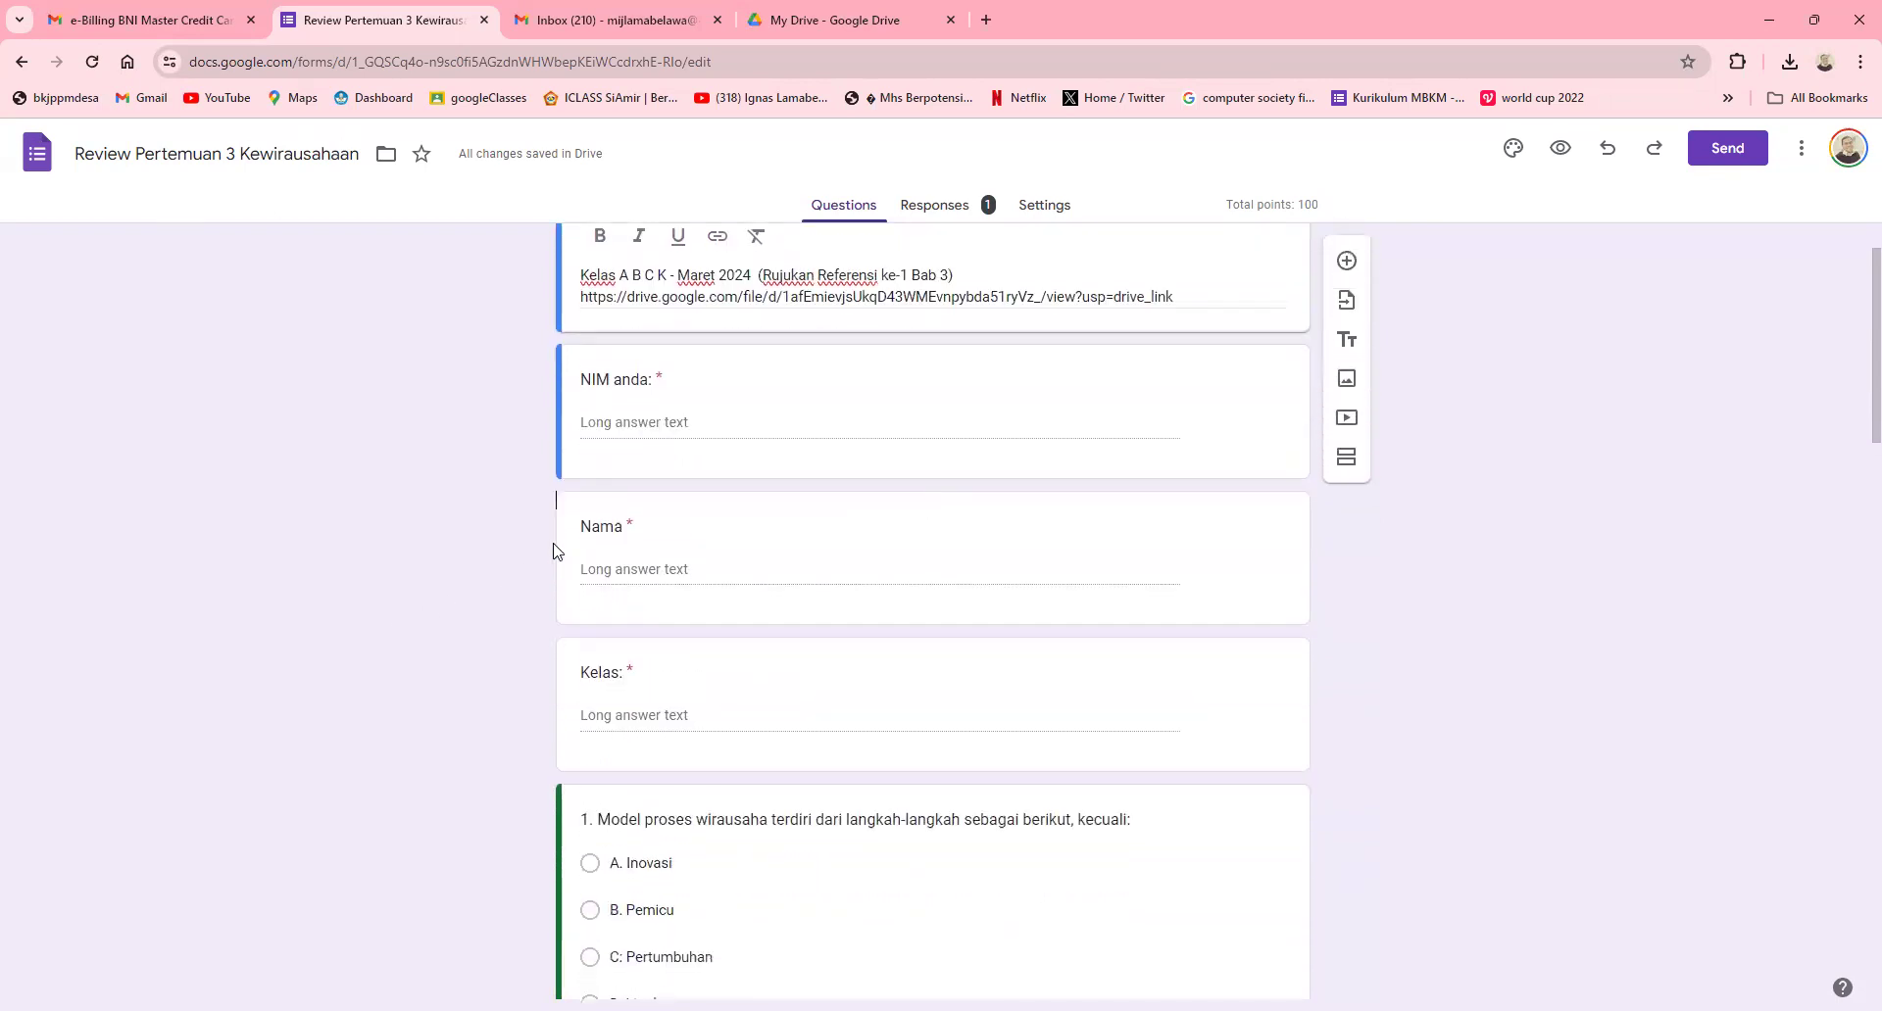
pyautogui.scroll(-1, 553, 551)
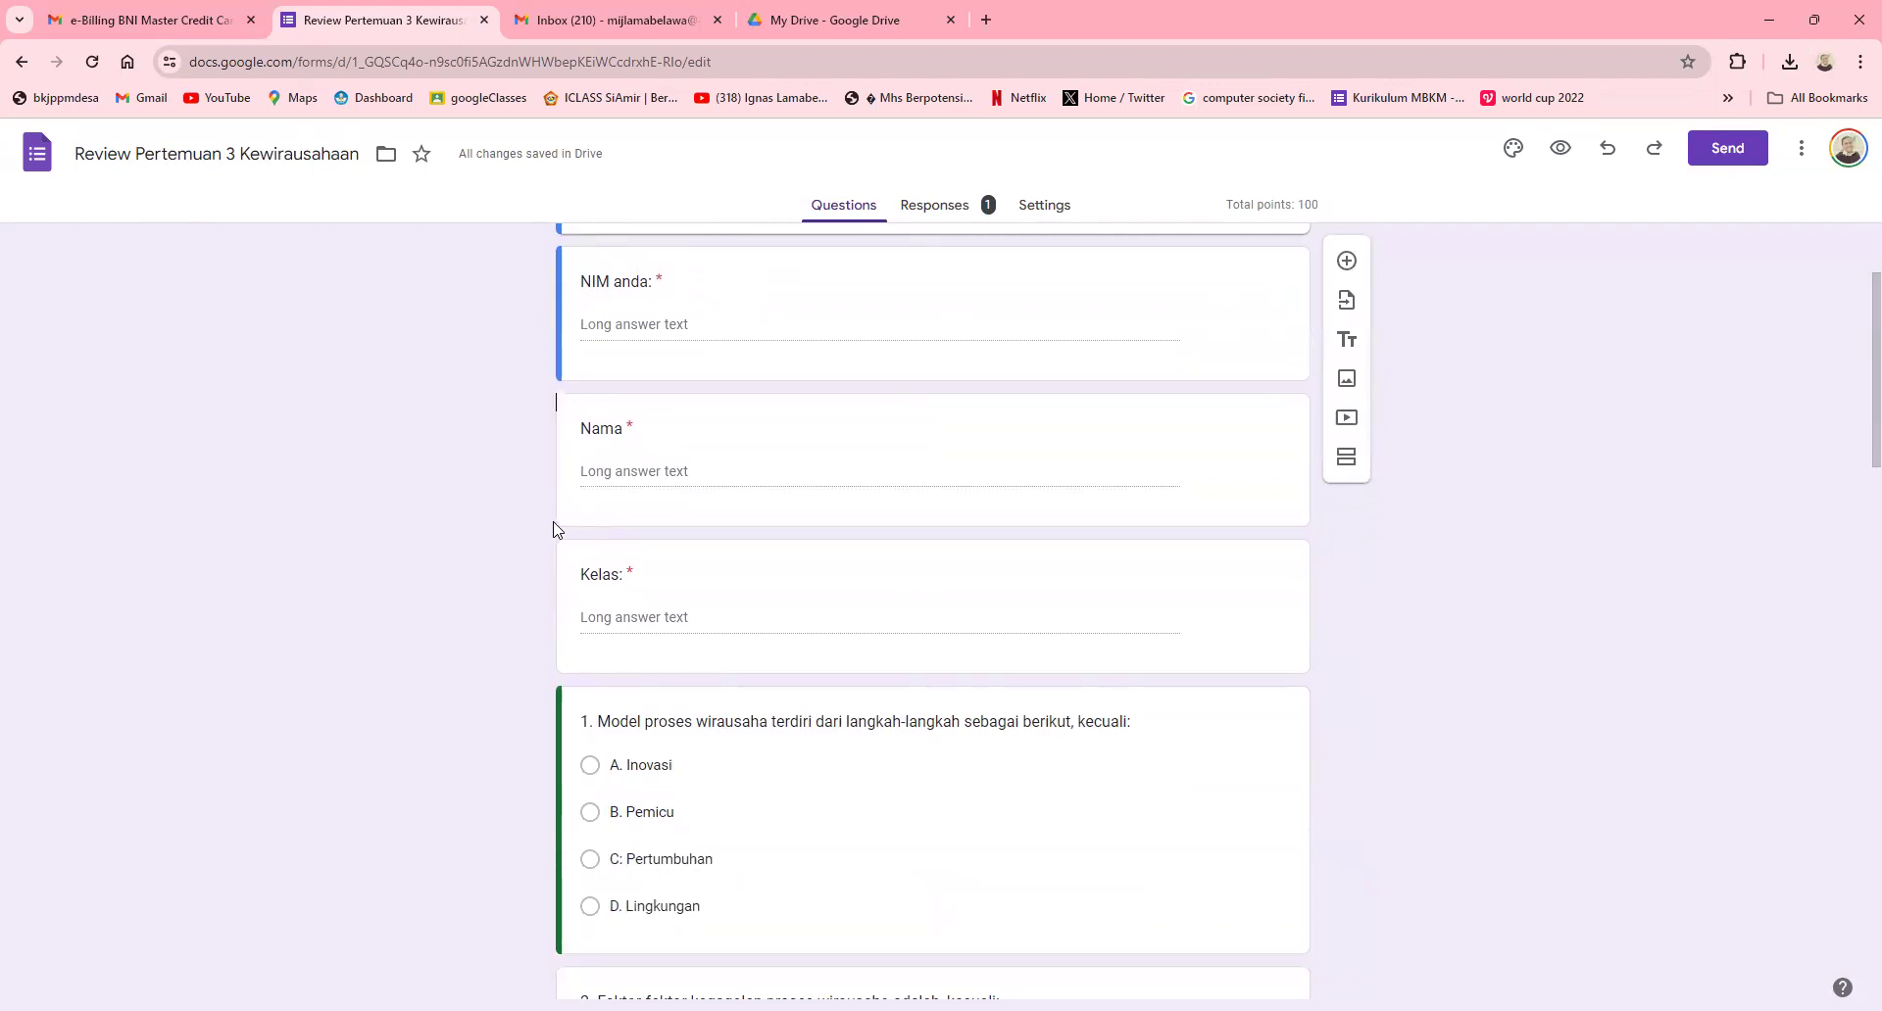
pyautogui.scroll(-3, 554, 529)
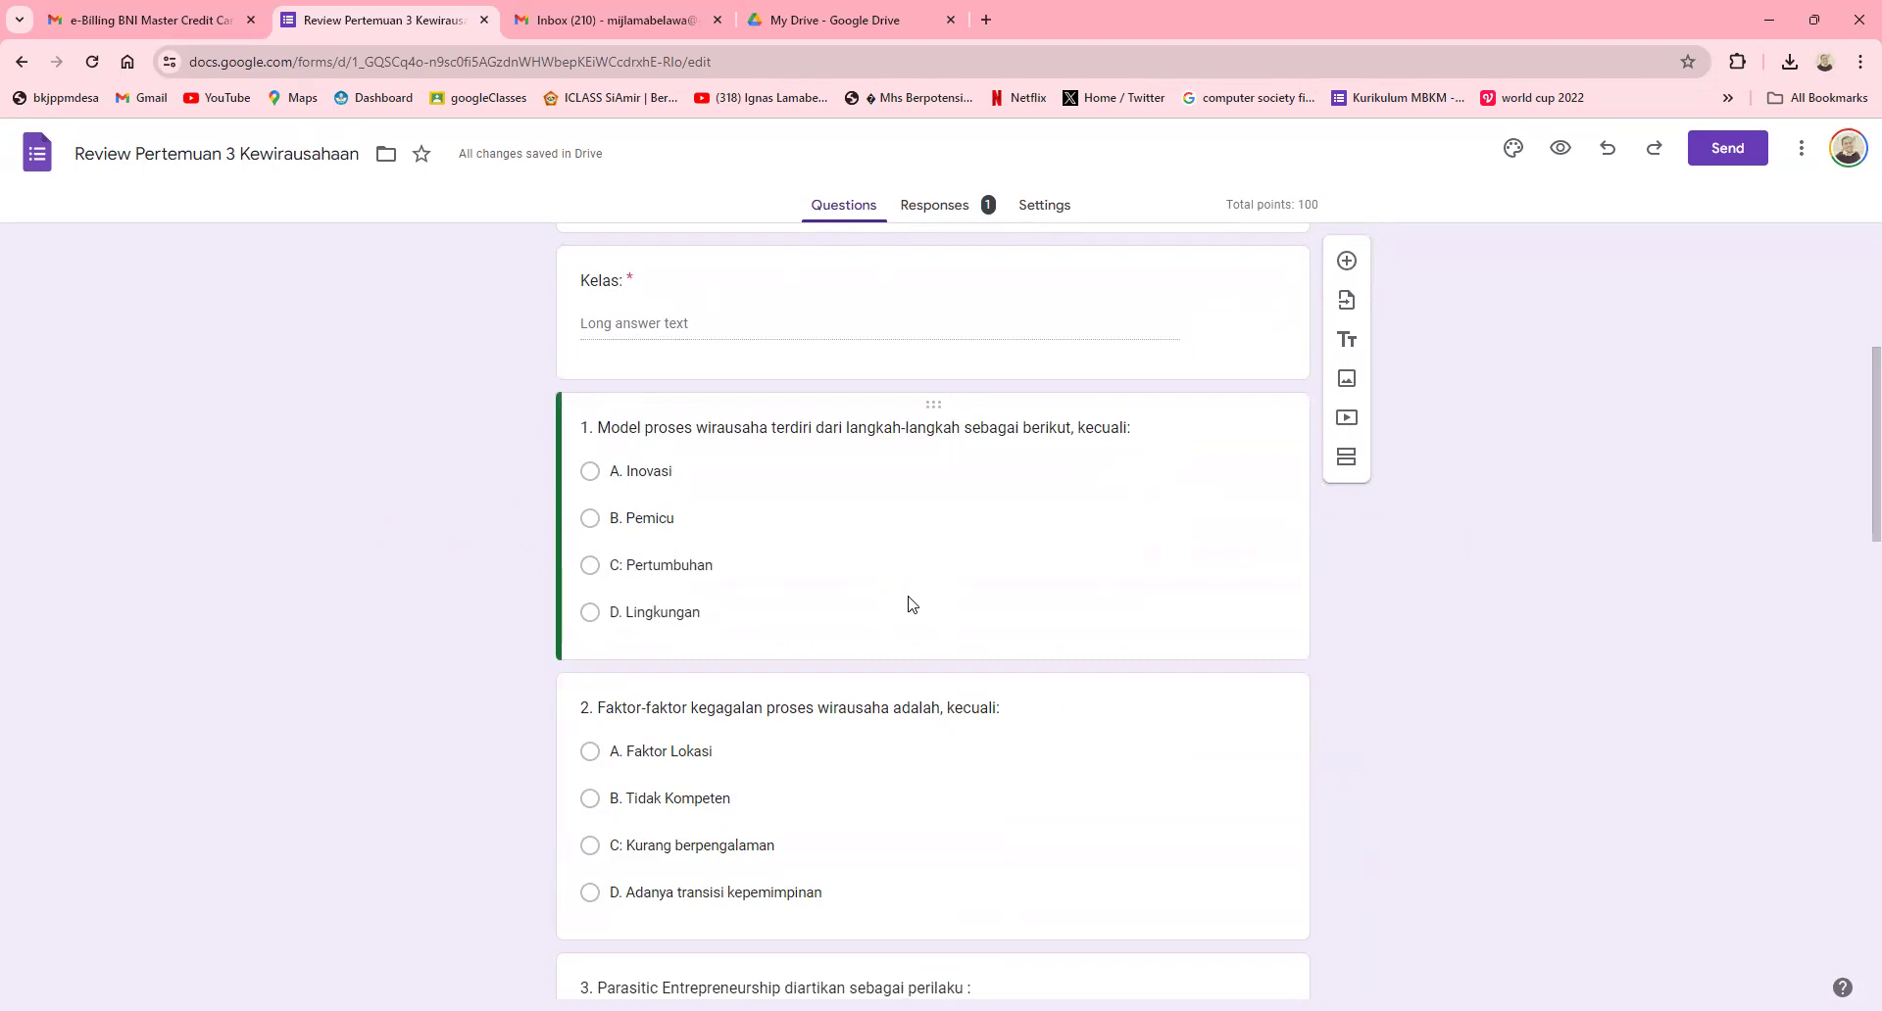
pyautogui.scroll(-1, 909, 600)
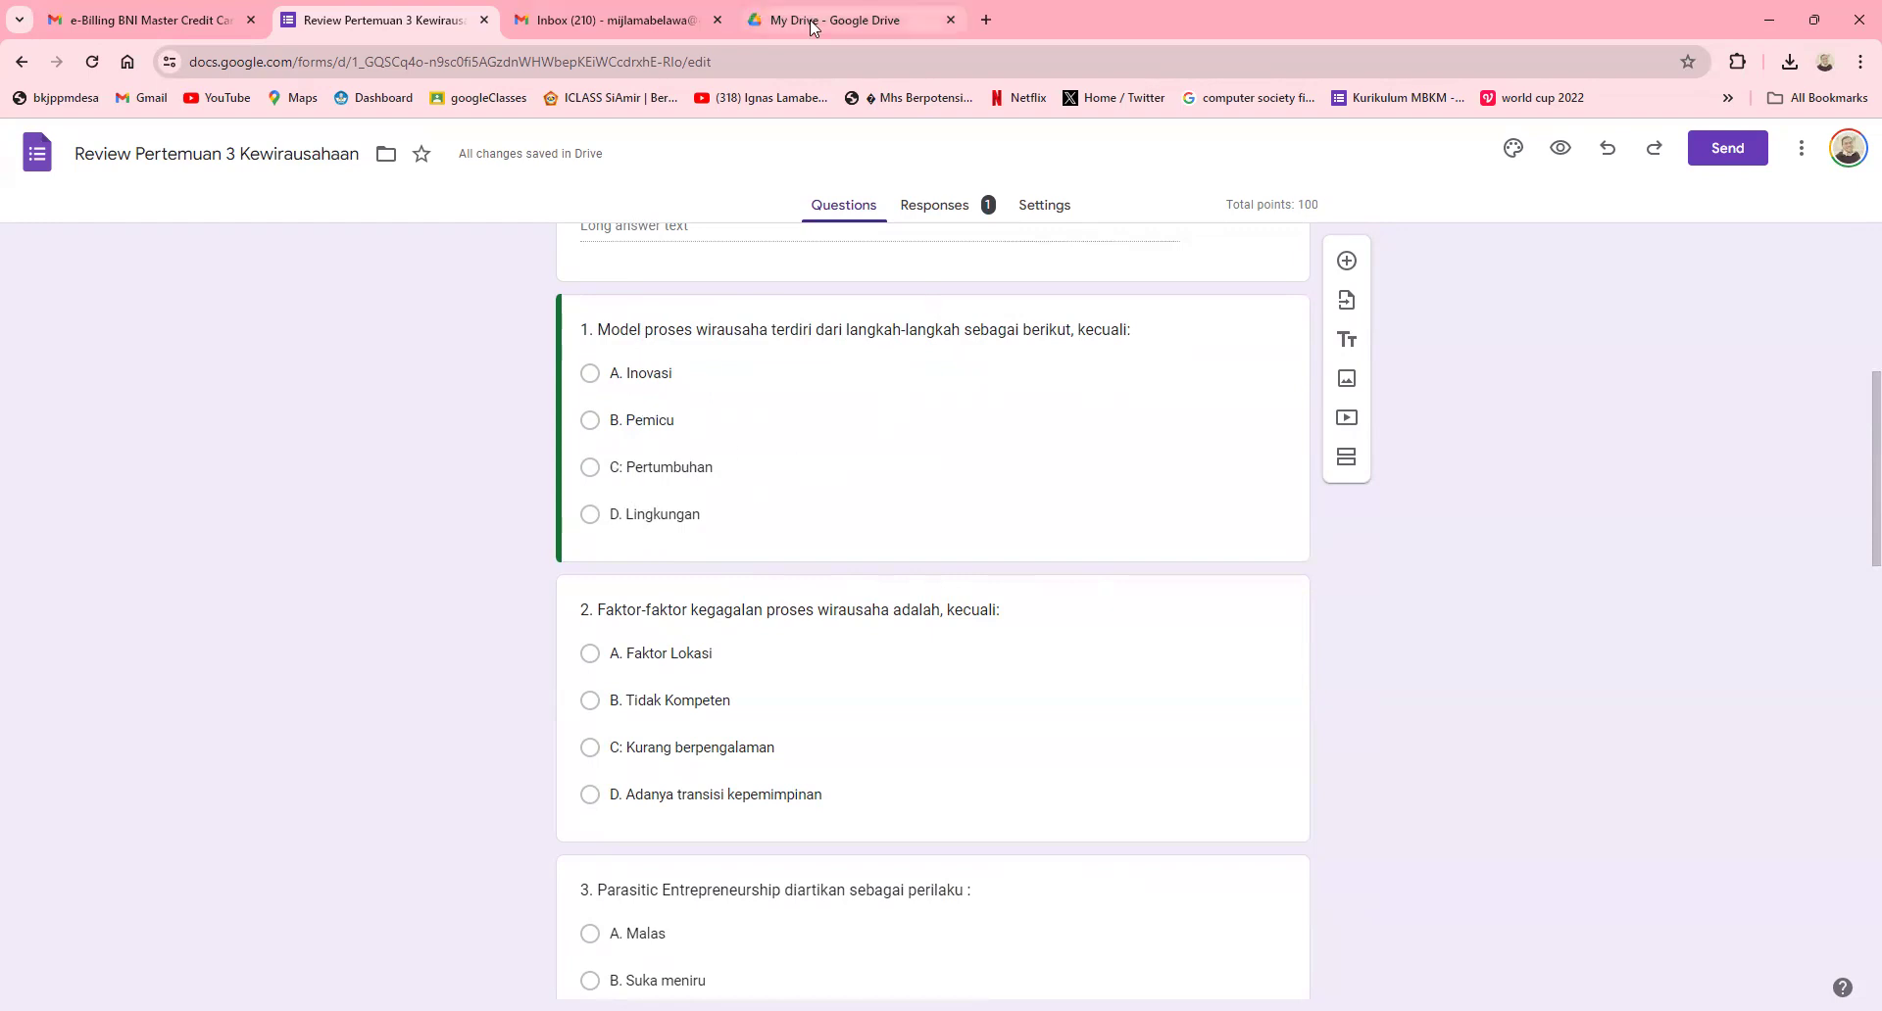
# Step: Switch to the Bab 3 PDF in Google Drive and read the steps of the entrepreneurship process model in section 3.1
pyautogui.click(857, 26)
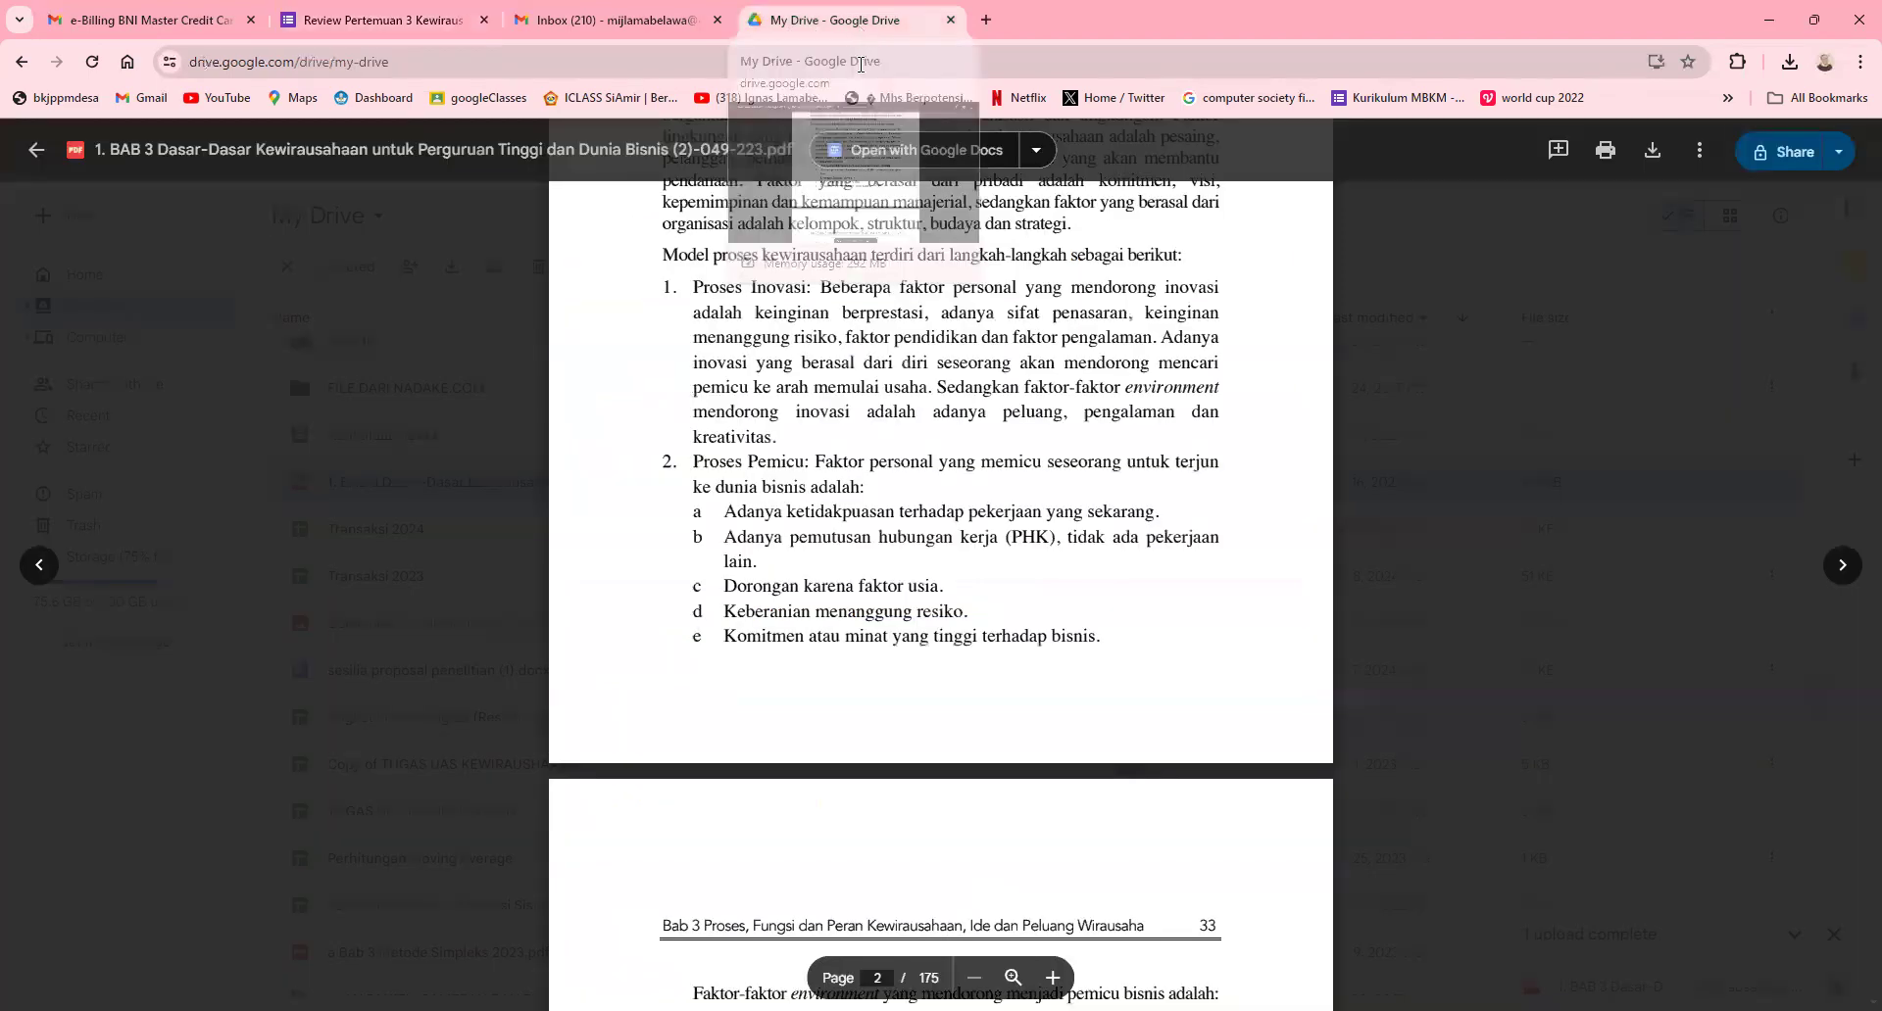
pyautogui.scroll(2, 960, 480)
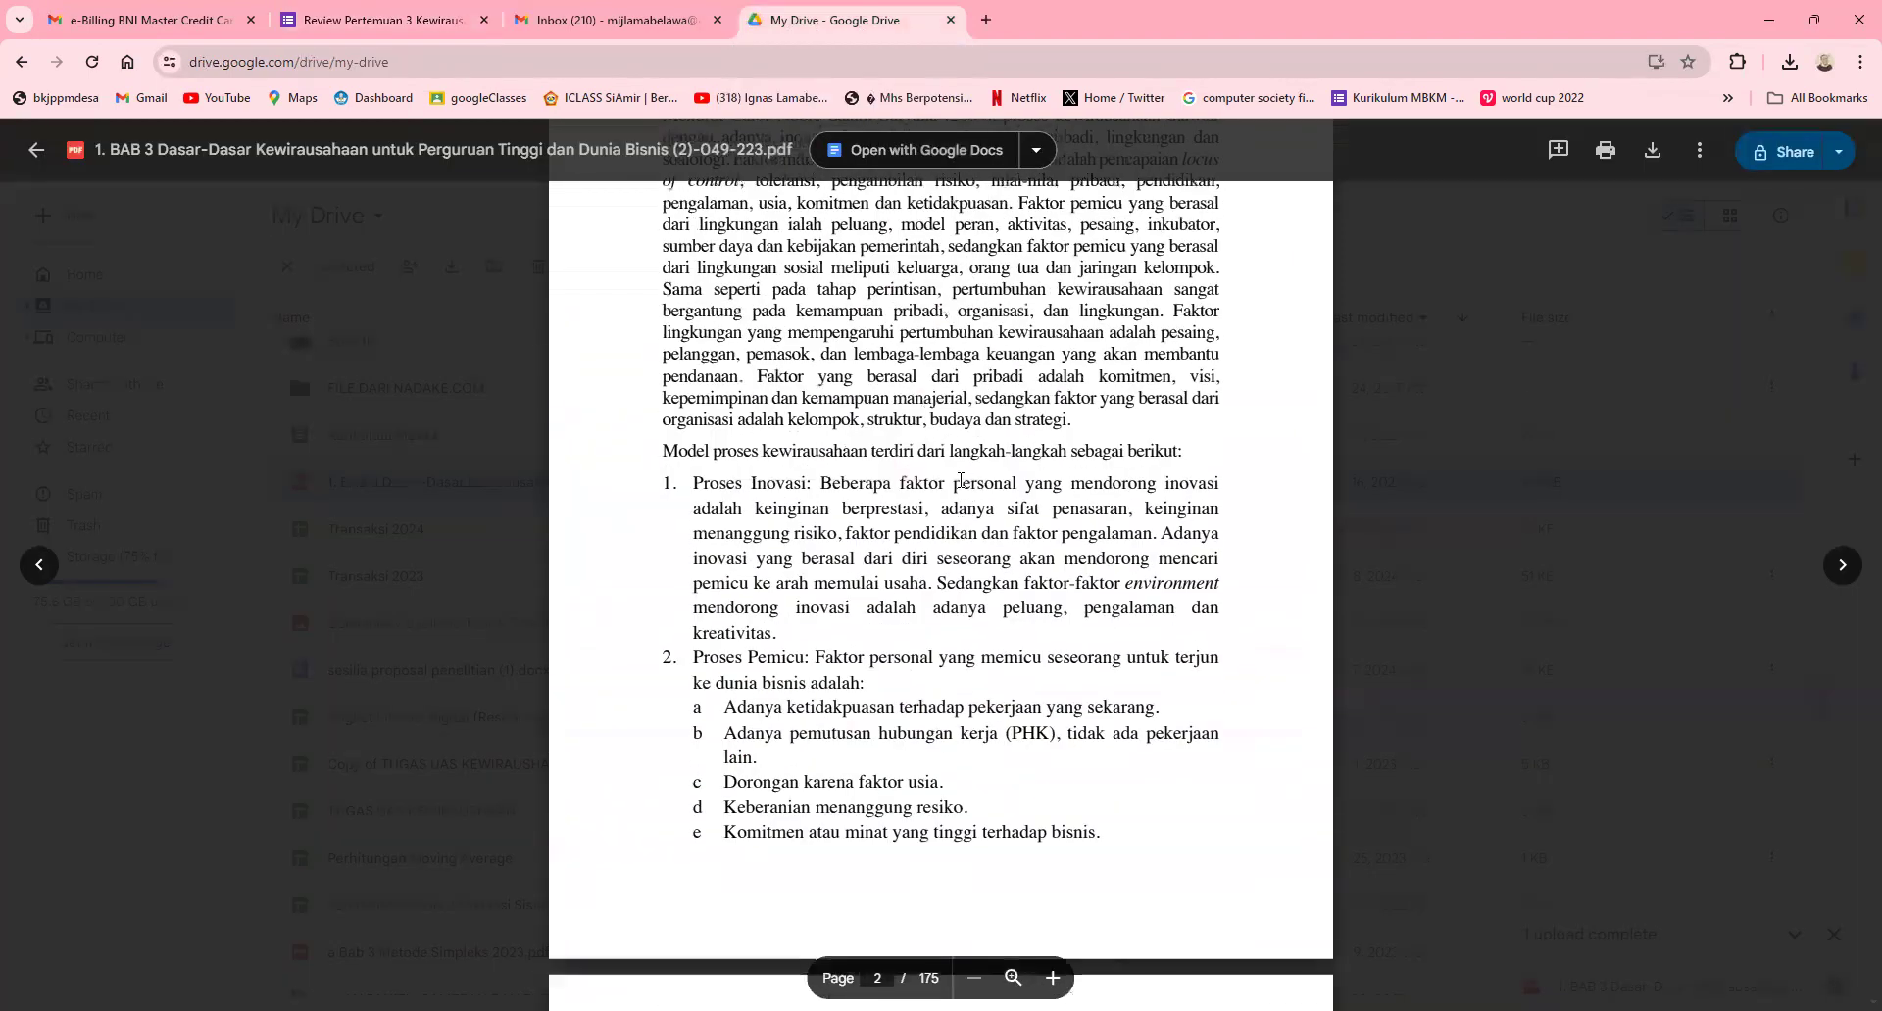
pyautogui.scroll(15, 961, 480)
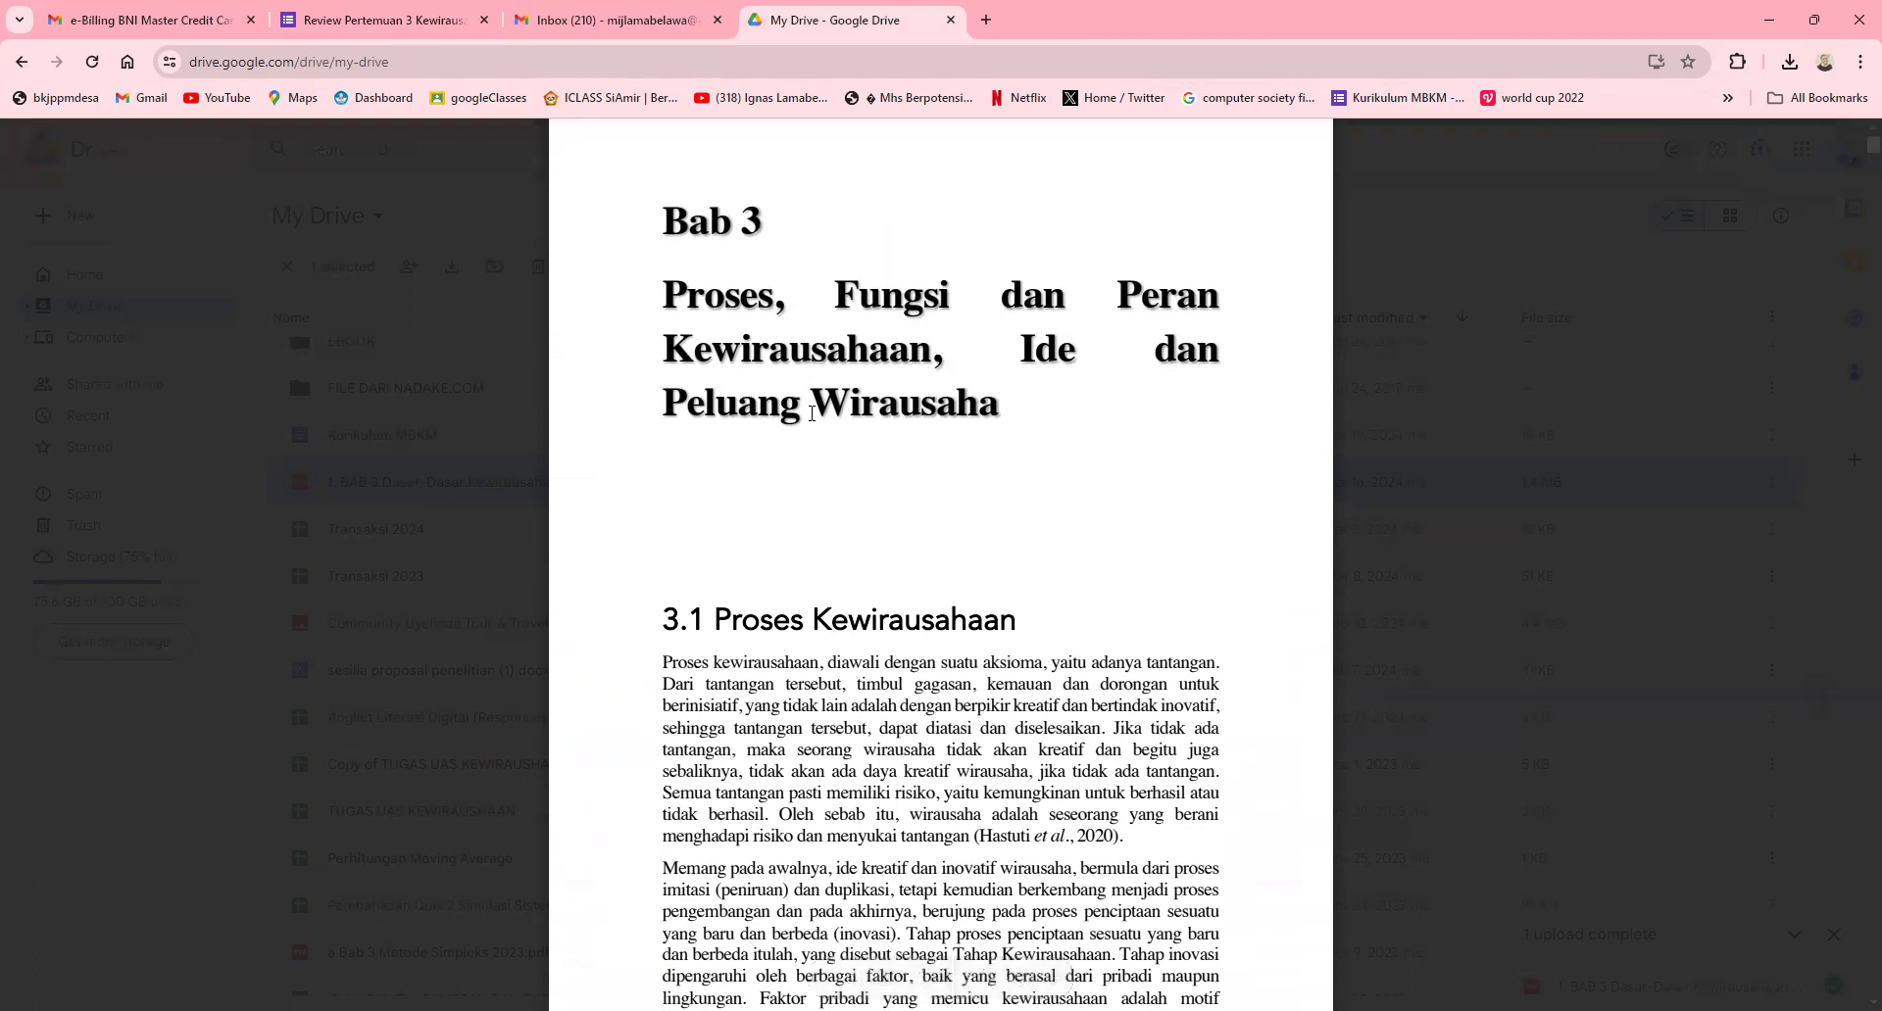
pyautogui.scroll(-5, 812, 414)
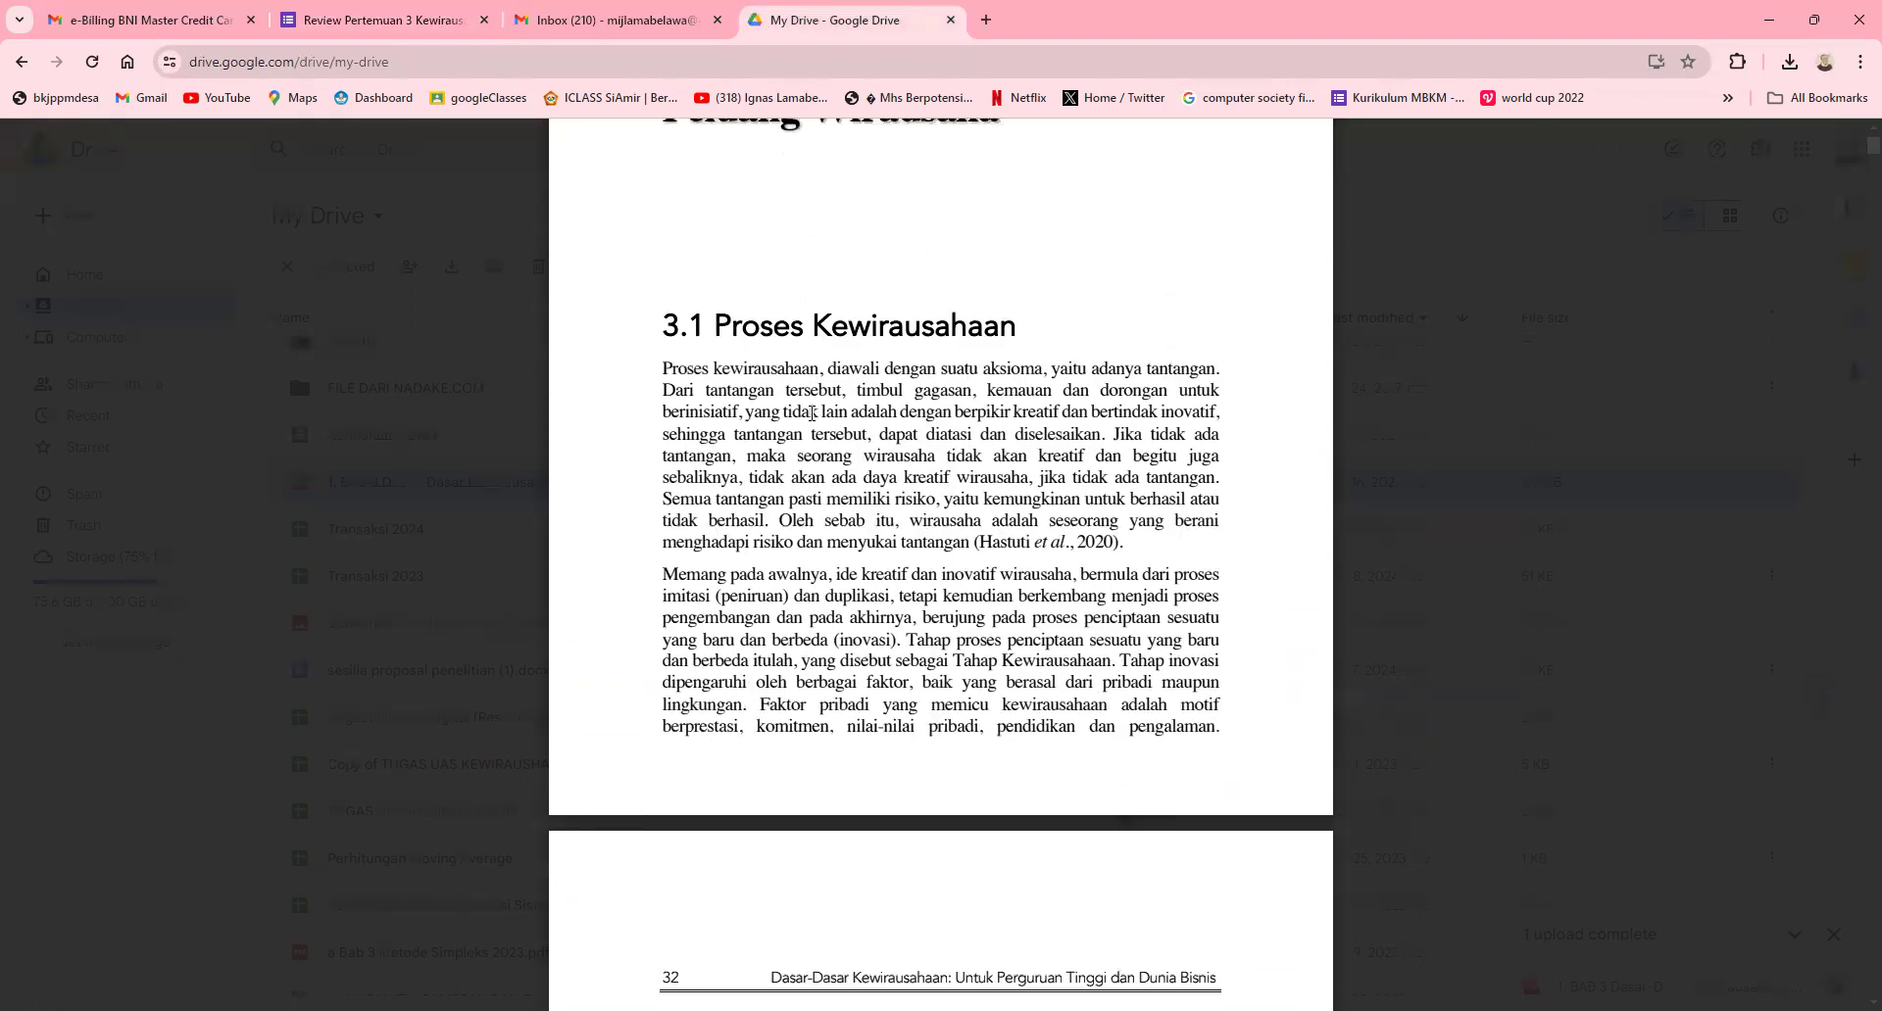
pyautogui.scroll(-8, 811, 413)
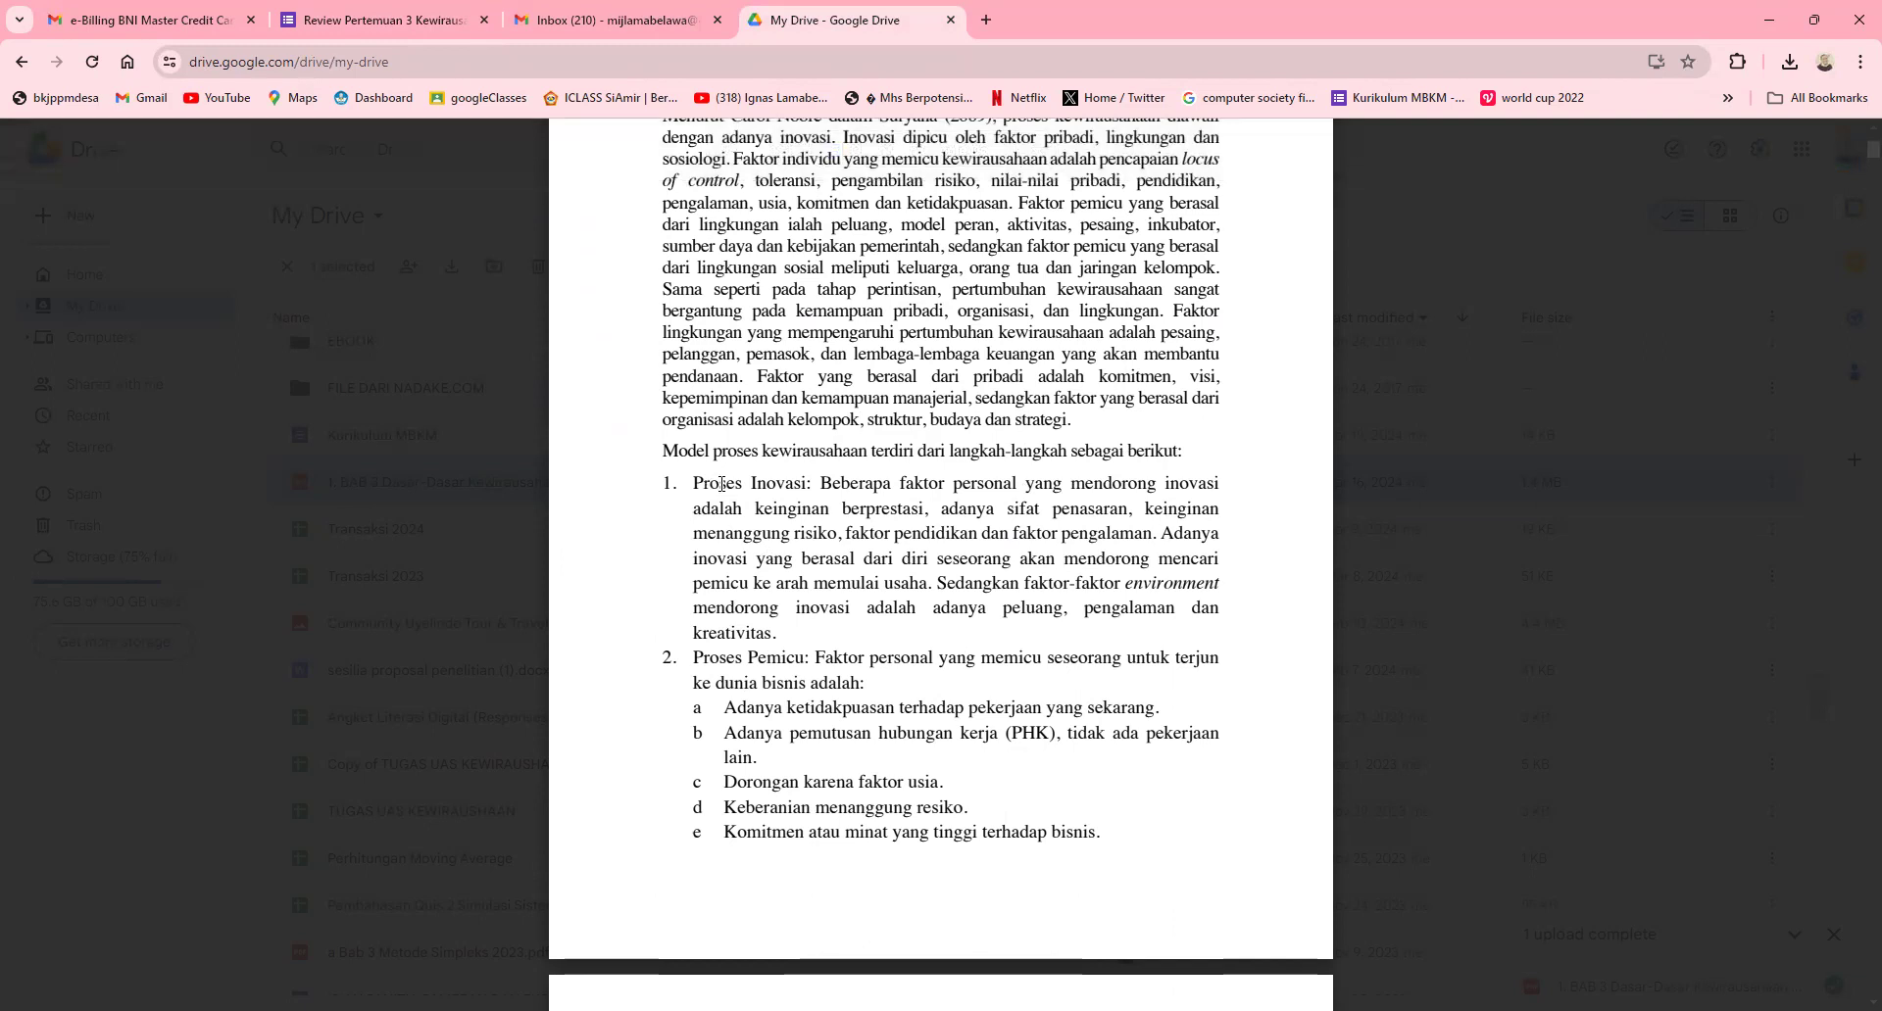
pyautogui.scroll(-2, 752, 487)
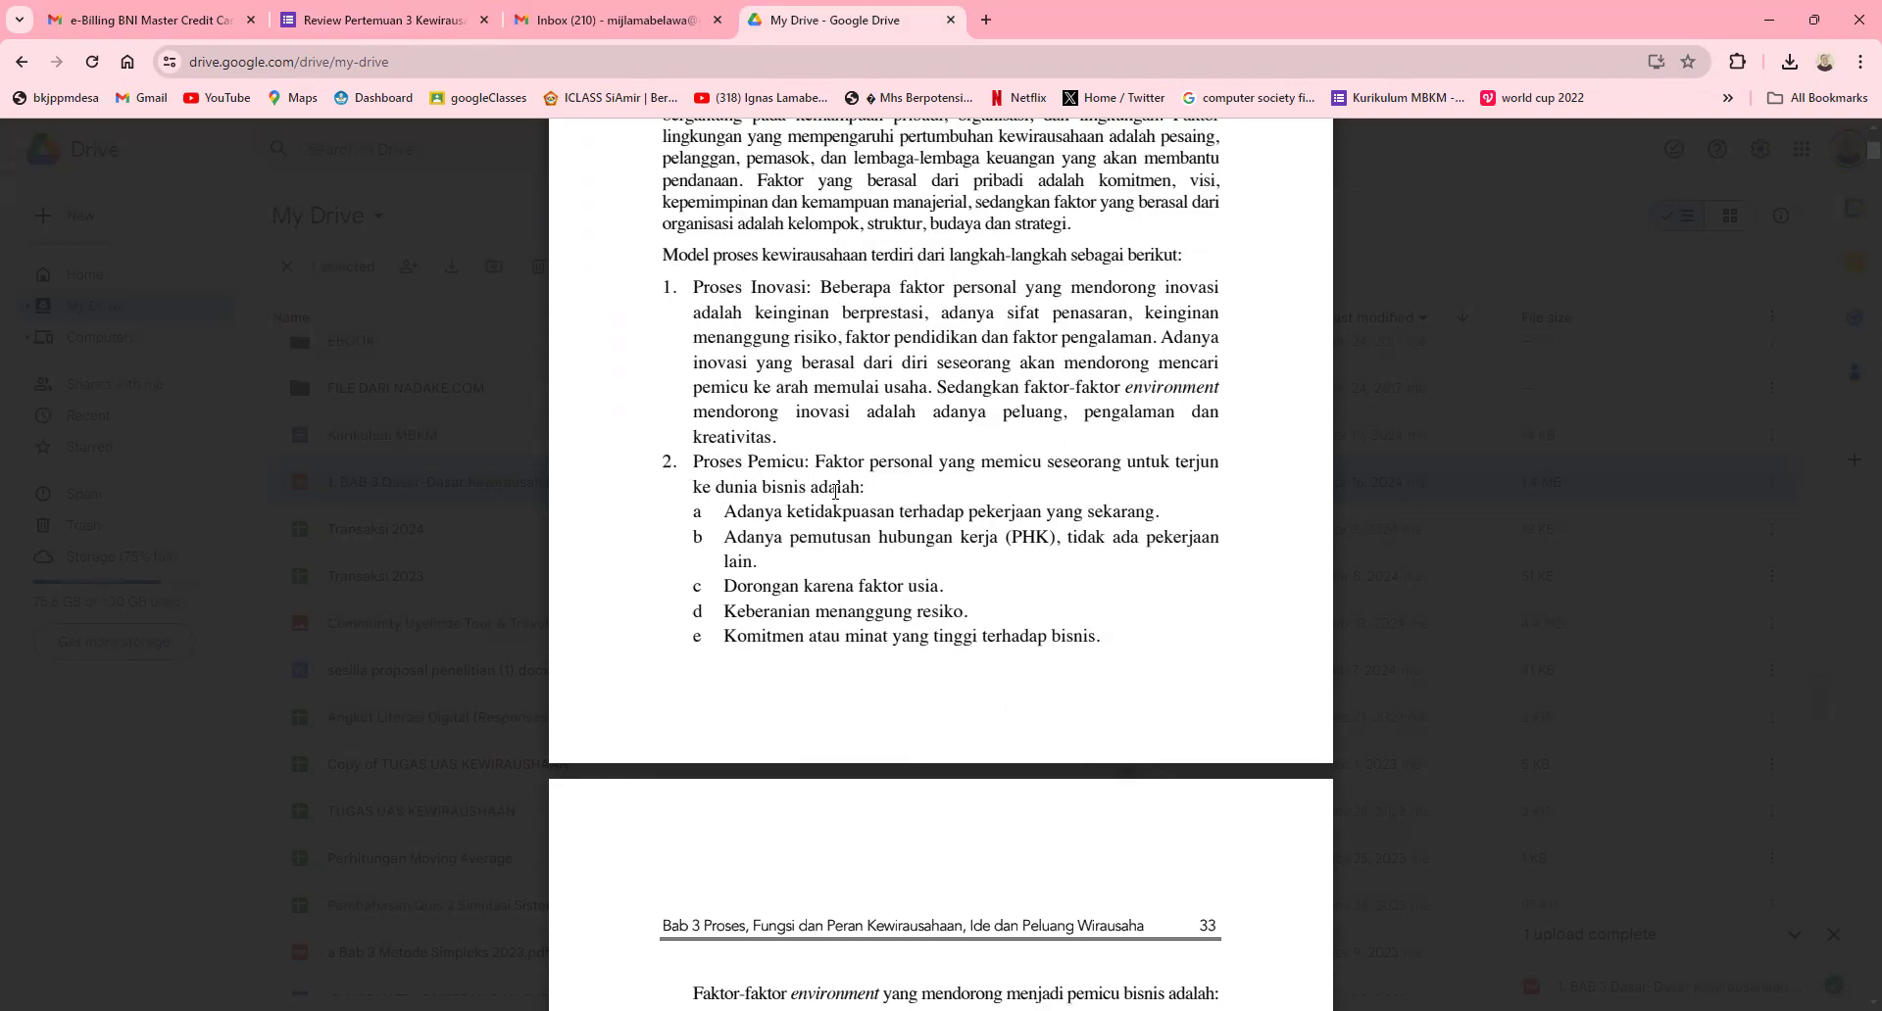
pyautogui.scroll(-6, 835, 490)
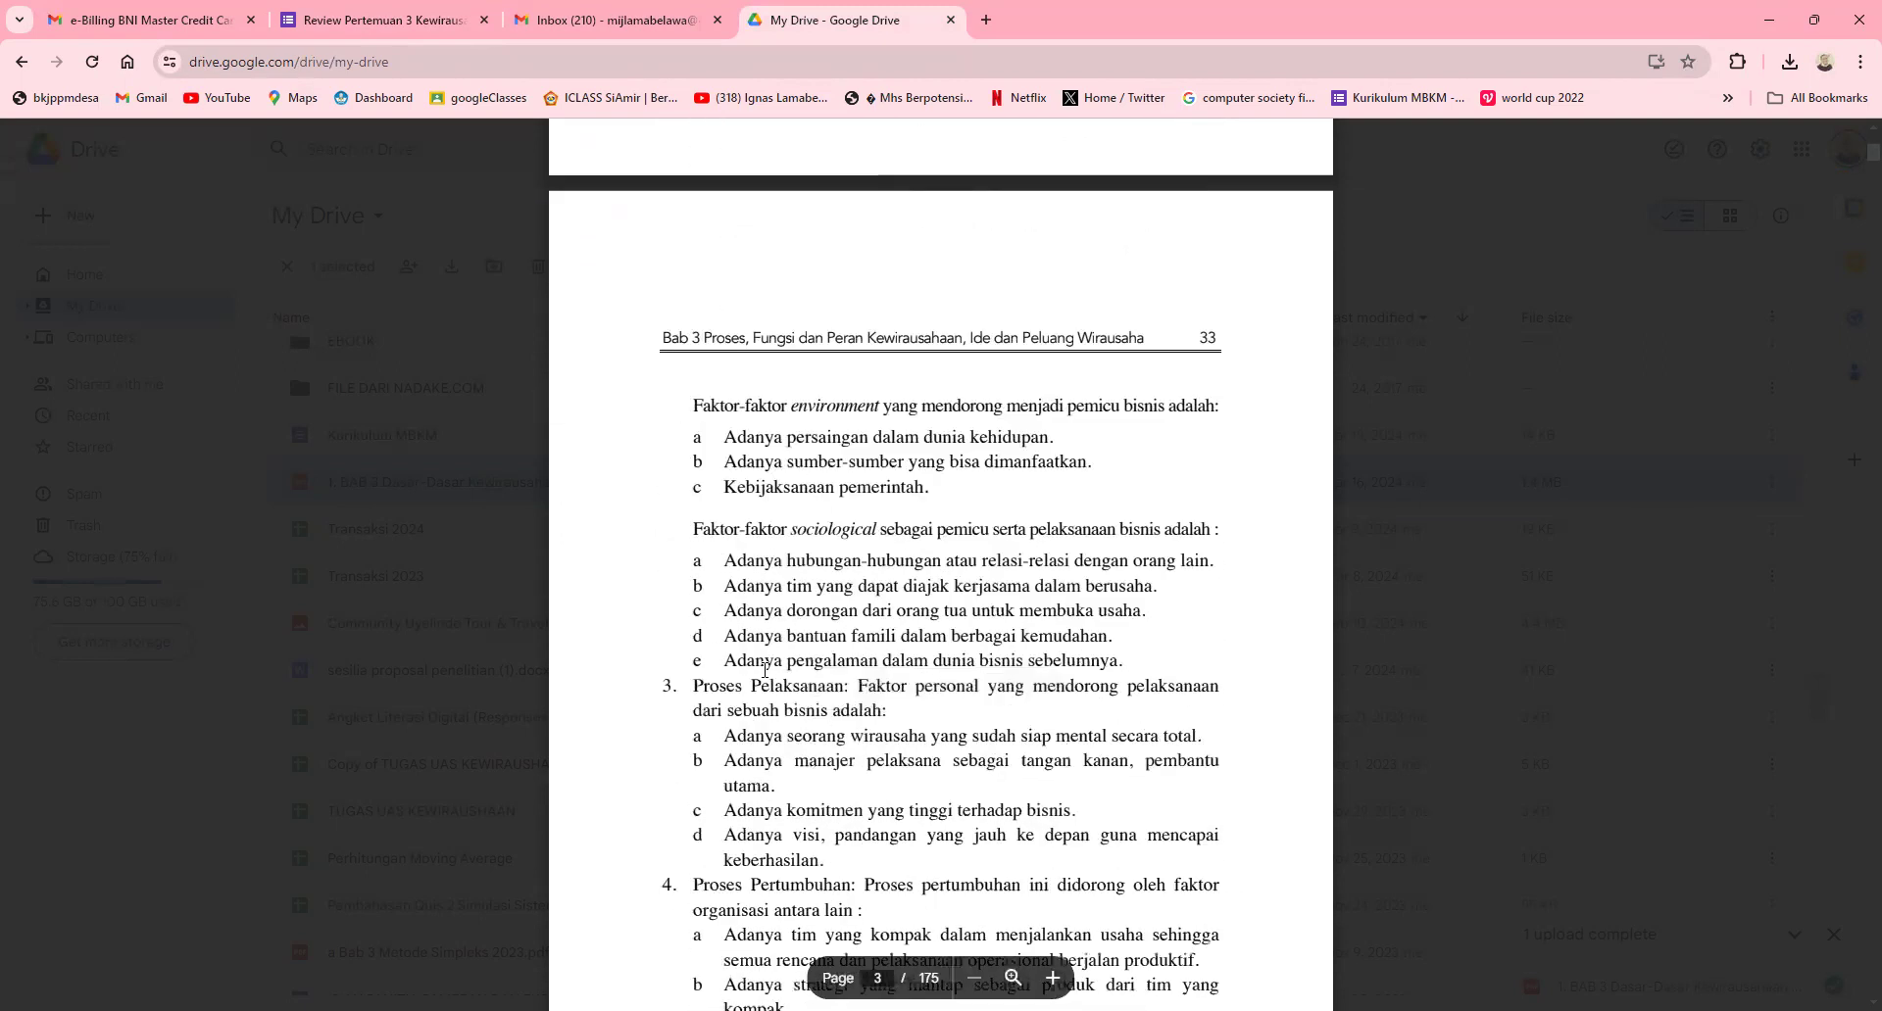
pyautogui.scroll(-1, 728, 674)
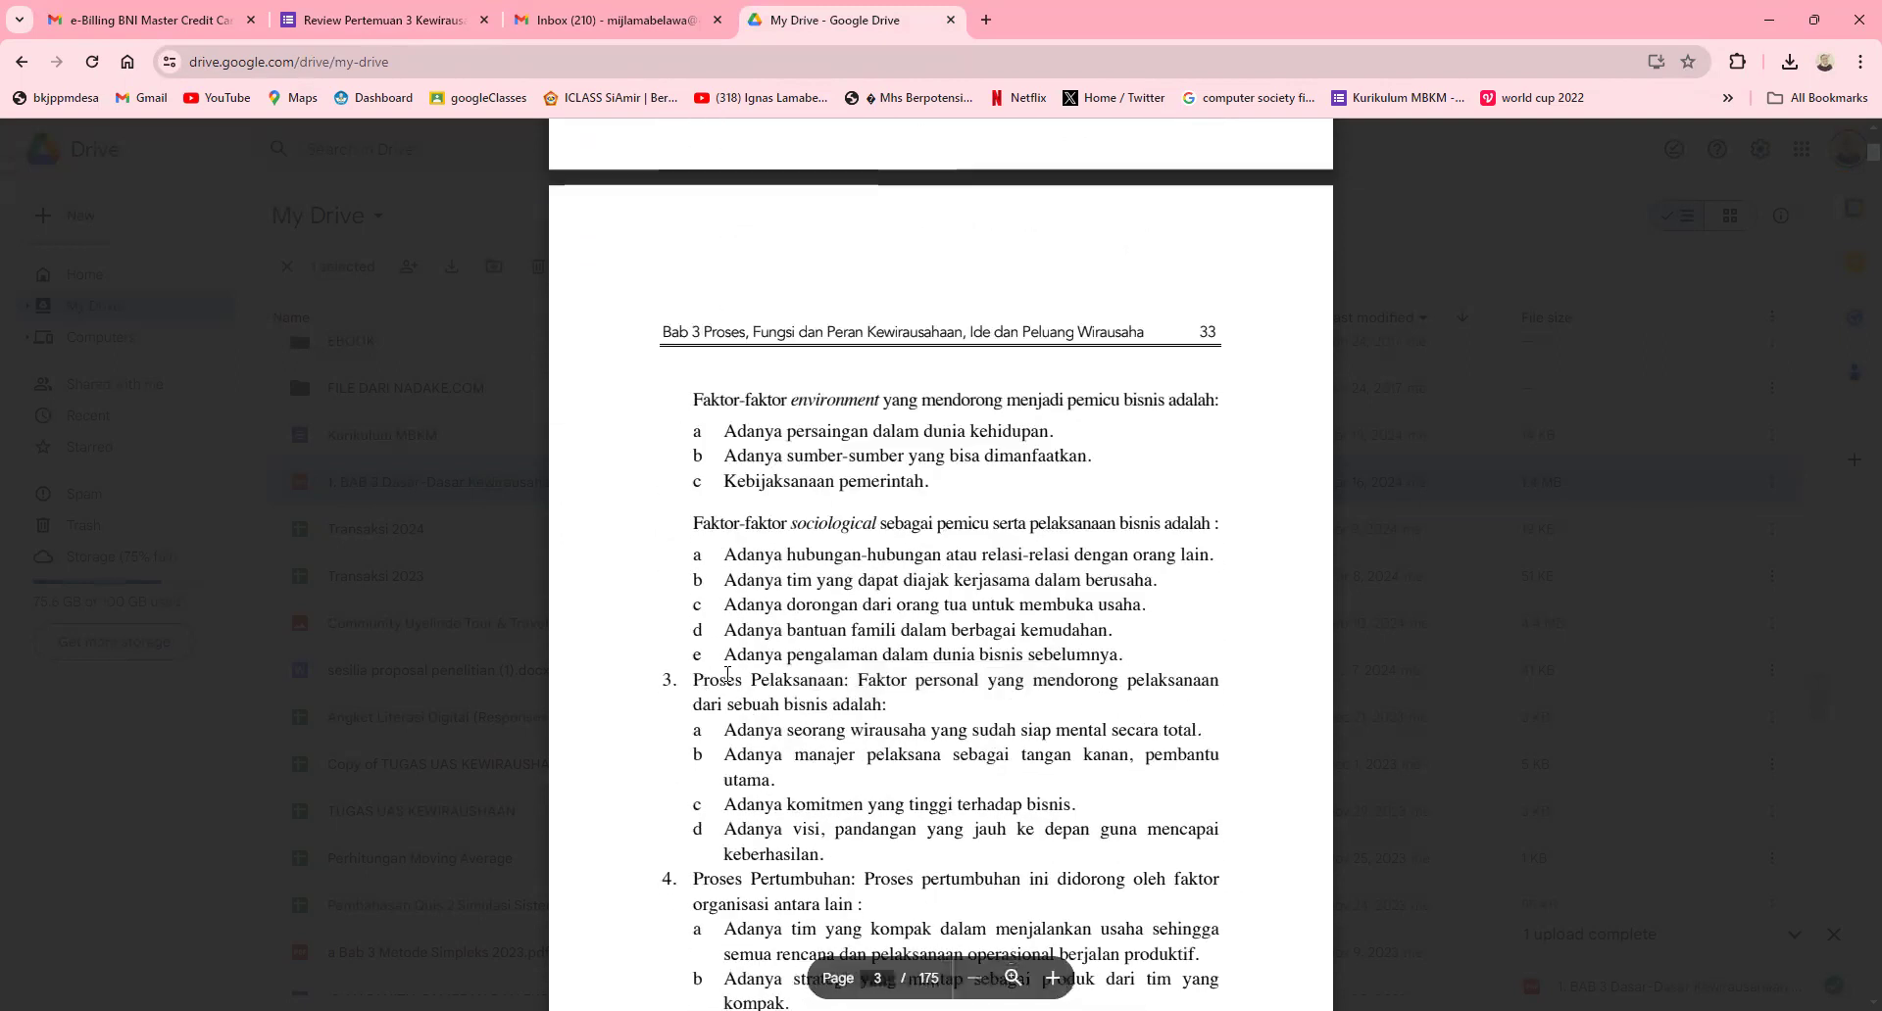
pyautogui.scroll(-2, 727, 674)
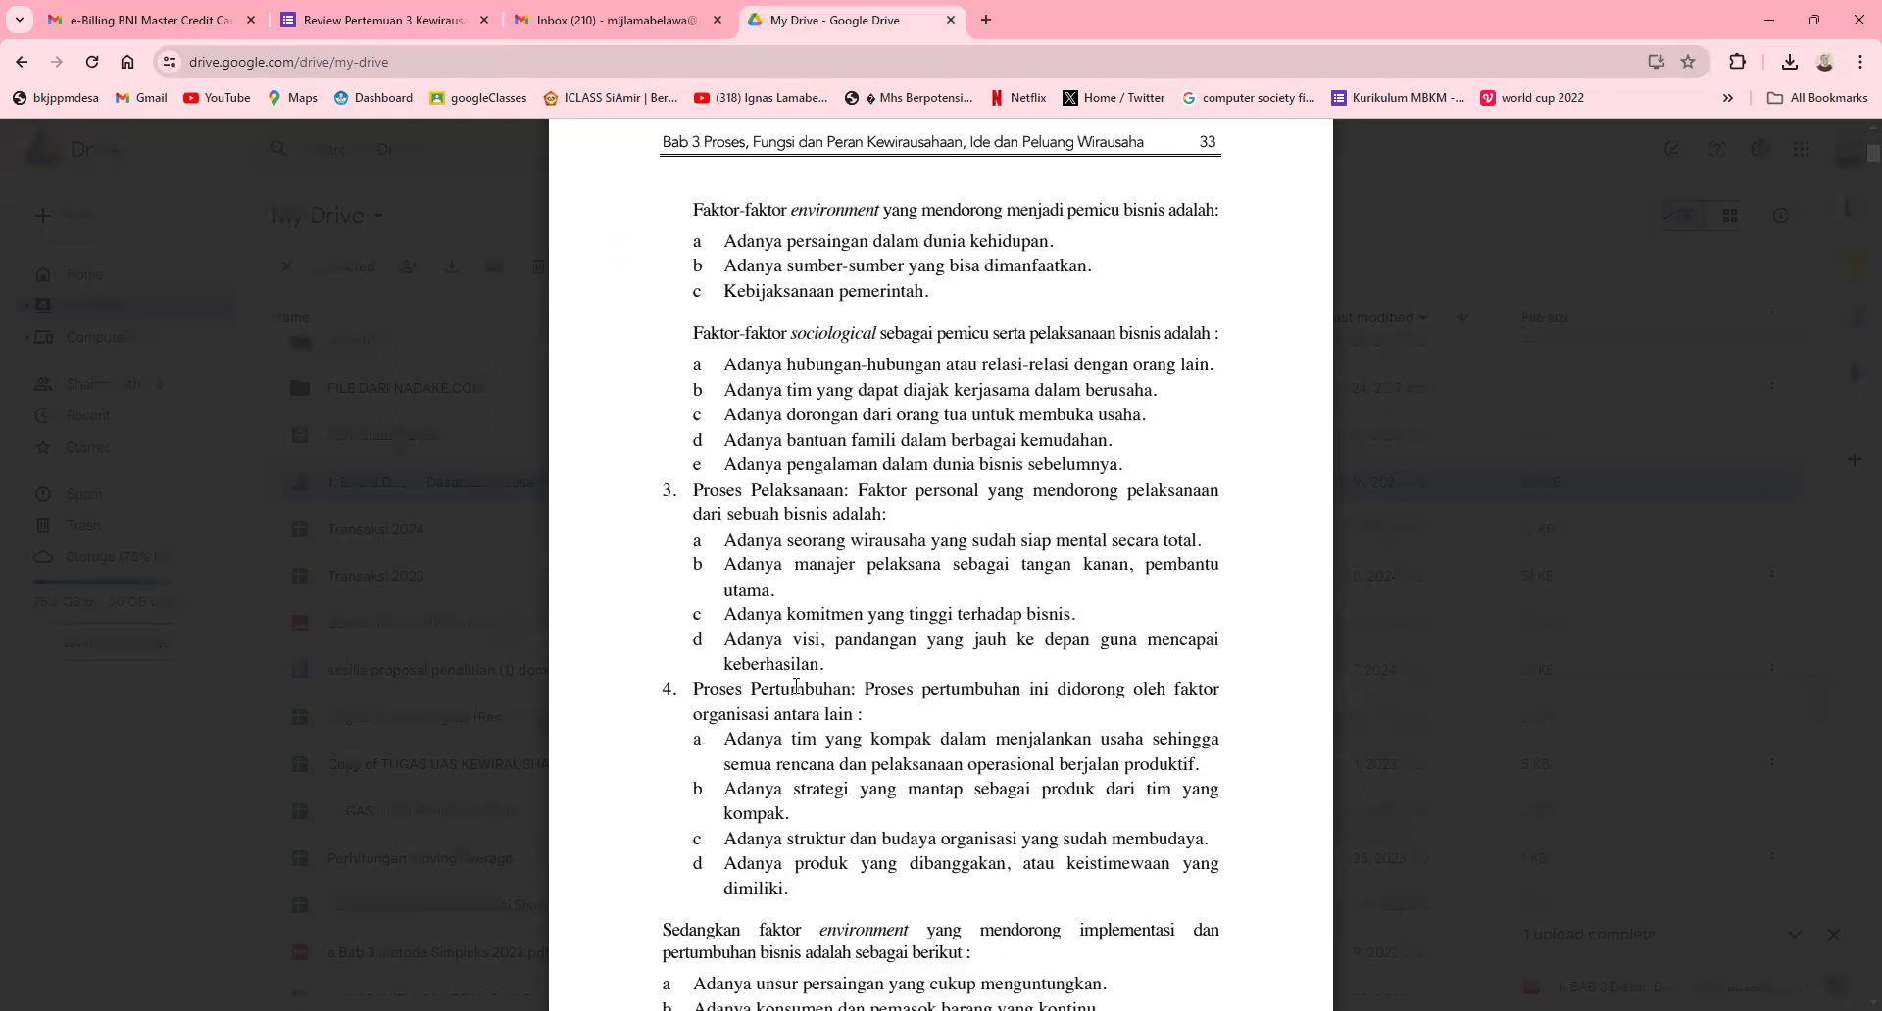
pyautogui.scroll(-4, 792, 691)
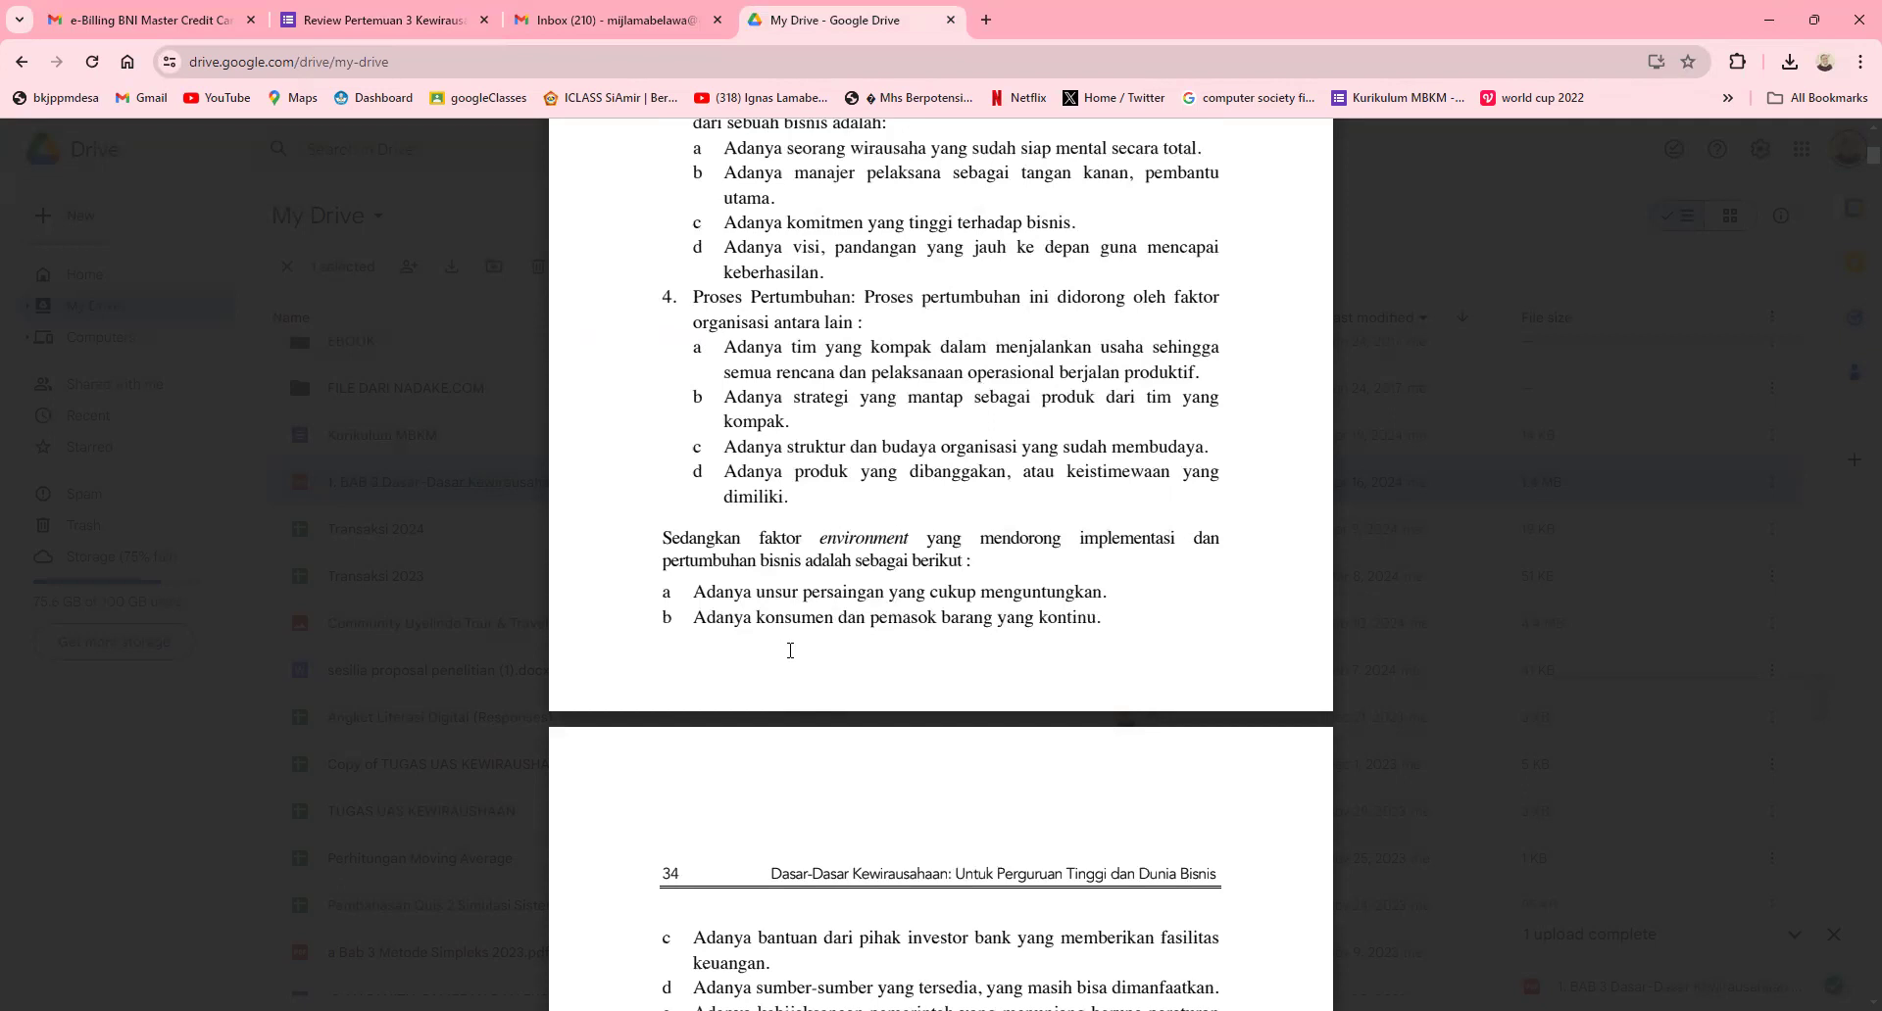
pyautogui.scroll(5, 790, 651)
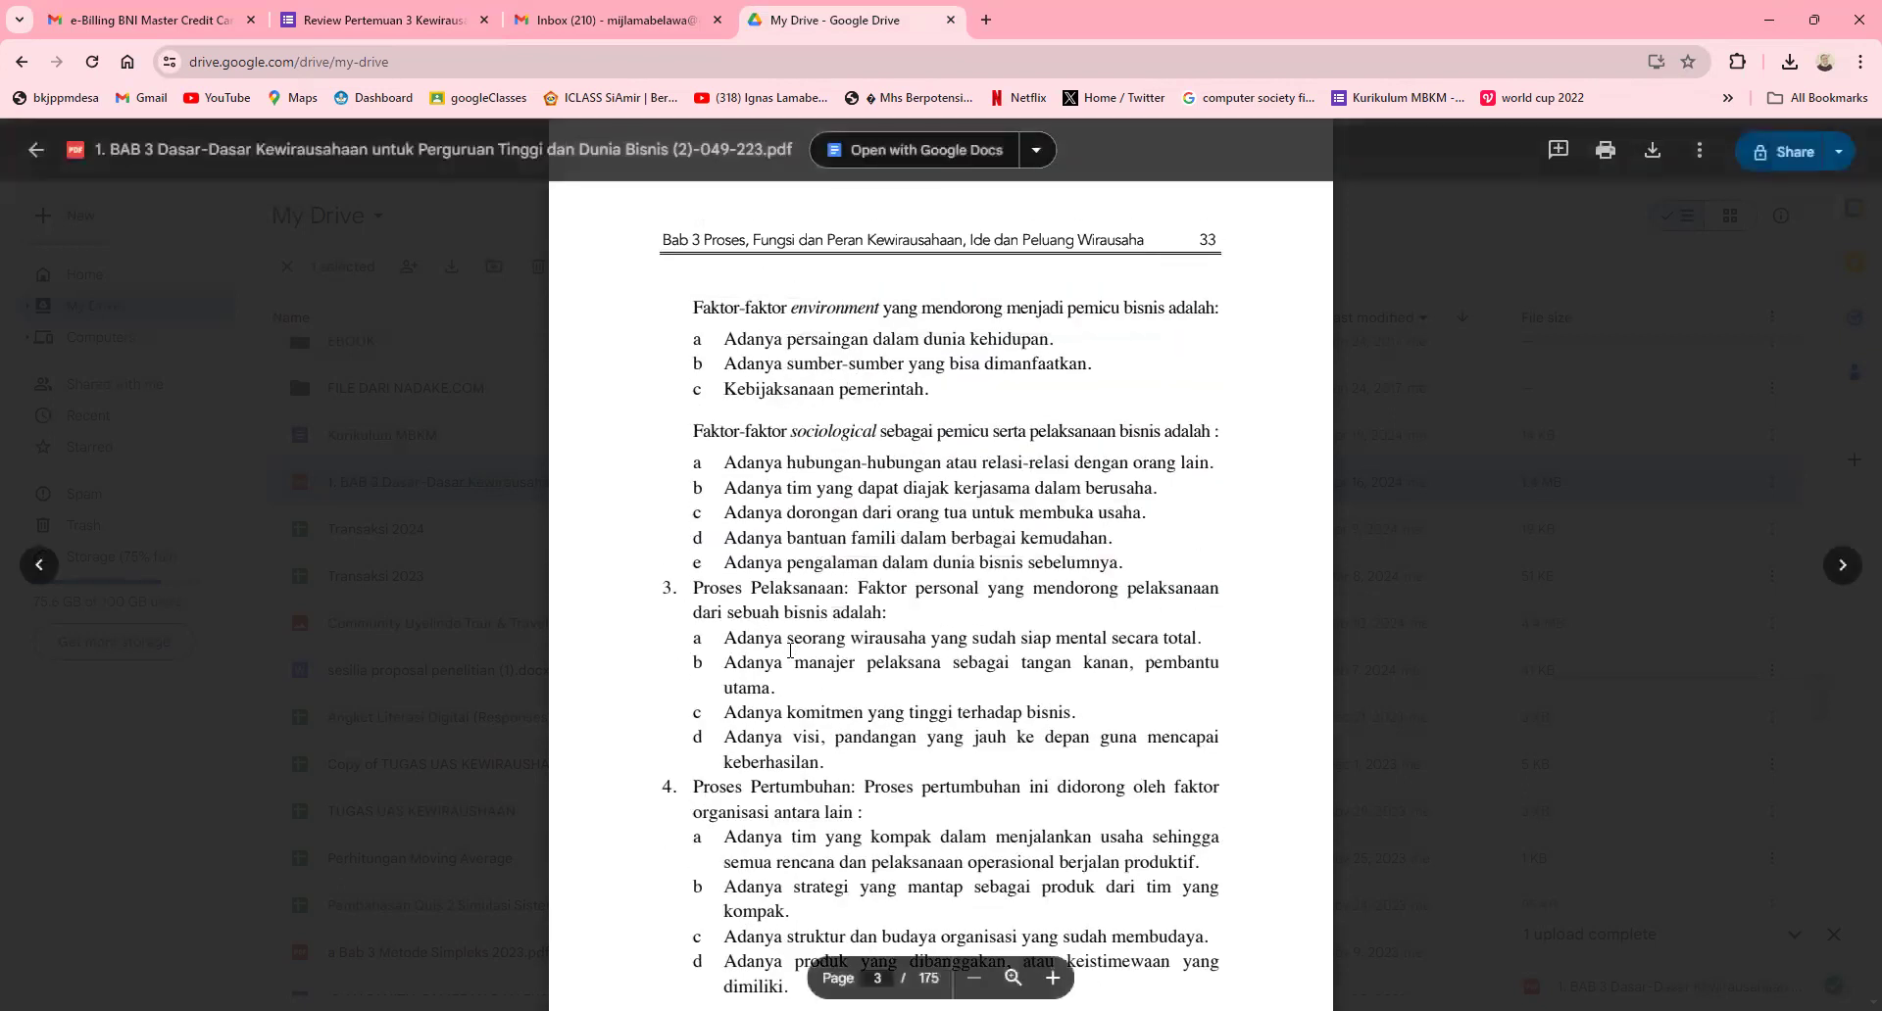
pyautogui.scroll(7, 790, 651)
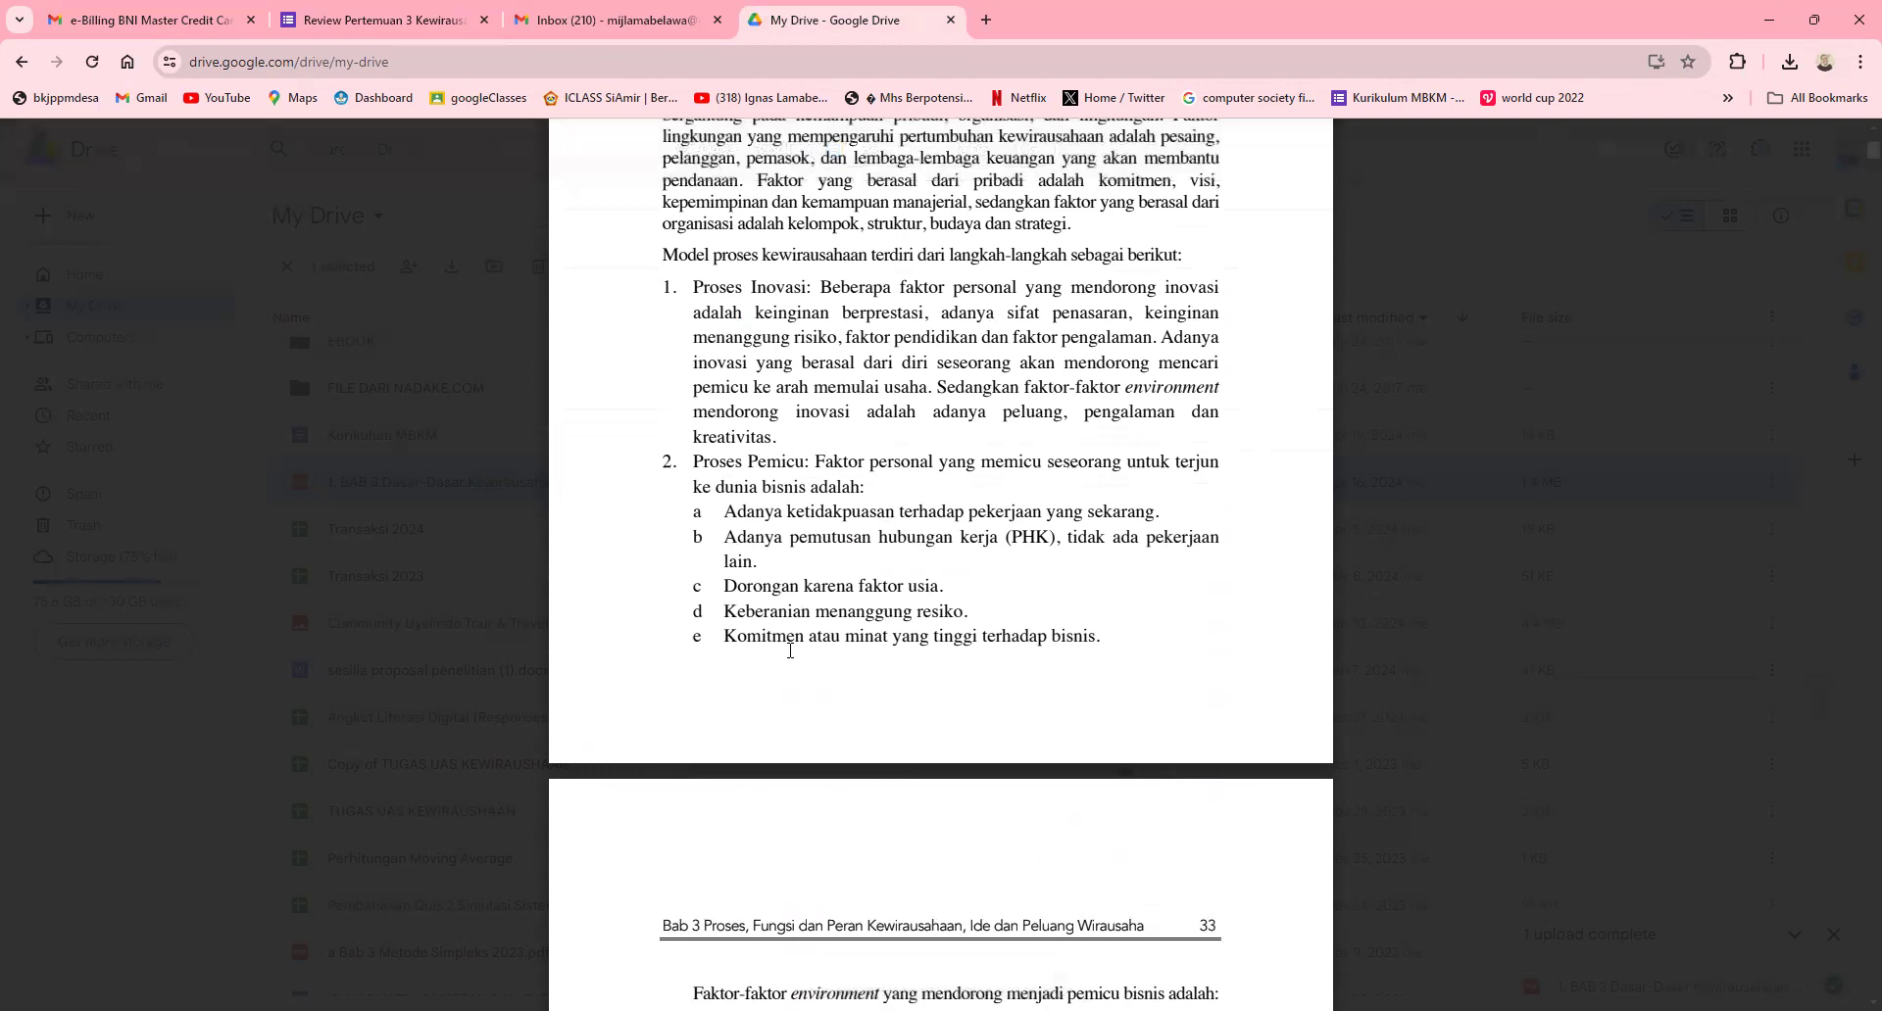
# Step: Return to the quiz in Google Forms and mark "D. Lingkungan" as the correct answer for question 1
pyautogui.click(390, 8)
pyautogui.click(781, 467)
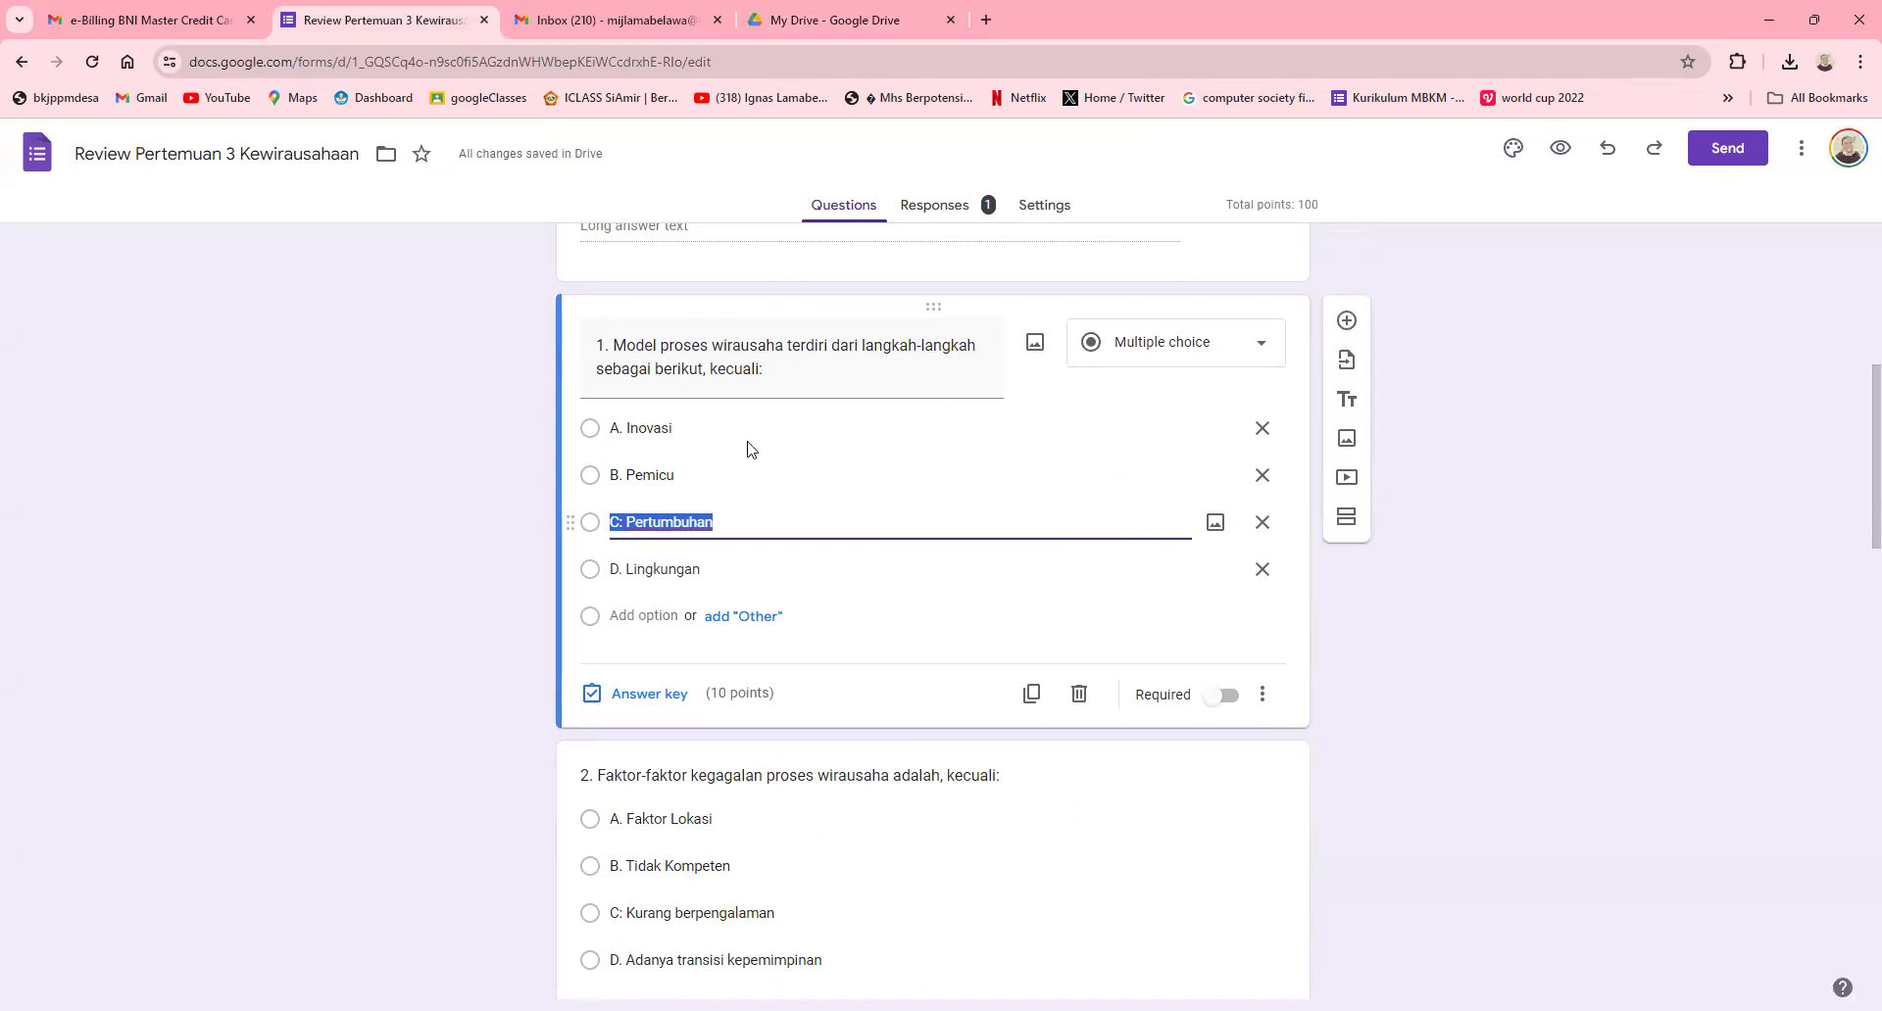
pyautogui.click(642, 694)
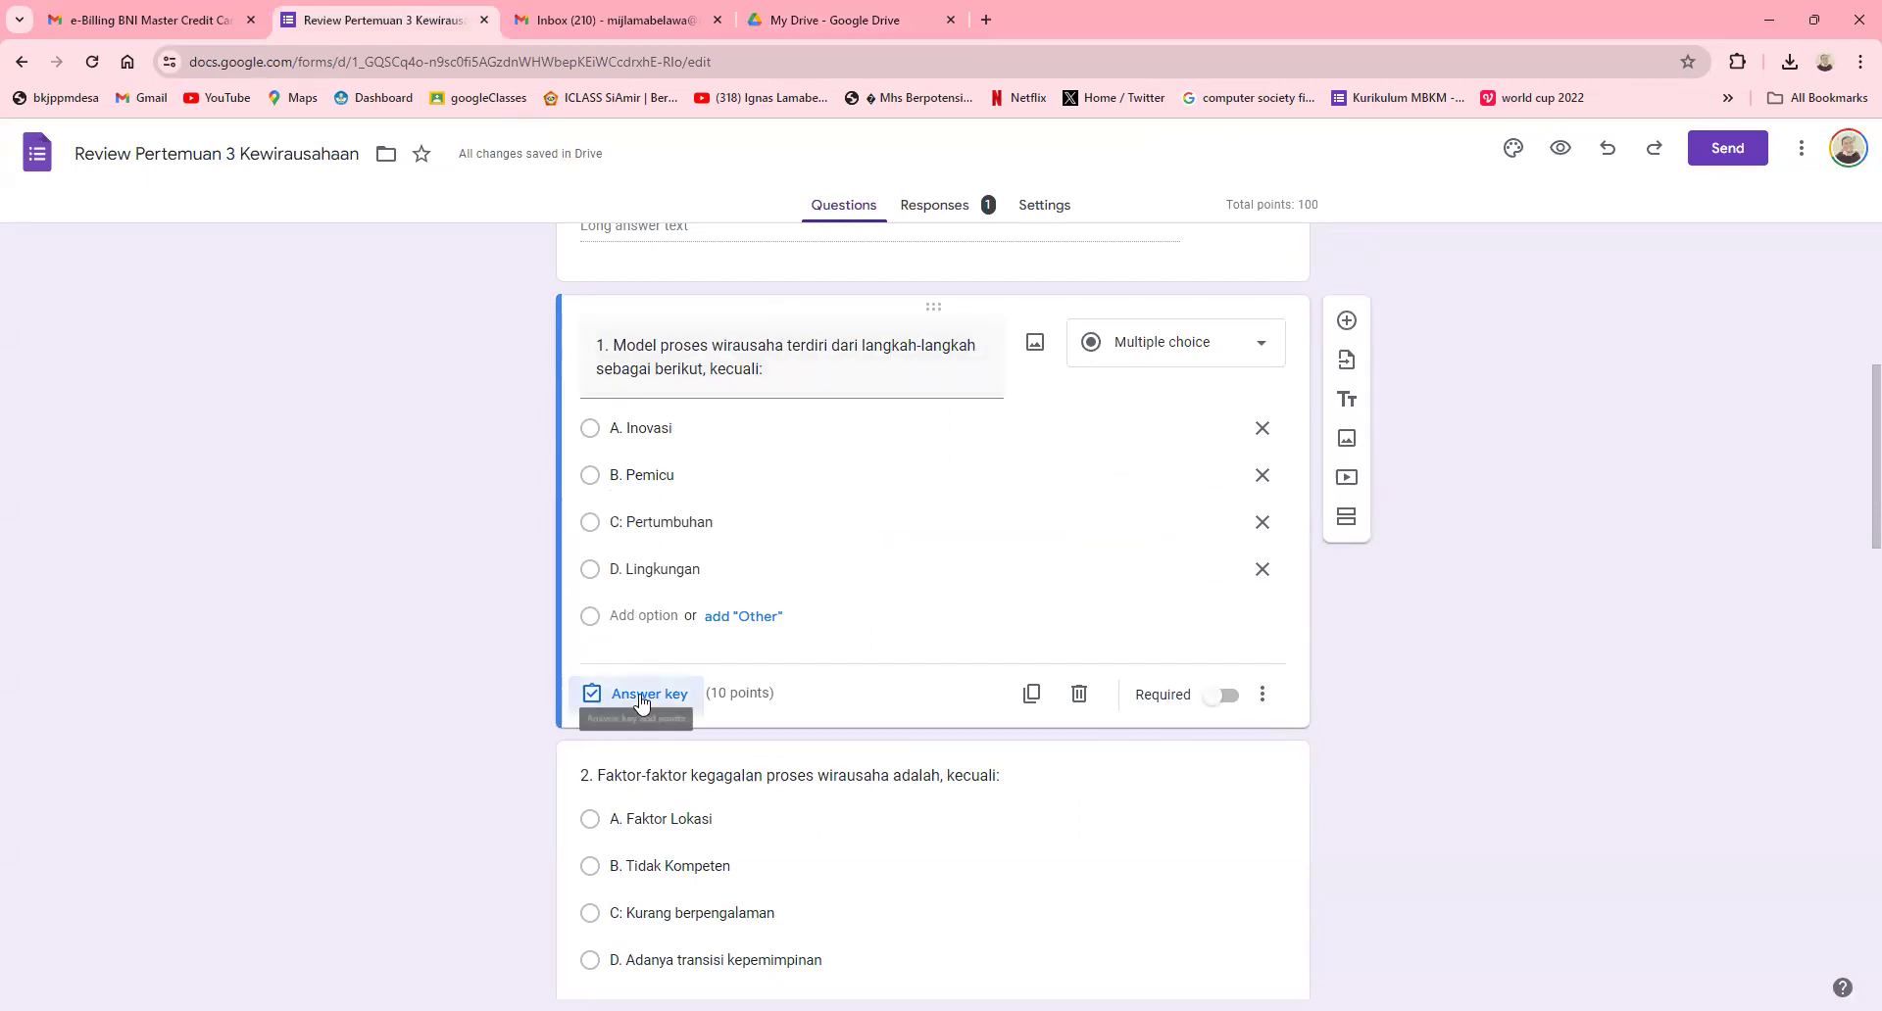
pyautogui.click(595, 589)
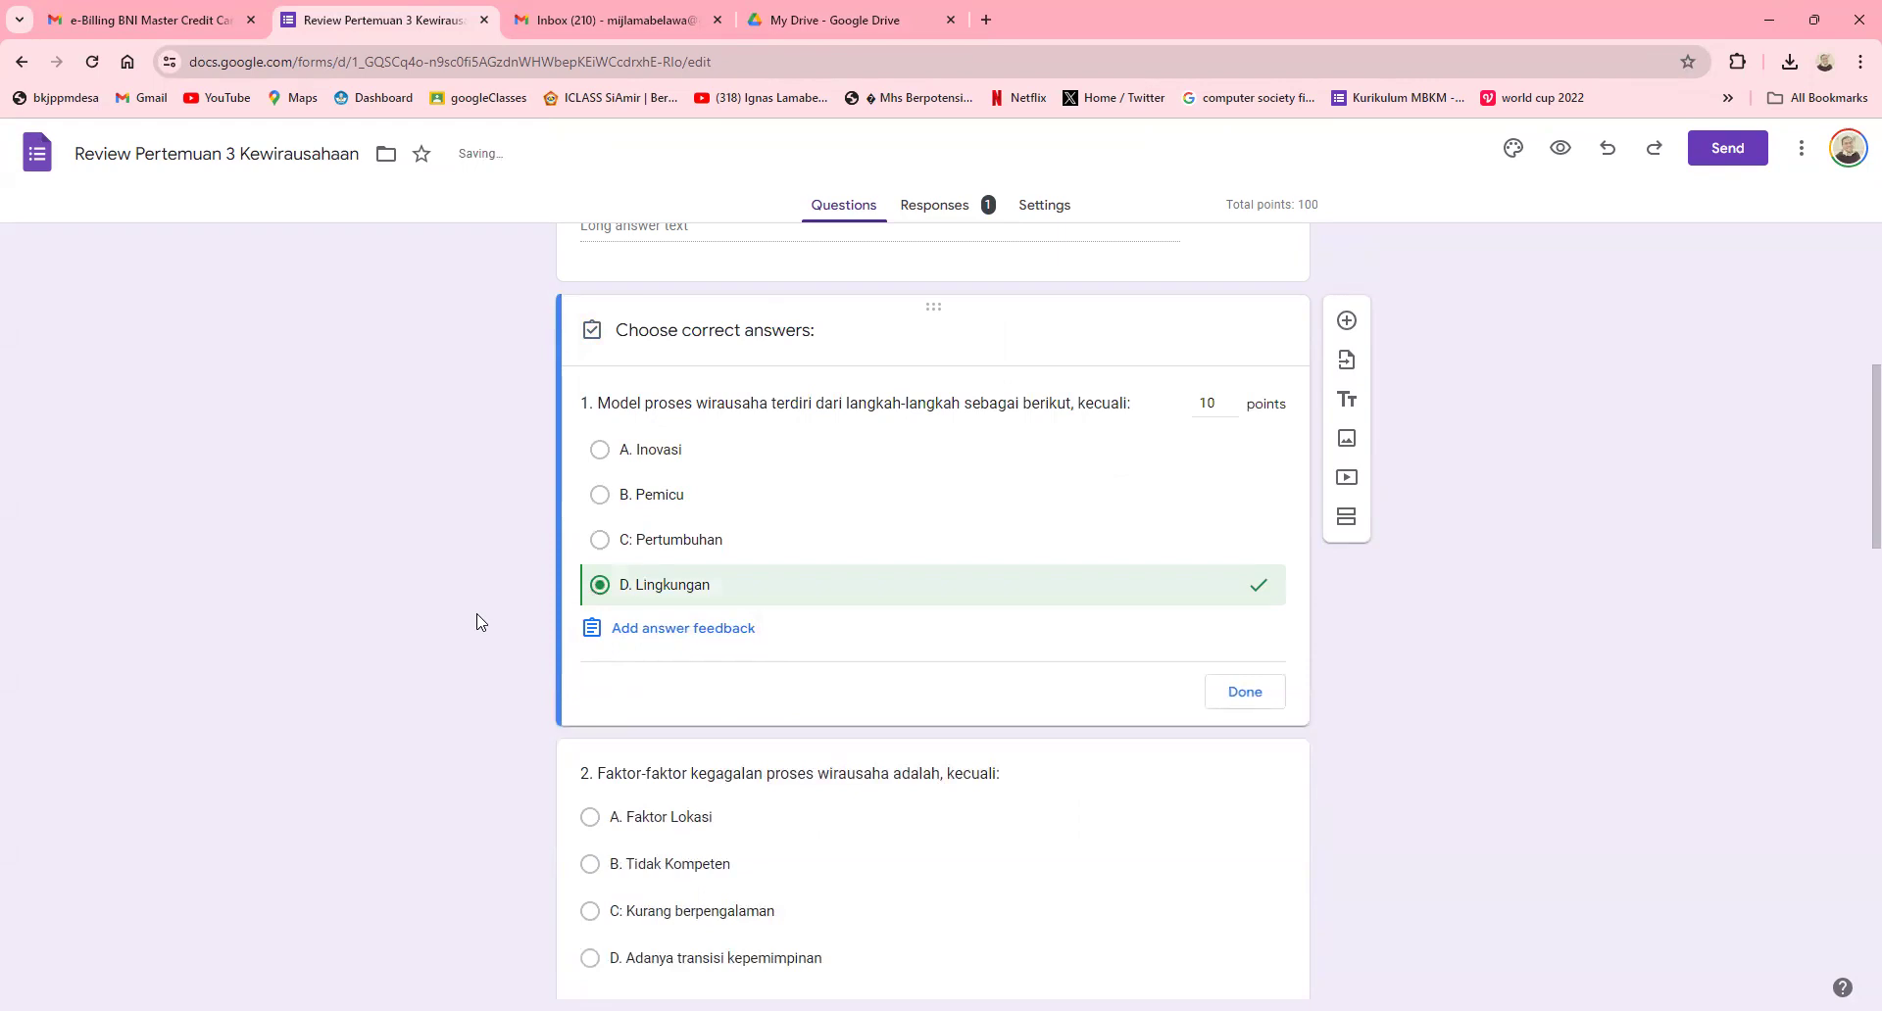
pyautogui.click(1267, 702)
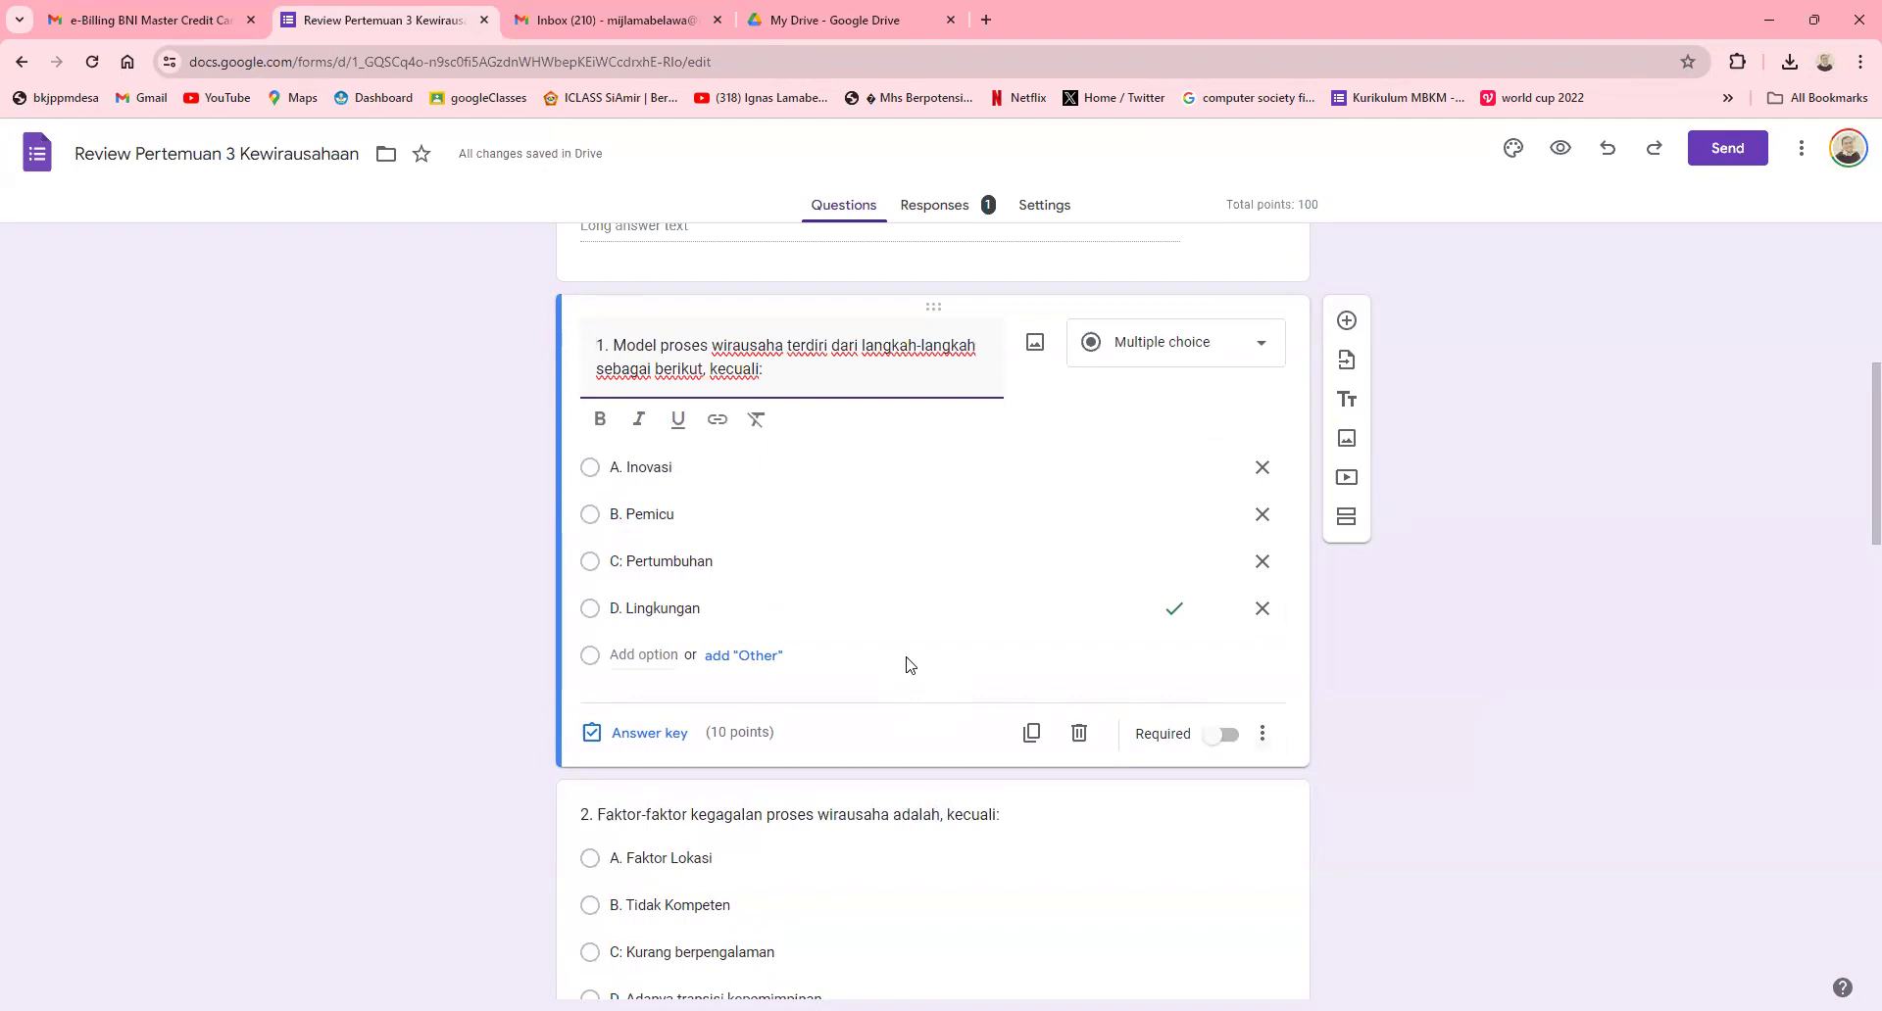
# Step: Check question 2 of the quiz and find section 3.2 on entrepreneurial success and failure factors in the Google Drive PDF
pyautogui.scroll(-4, 906, 664)
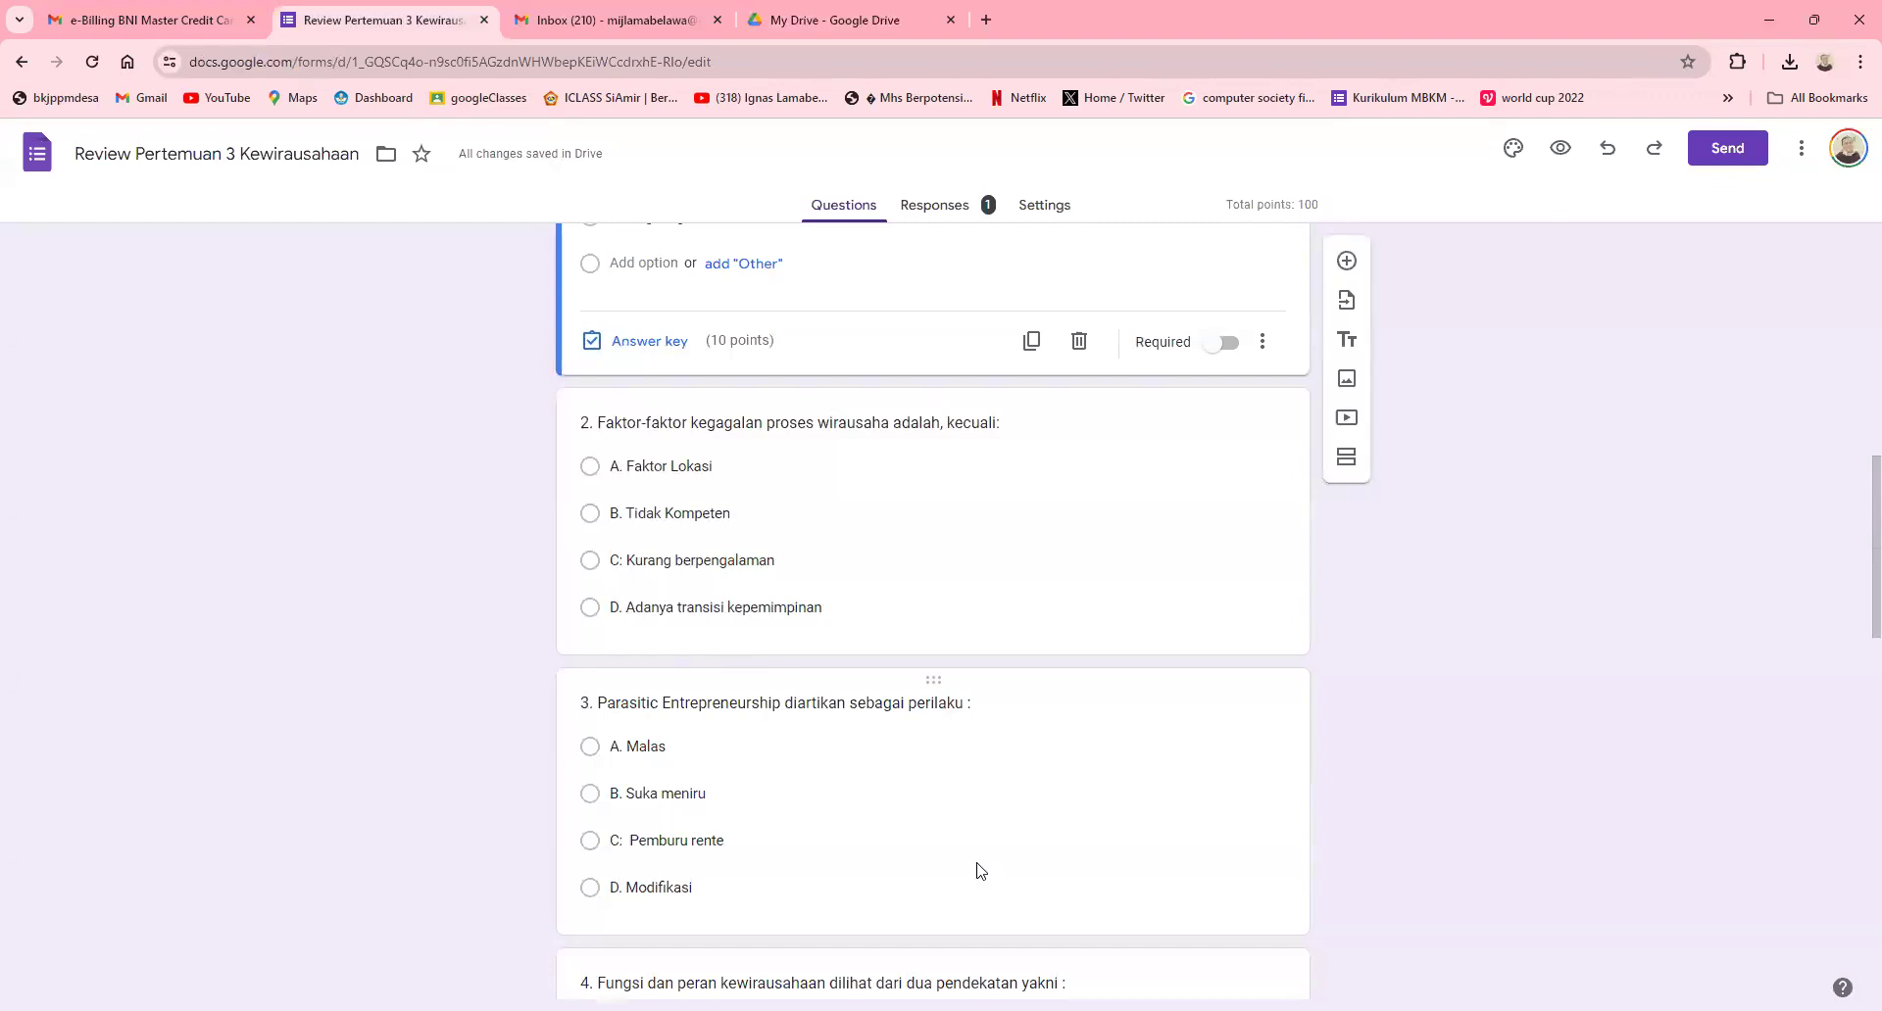
pyautogui.click(869, 17)
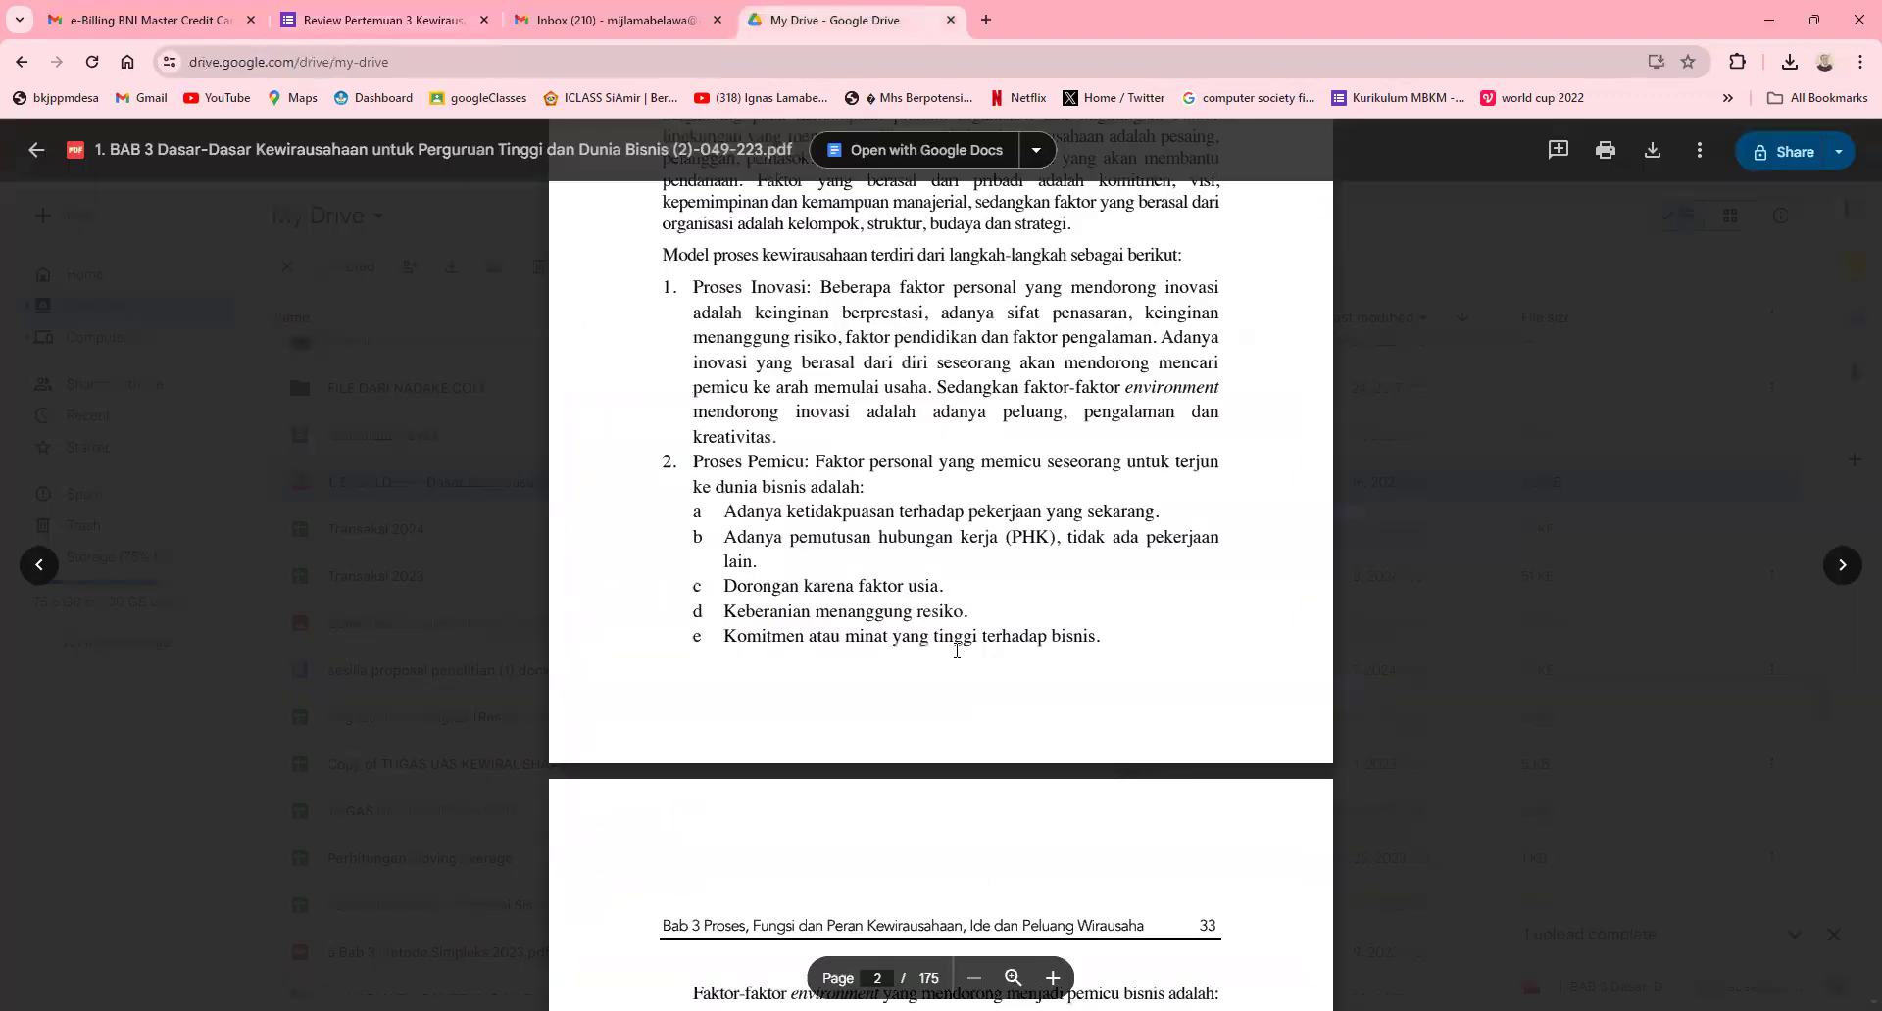
pyautogui.scroll(-4, 956, 652)
pyautogui.scroll(-15, 960, 662)
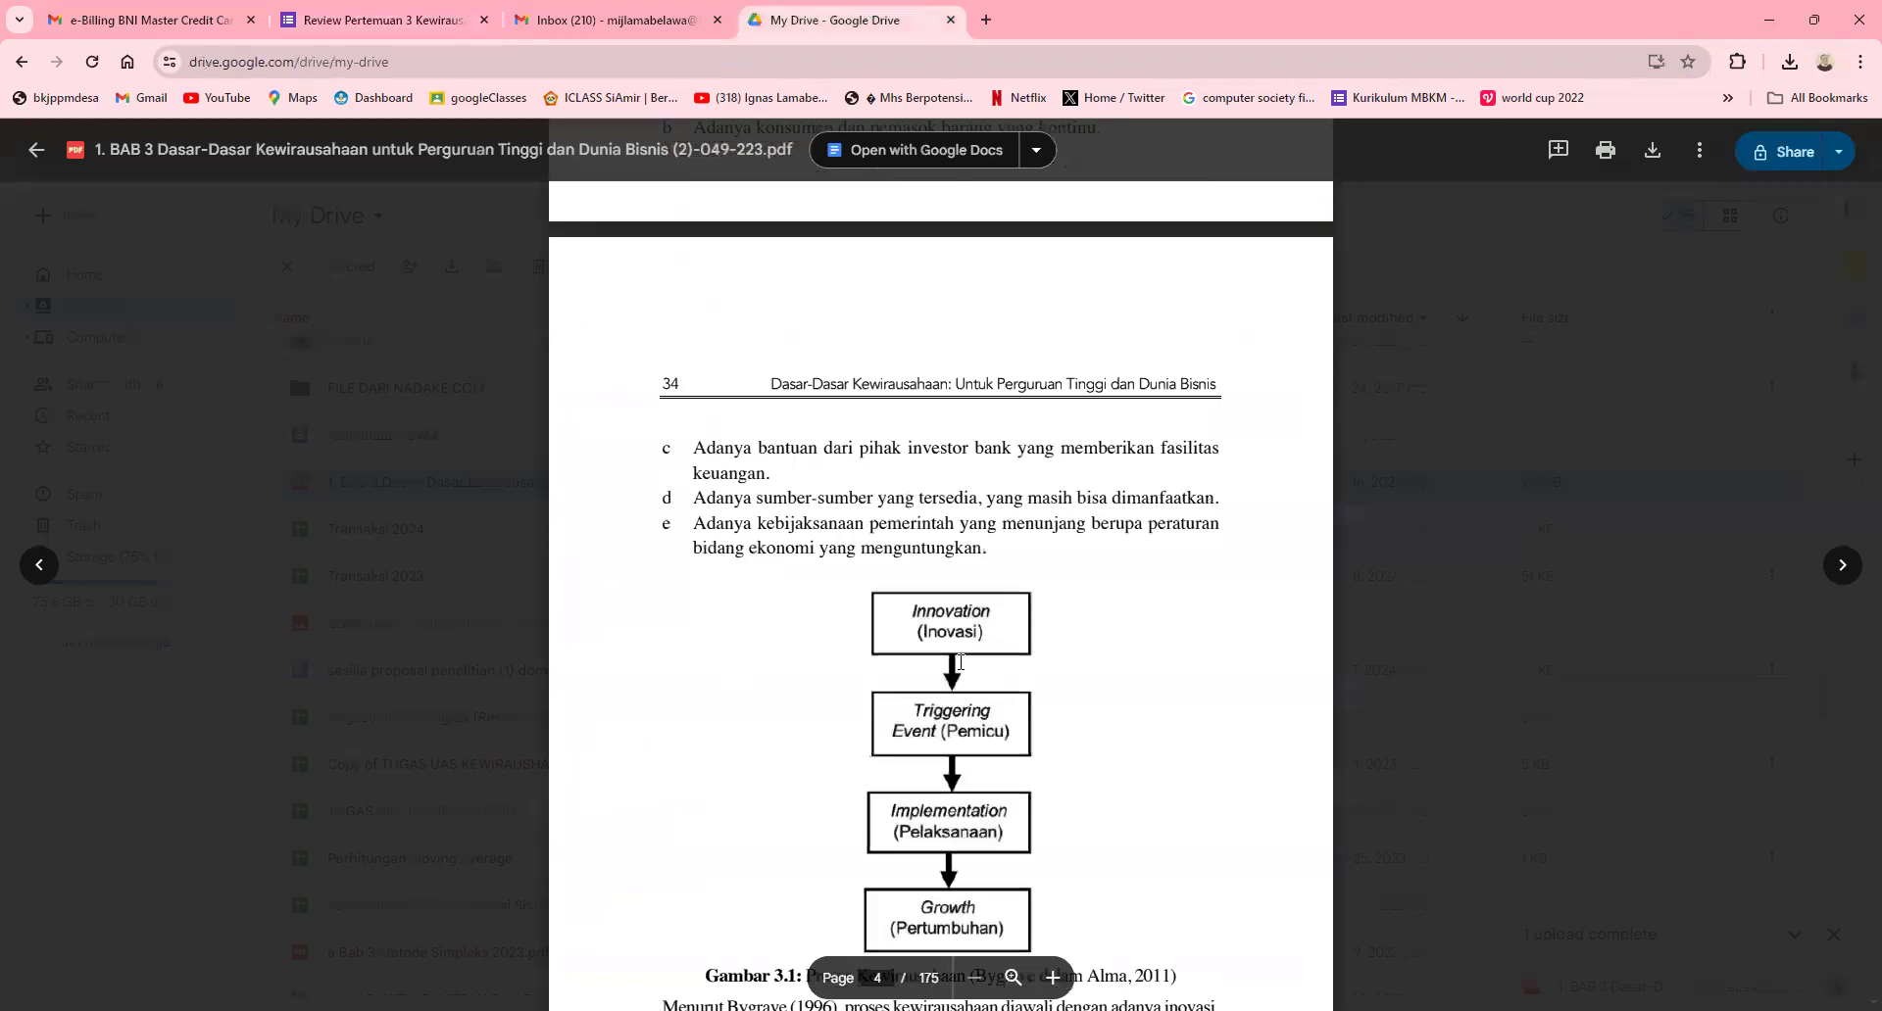
pyautogui.scroll(-15, 960, 663)
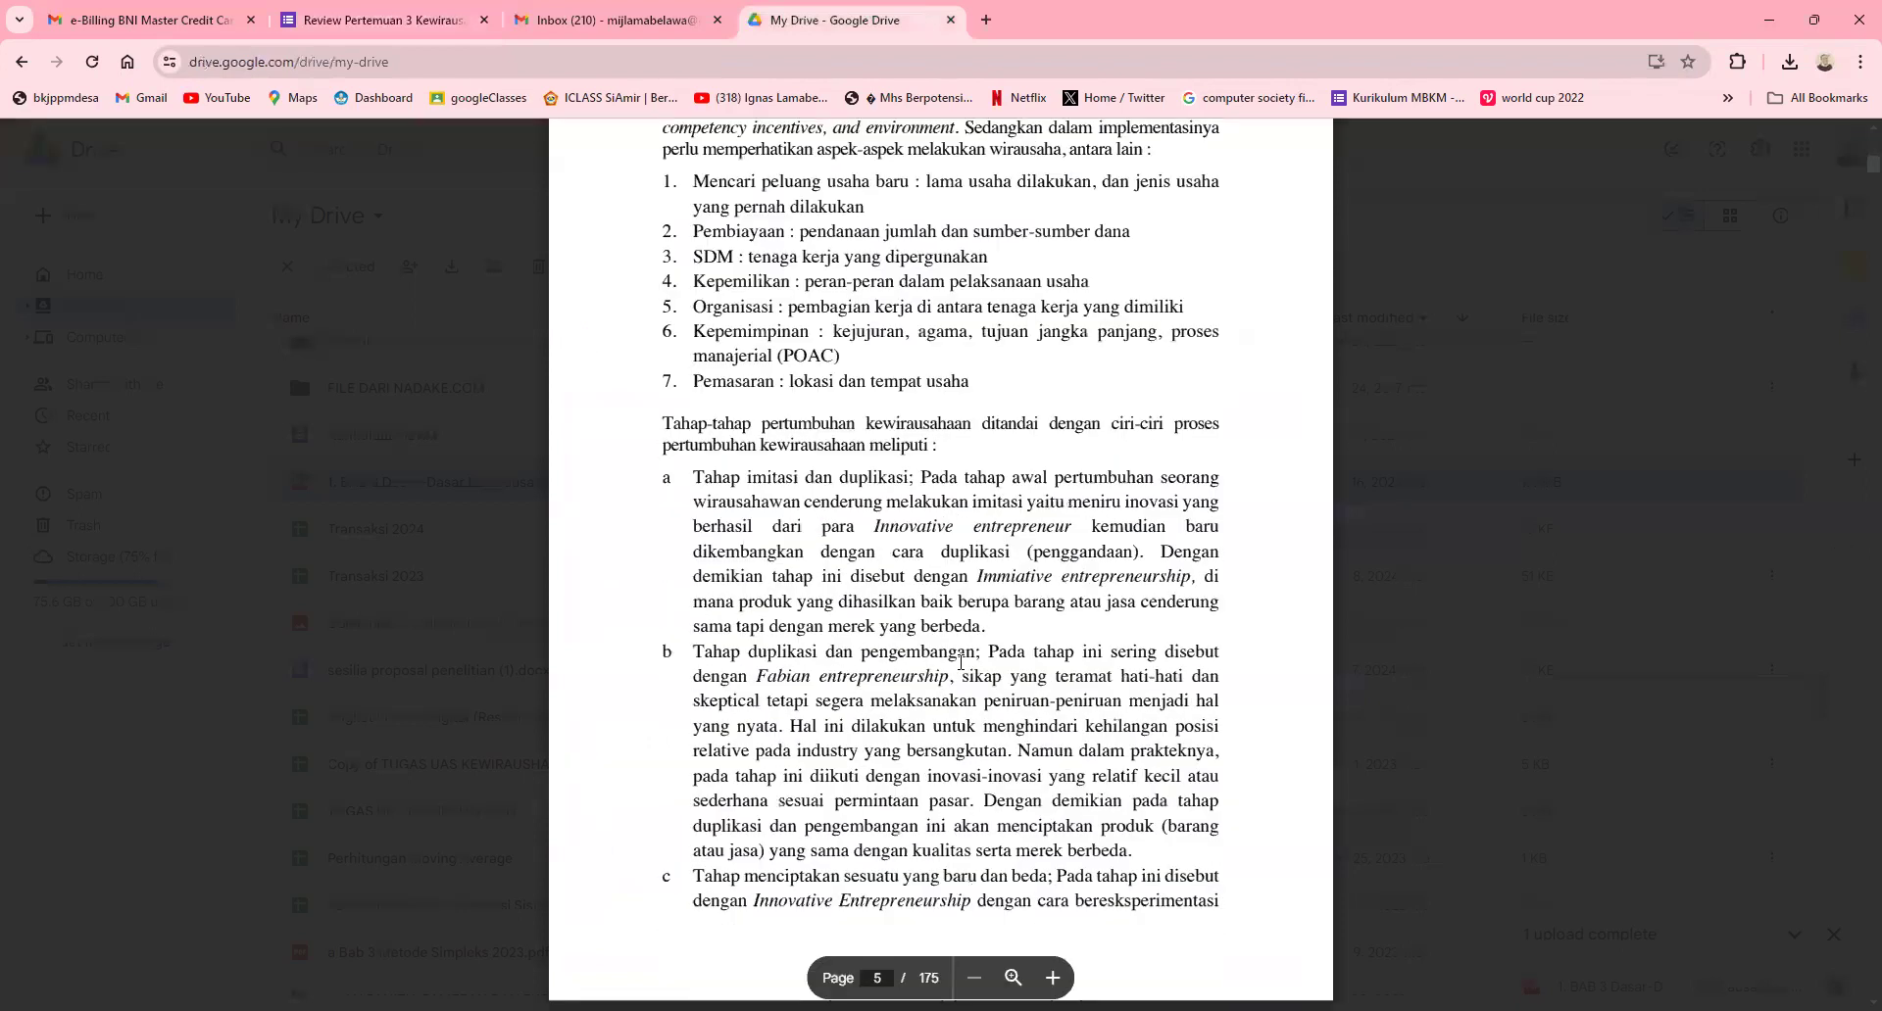
pyautogui.scroll(-4, 960, 663)
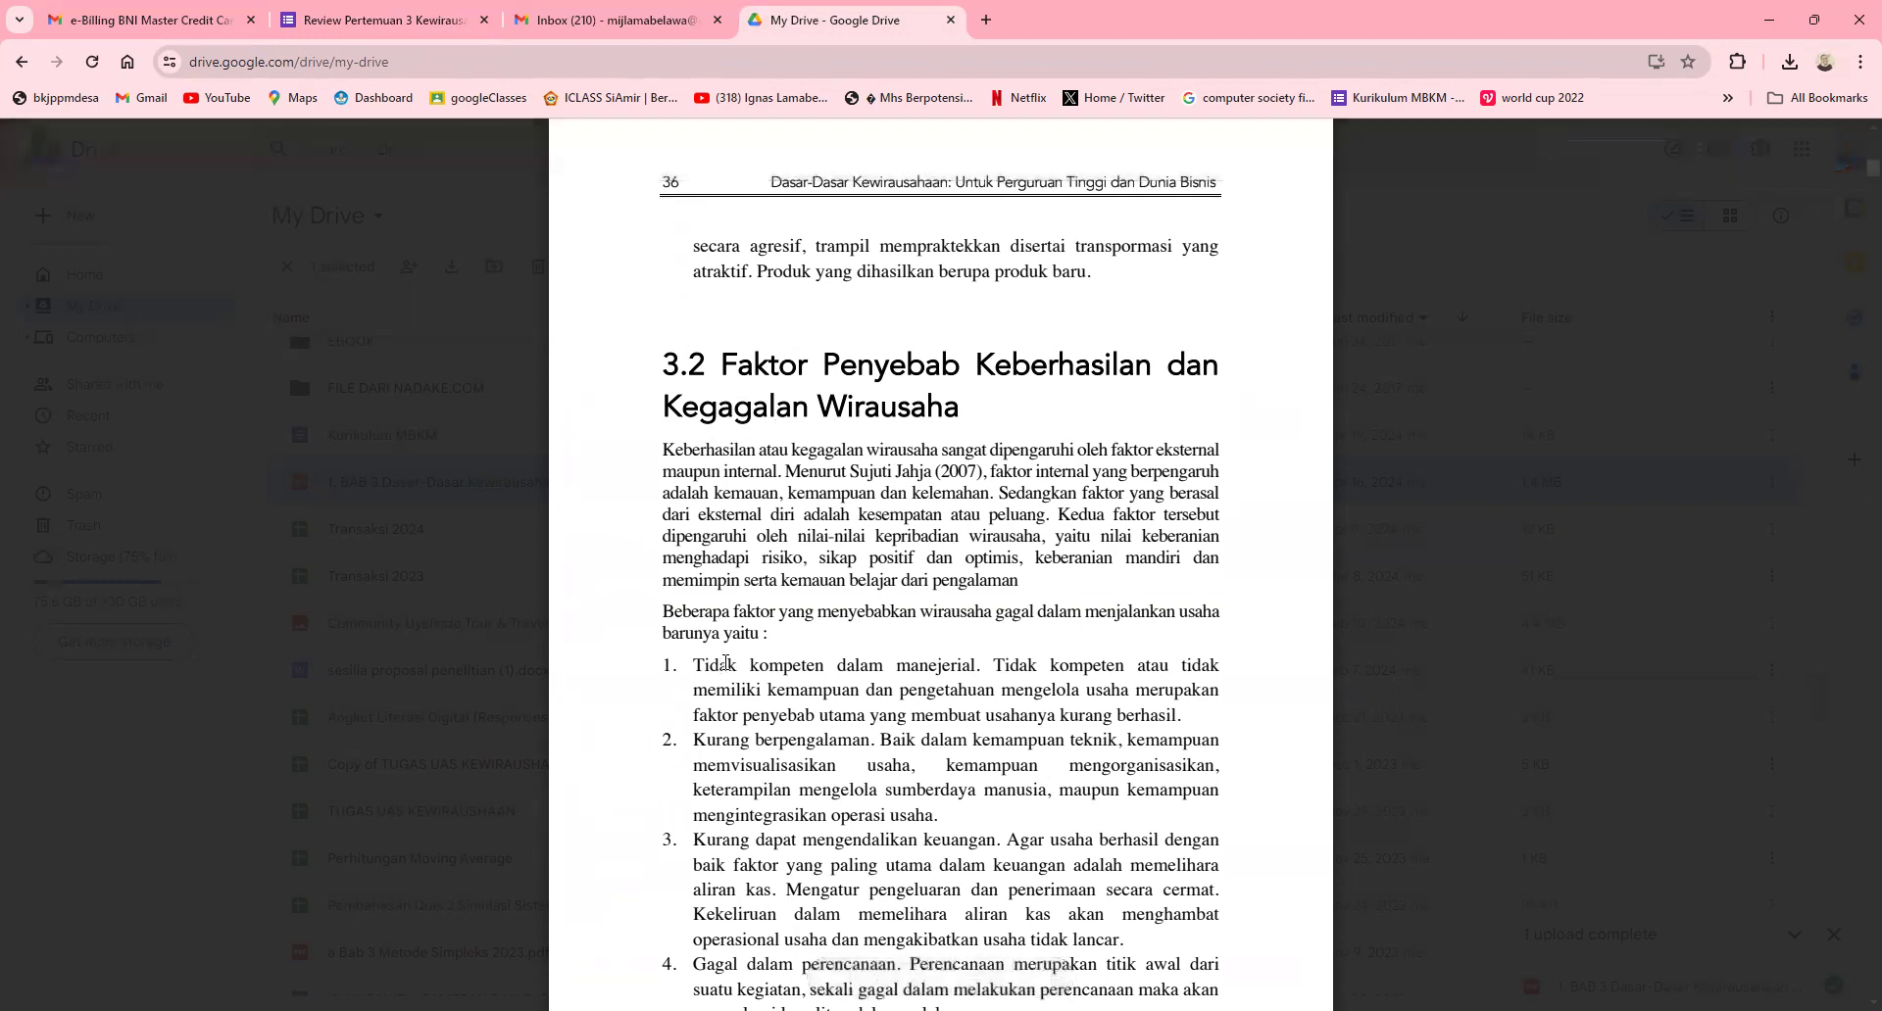
pyautogui.scroll(-1, 725, 664)
# Step: Highlight the failure-factor introduction, "Tidak kompeten", "Kurang berpengalaman" and "Lokasi yang kurang memadai" in the PDF, and return to question 2 in Google Forms
pyautogui.moveTo(663, 511); pyautogui.dragTo(990, 509)
pyautogui.moveTo(1037, 513); pyautogui.dragTo(788, 537)
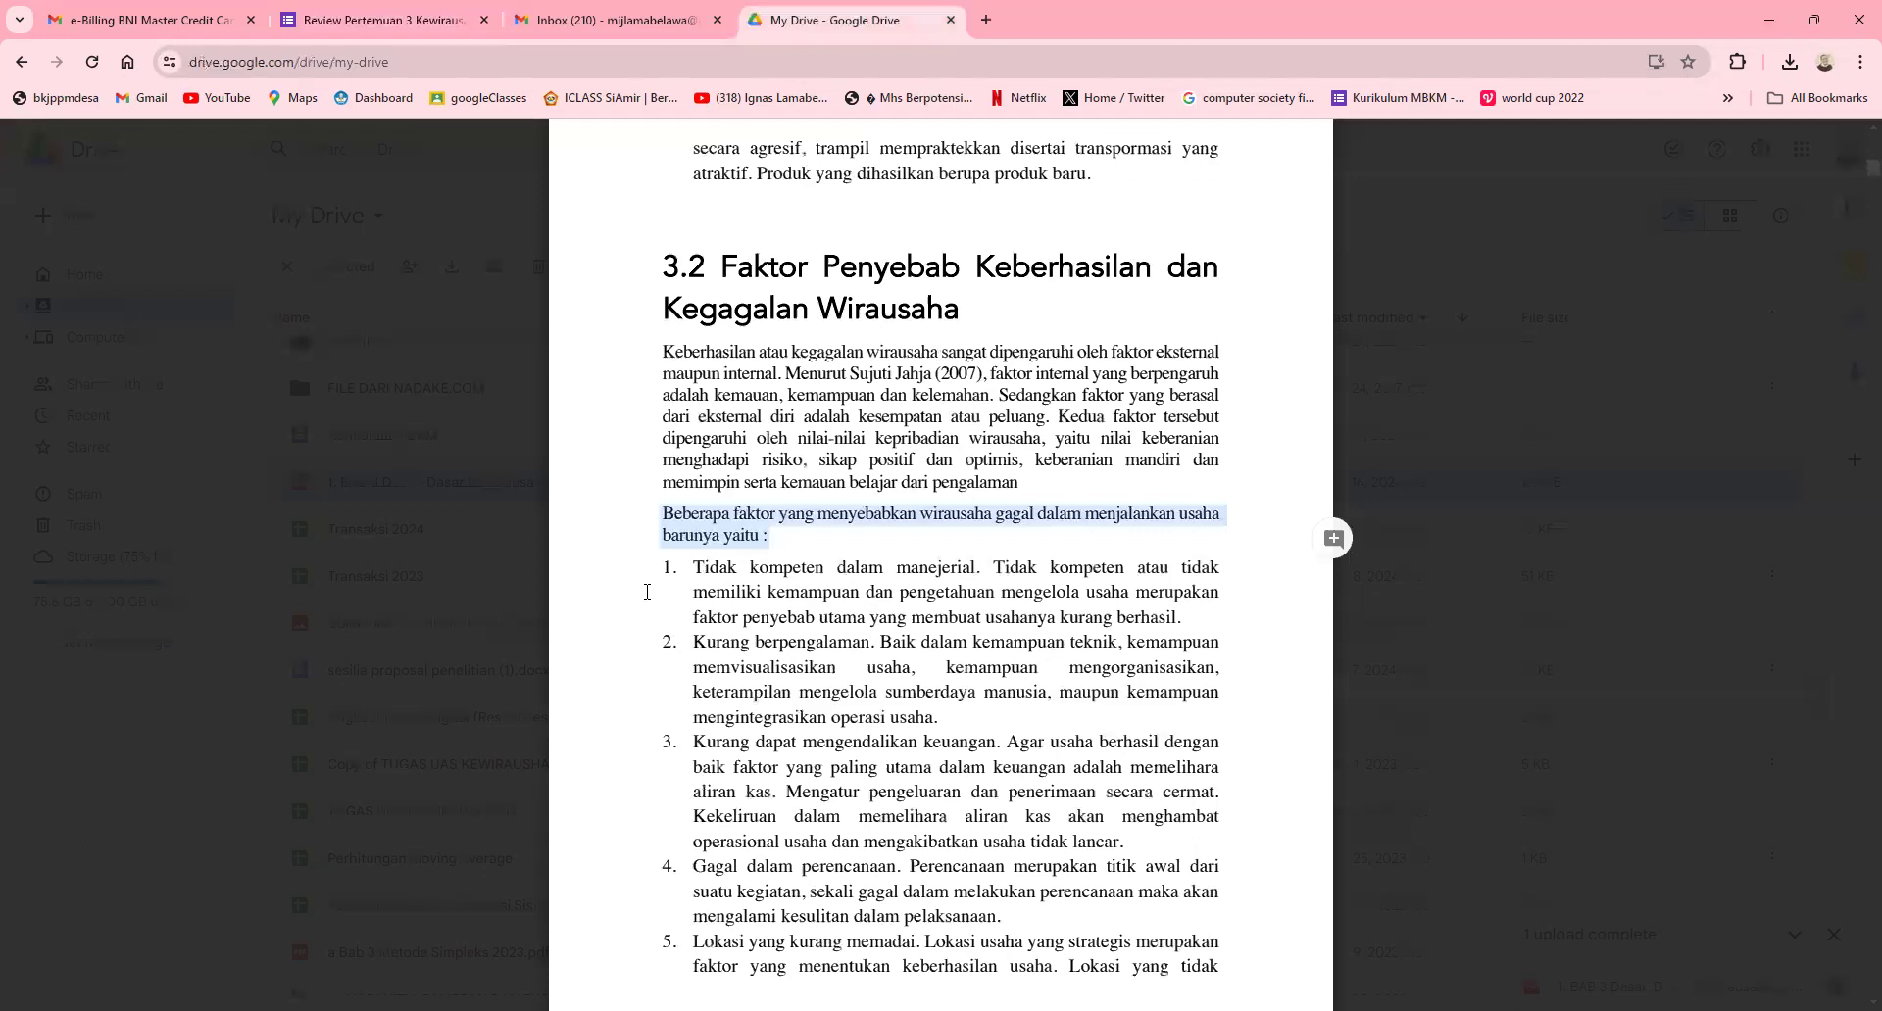
pyautogui.moveTo(690, 566); pyautogui.dragTo(787, 574)
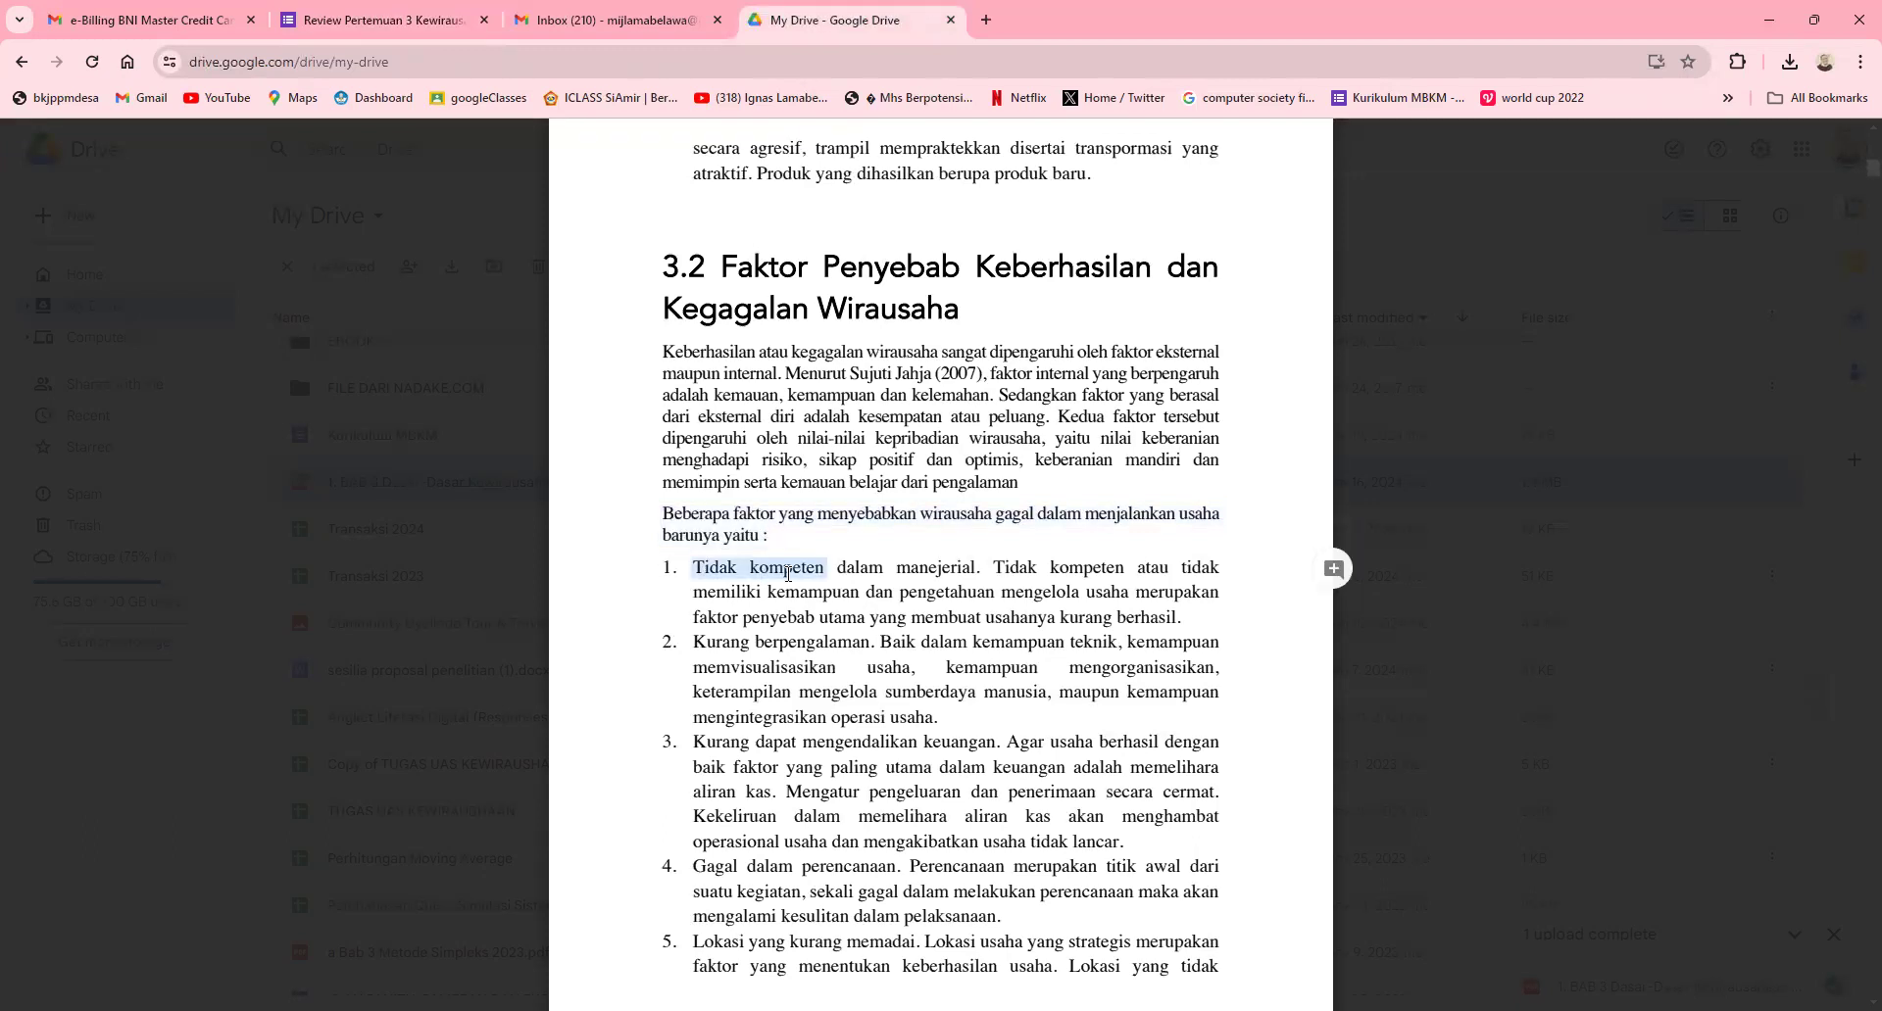
pyautogui.scroll(-1, 764, 598)
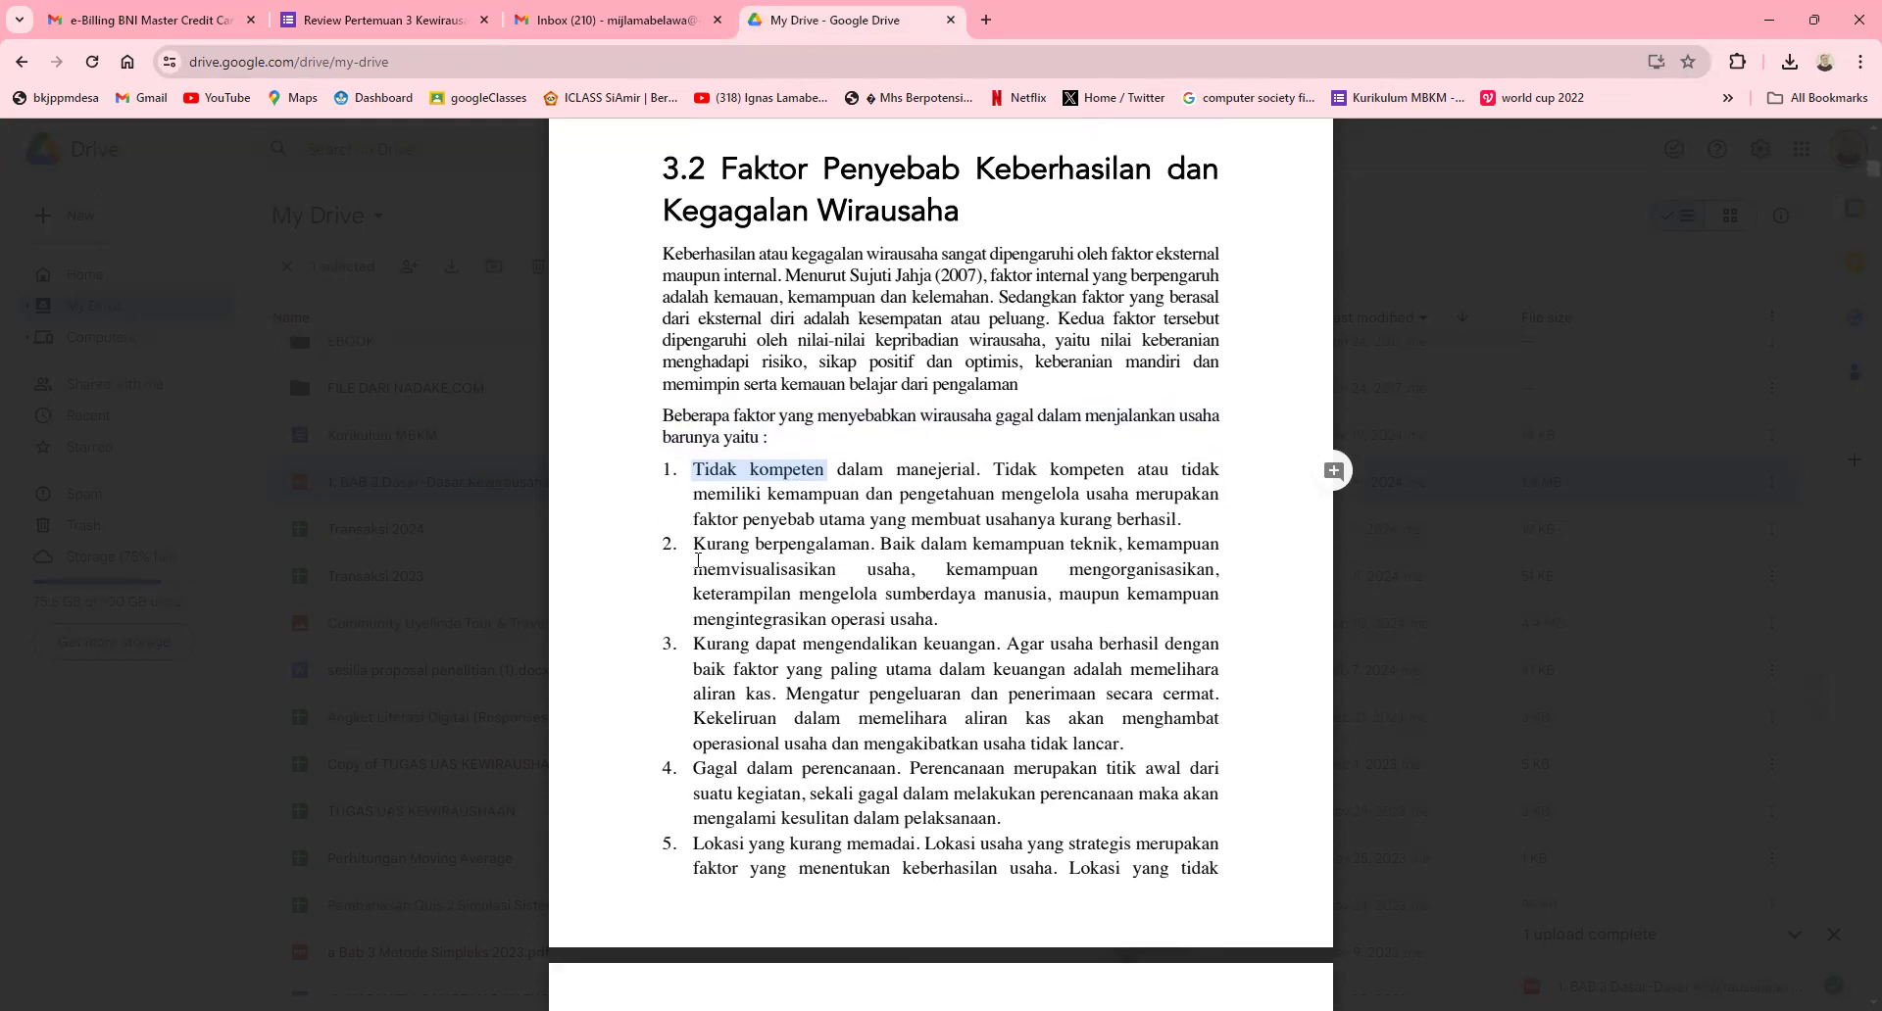
pyautogui.moveTo(694, 545); pyautogui.dragTo(866, 554)
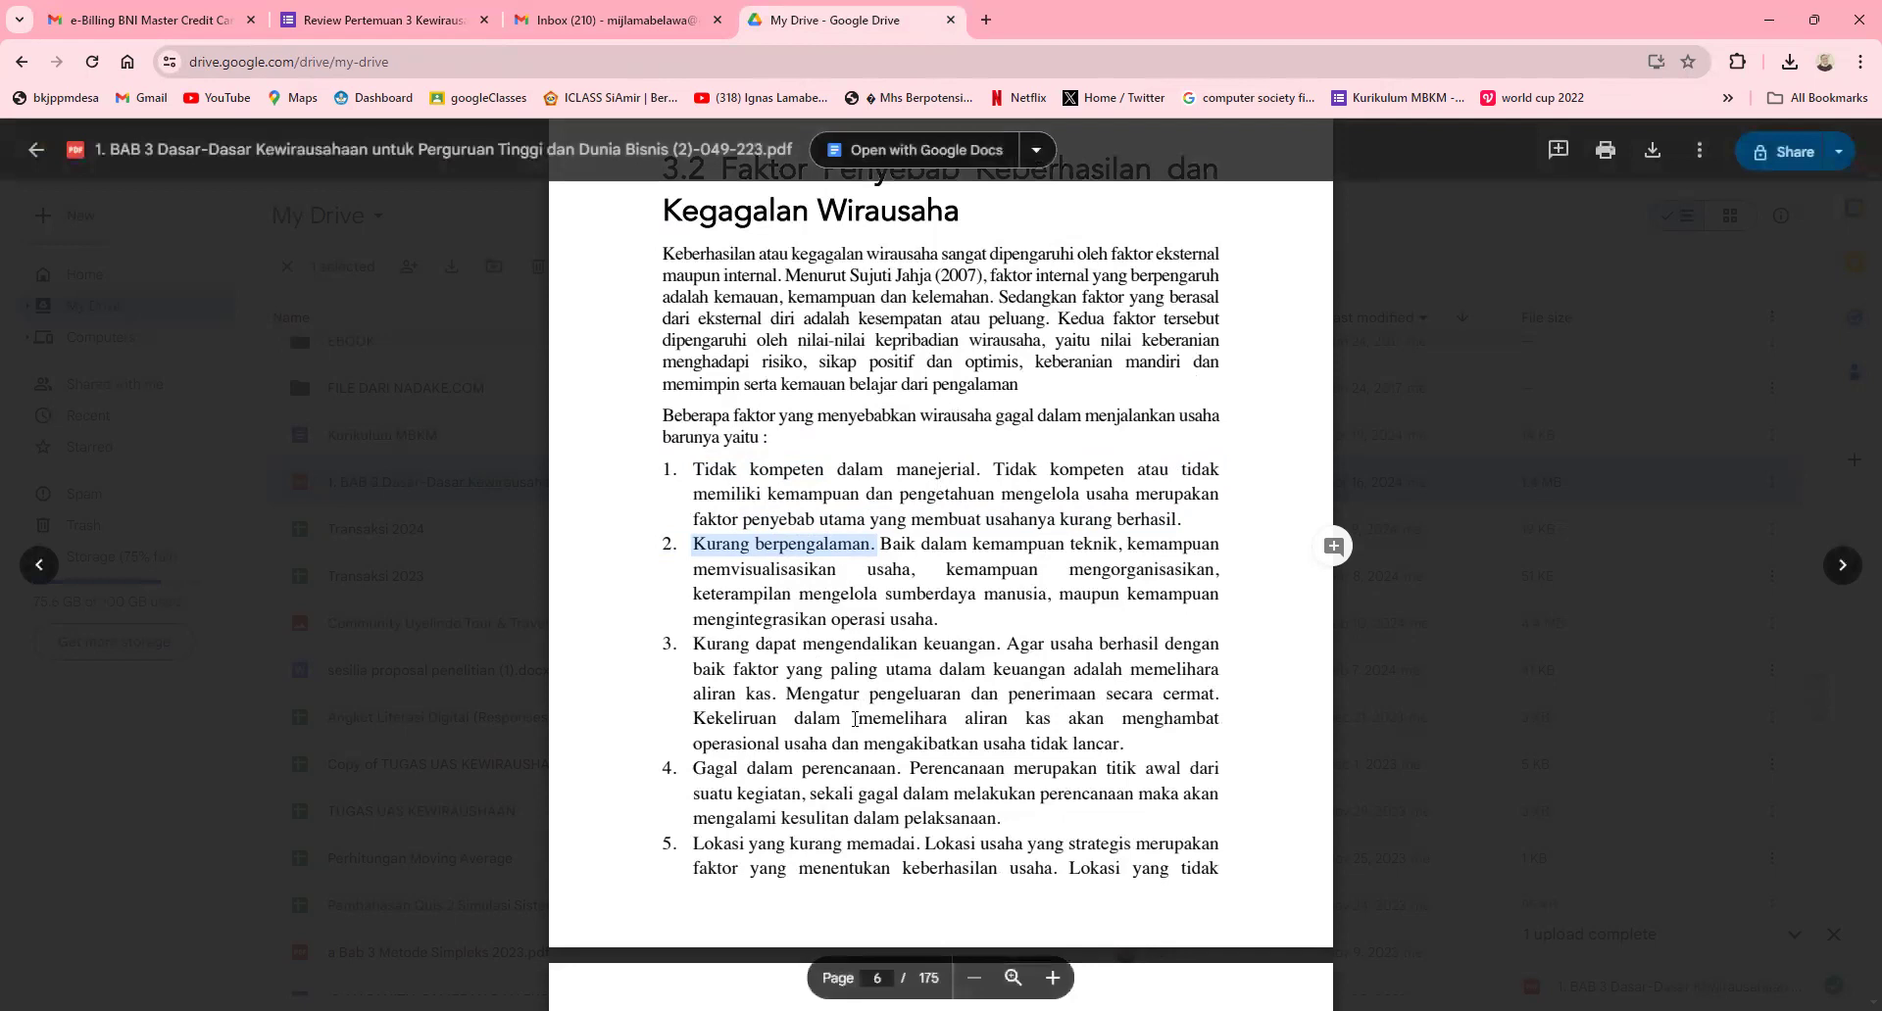
pyautogui.scroll(-2, 855, 719)
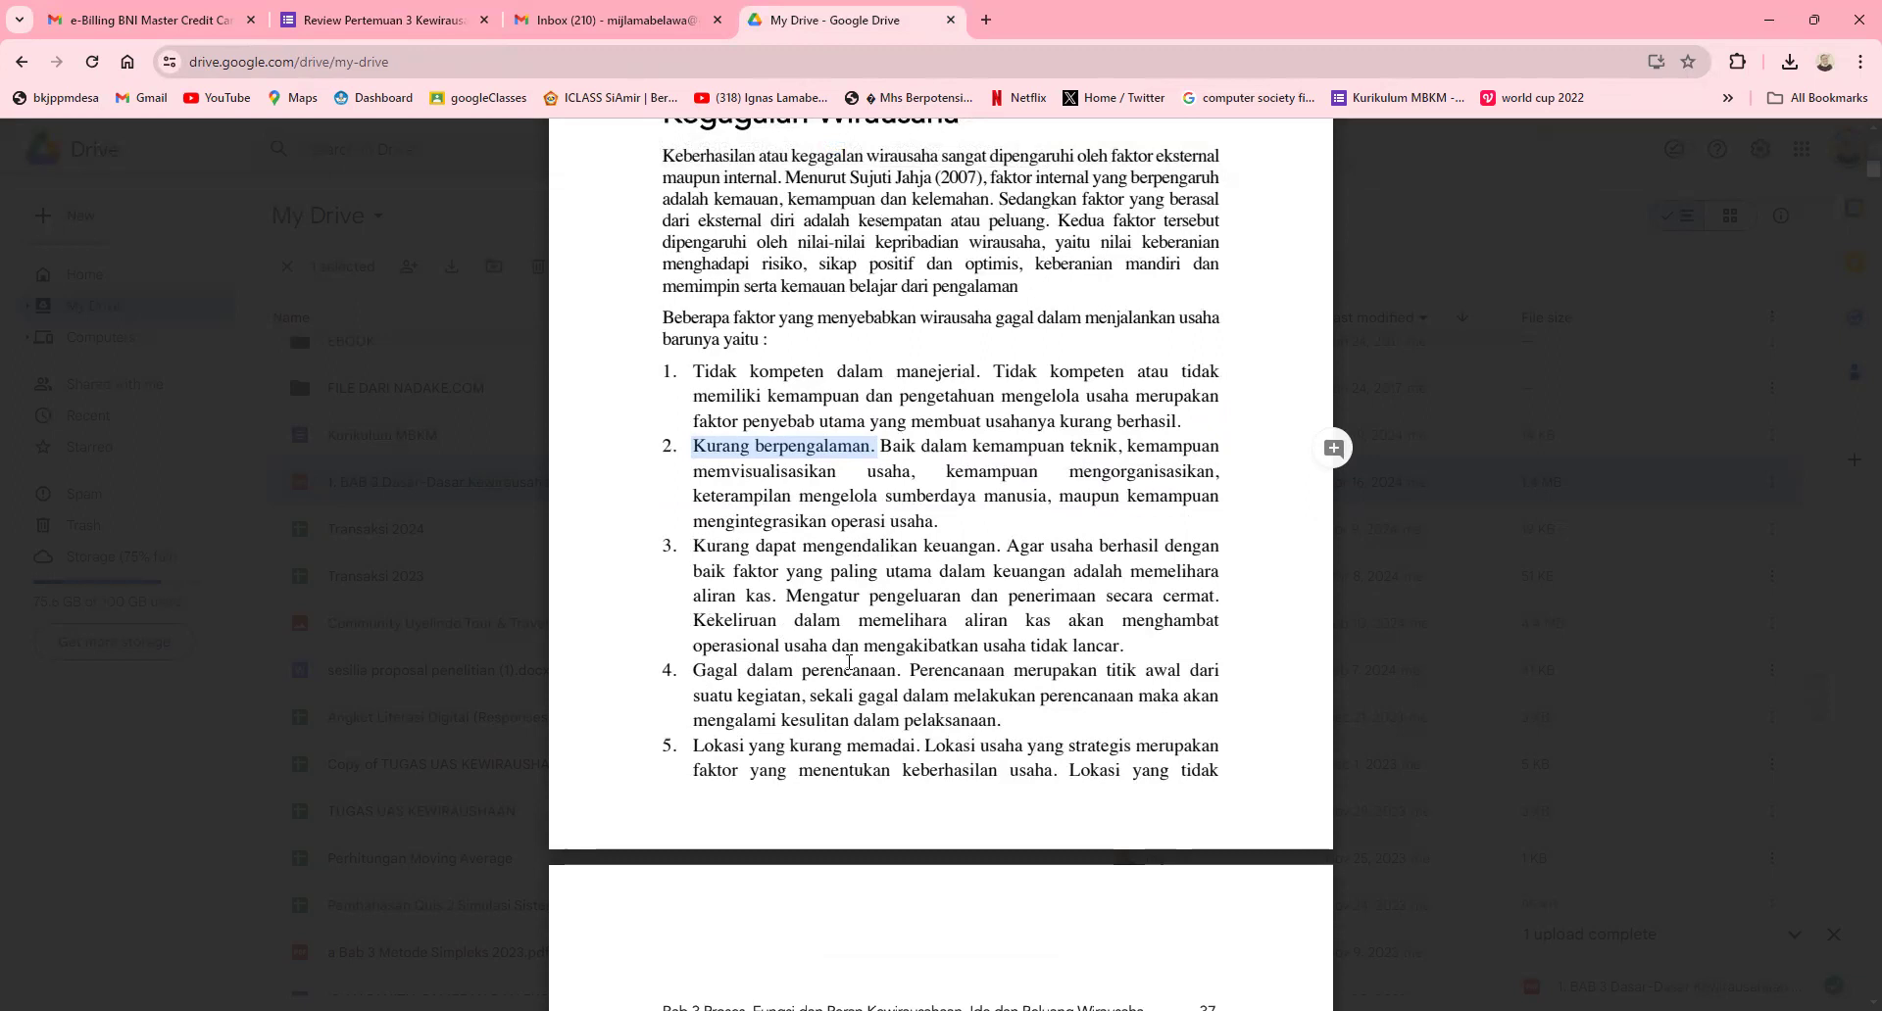
pyautogui.scroll(-2, 857, 662)
pyautogui.click(694, 655)
pyautogui.moveTo(694, 655); pyautogui.dragTo(901, 644)
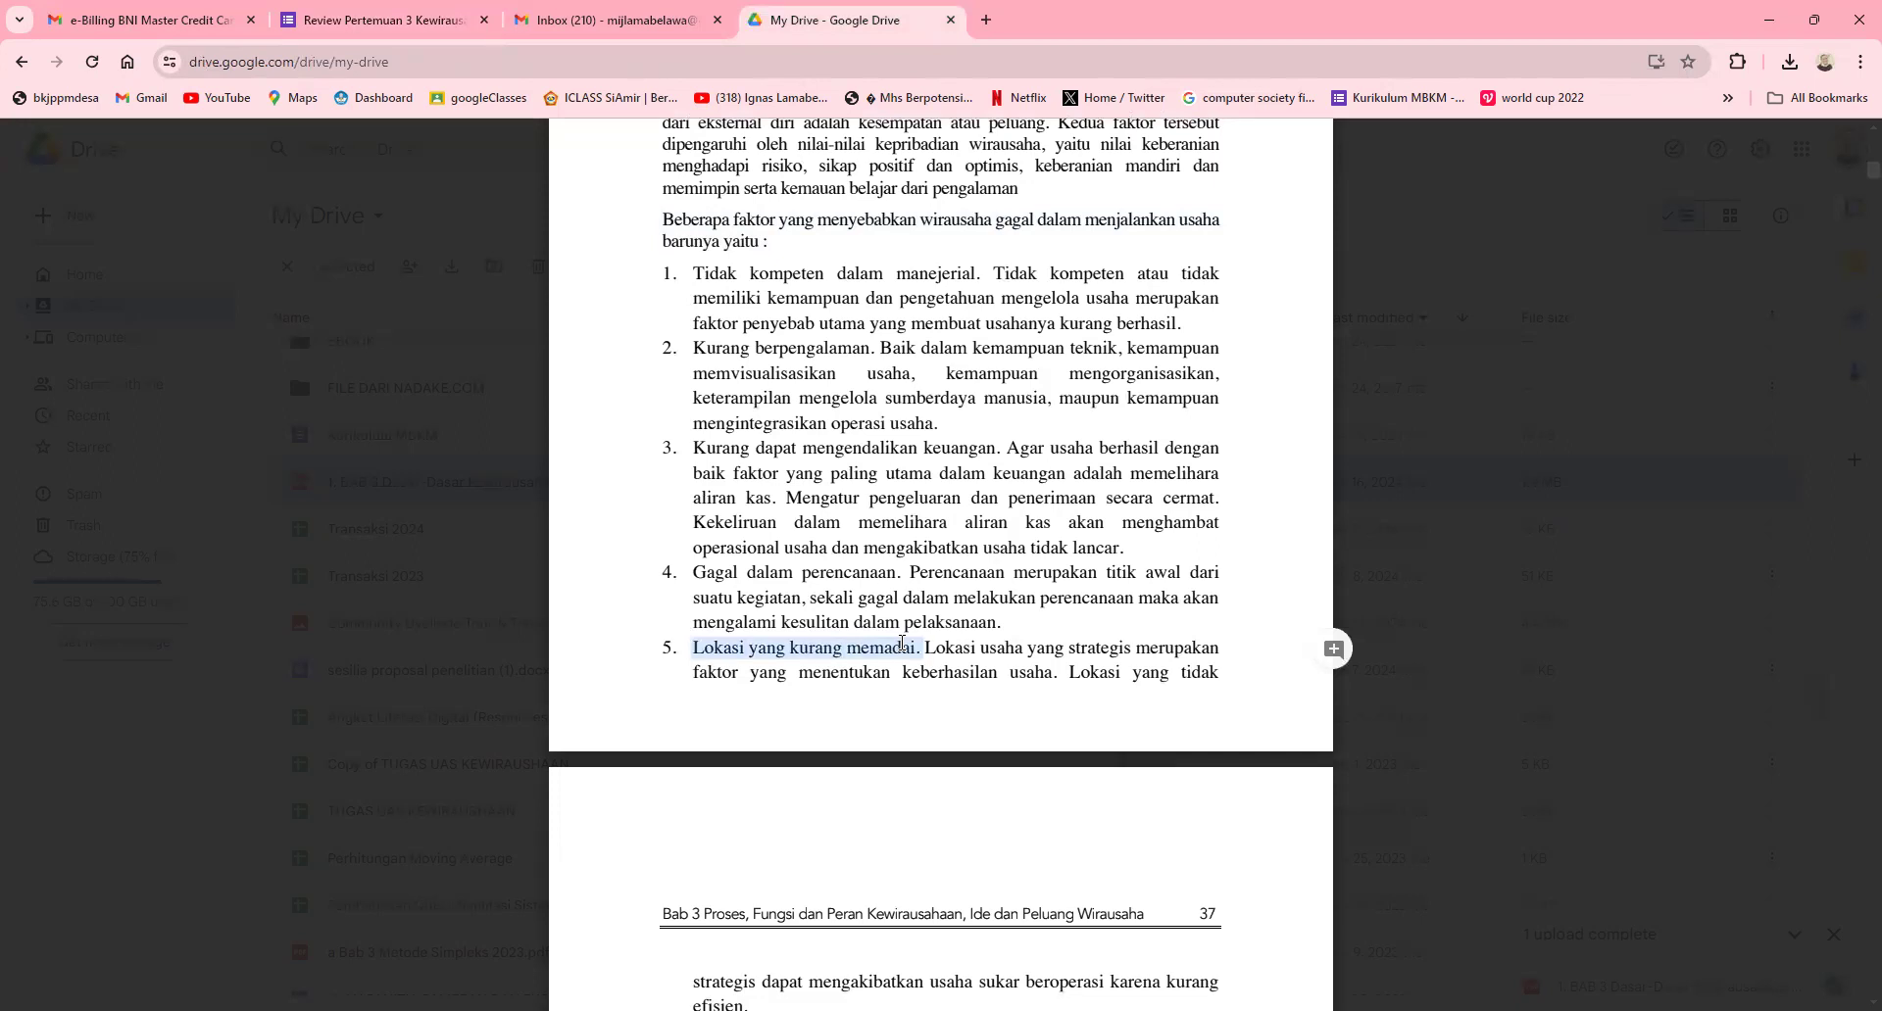
pyautogui.scroll(-1, 887, 637)
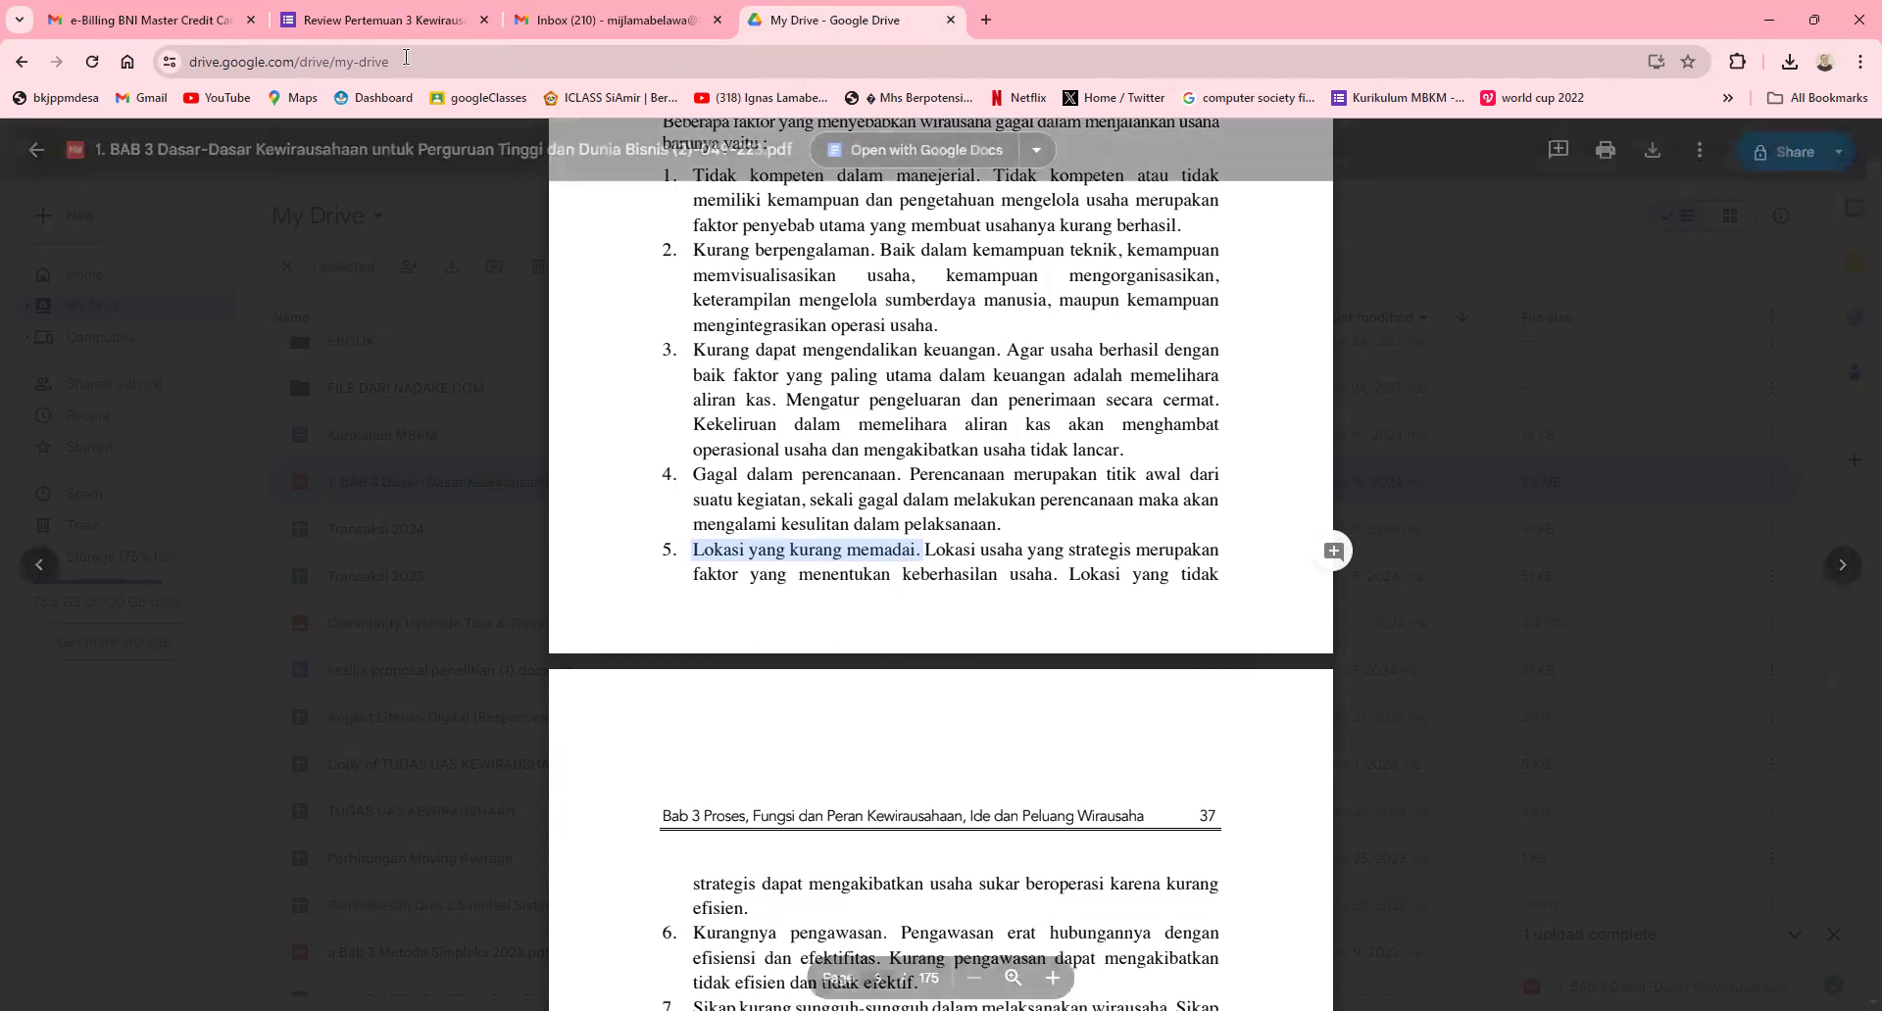
pyautogui.click(391, 14)
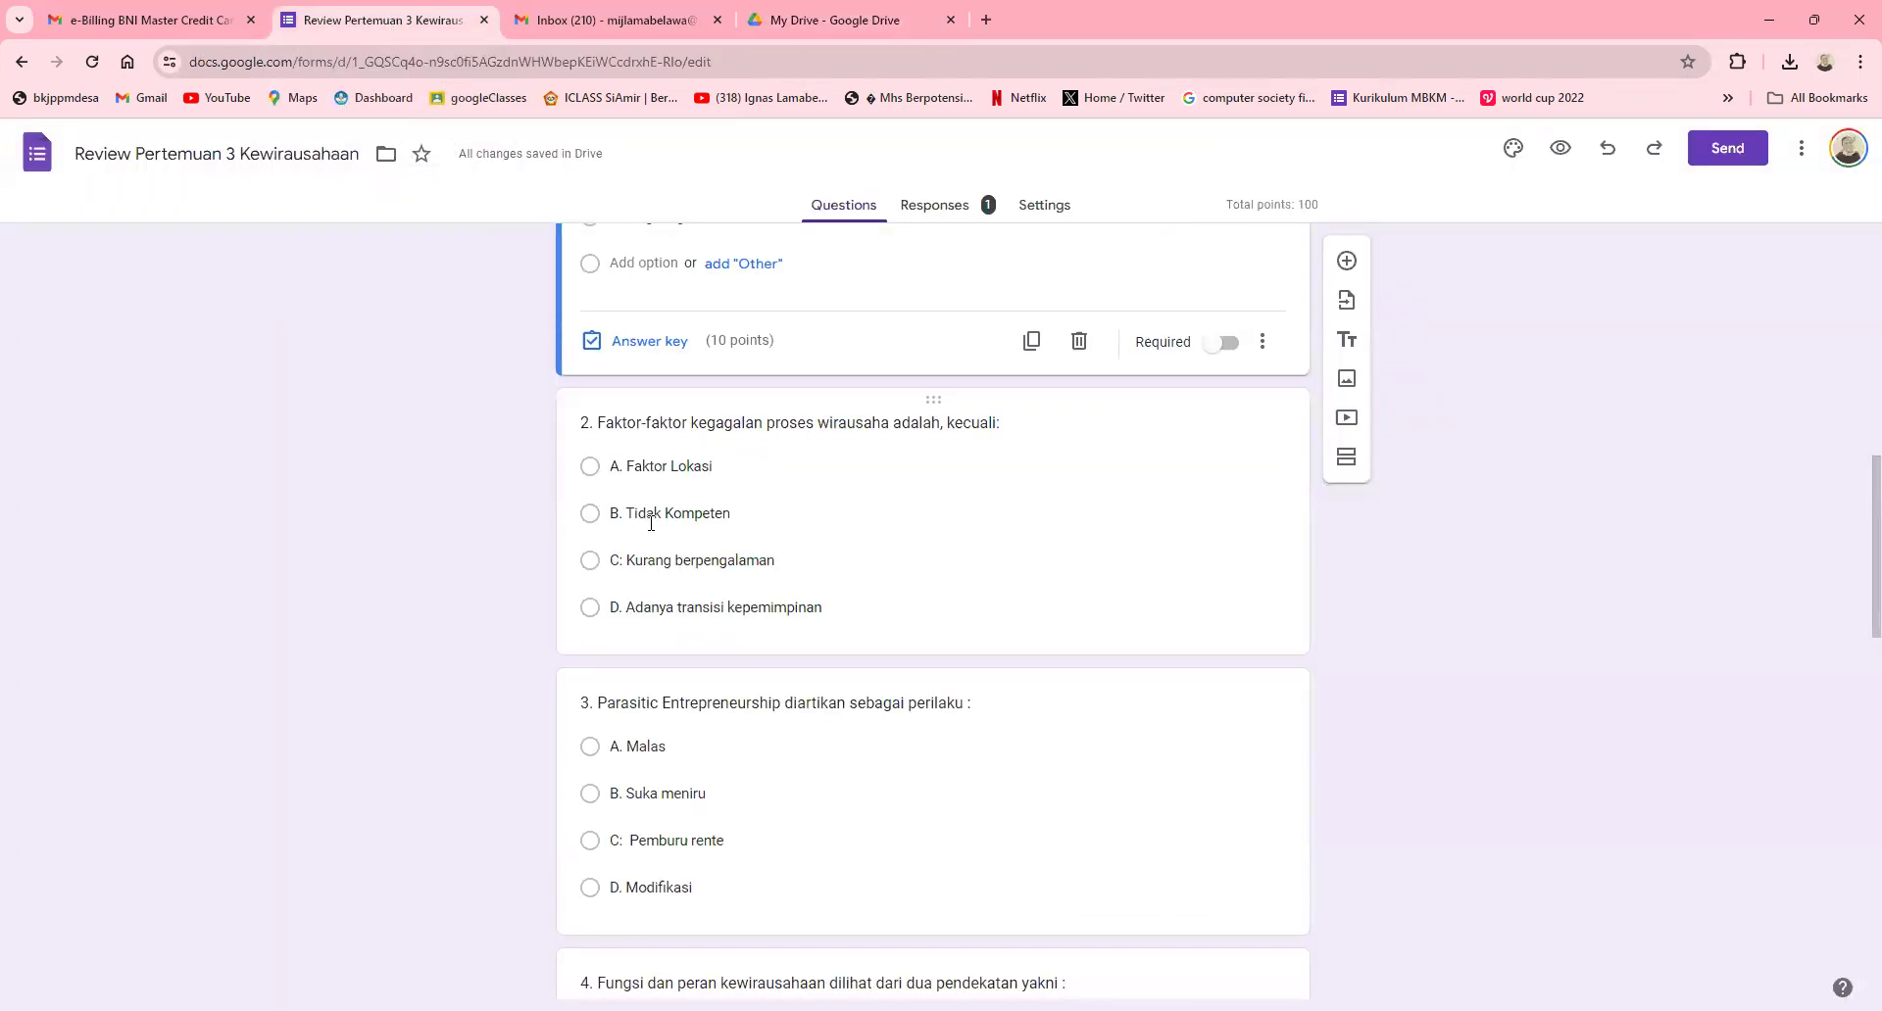
# Step: Review question 2 on failure factors, going through the options "B. Tidak Kompeten" and "C: Kurang berpengalaman"
pyautogui.click(751, 423)
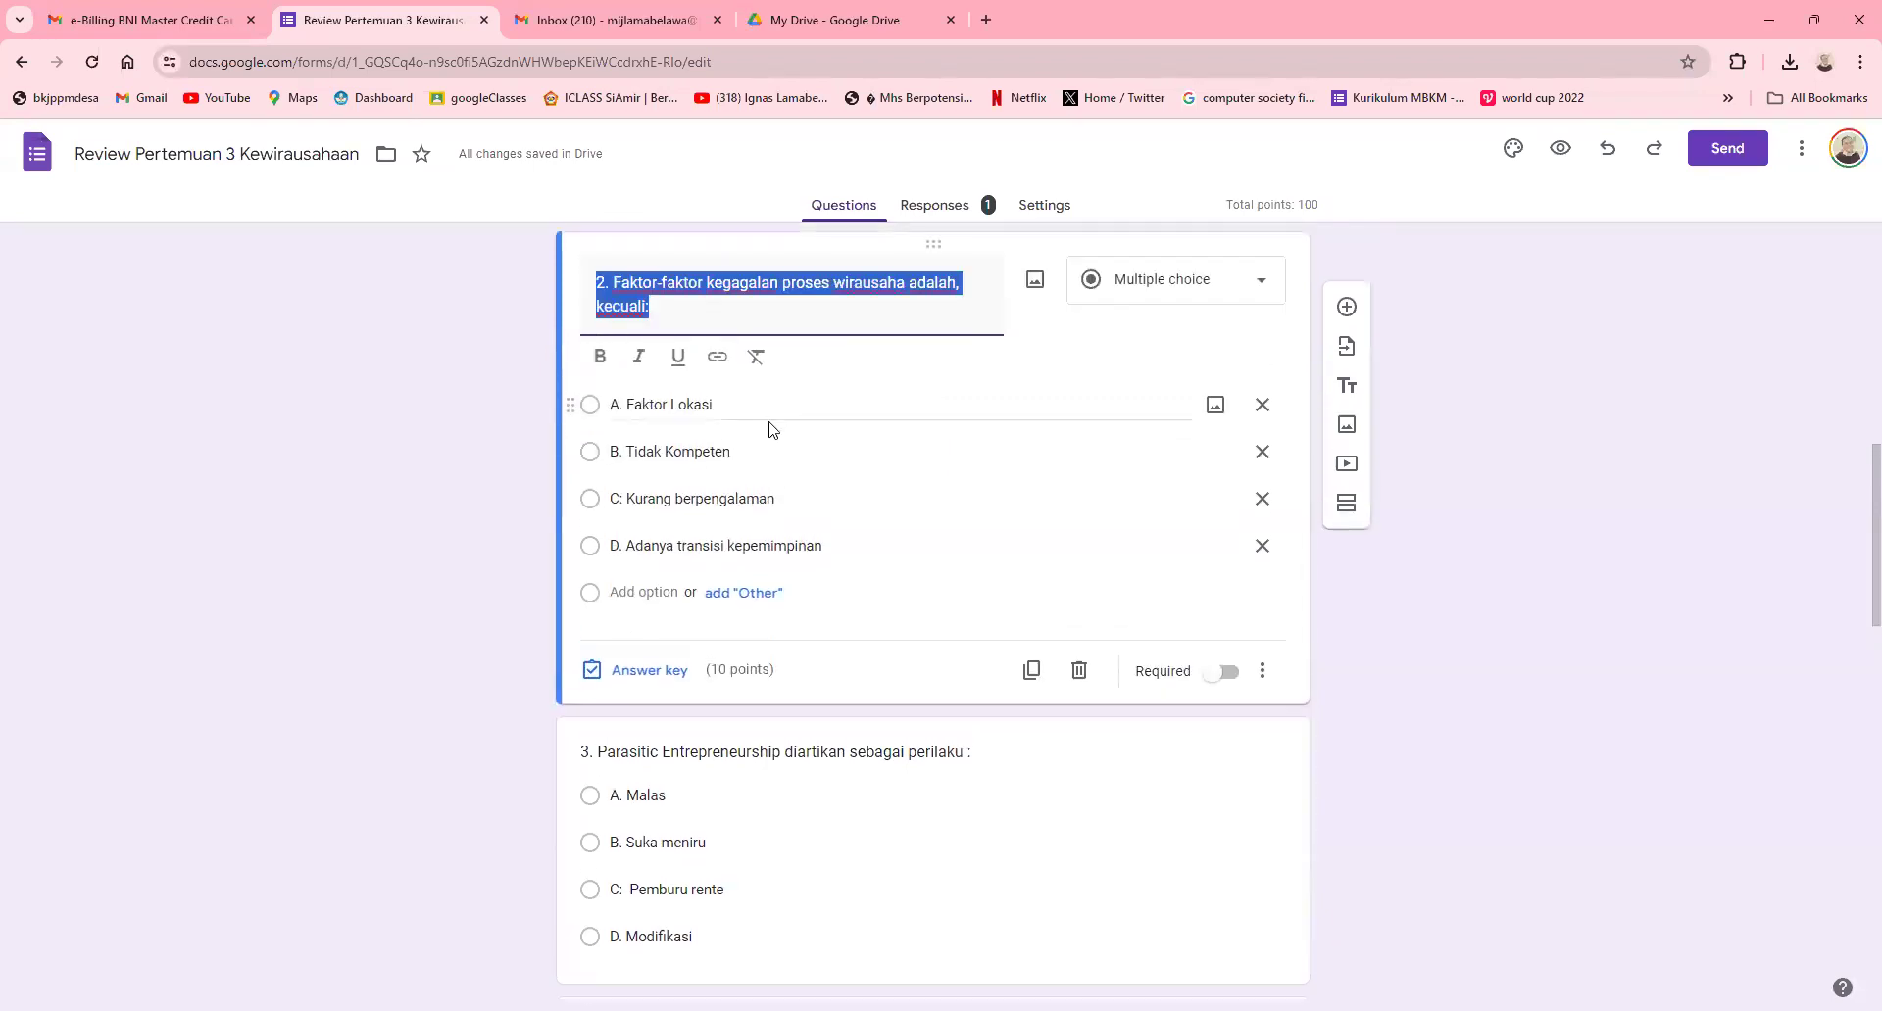
pyautogui.click(684, 408)
pyautogui.click(684, 413)
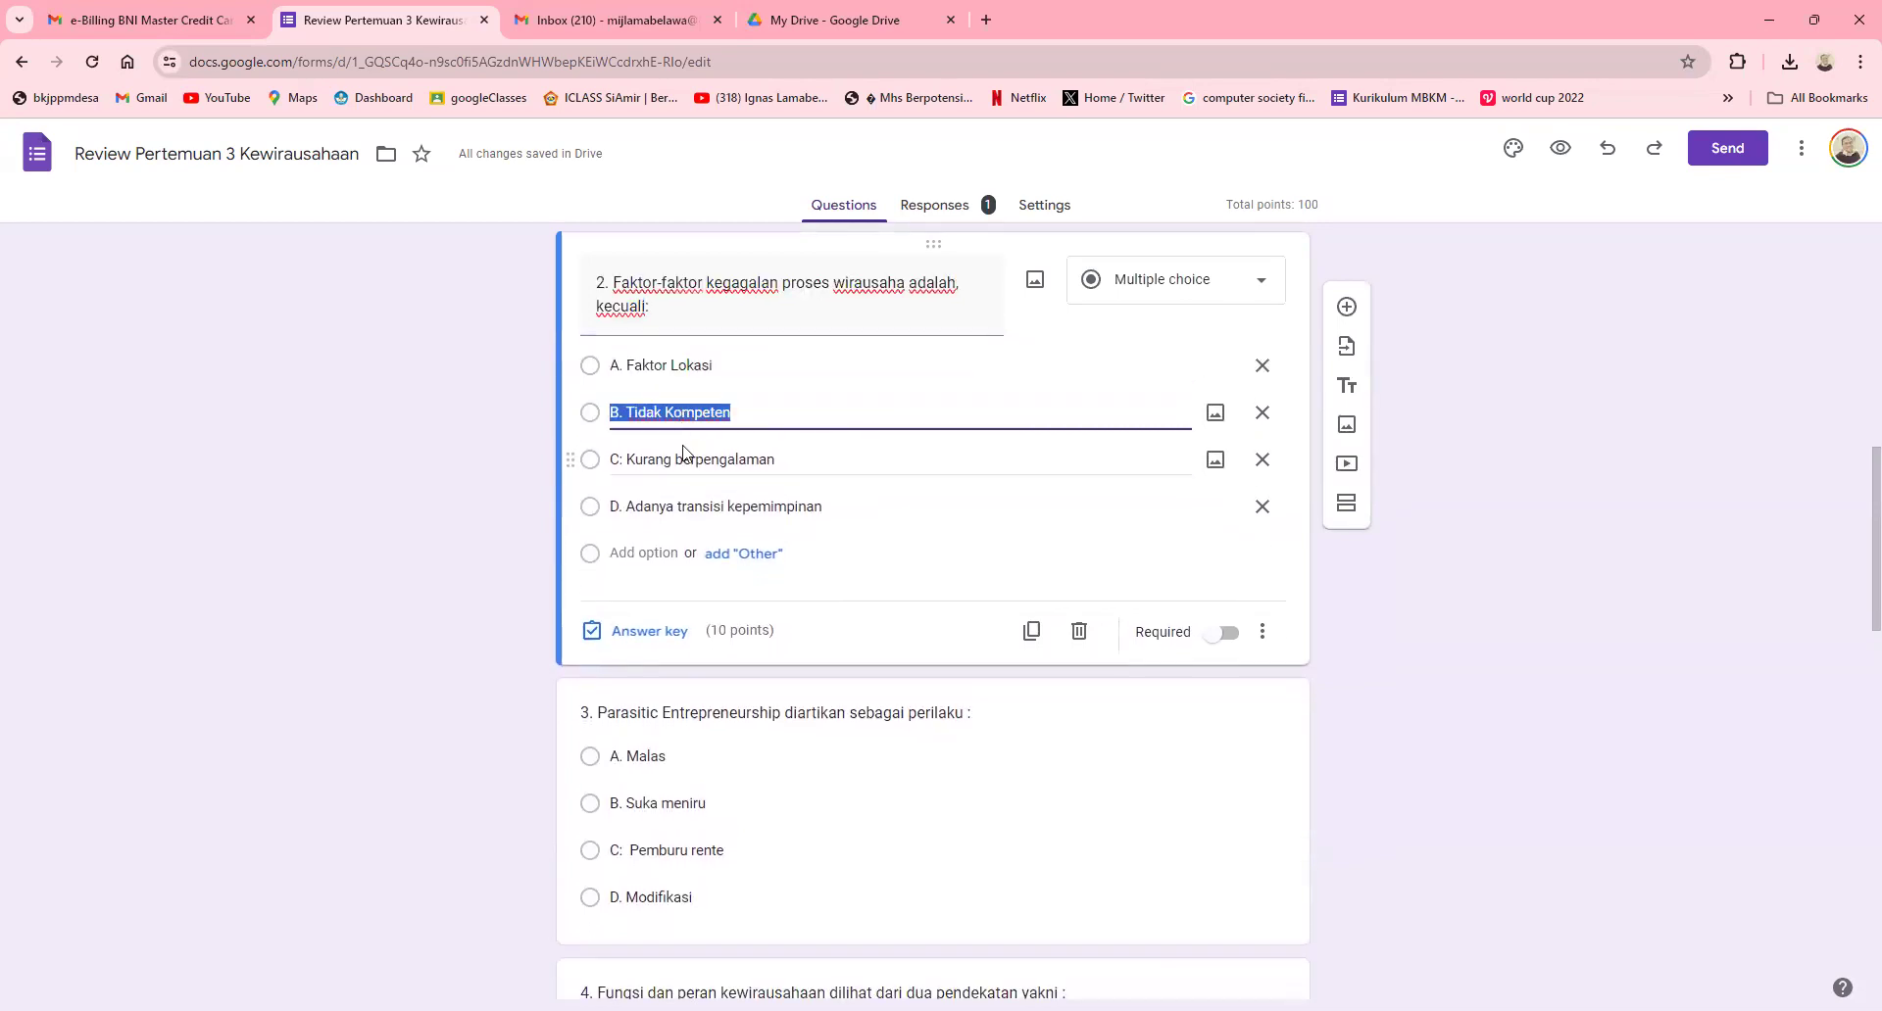
pyautogui.click(684, 457)
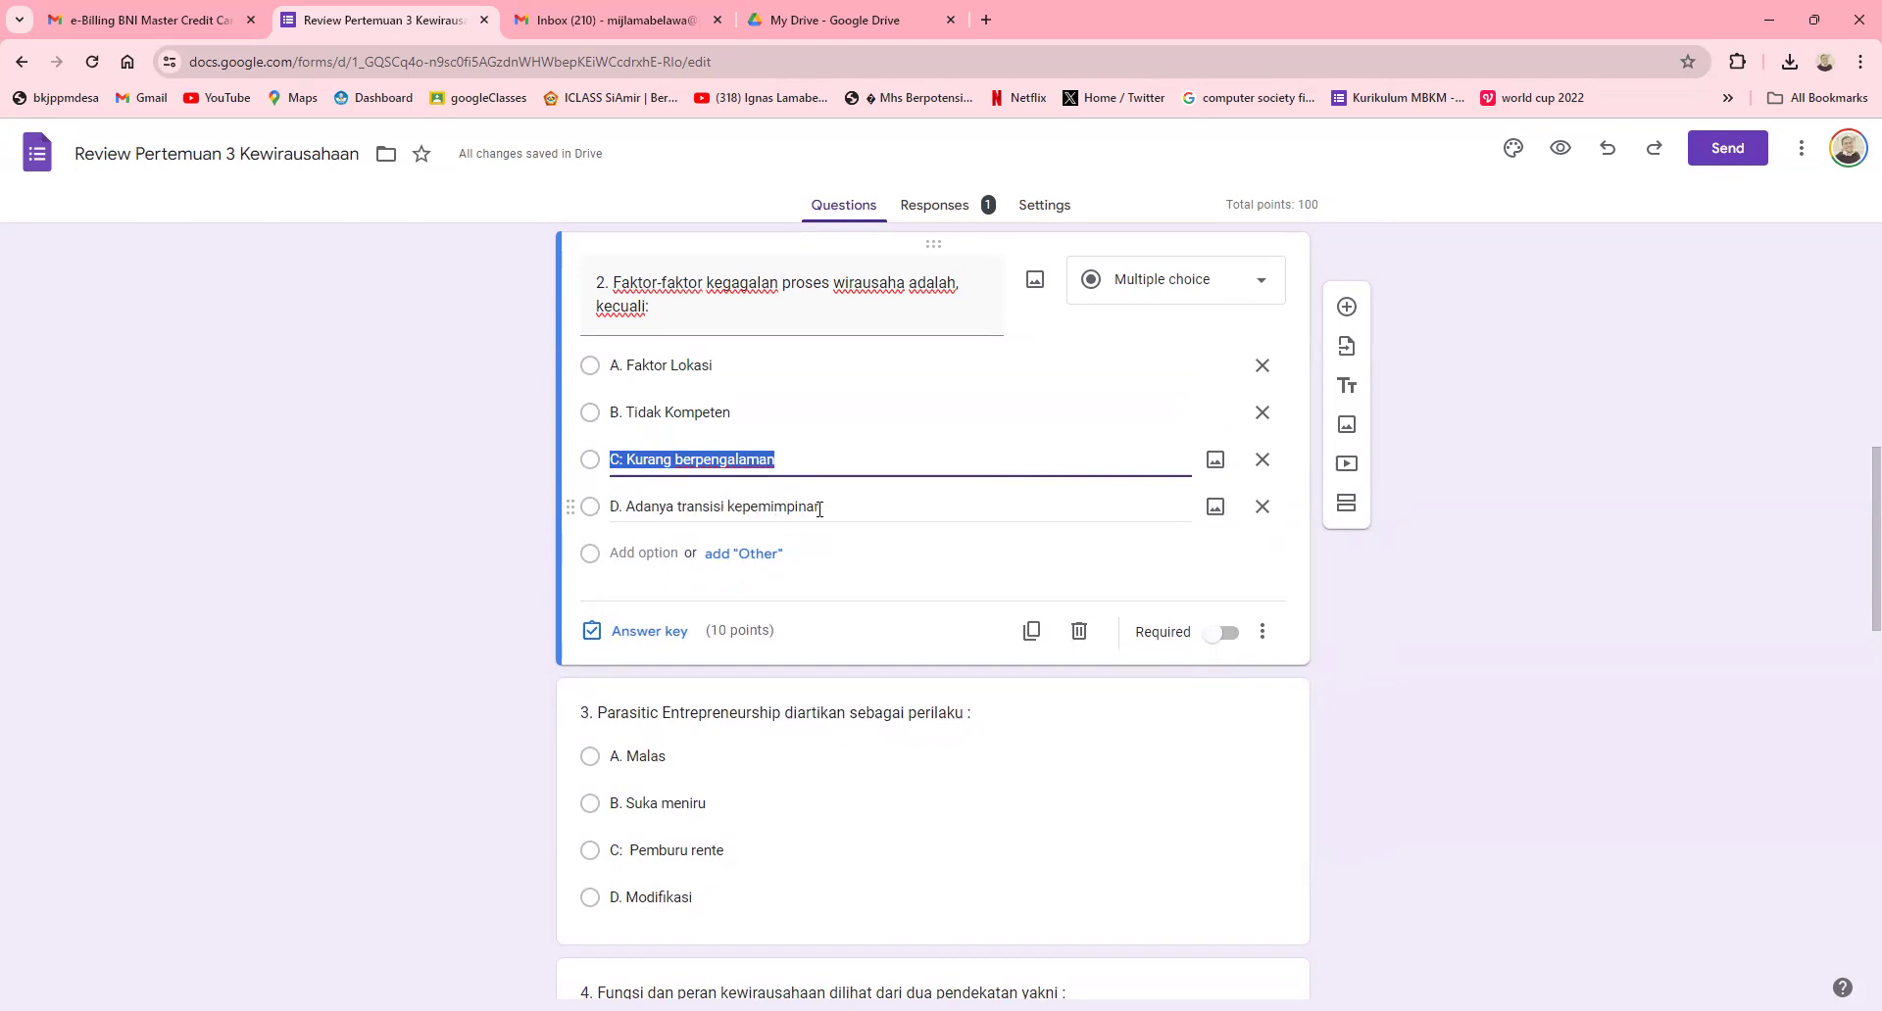
# Step: Switch to the Bab 3 PDF in Google Drive and highlight failure factor 8, "Ketidakmampuan dalam melakukan peralihan/transisi kewirausahan"
pyautogui.click(828, 20)
pyautogui.scroll(-2, 959, 749)
pyautogui.scroll(-3, 958, 749)
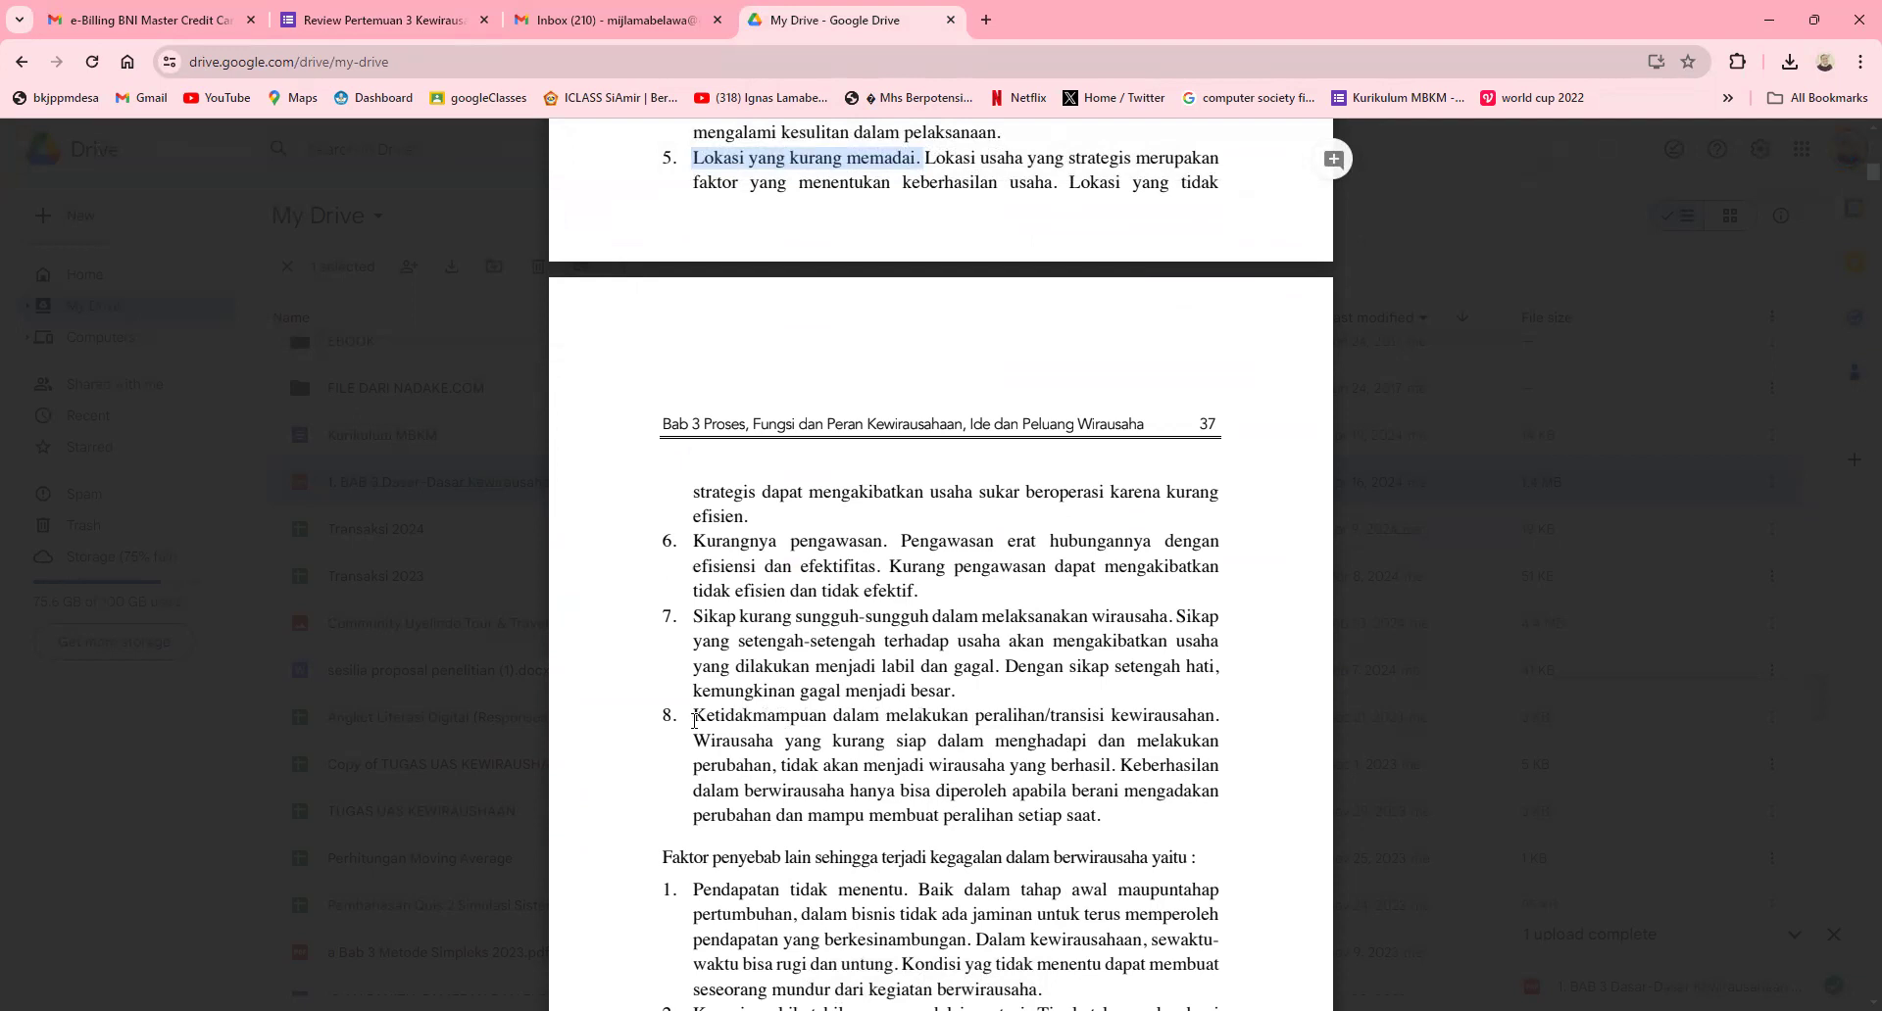
pyautogui.moveTo(696, 715); pyautogui.dragTo(878, 716)
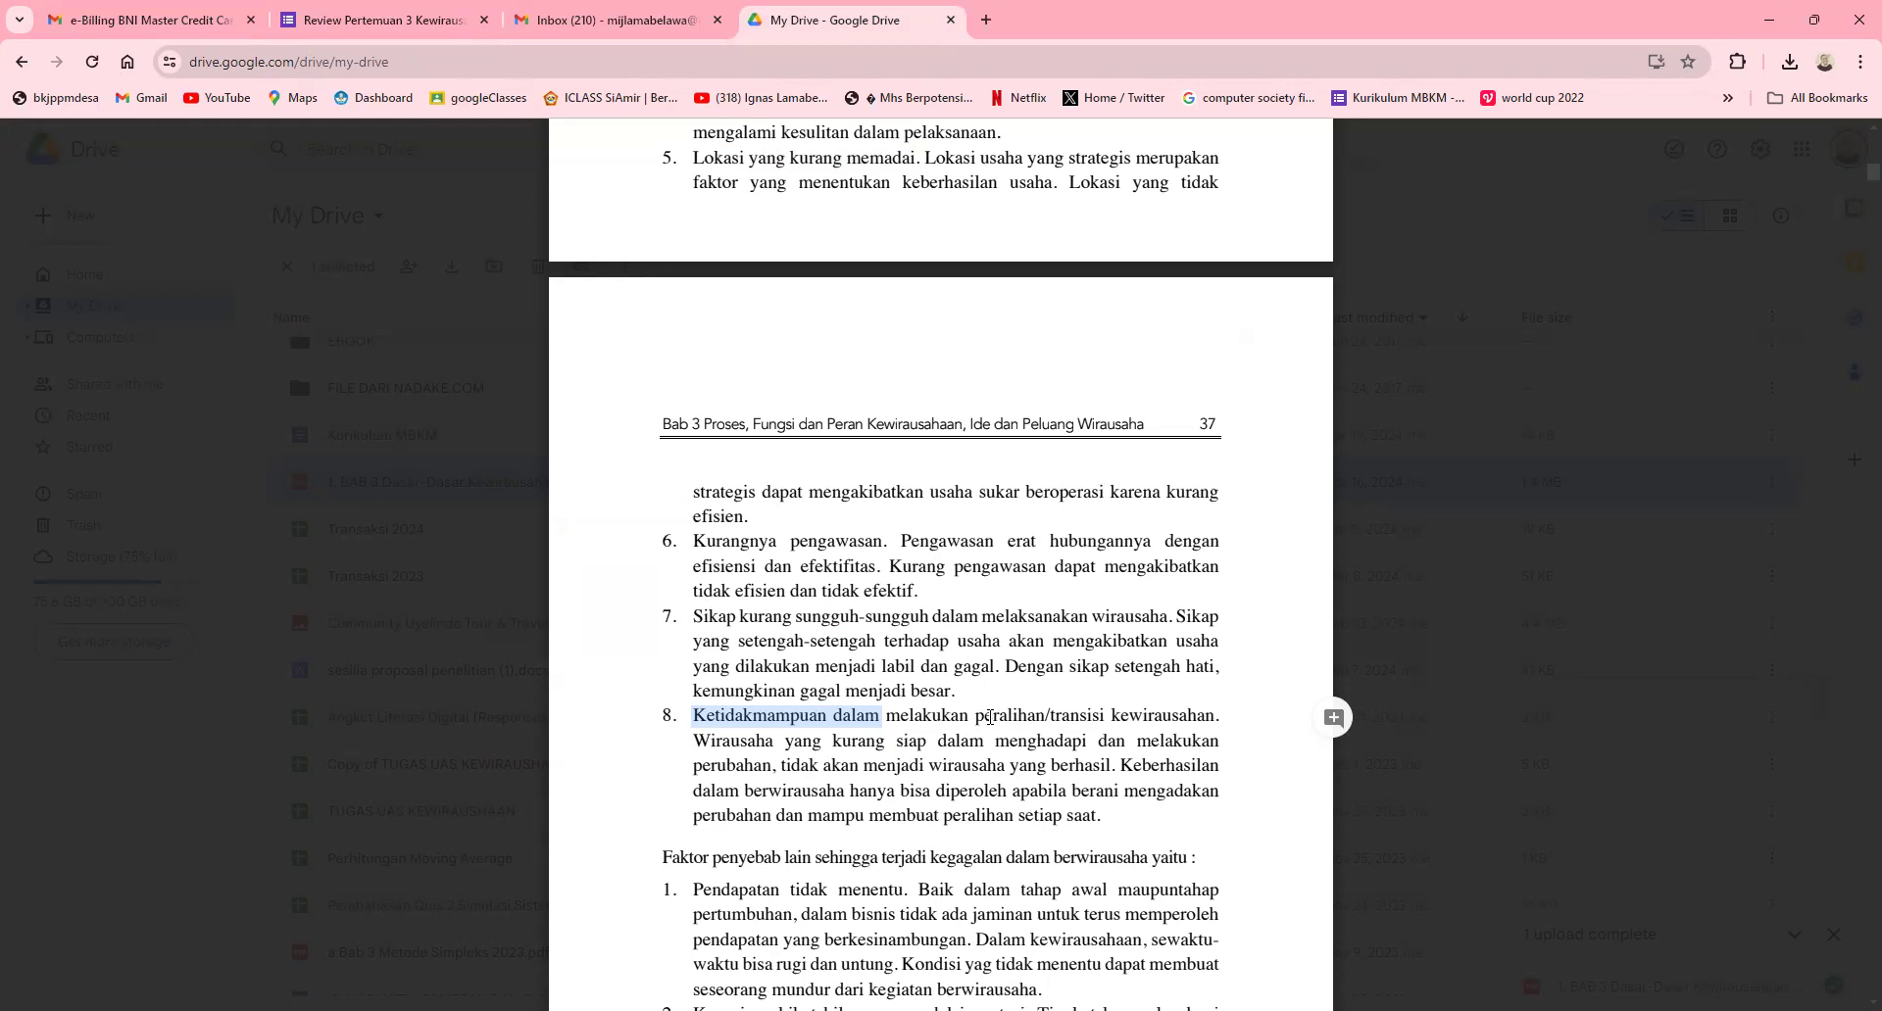
pyautogui.click(690, 726)
pyautogui.moveTo(690, 725); pyautogui.dragTo(1181, 723)
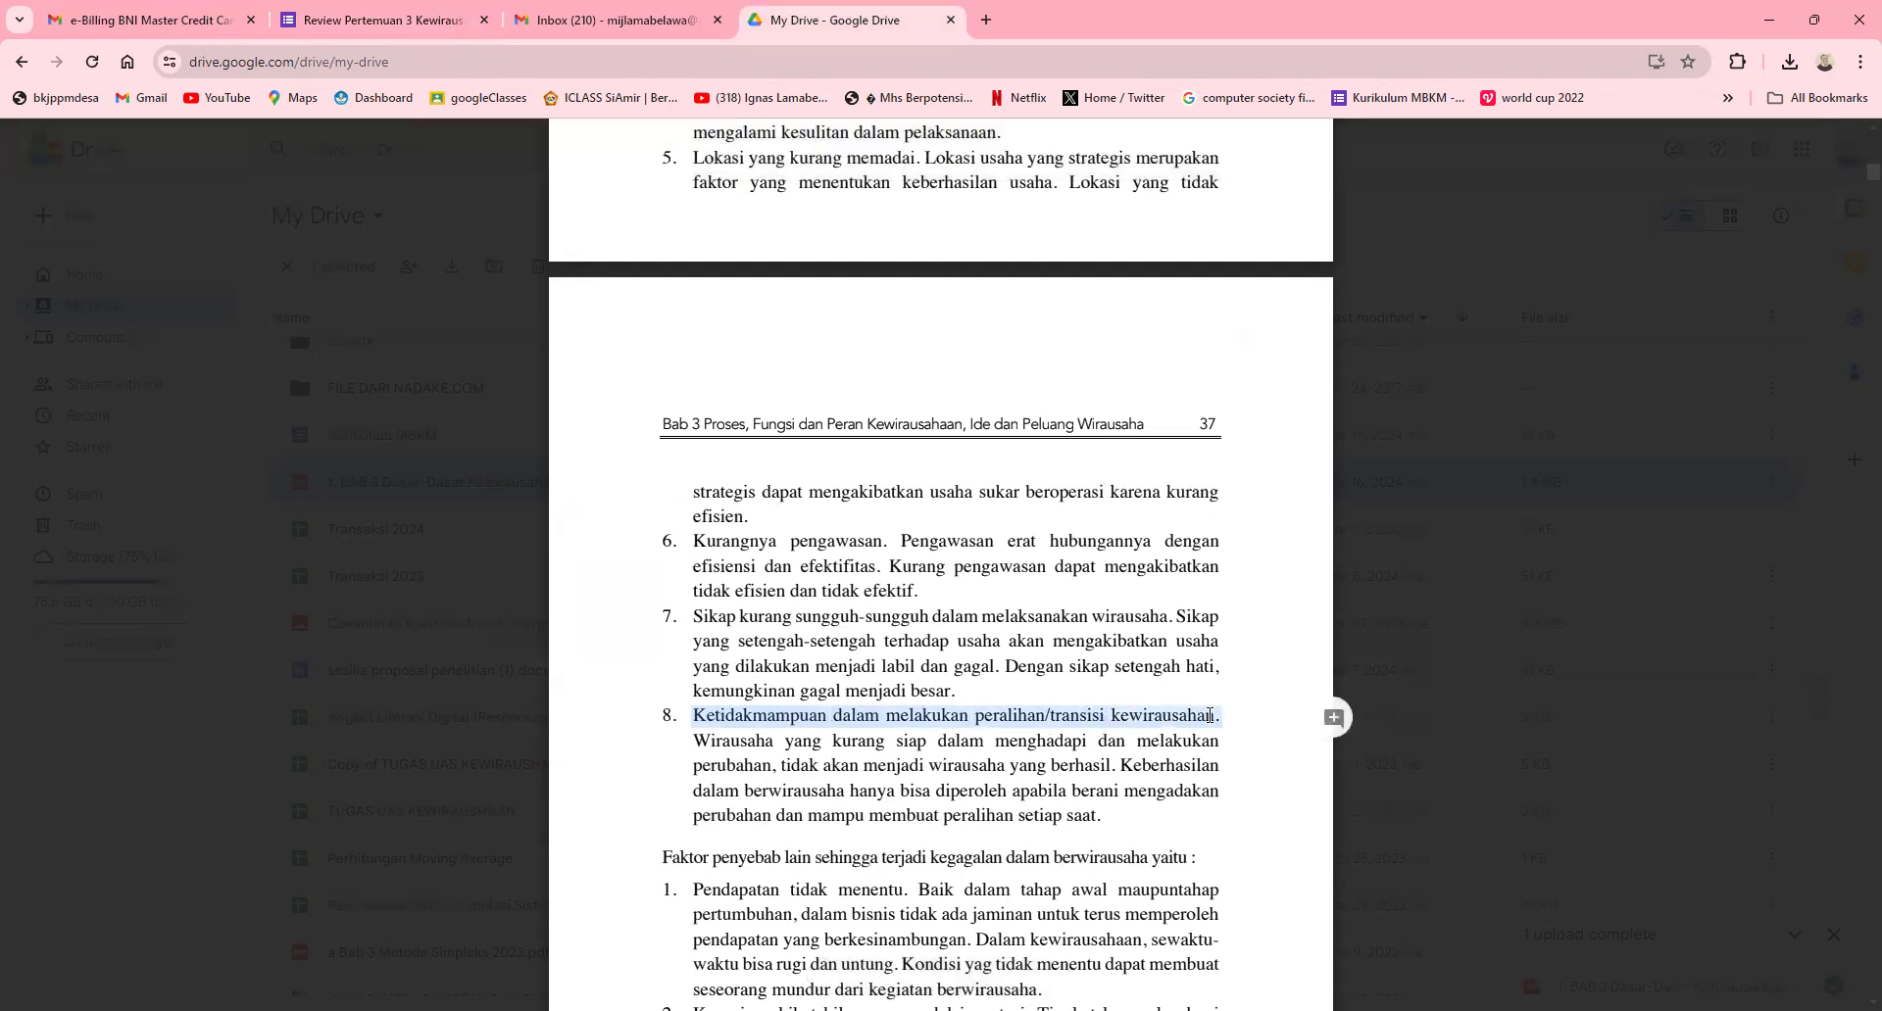
pyautogui.moveTo(690, 725); pyautogui.dragTo(937, 725)
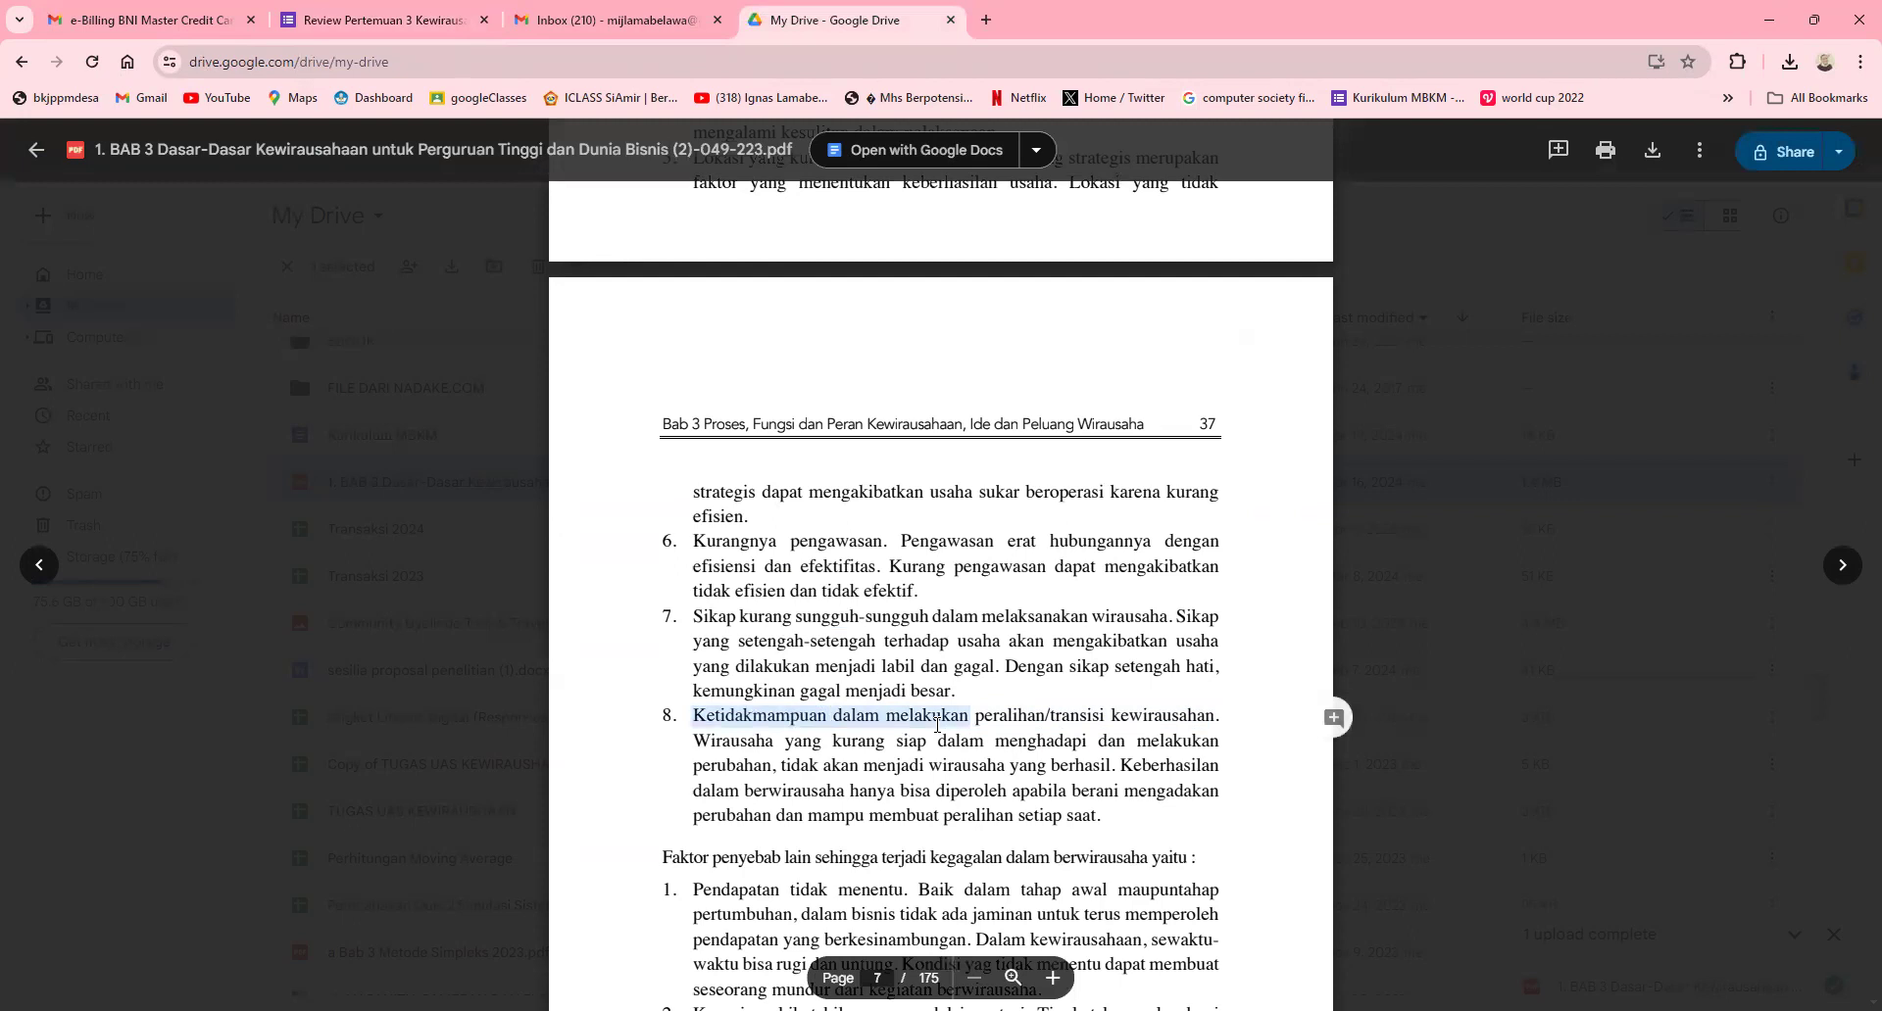
# Step: Return to the quiz in Google Forms and mark "D. Adanya transisi kepemimpinan" as the correct answer for question 2
pyautogui.click(344, 17)
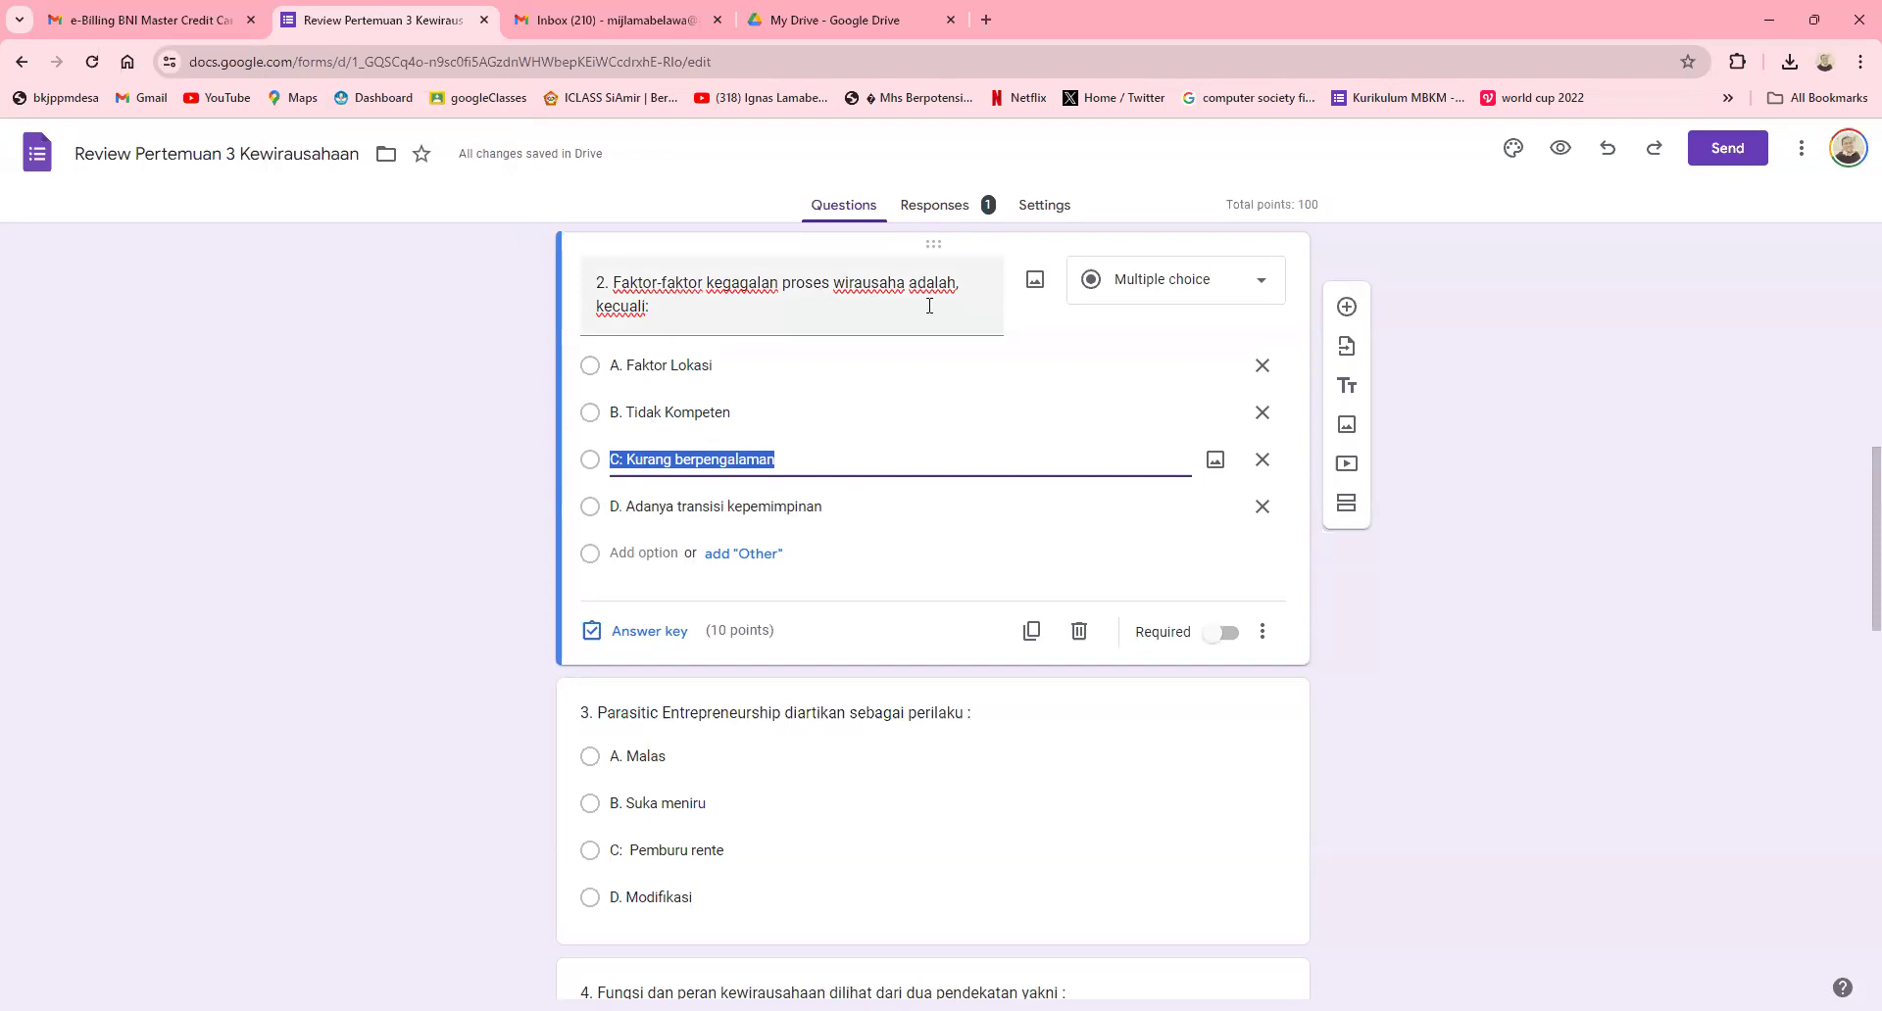
pyautogui.click(632, 632)
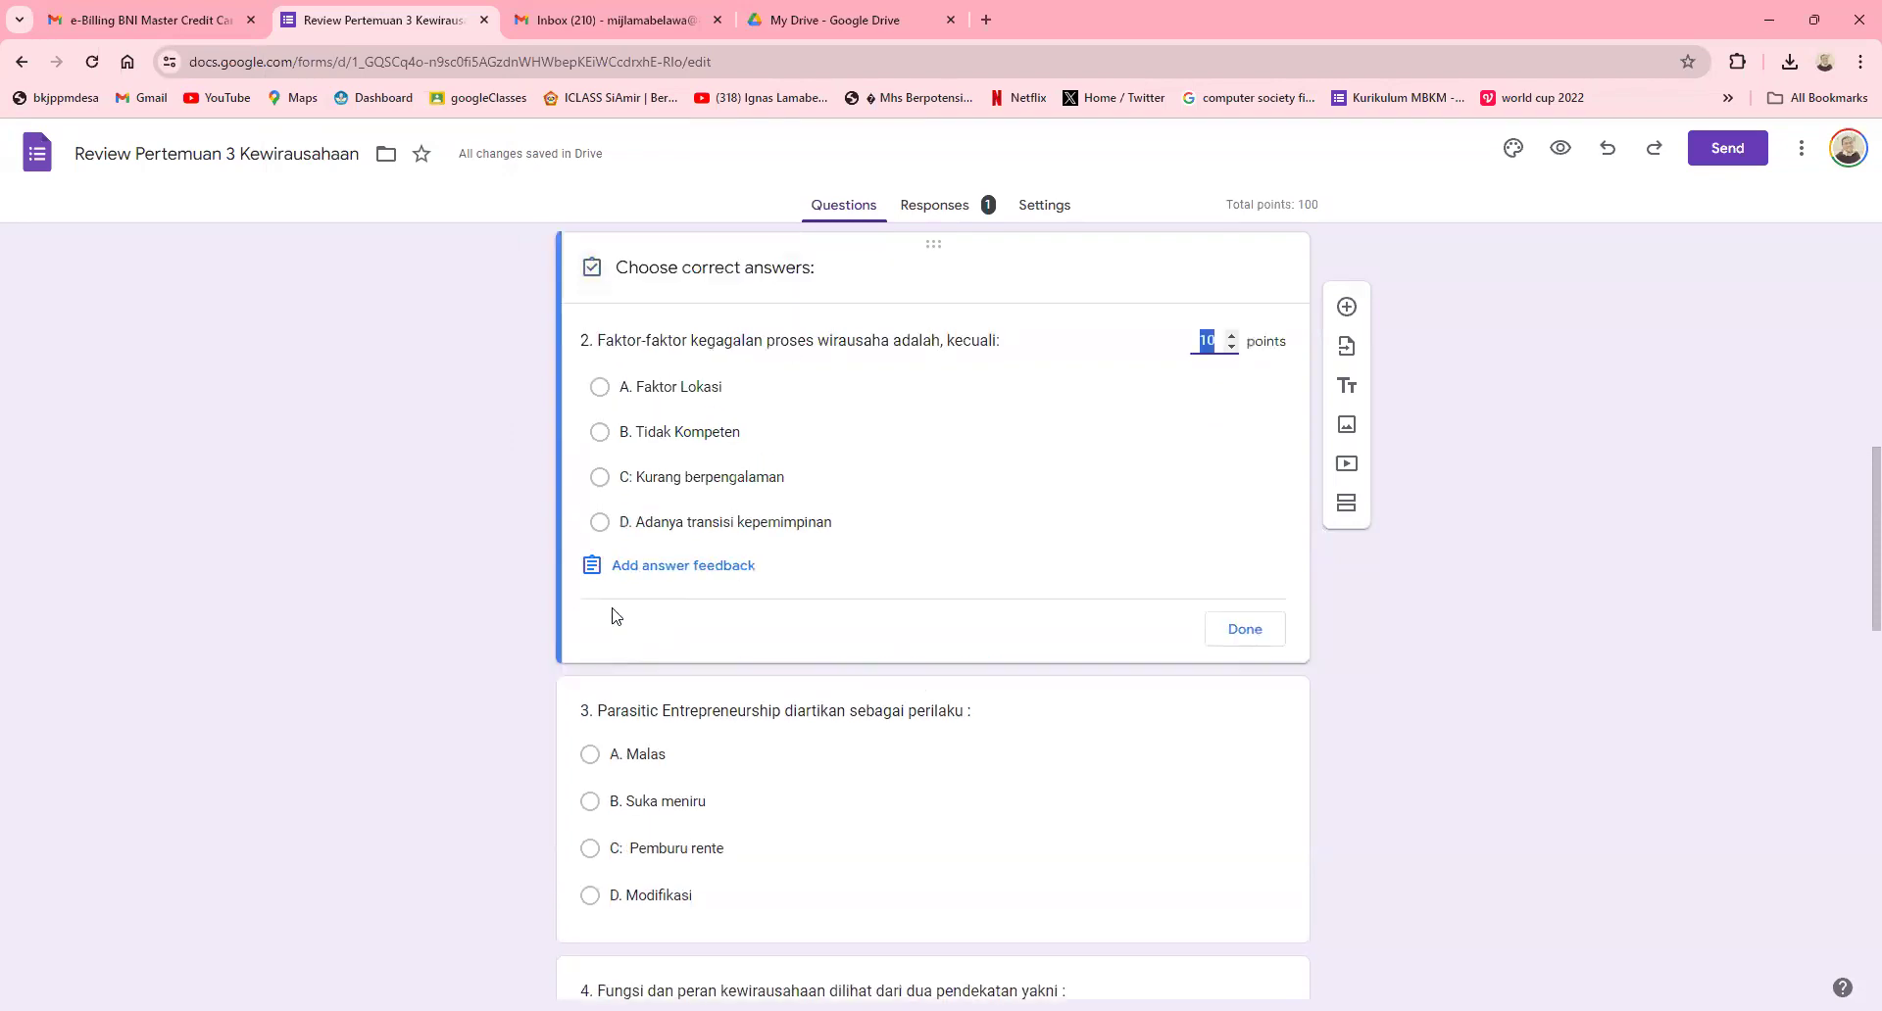
pyautogui.click(607, 530)
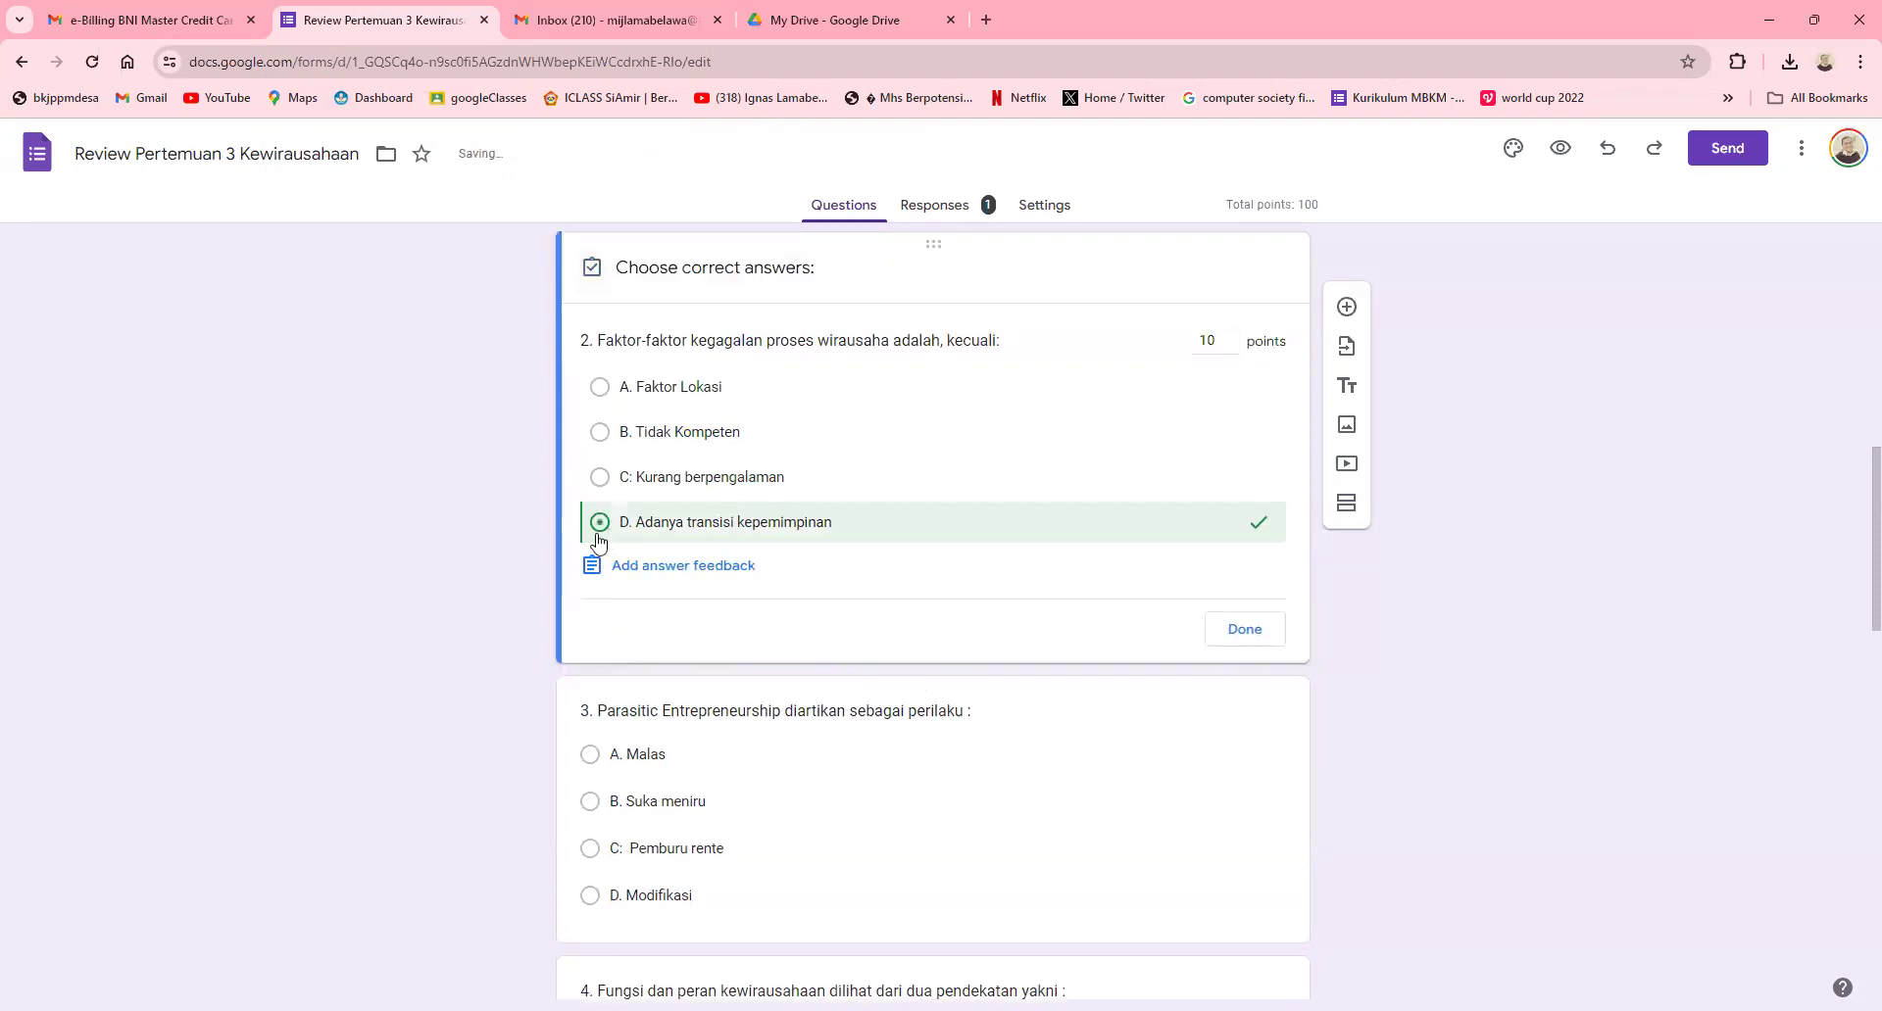
pyautogui.click(1244, 629)
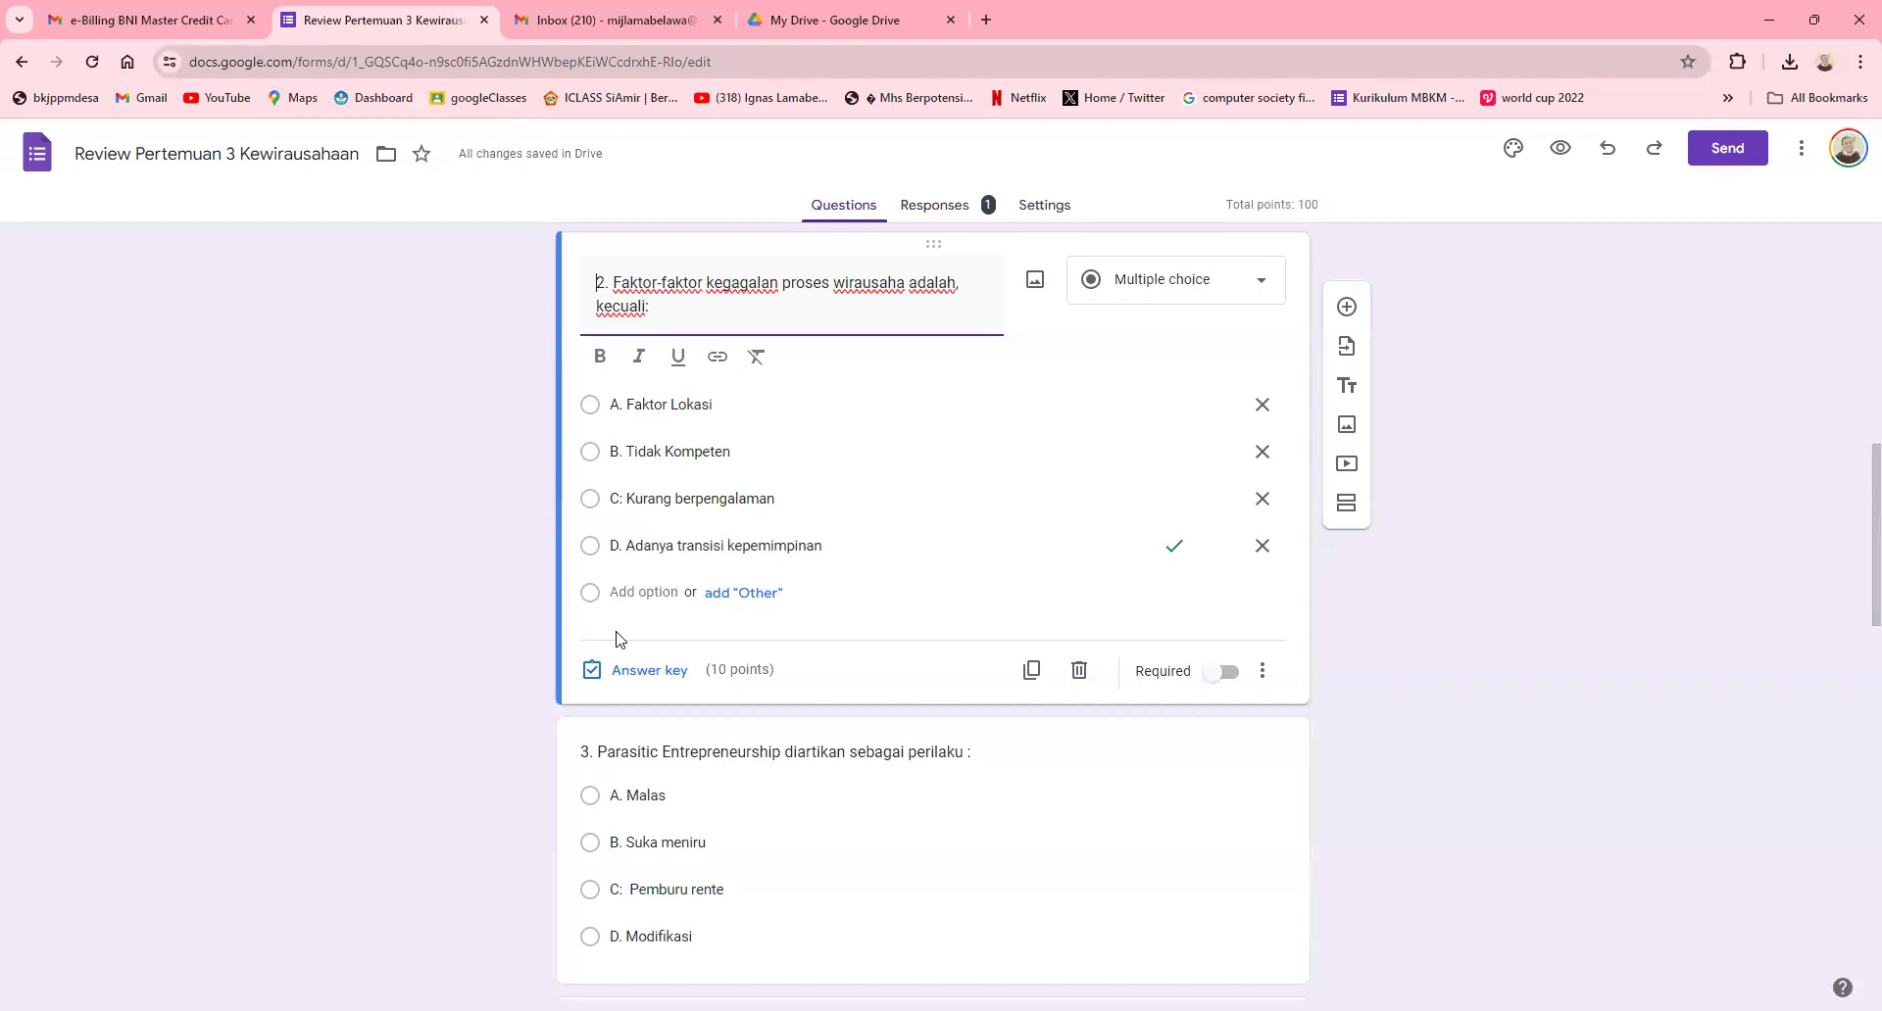
# Step: Check question 3 on Parasitic Entrepreneurship and find the list of entrepreneurial behaviour categories in the Google Drive PDF
pyautogui.scroll(-3, 617, 639)
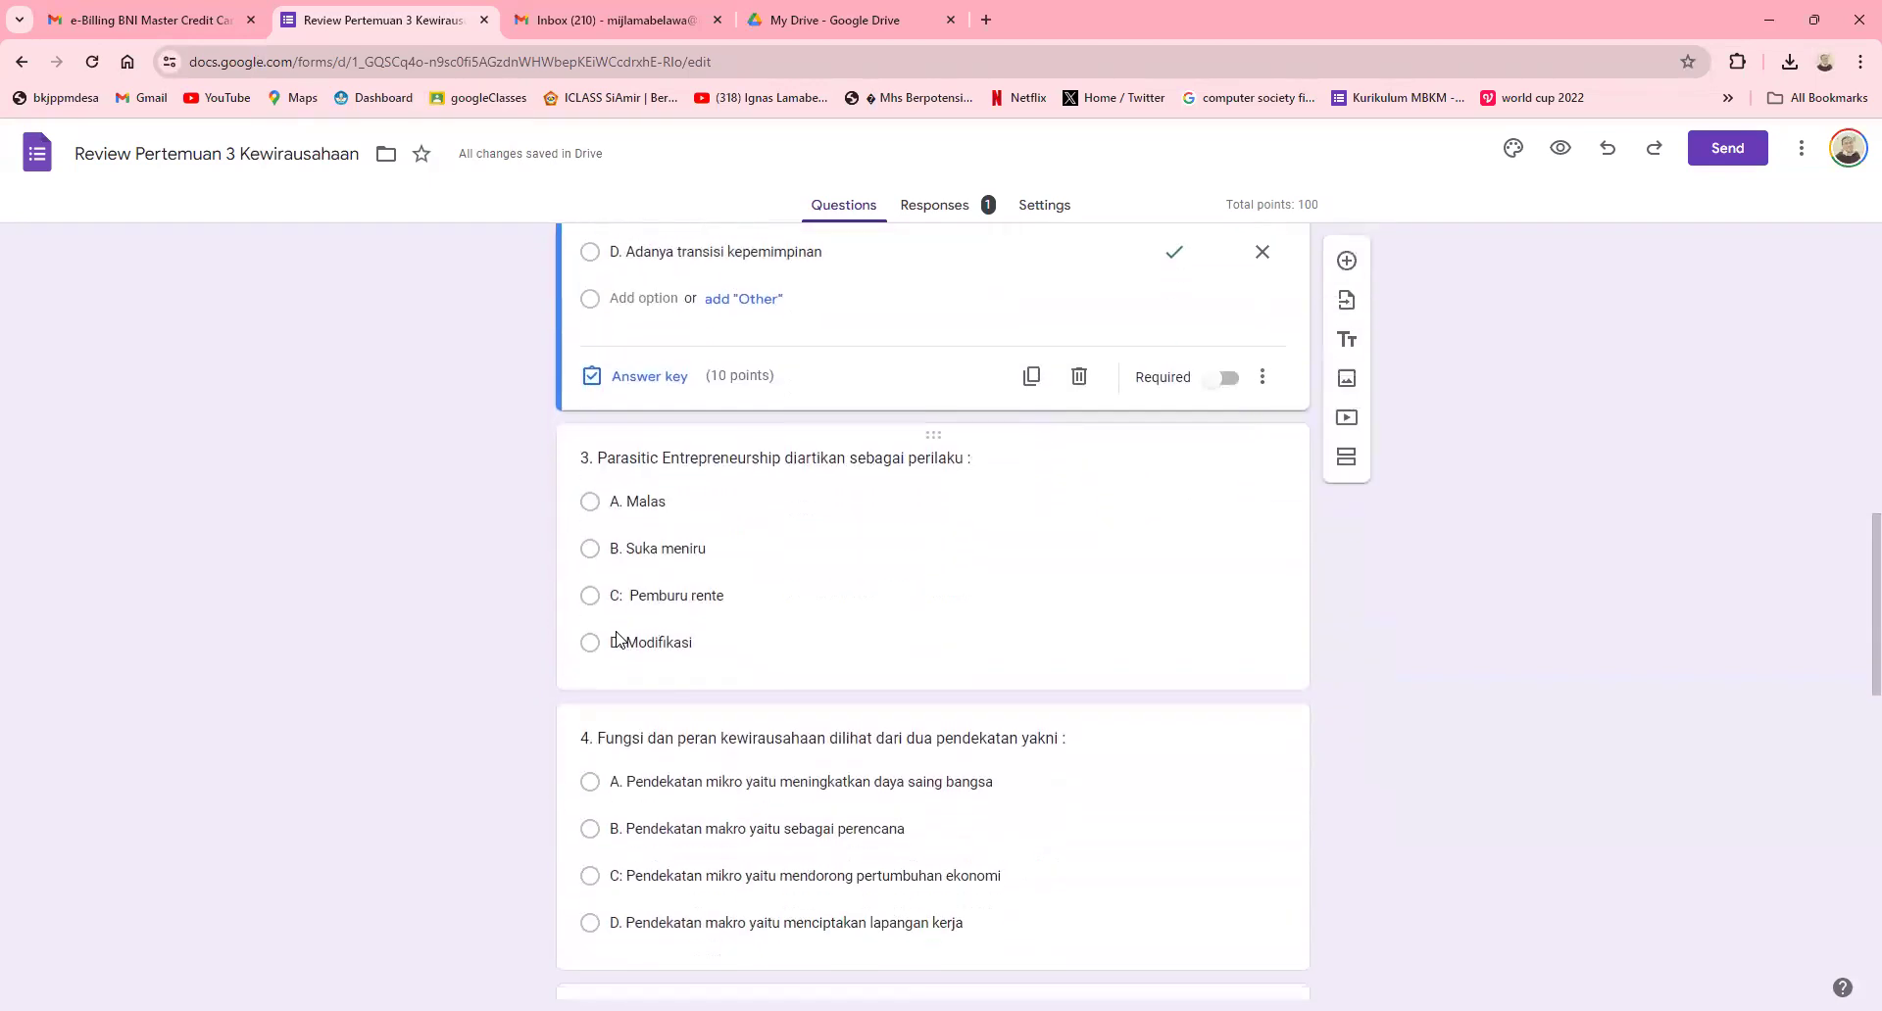
pyautogui.click(794, 592)
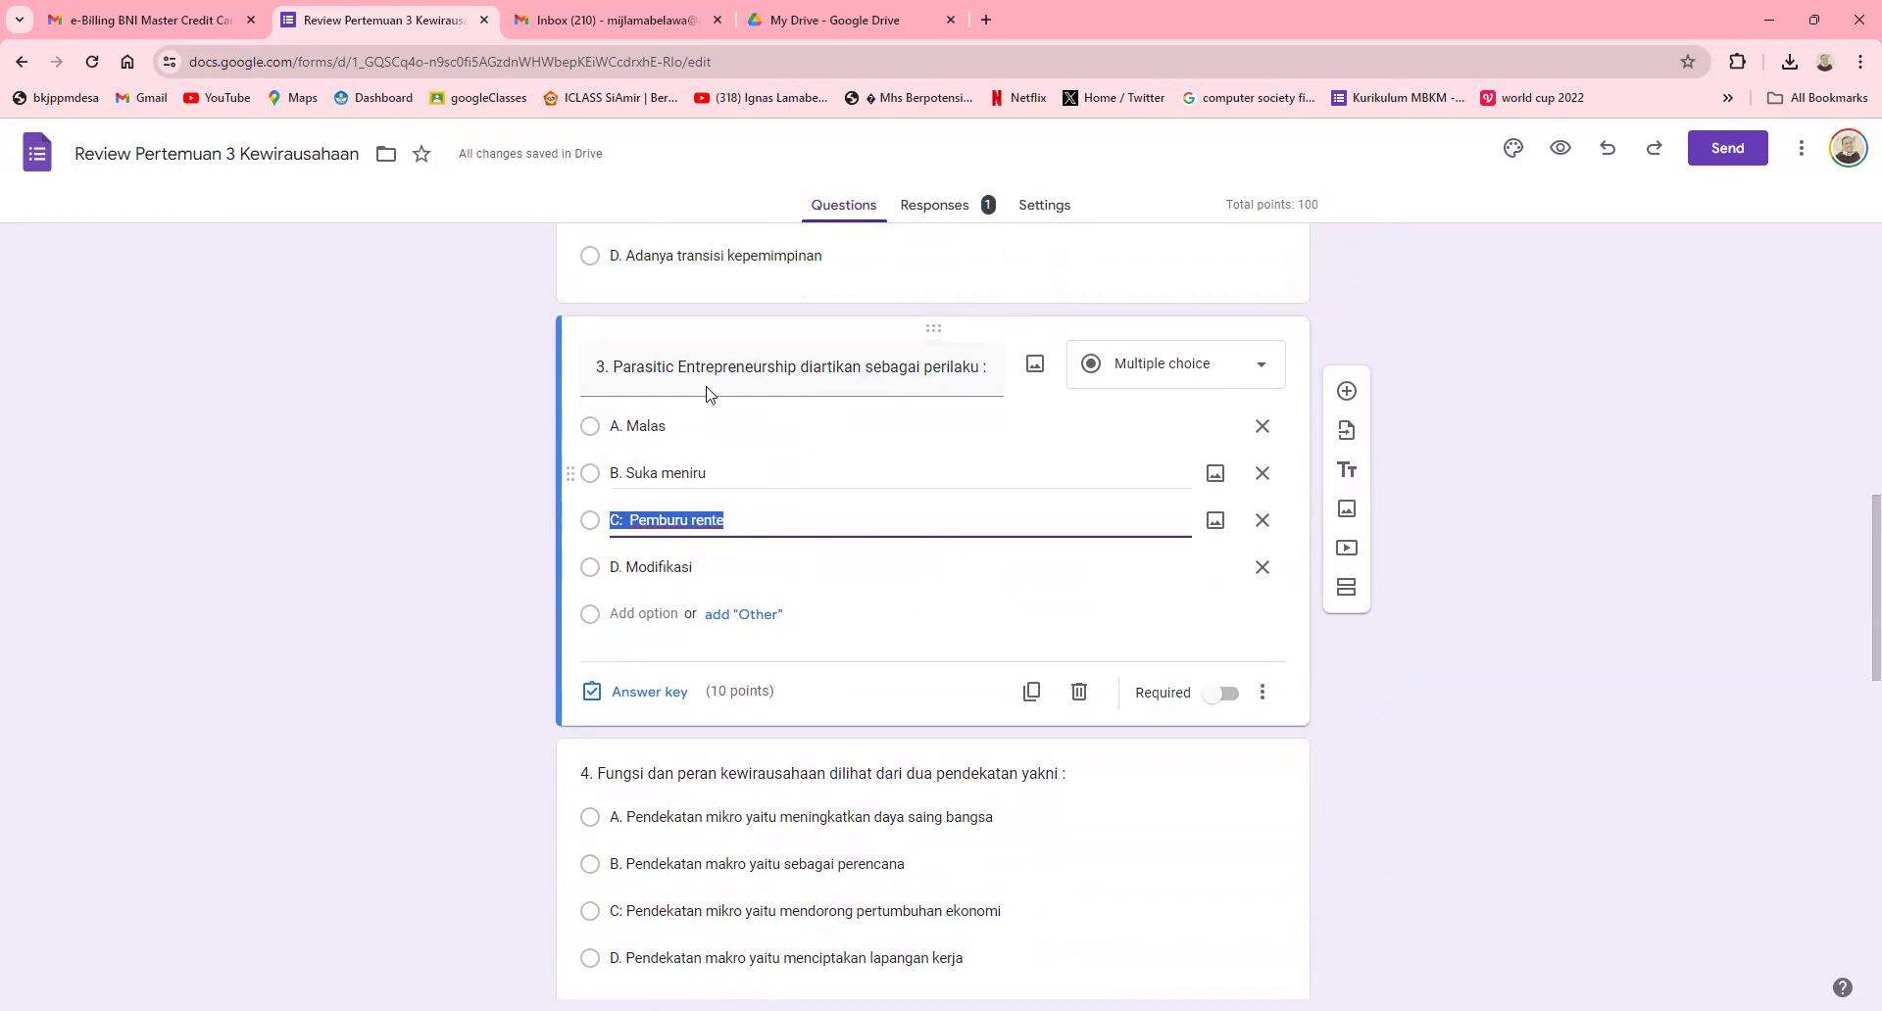
pyautogui.click(796, 25)
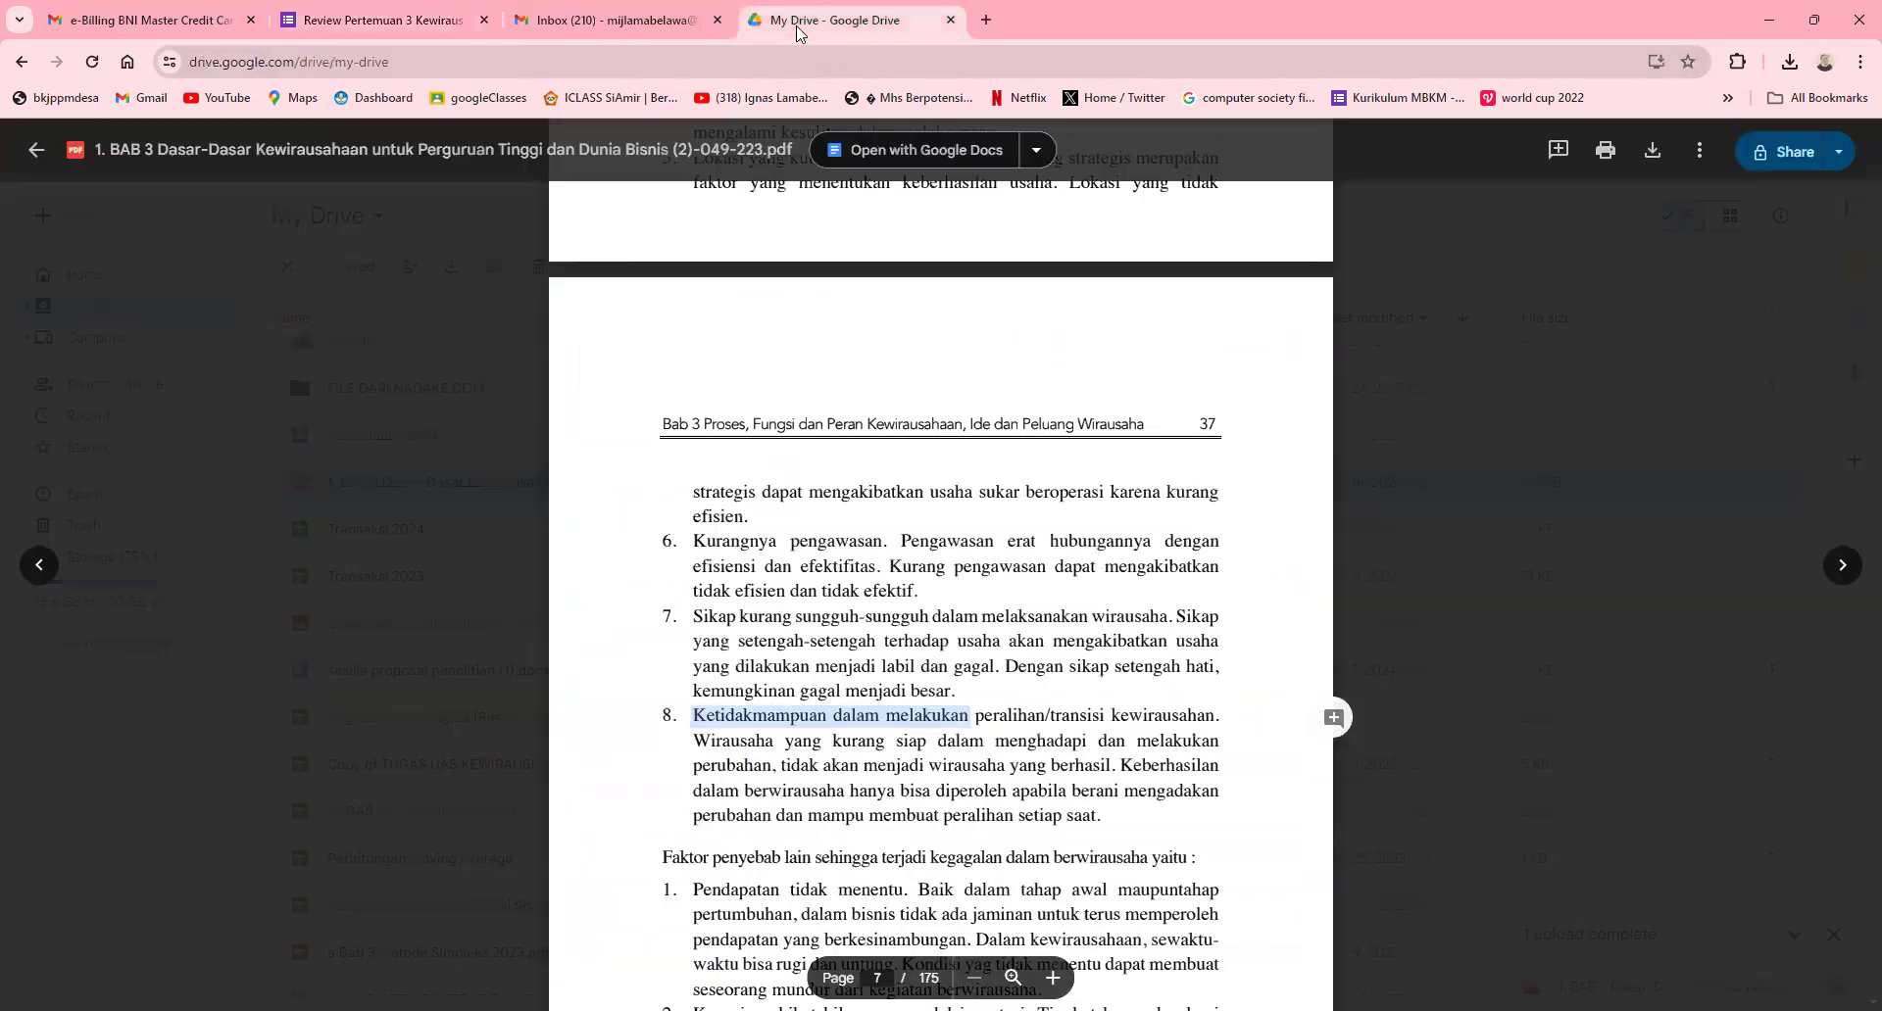
pyautogui.scroll(-9, 757, 580)
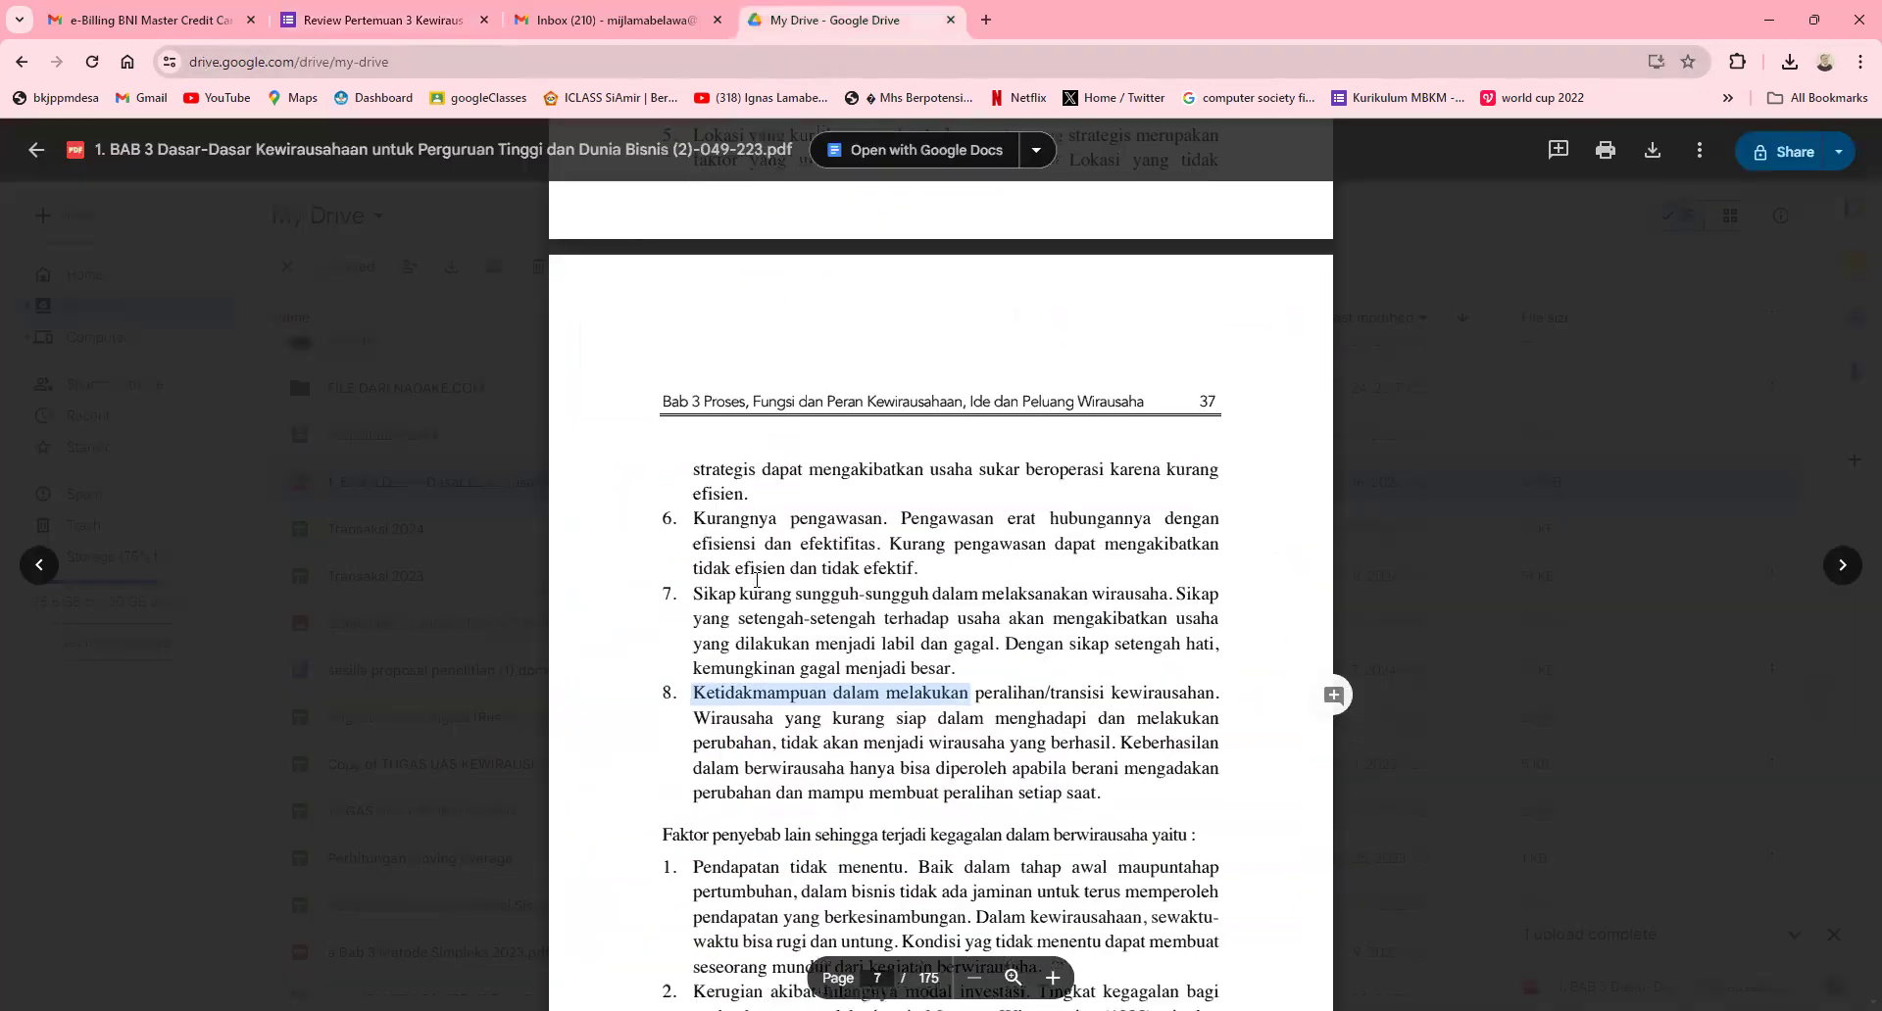
pyautogui.scroll(-7, 756, 579)
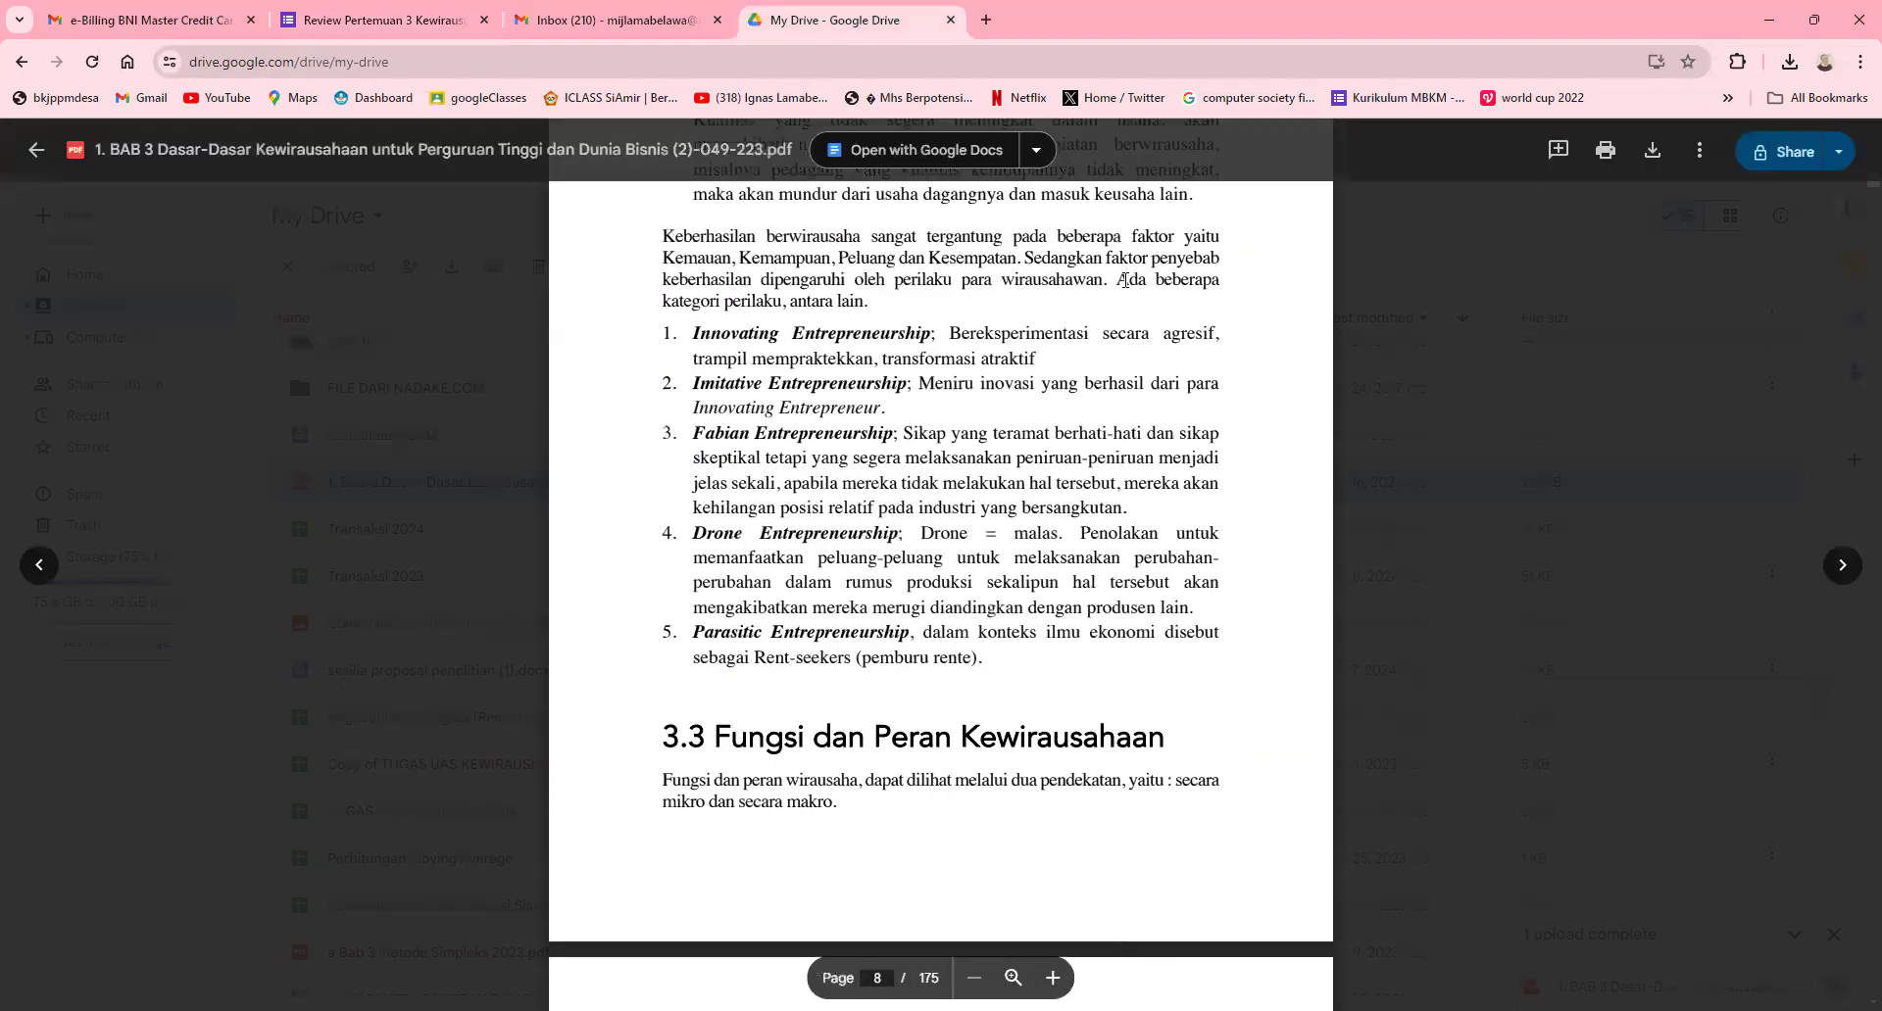
# Step: Highlight the sentence on behaviour as a success factor and the definitions of Innovating and Imitative Entrepreneurship in the PDF
pyautogui.moveTo(1115, 283); pyautogui.dragTo(1035, 260)
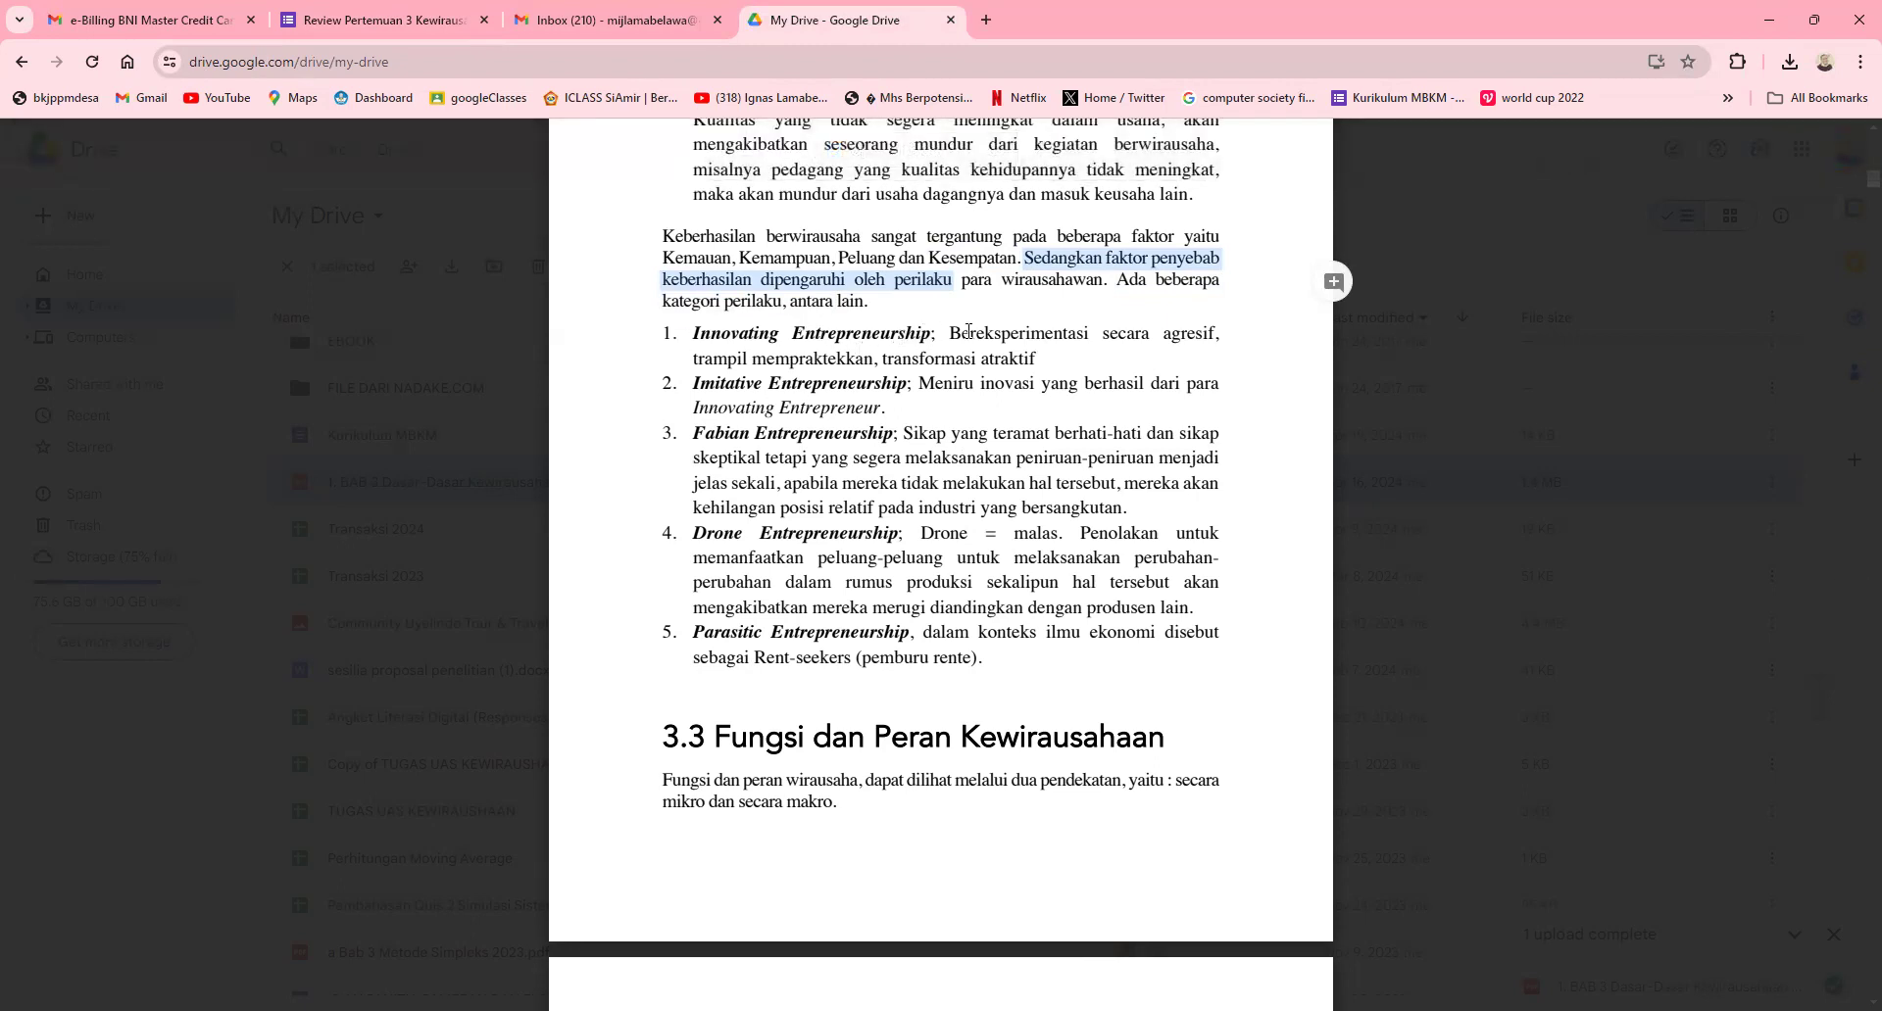
pyautogui.moveTo(966, 333); pyautogui.dragTo(1035, 369)
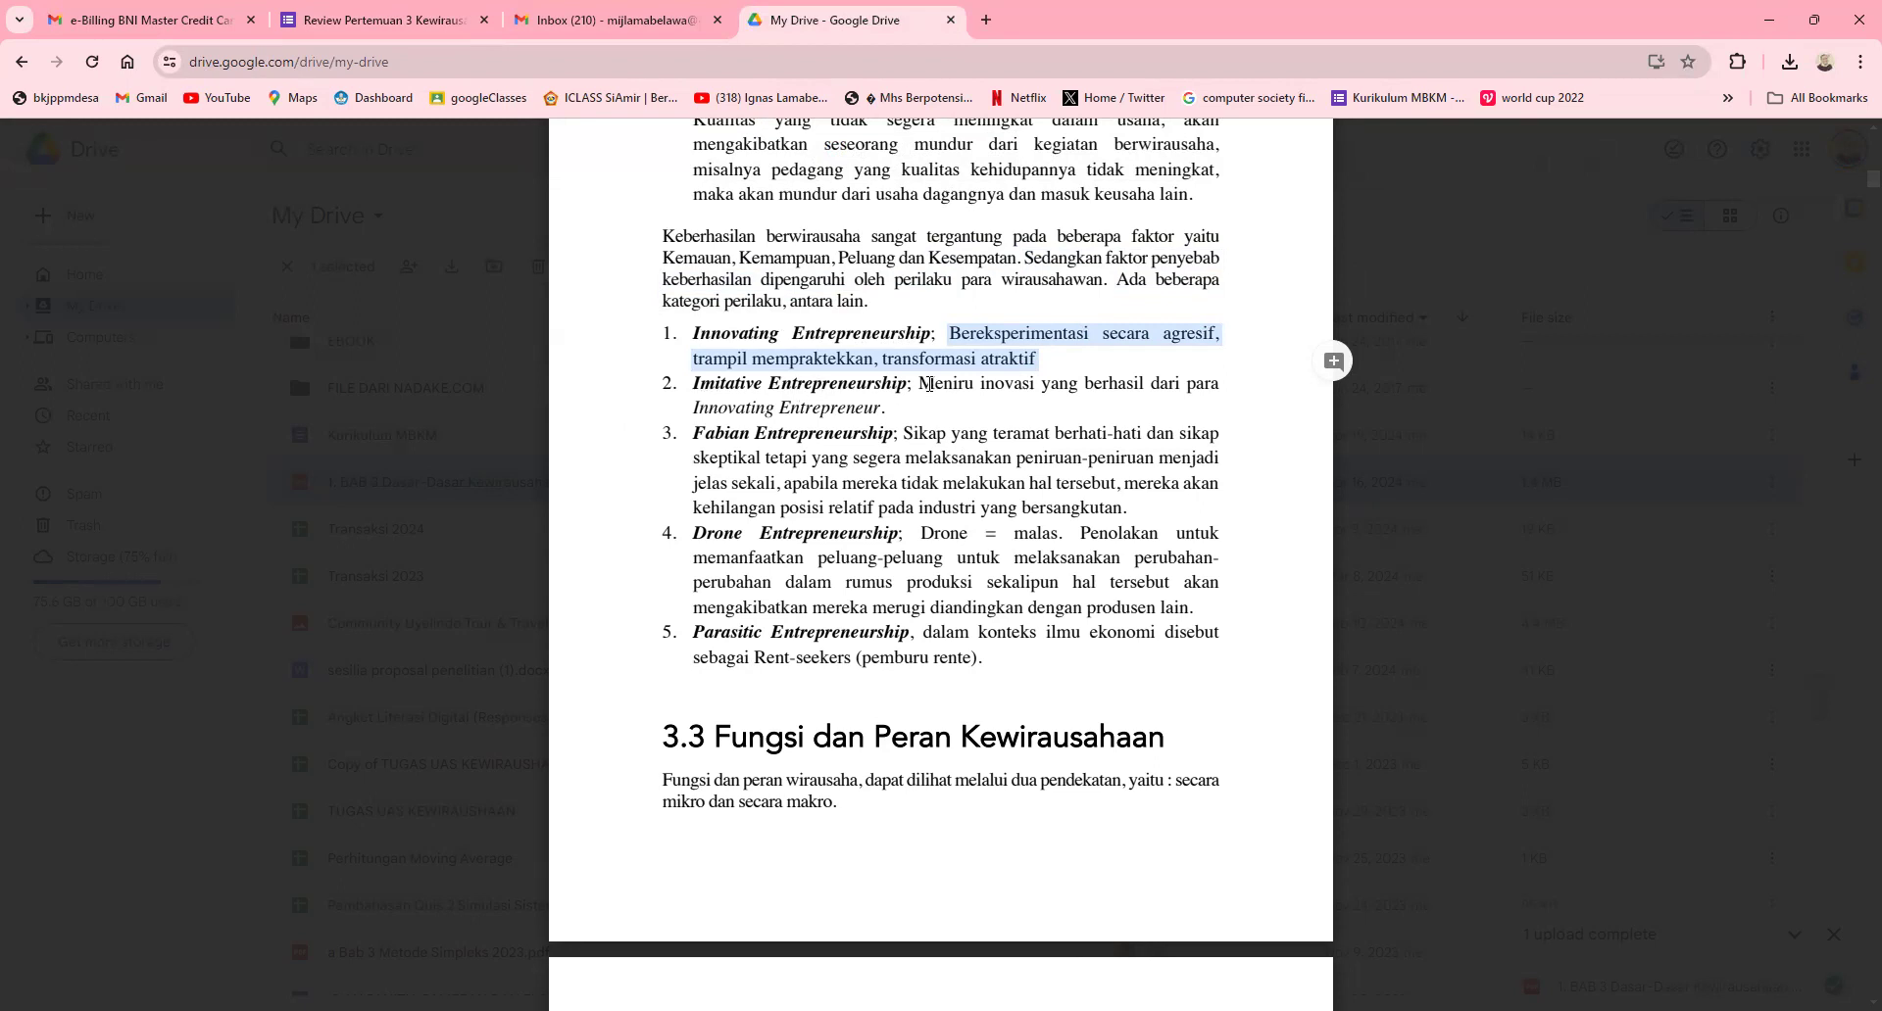
pyautogui.moveTo(966, 384); pyautogui.dragTo(1130, 391)
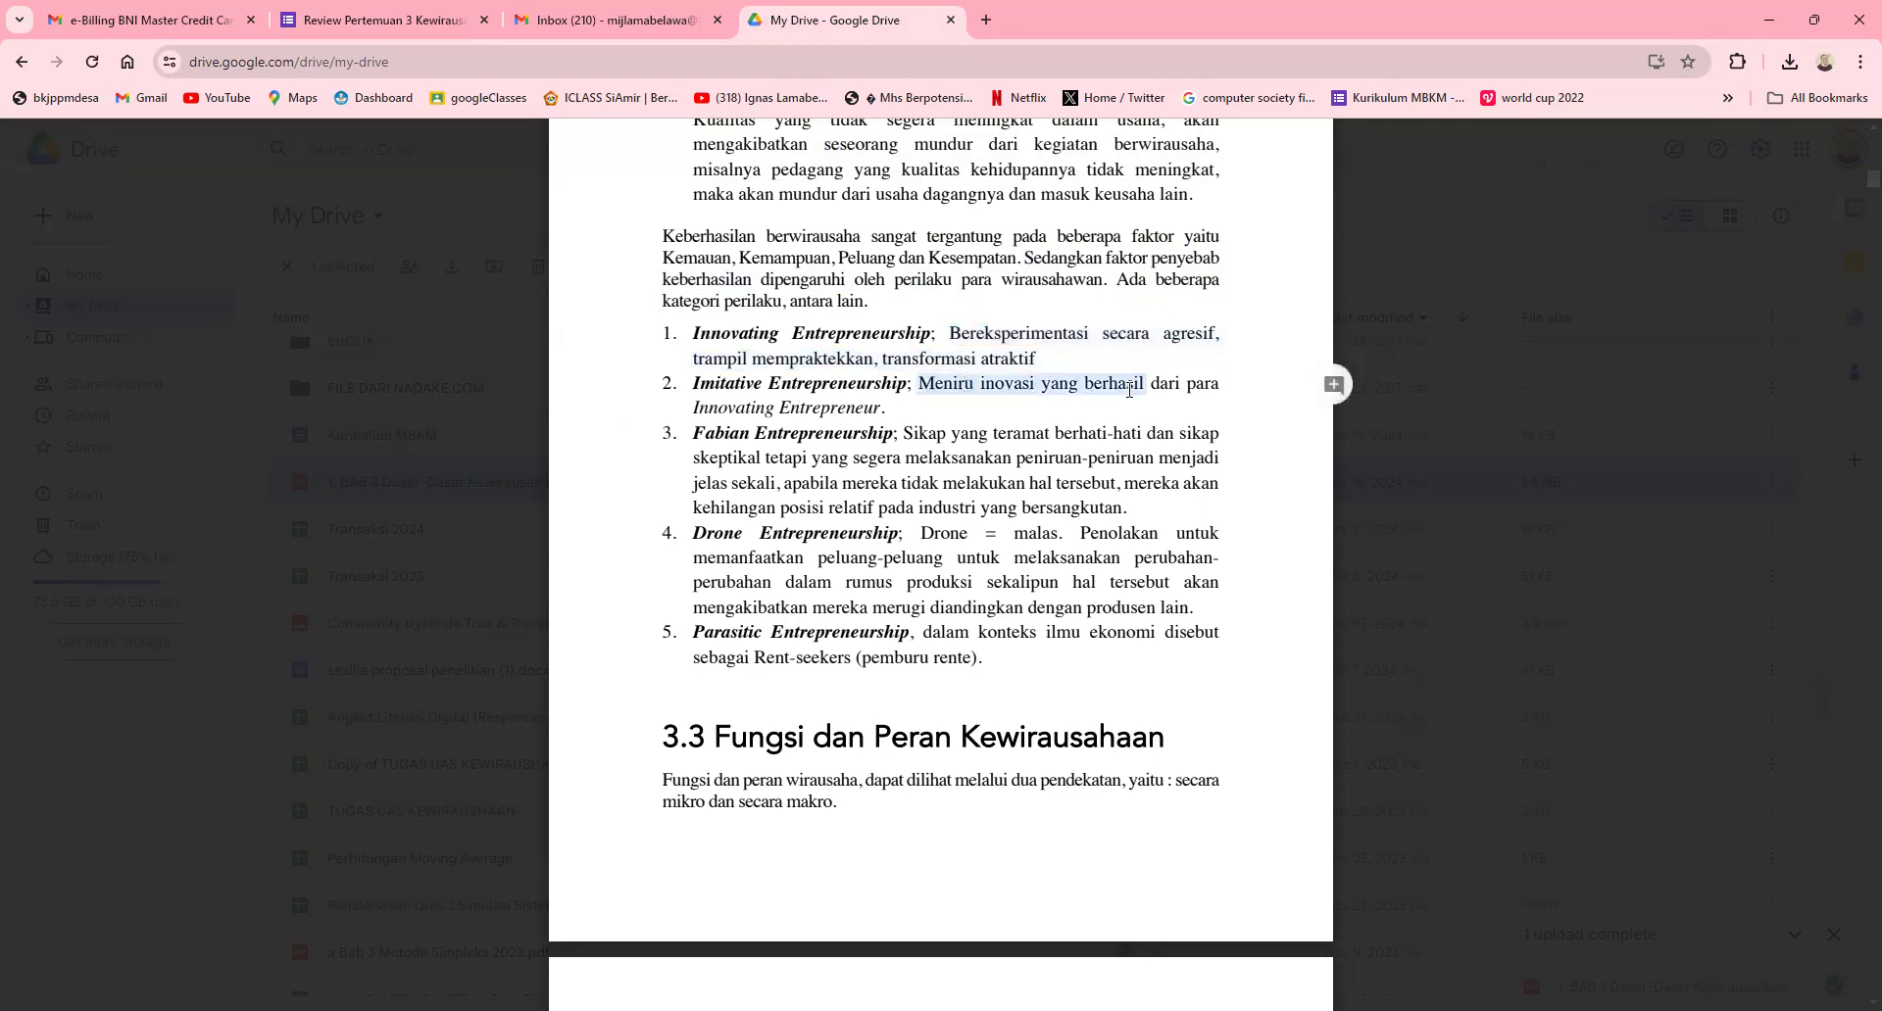
pyautogui.moveTo(1131, 412); pyautogui.dragTo(880, 420)
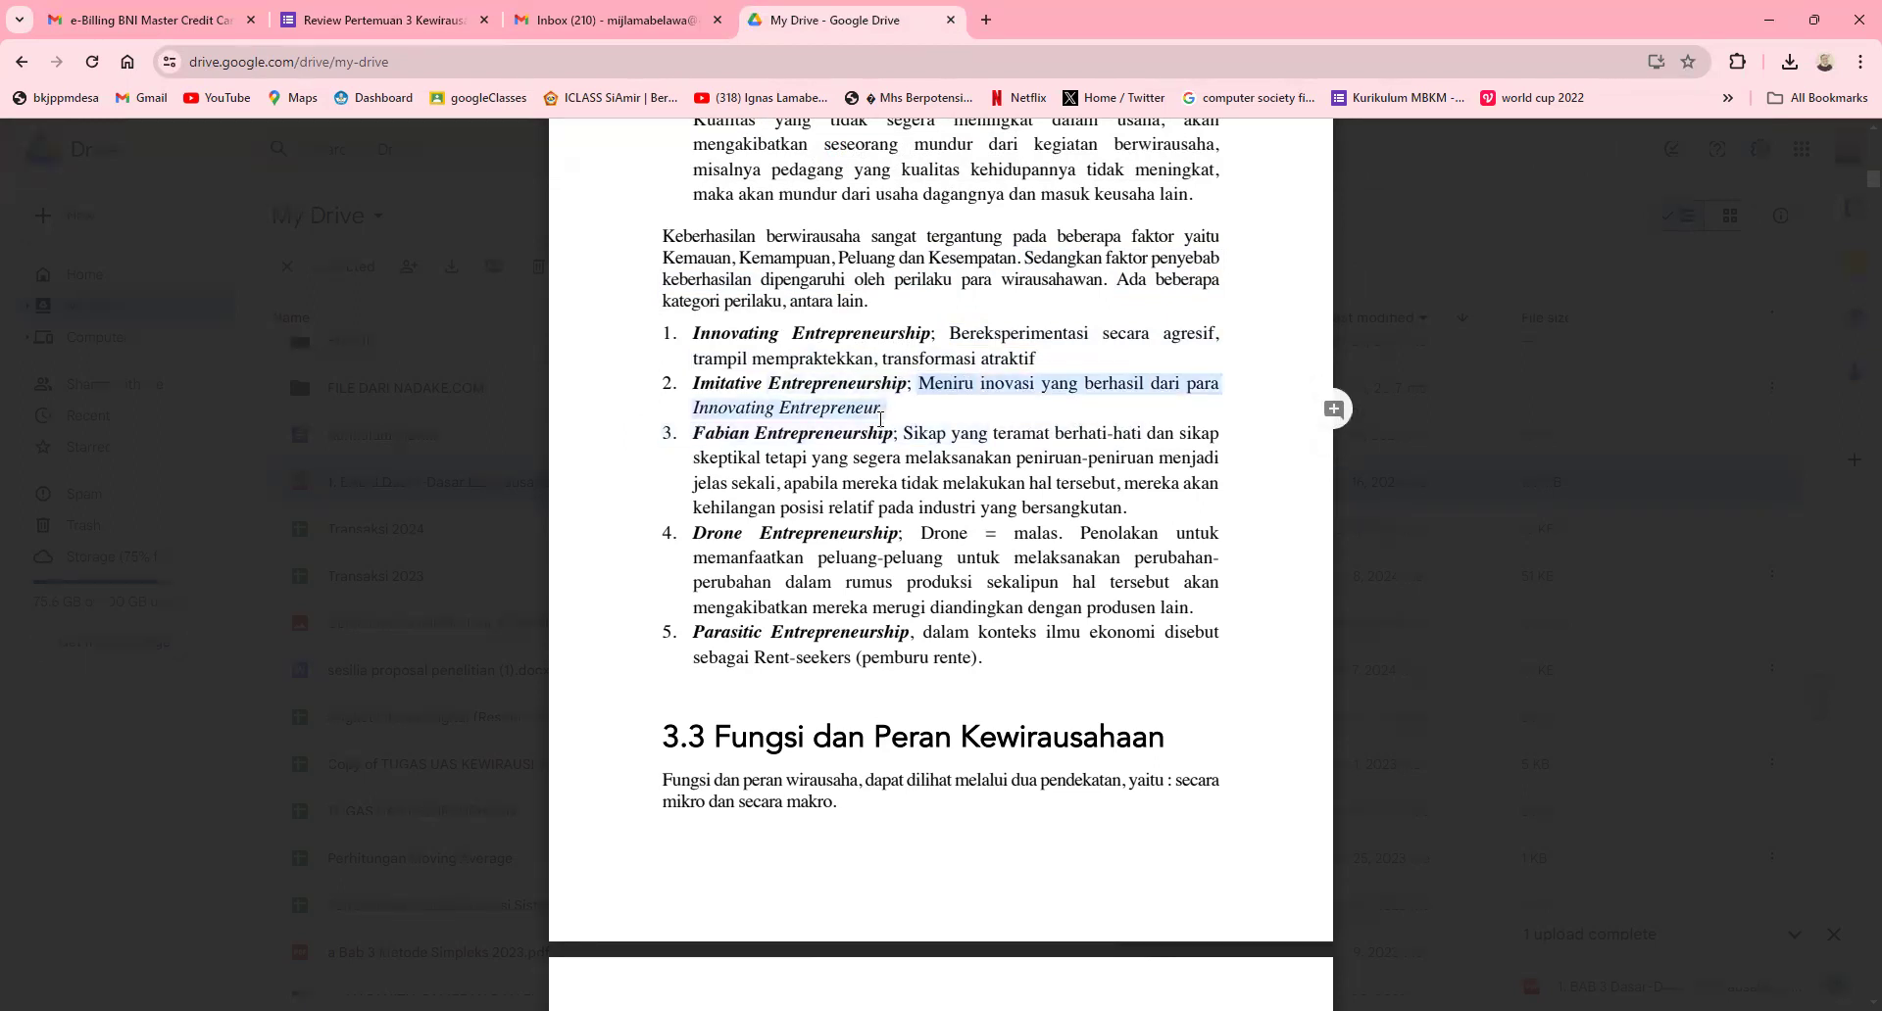
# Step: Highlight the Fabian Entrepreneurship term and description, and "Drone = malas" under Drone Entrepreneurship
pyautogui.click(695, 451)
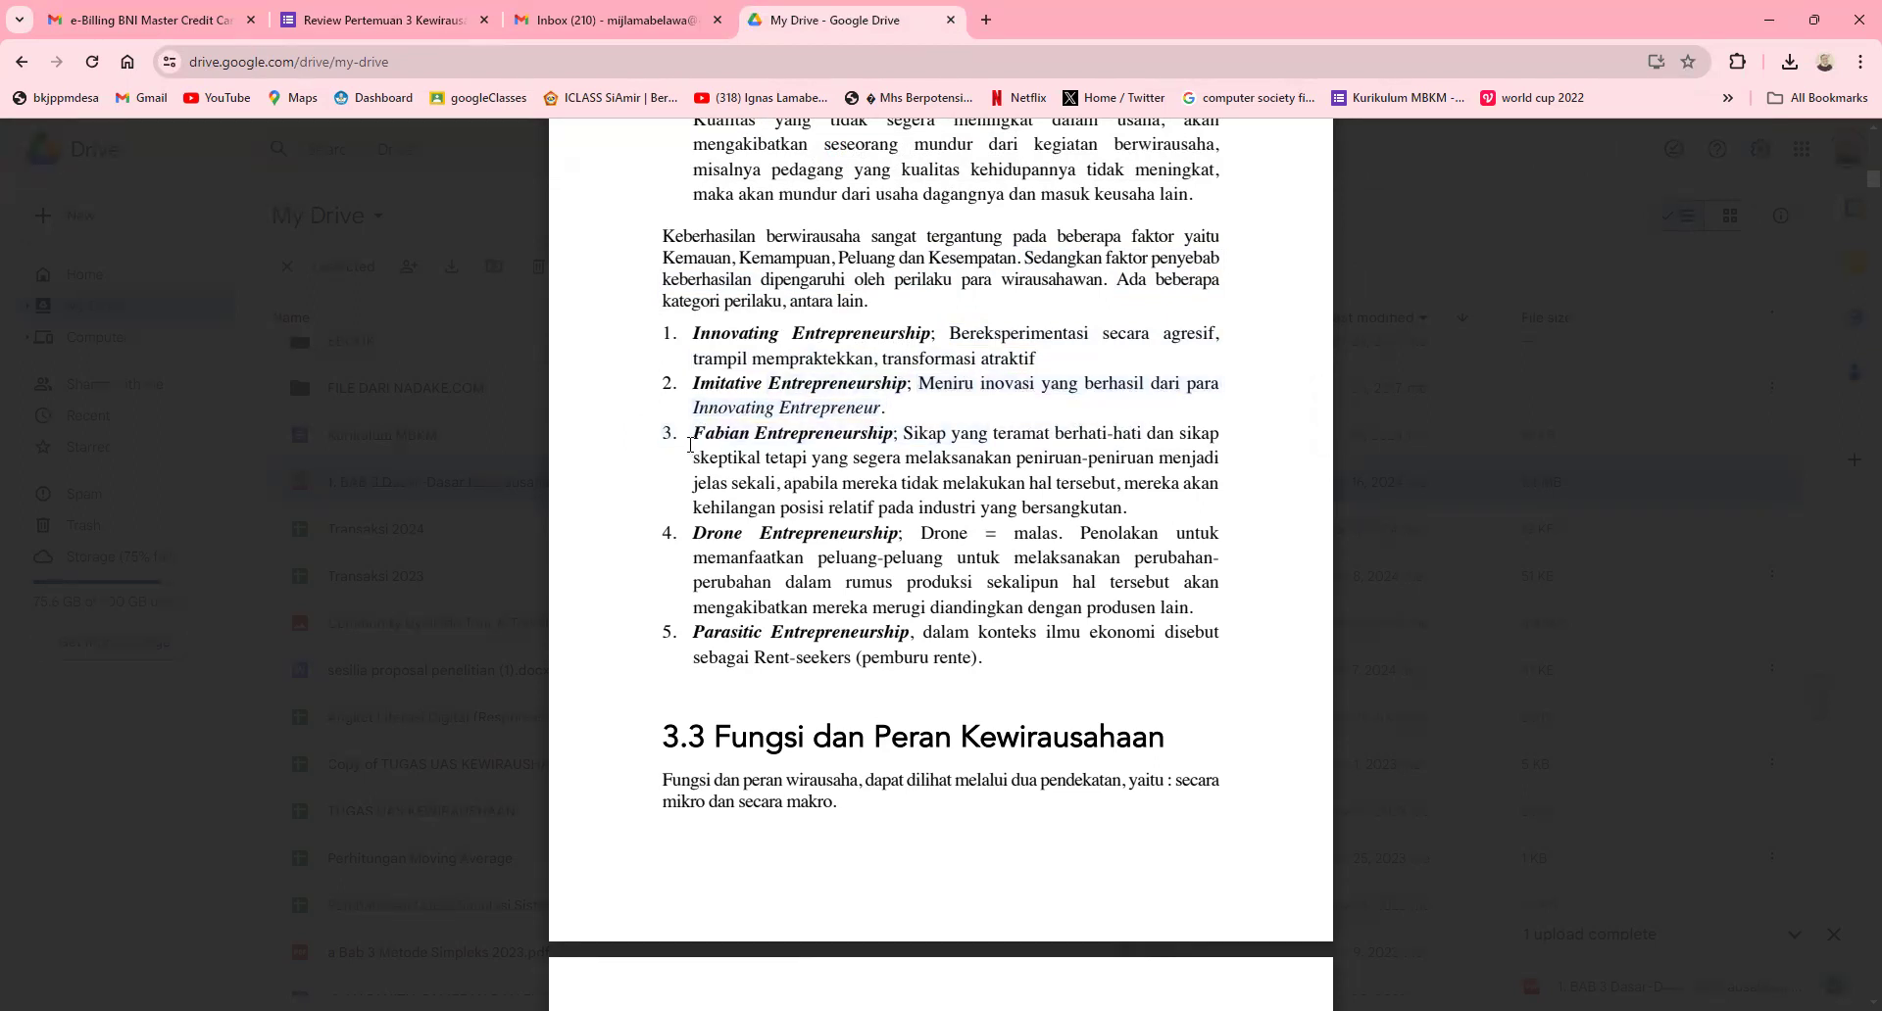
pyautogui.moveTo(741, 436); pyautogui.dragTo(845, 432)
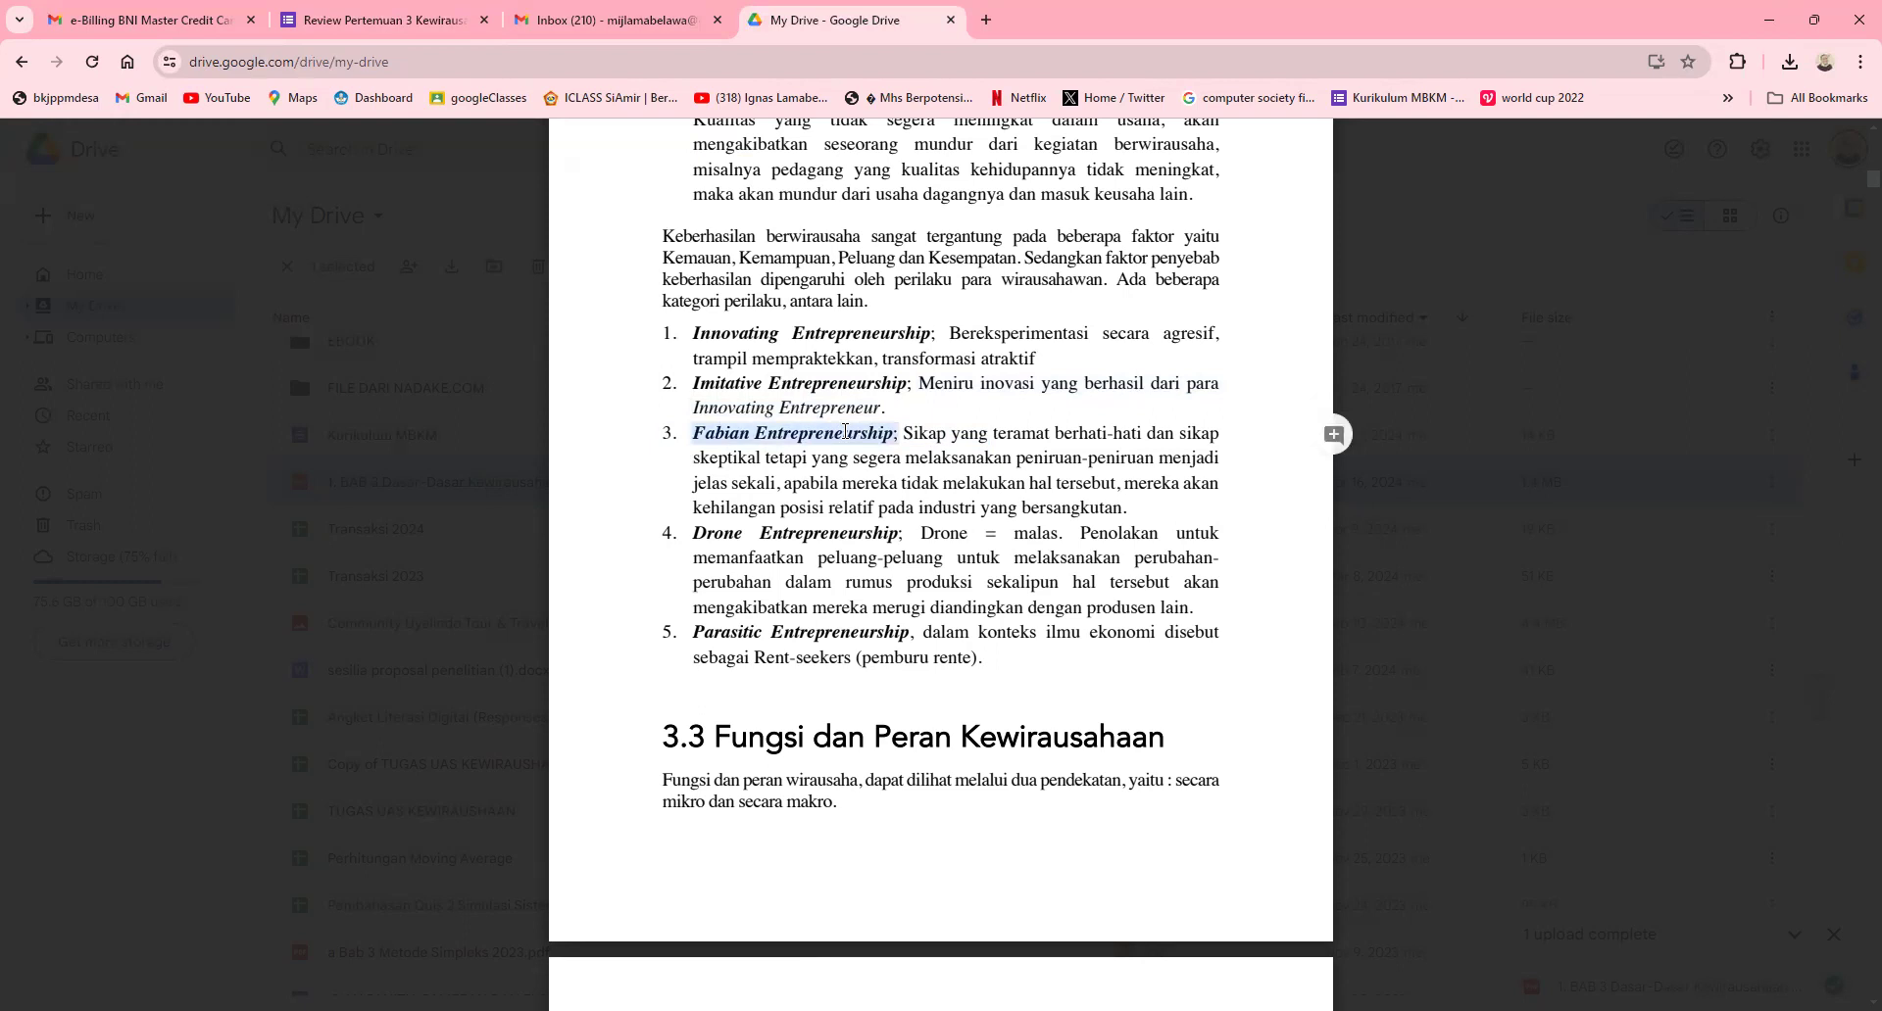
pyautogui.moveTo(904, 432); pyautogui.dragTo(886, 465)
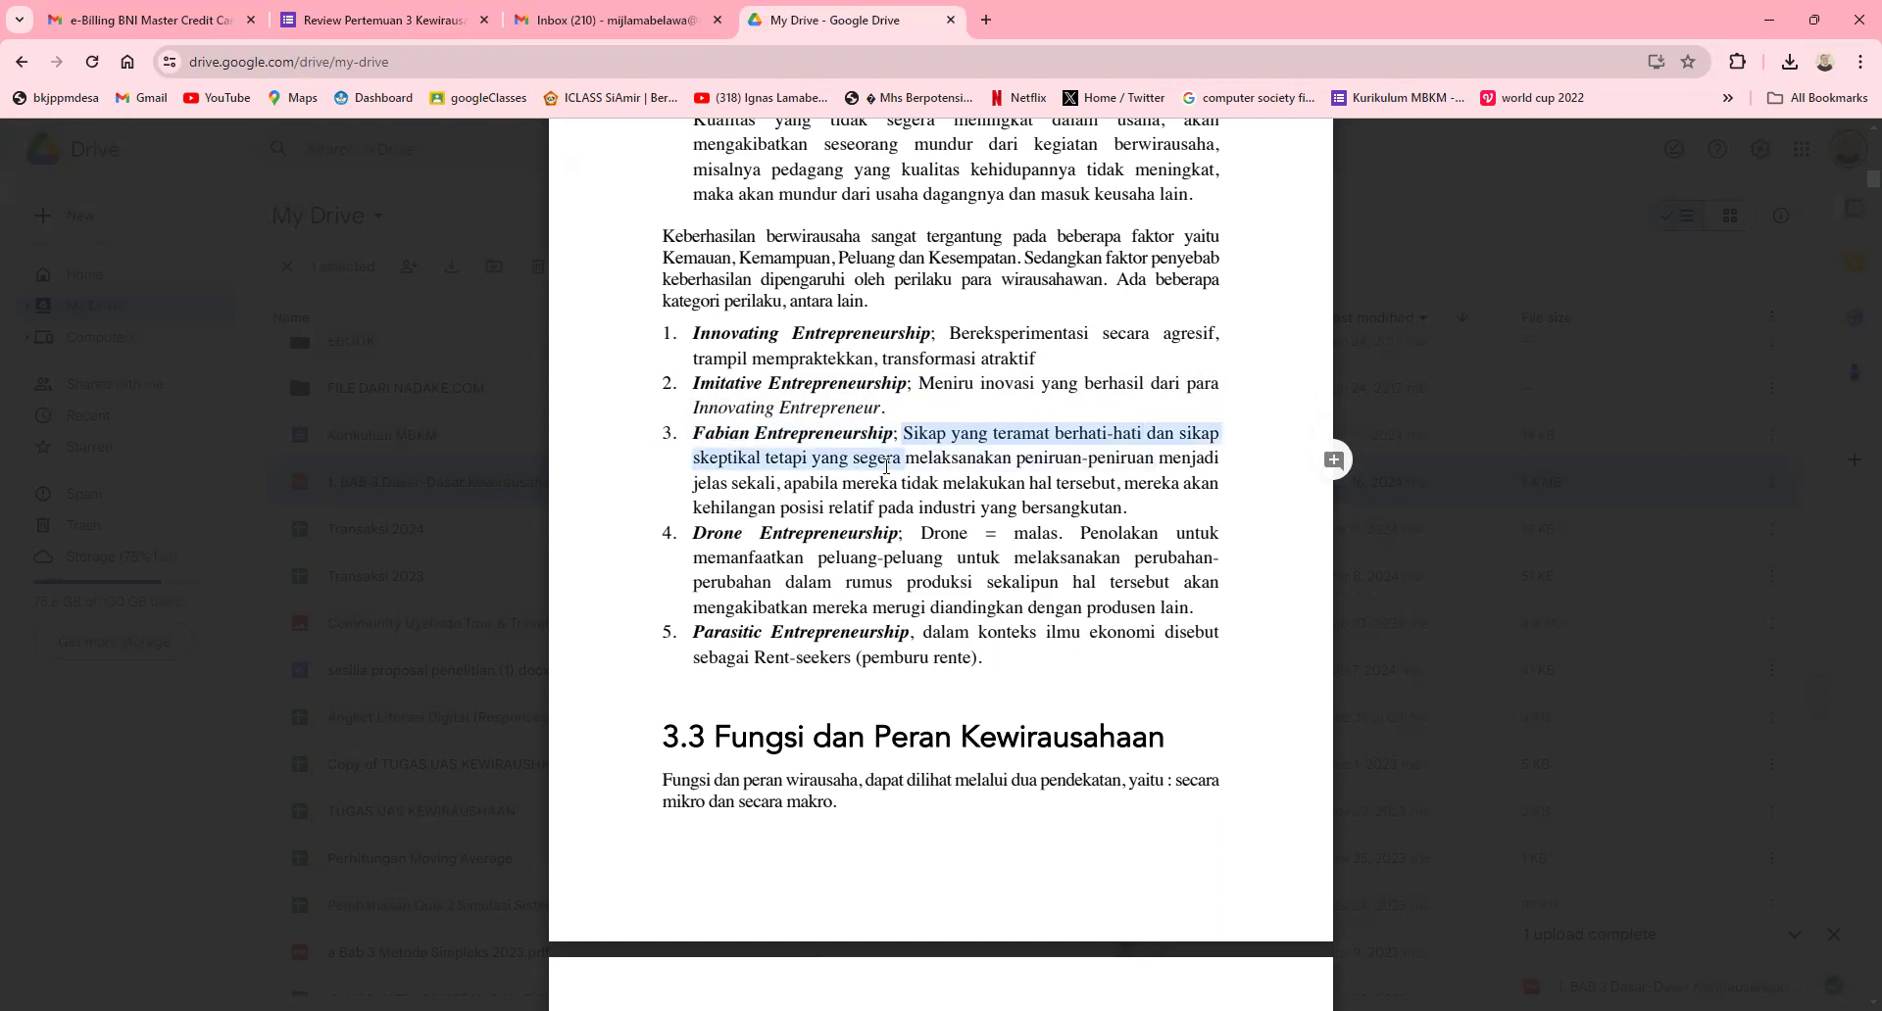
pyautogui.moveTo(886, 465); pyautogui.dragTo(1187, 469)
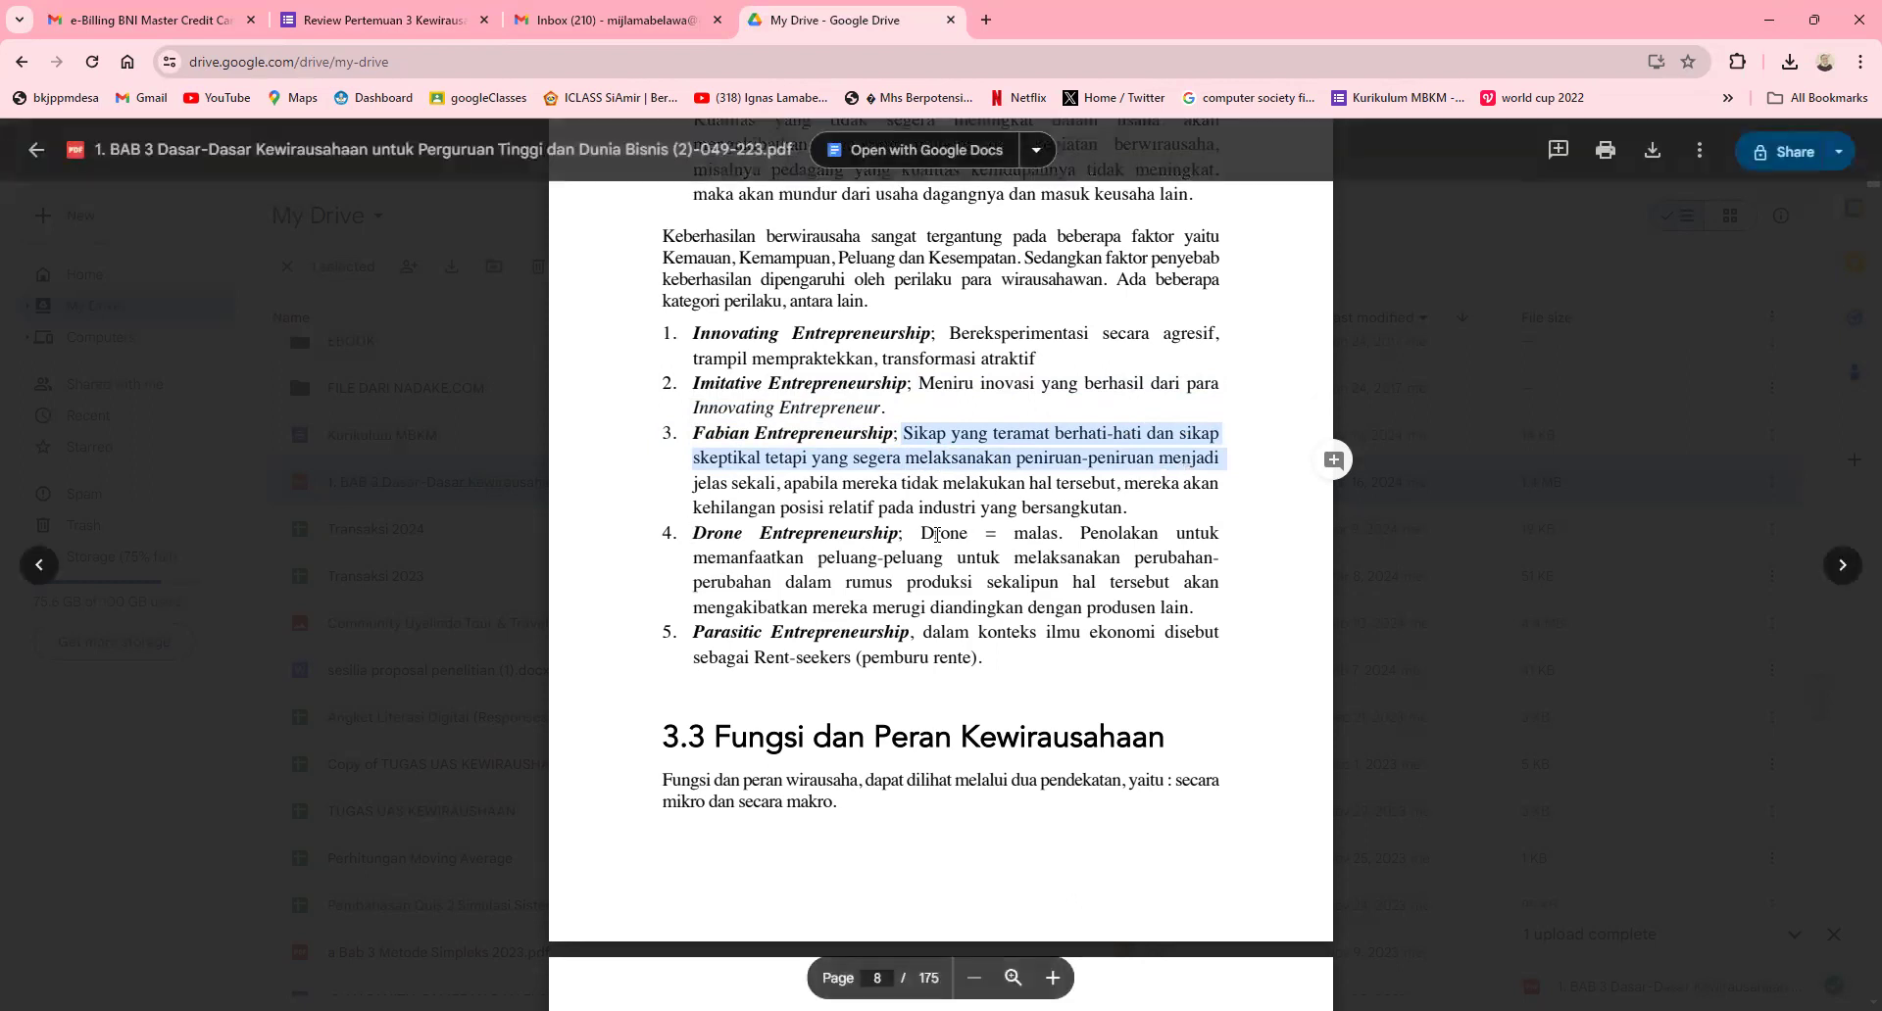
pyautogui.moveTo(937, 535); pyautogui.dragTo(1040, 535)
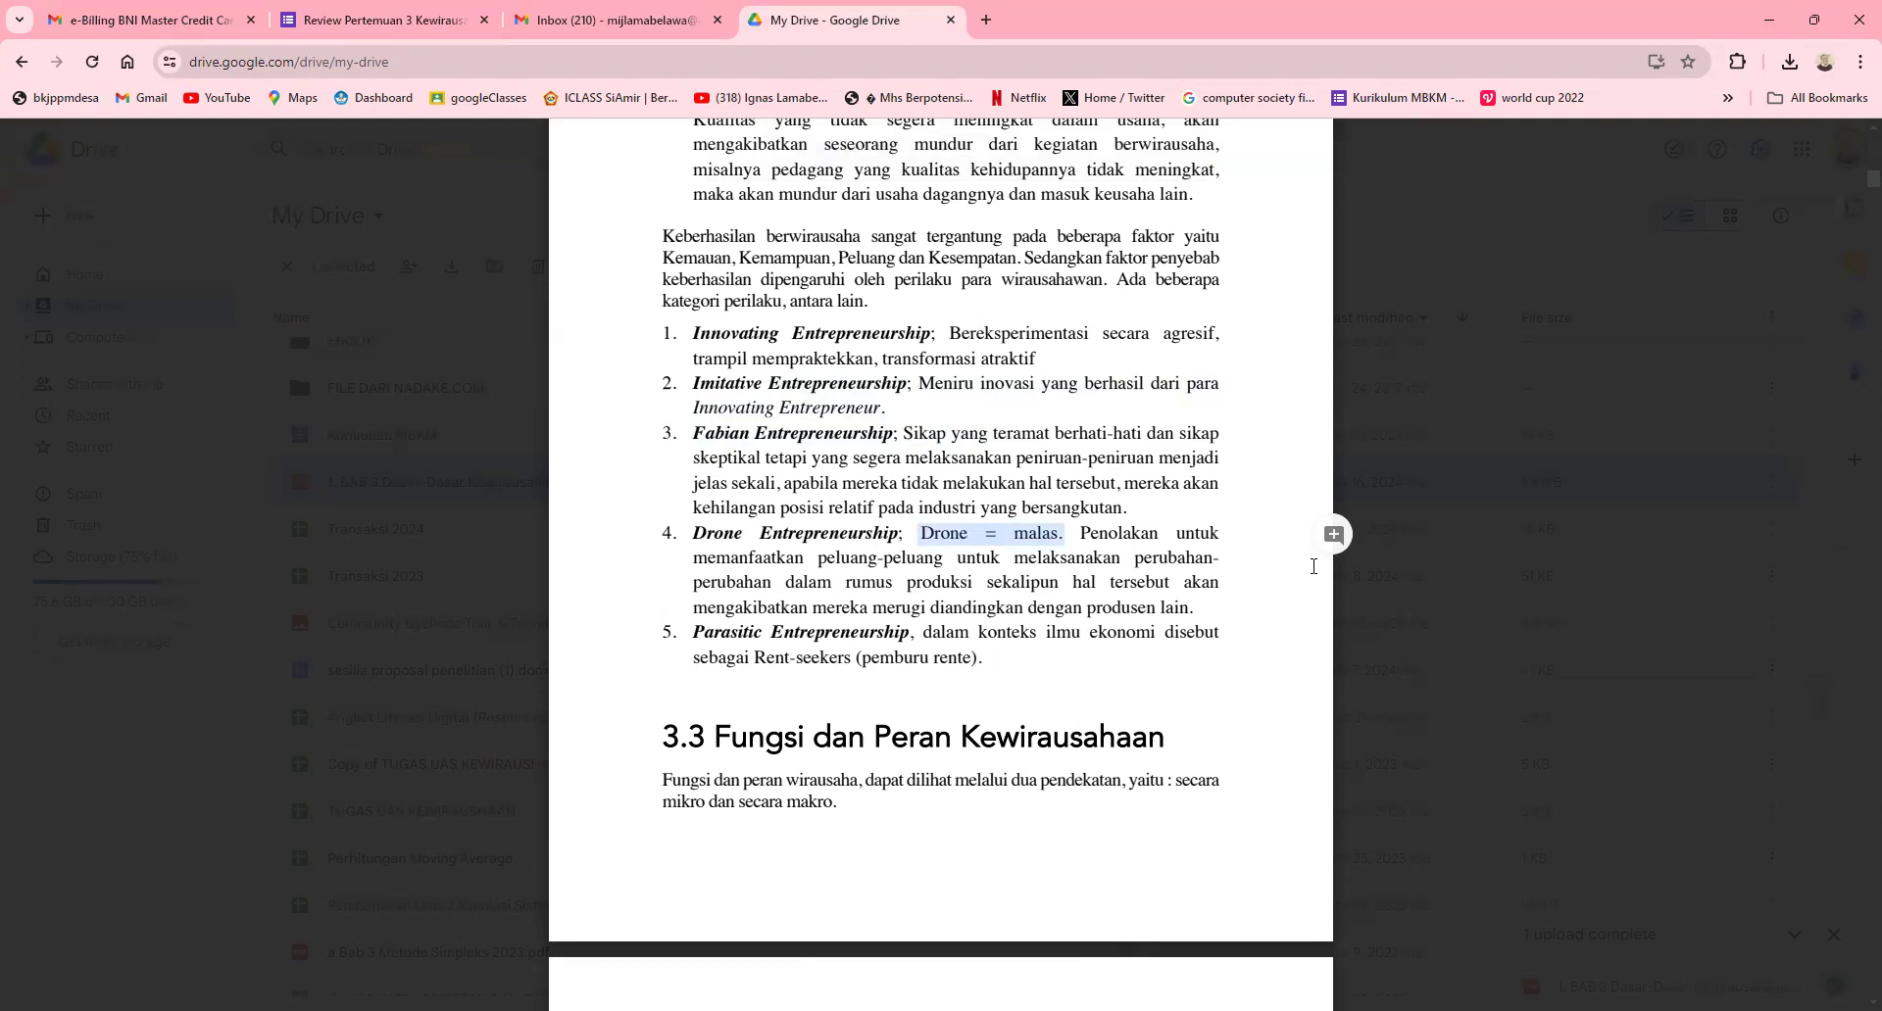
# Step: Highlight the Parasitic Entrepreneurship definition and its term "(pemburu rente)" in the PDF
pyautogui.moveTo(694, 634); pyautogui.dragTo(799, 711)
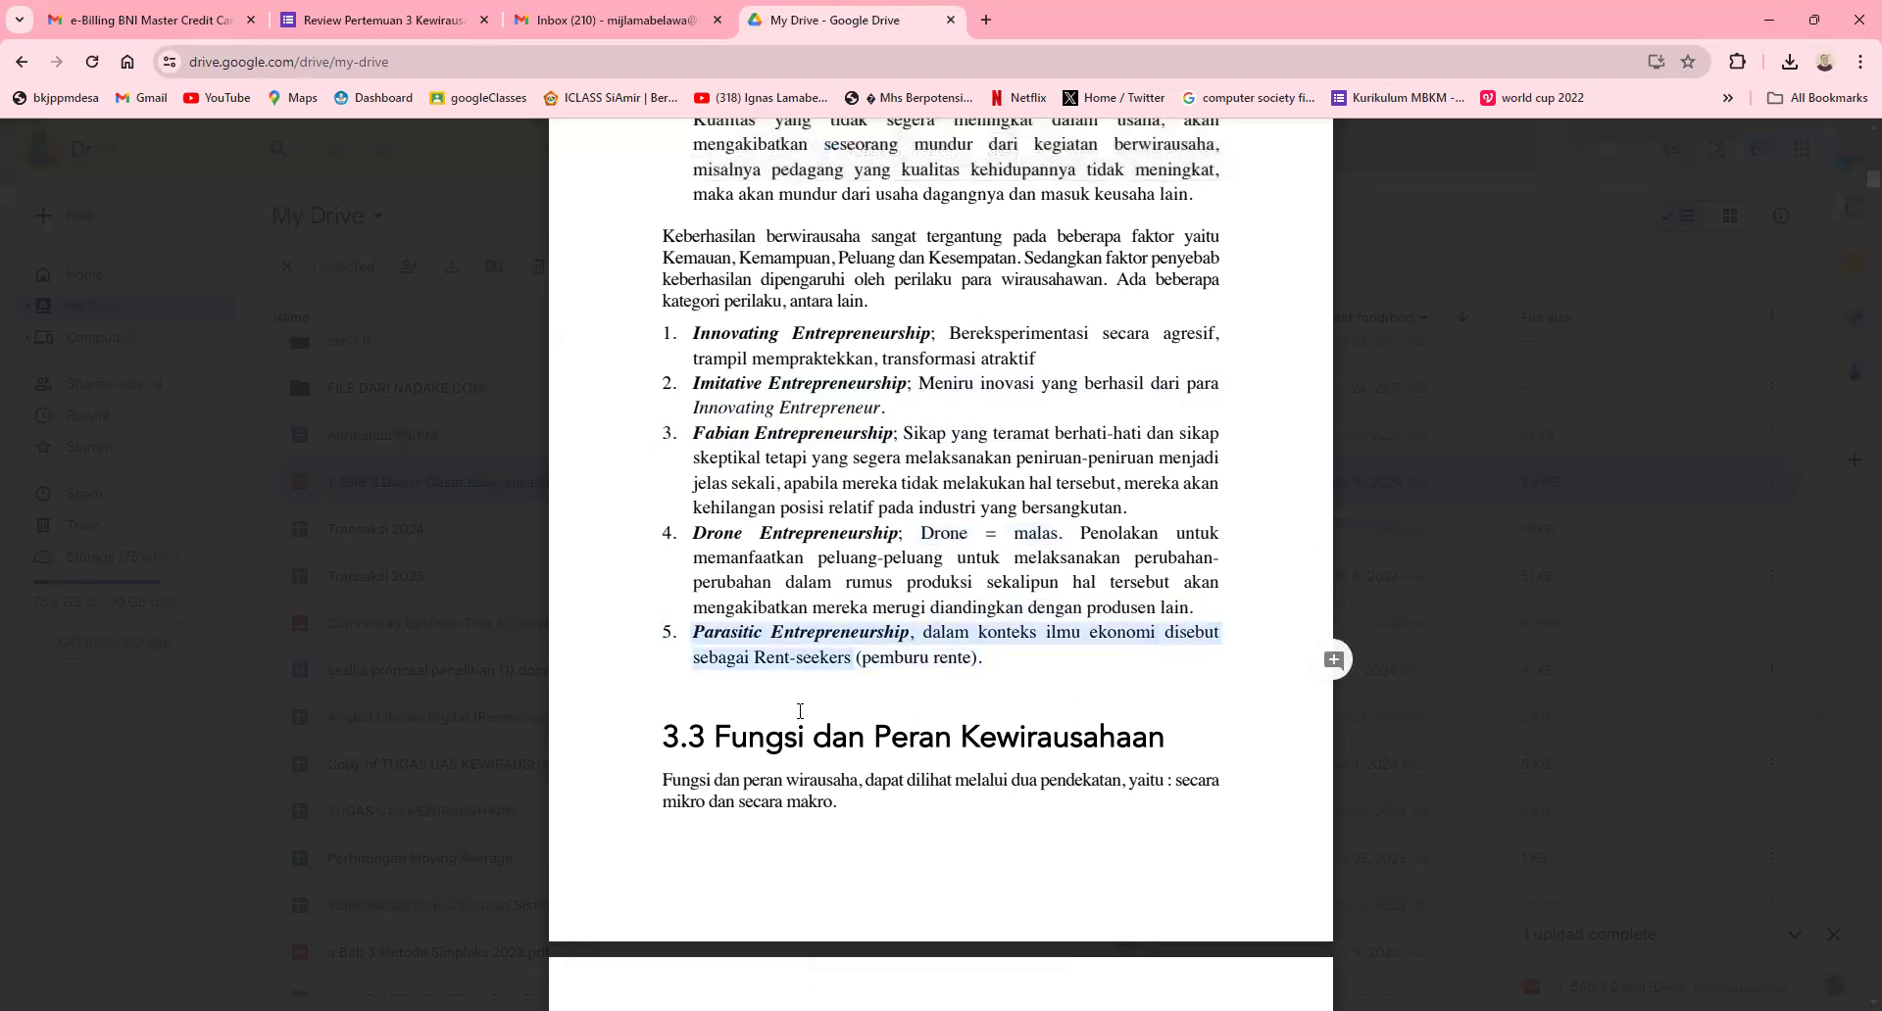
pyautogui.click(763, 659)
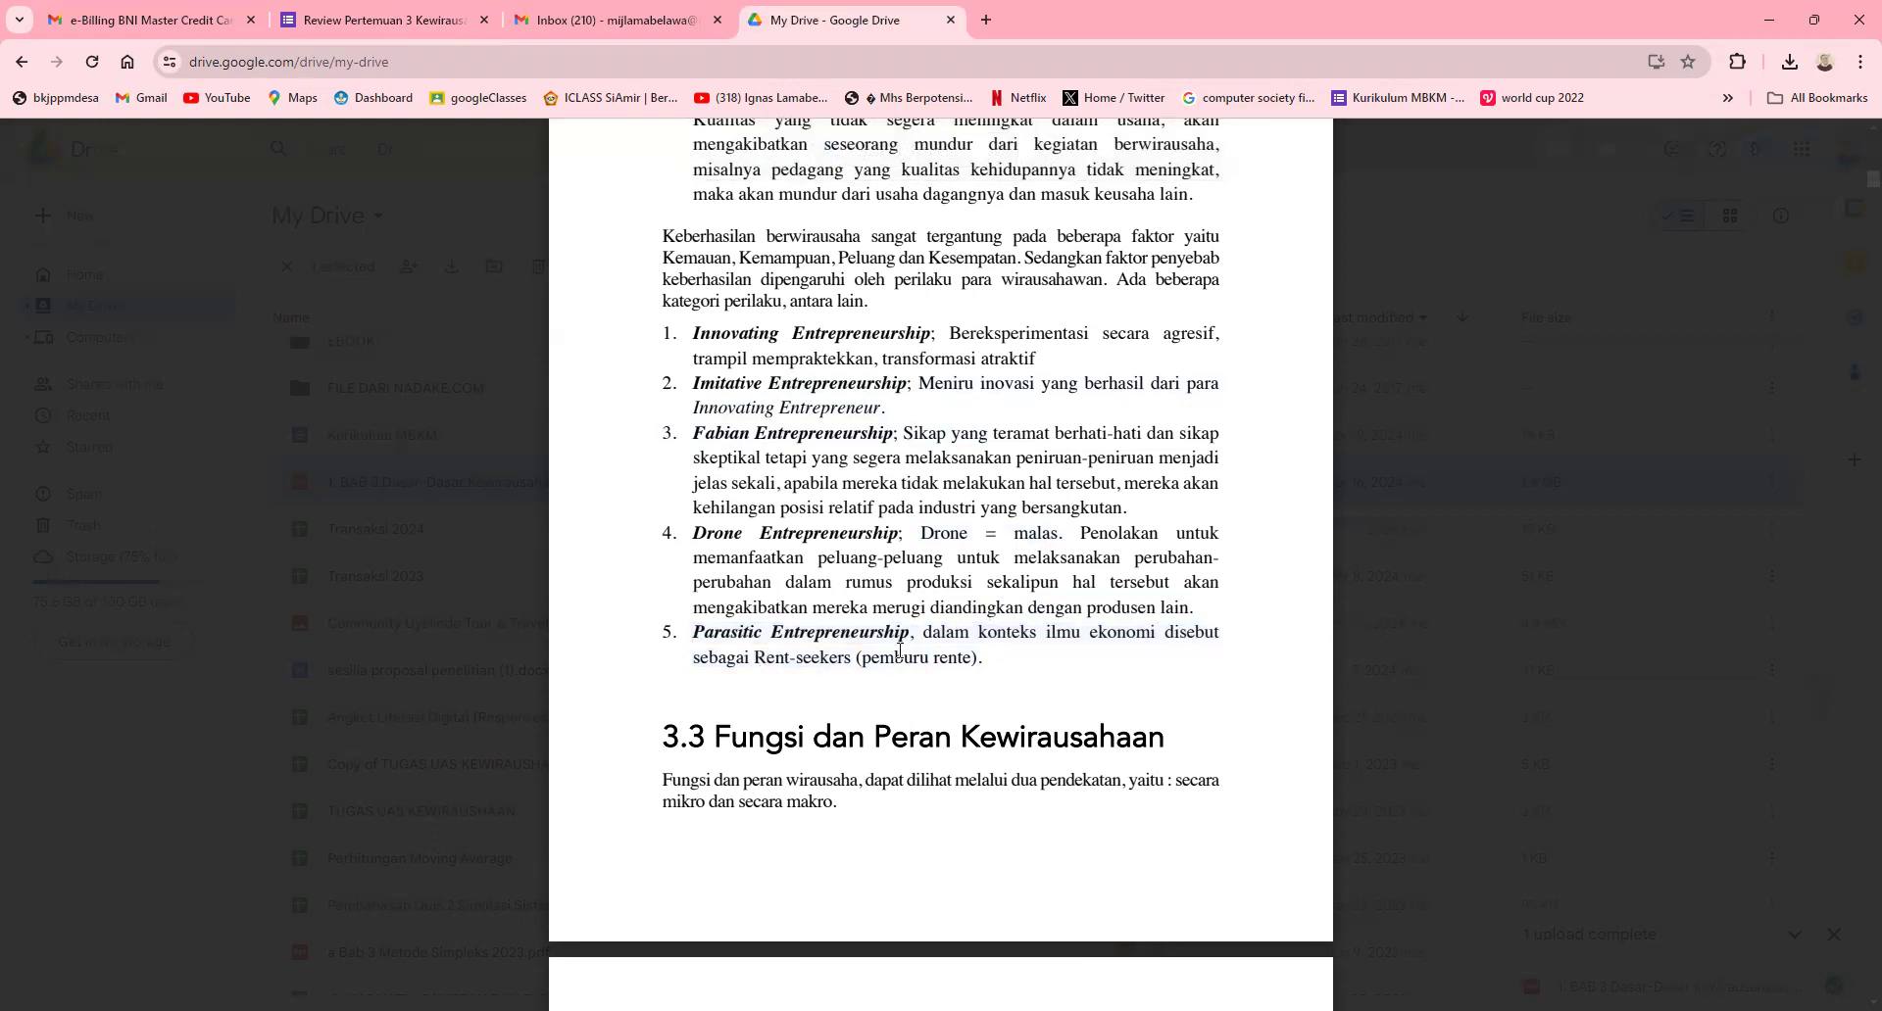
pyautogui.moveTo(857, 659); pyautogui.dragTo(1007, 669)
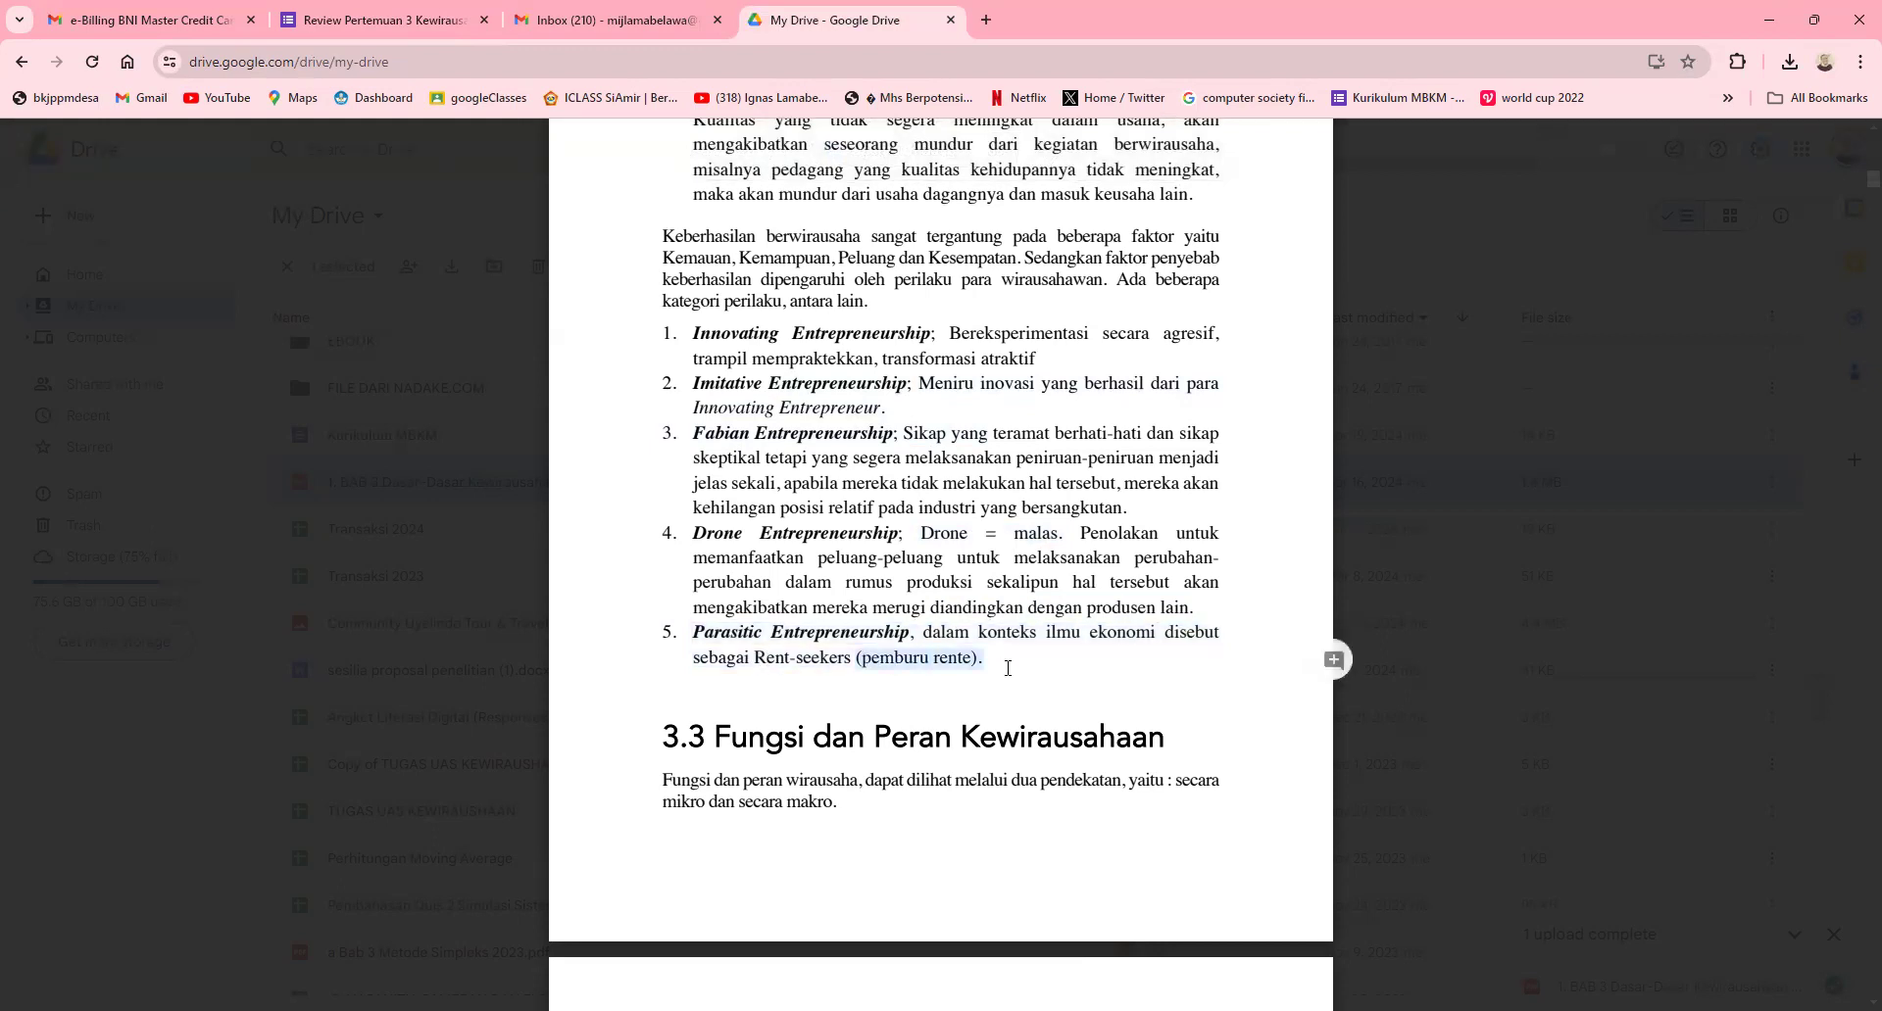
# Step: Return to the quiz in Google Forms and mark "C: Pemburu rente" as the correct answer for question 3
pyautogui.hotkey('ctrl', '2')
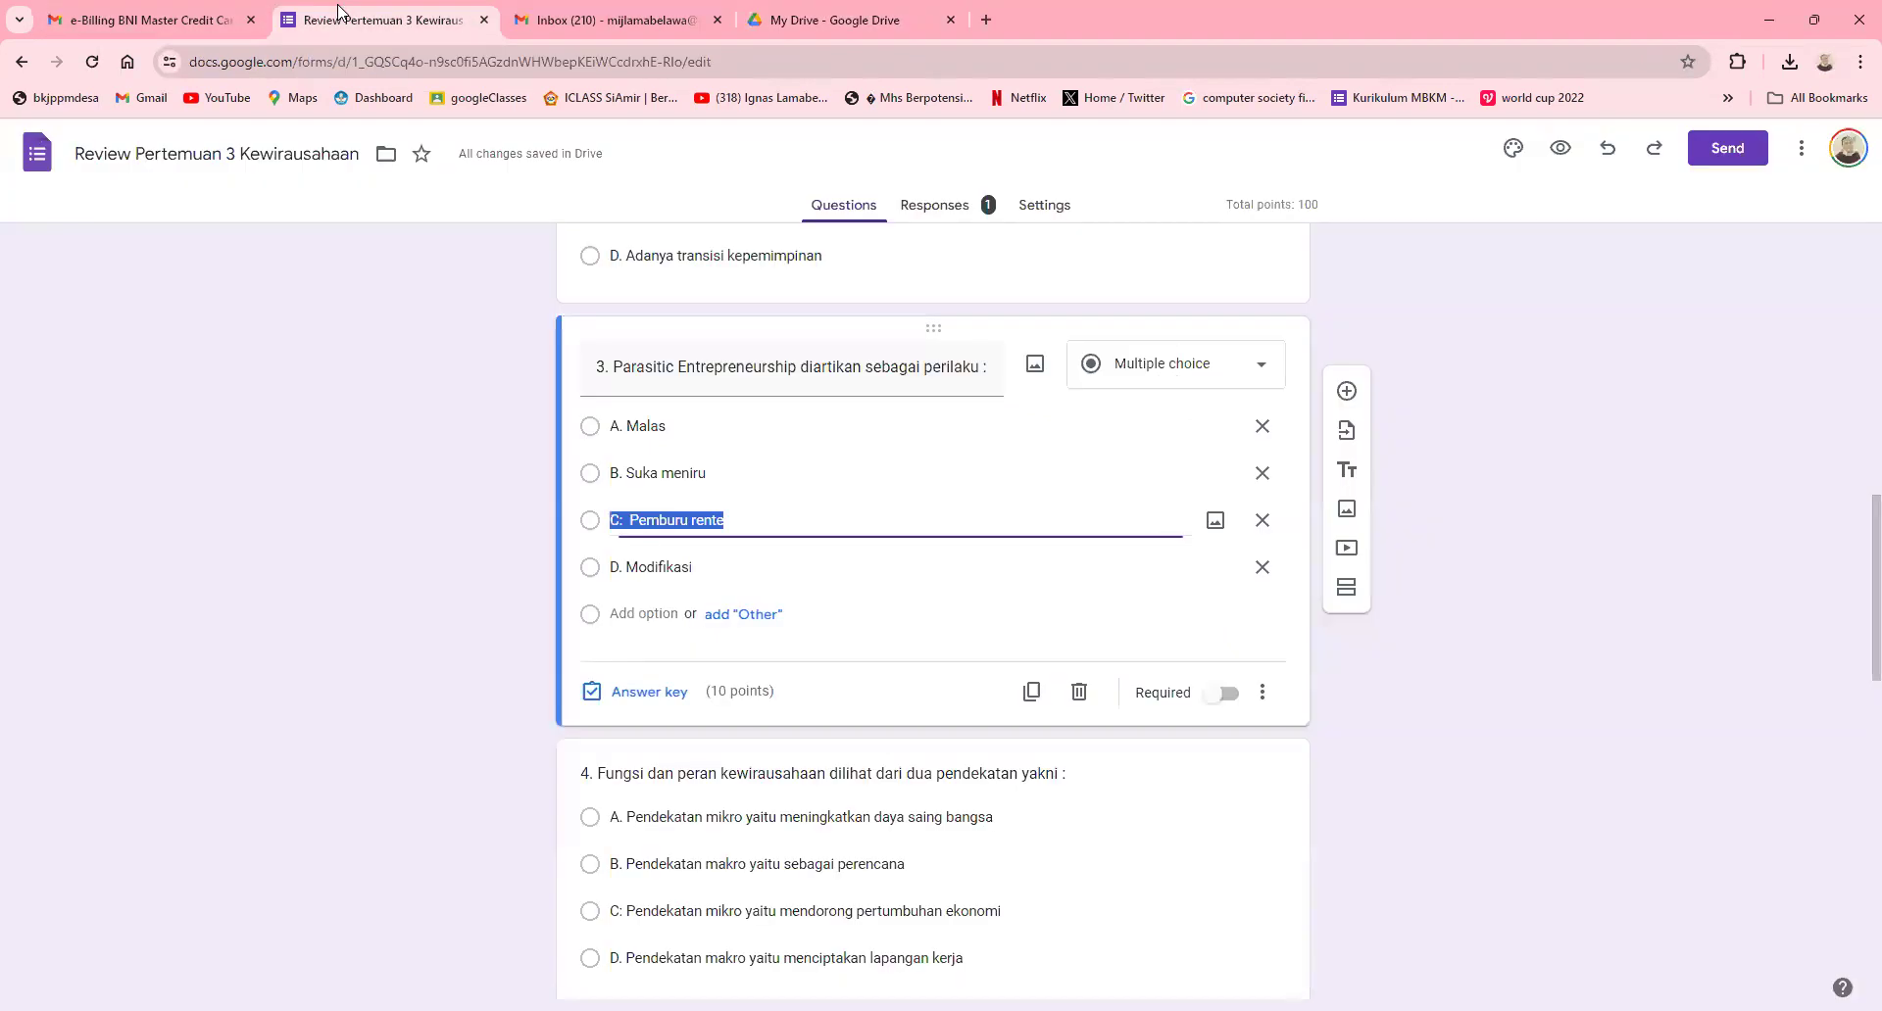
pyautogui.click(638, 691)
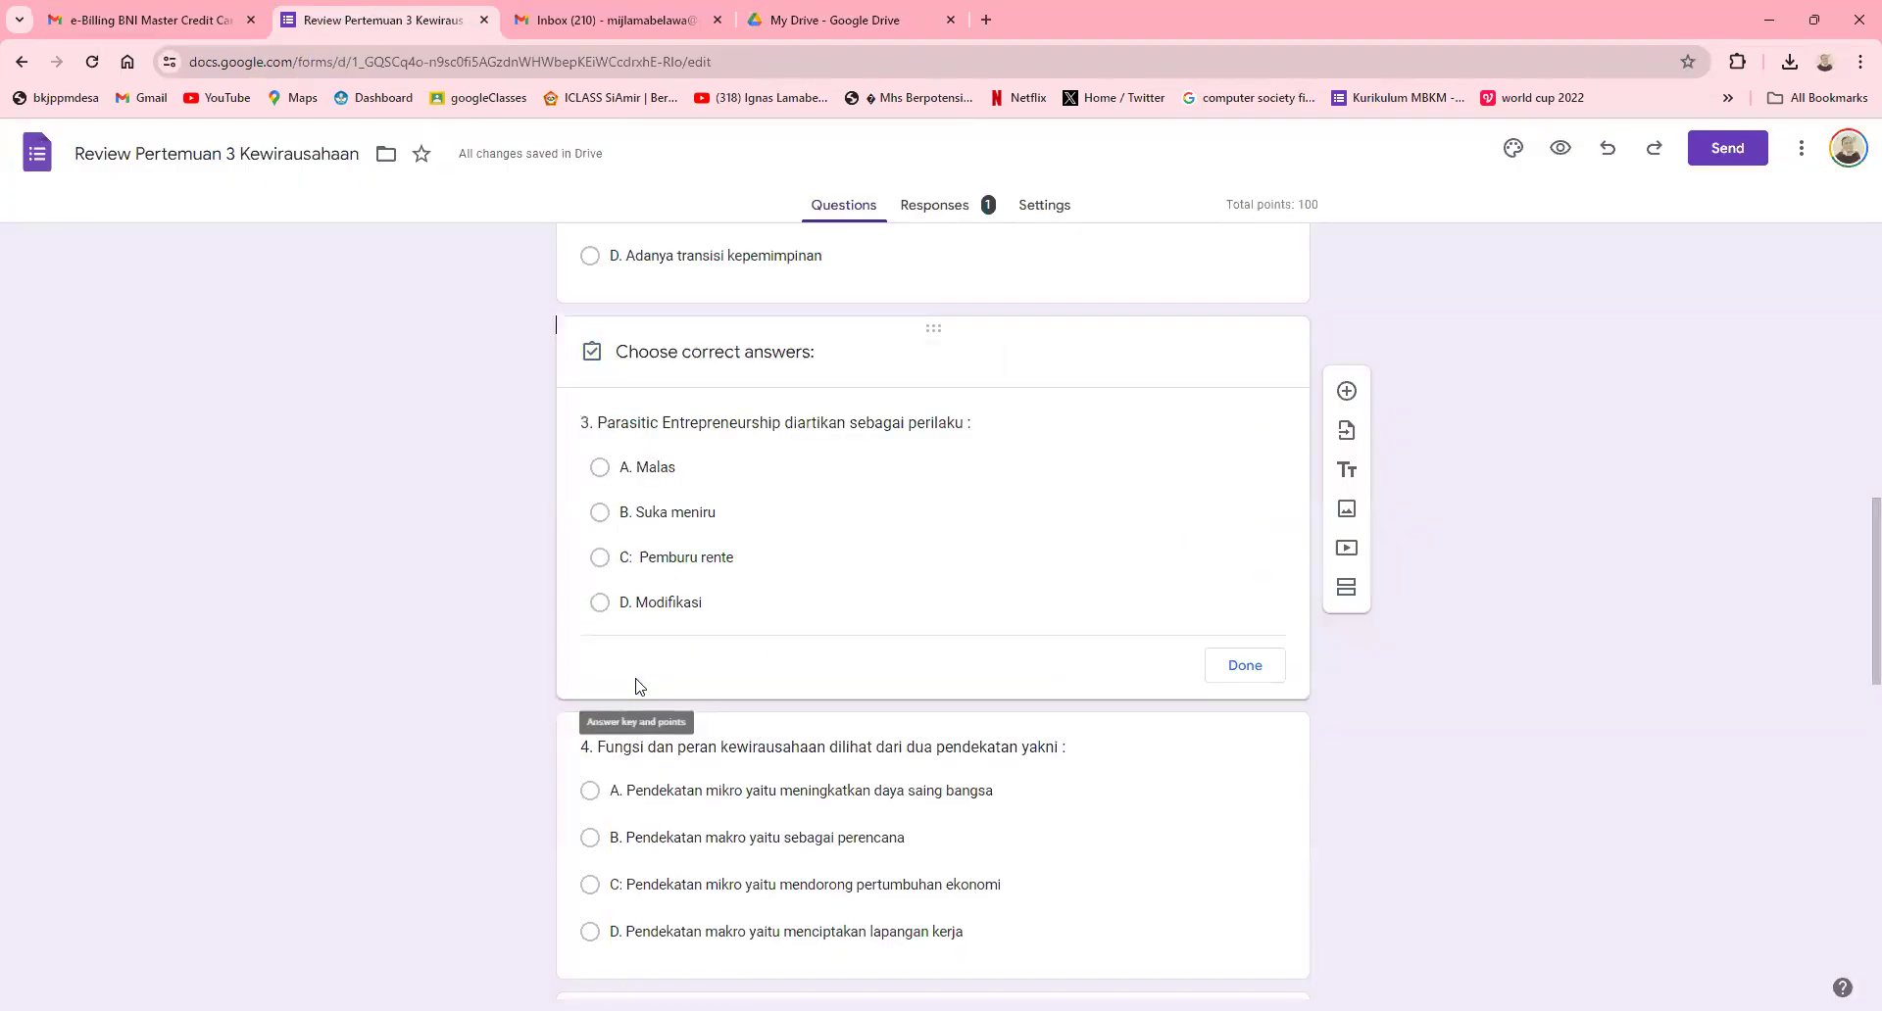
pyautogui.click(600, 563)
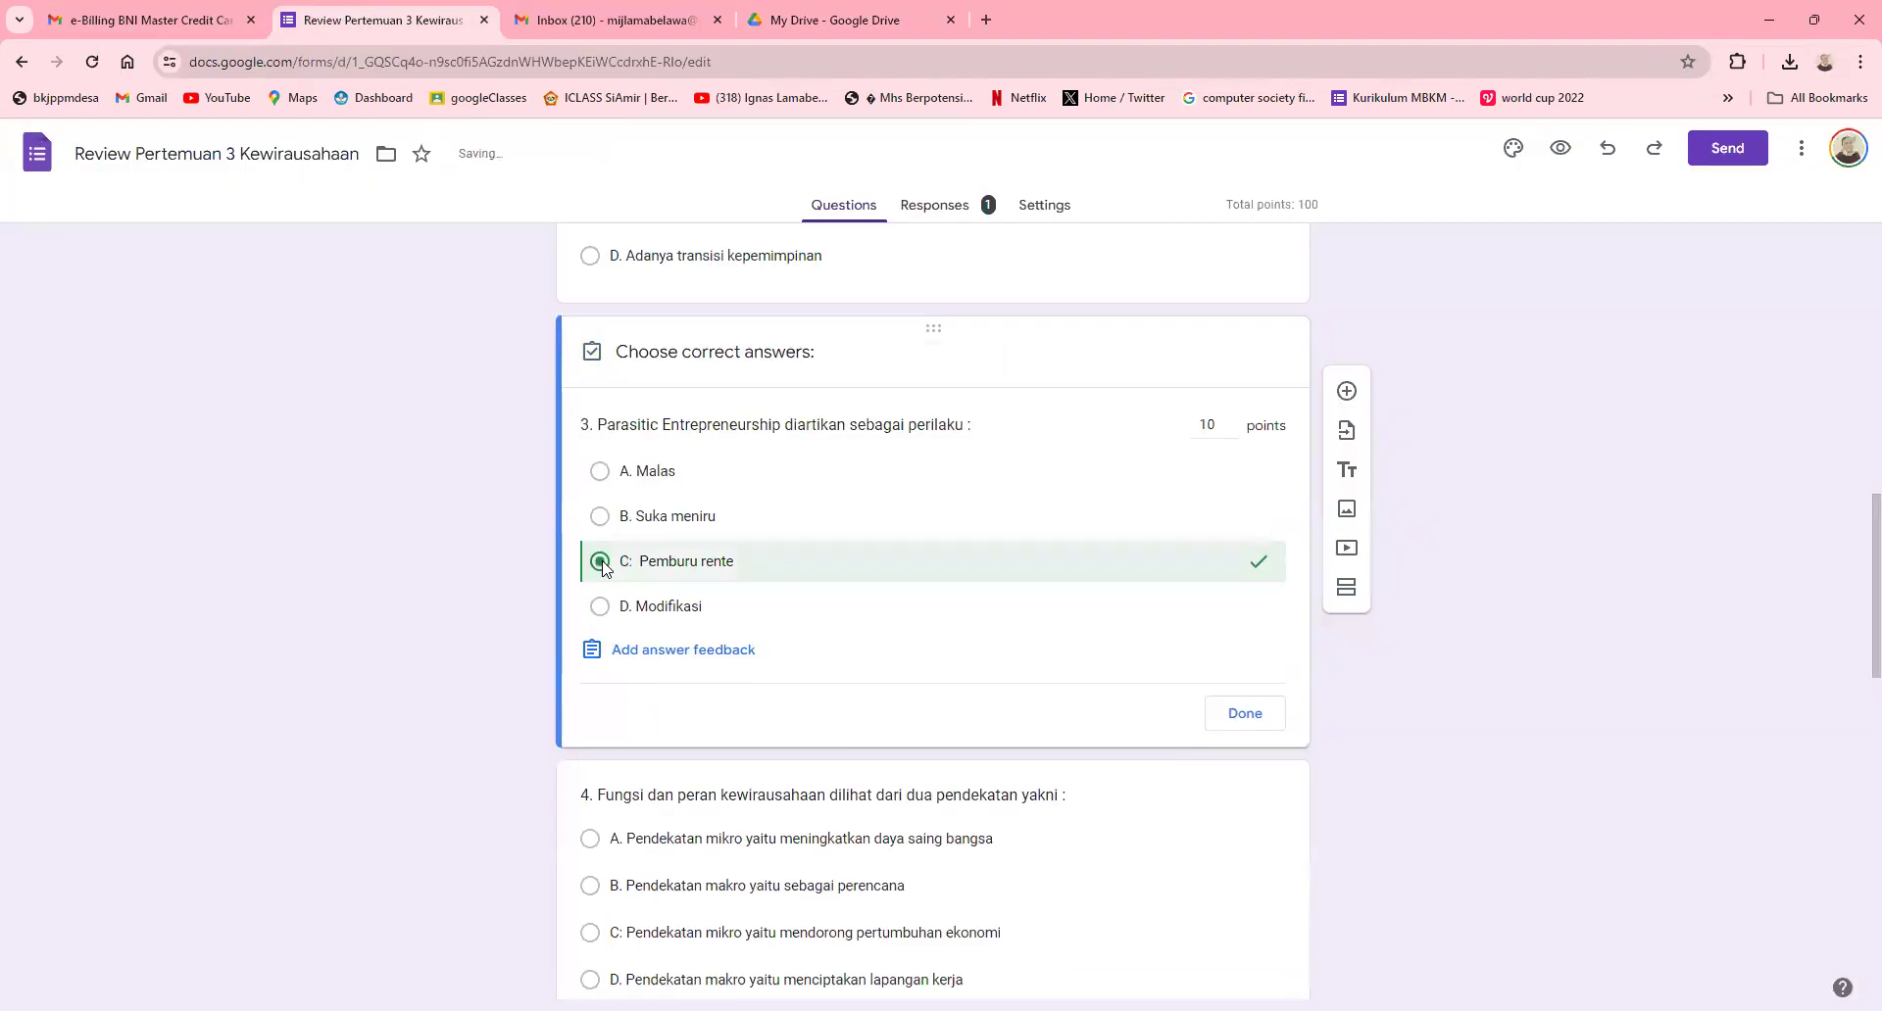
pyautogui.click(1270, 733)
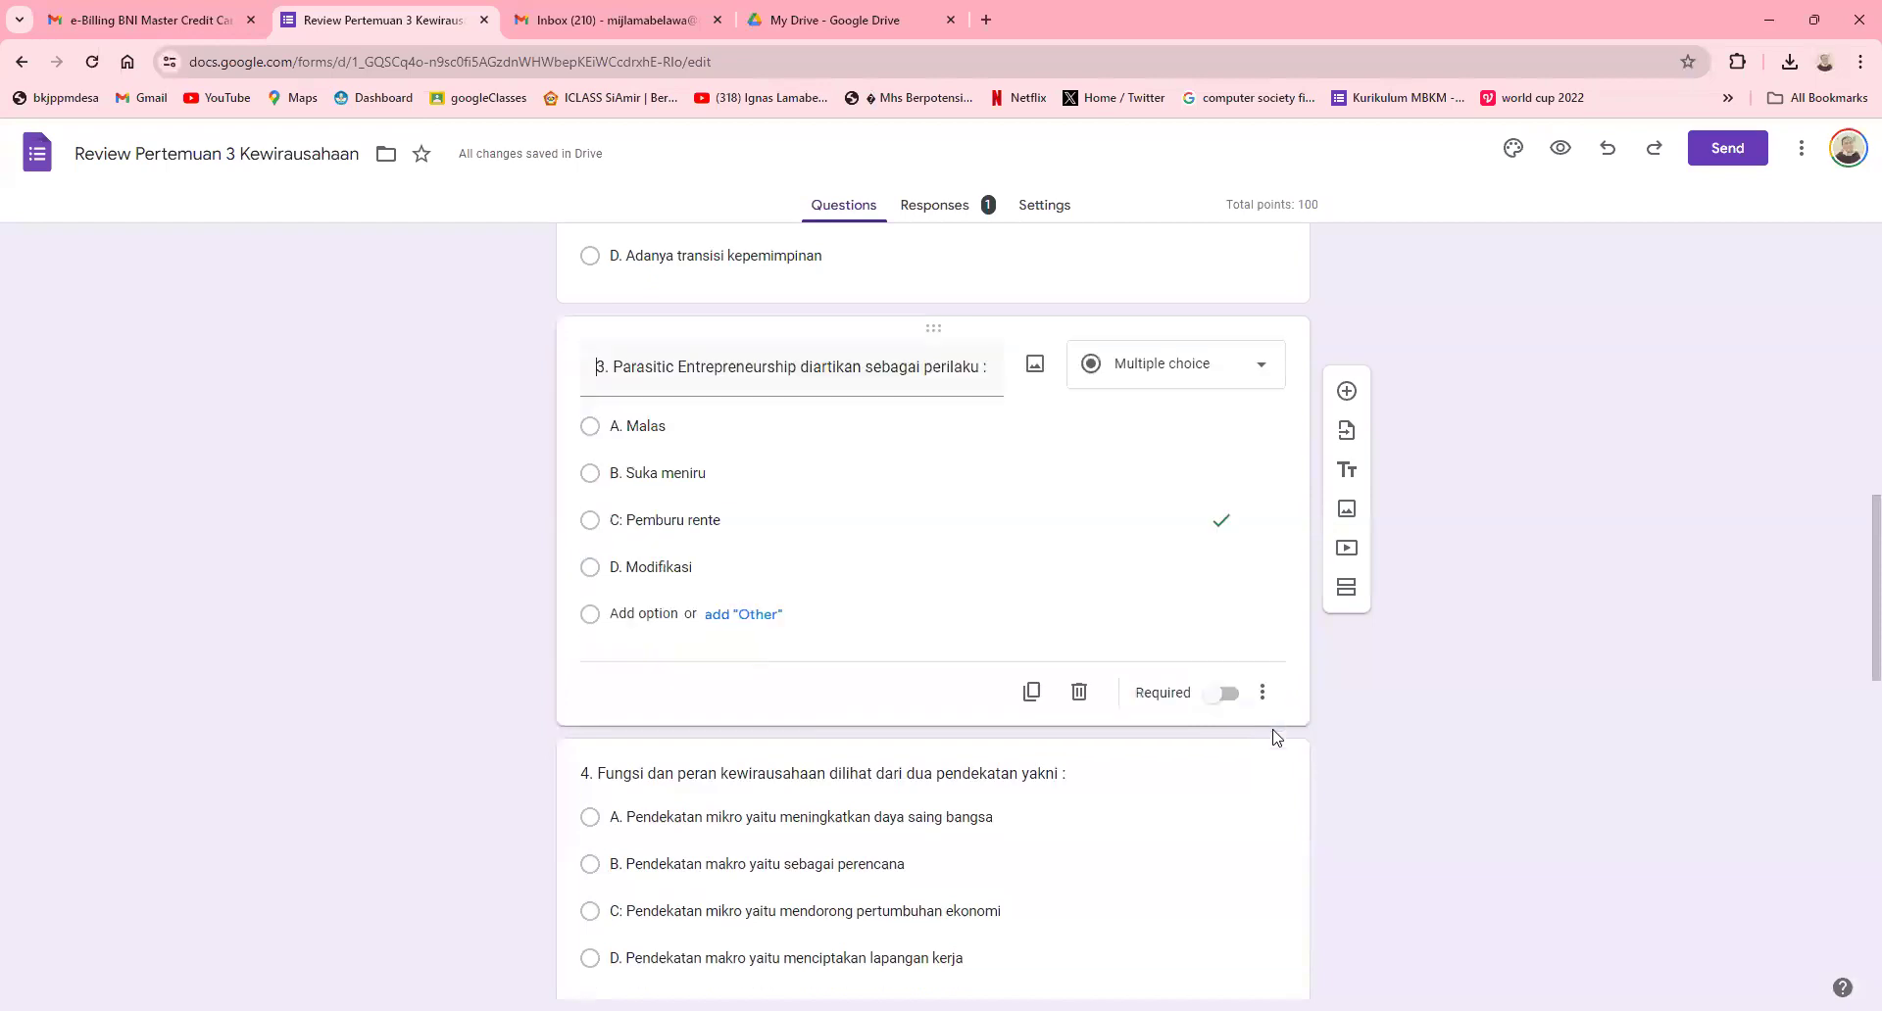
# Step: Open question 4 of the quiz and find section 3.3 "Fungsi dan Peran Kewirausahaan" in the Bab 3 PDF in Google Drive
pyautogui.scroll(-4, 956, 586)
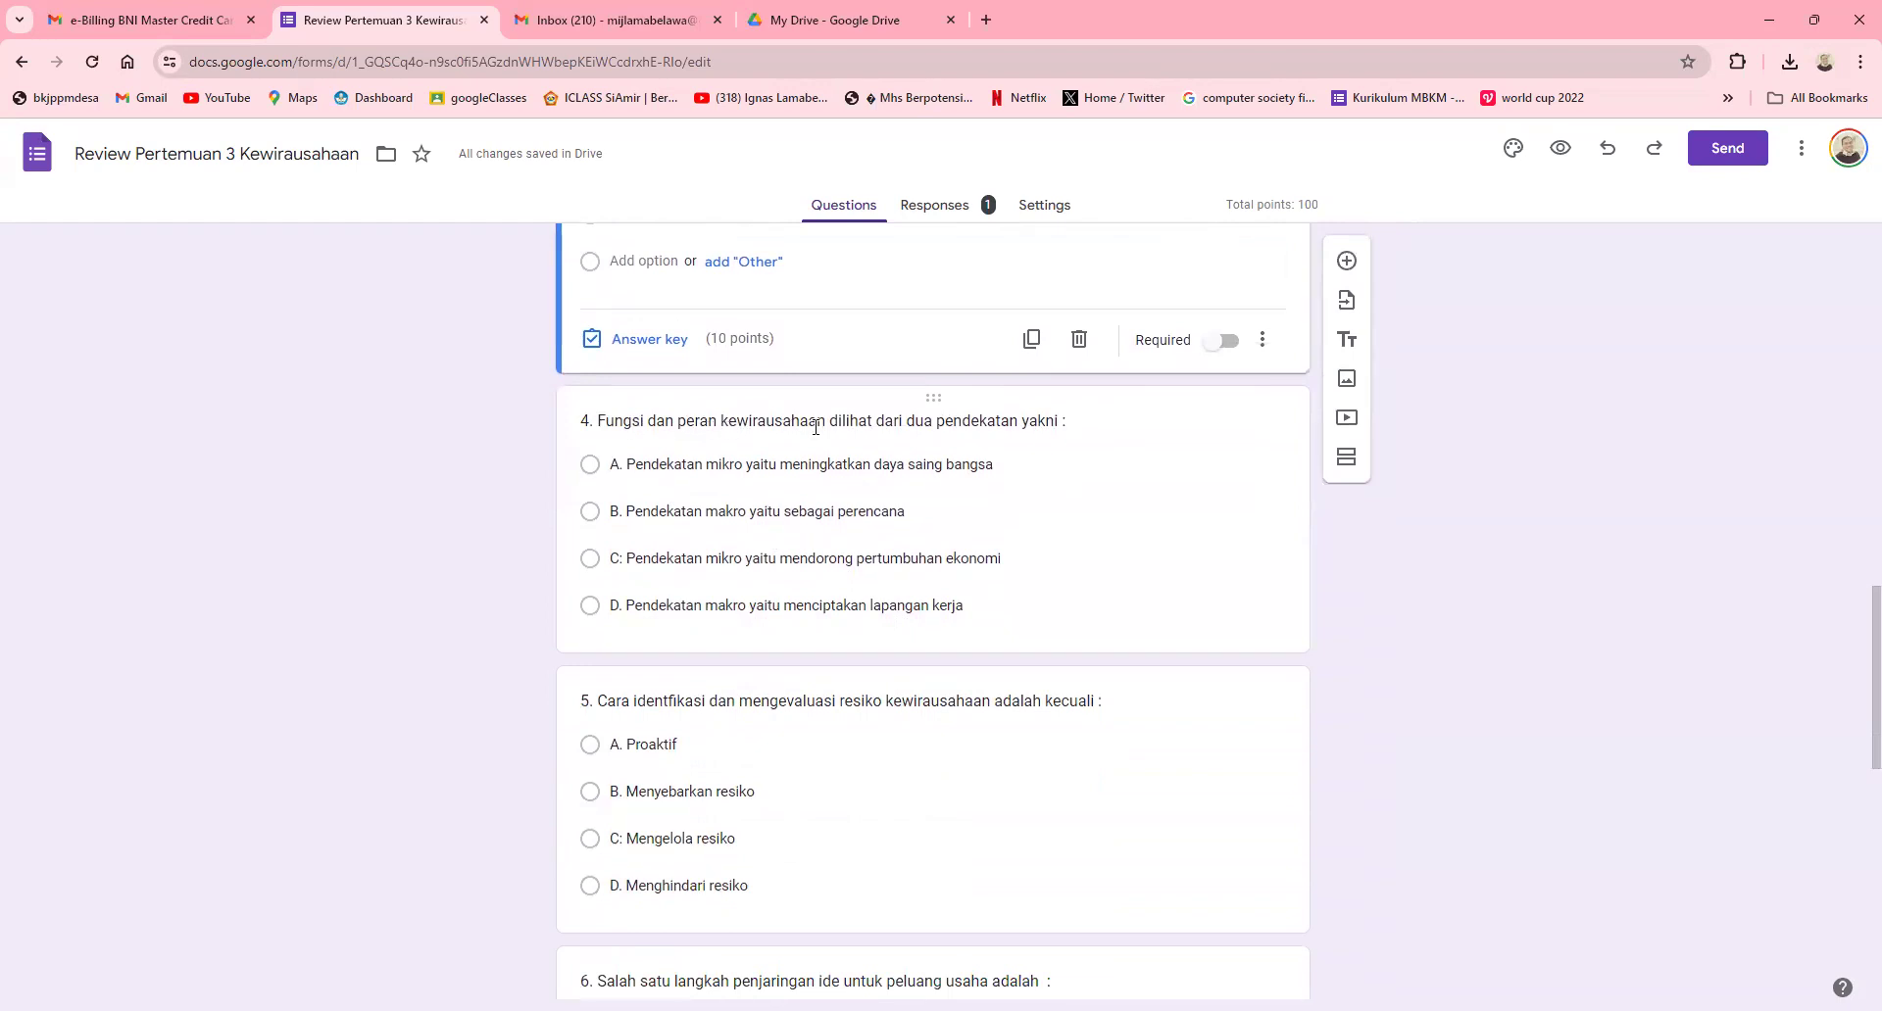
pyautogui.click(906, 411)
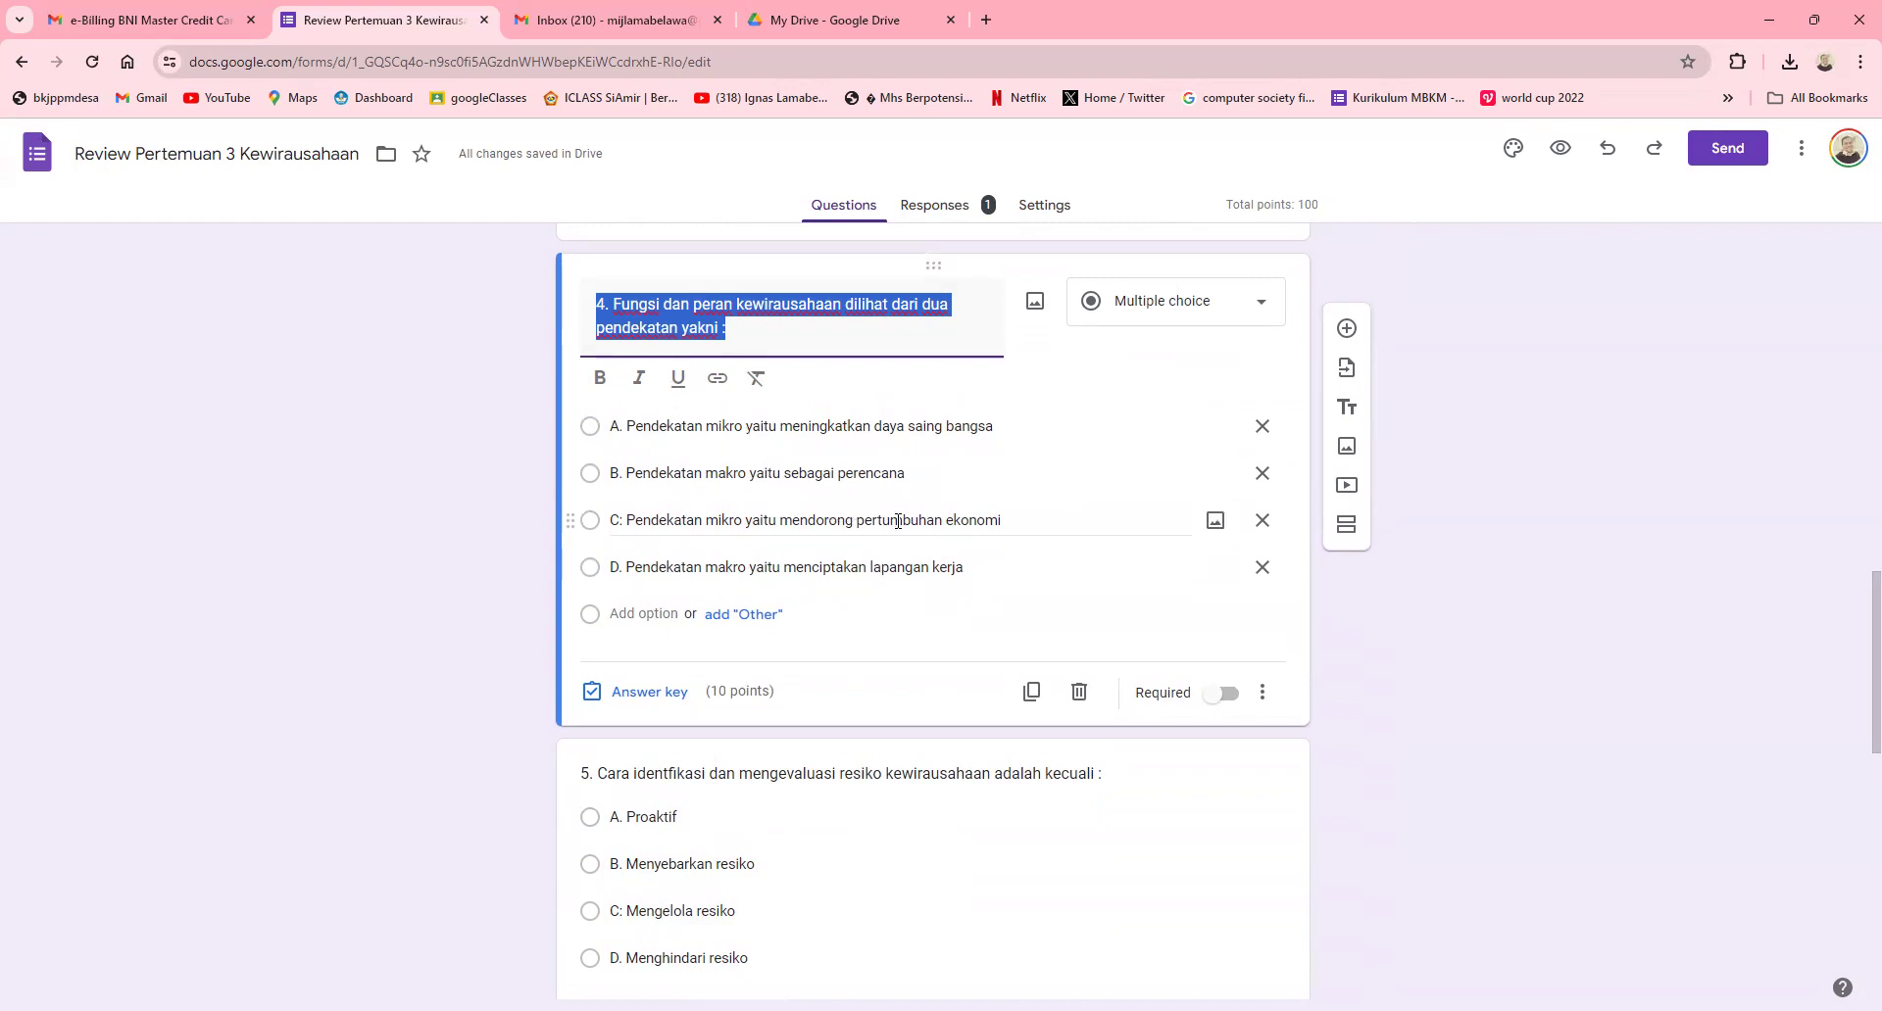
pyautogui.click(813, 22)
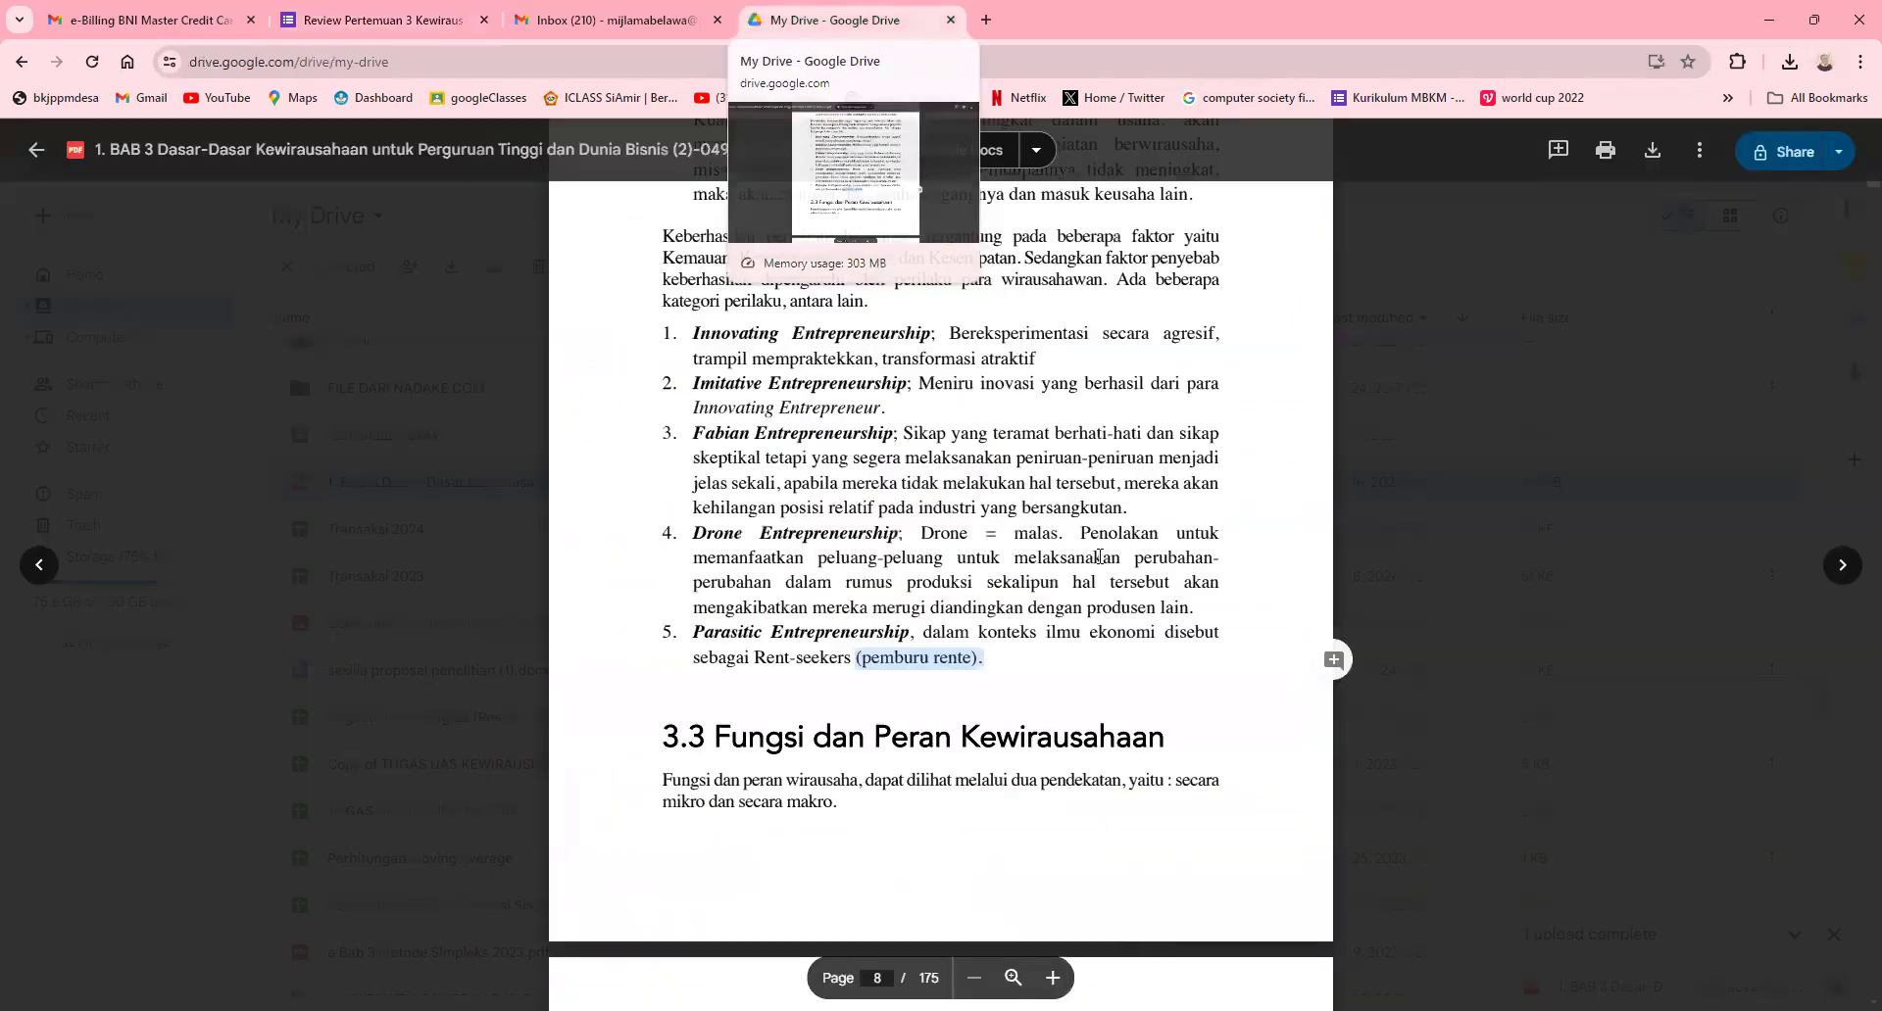
pyautogui.scroll(-7, 1097, 534)
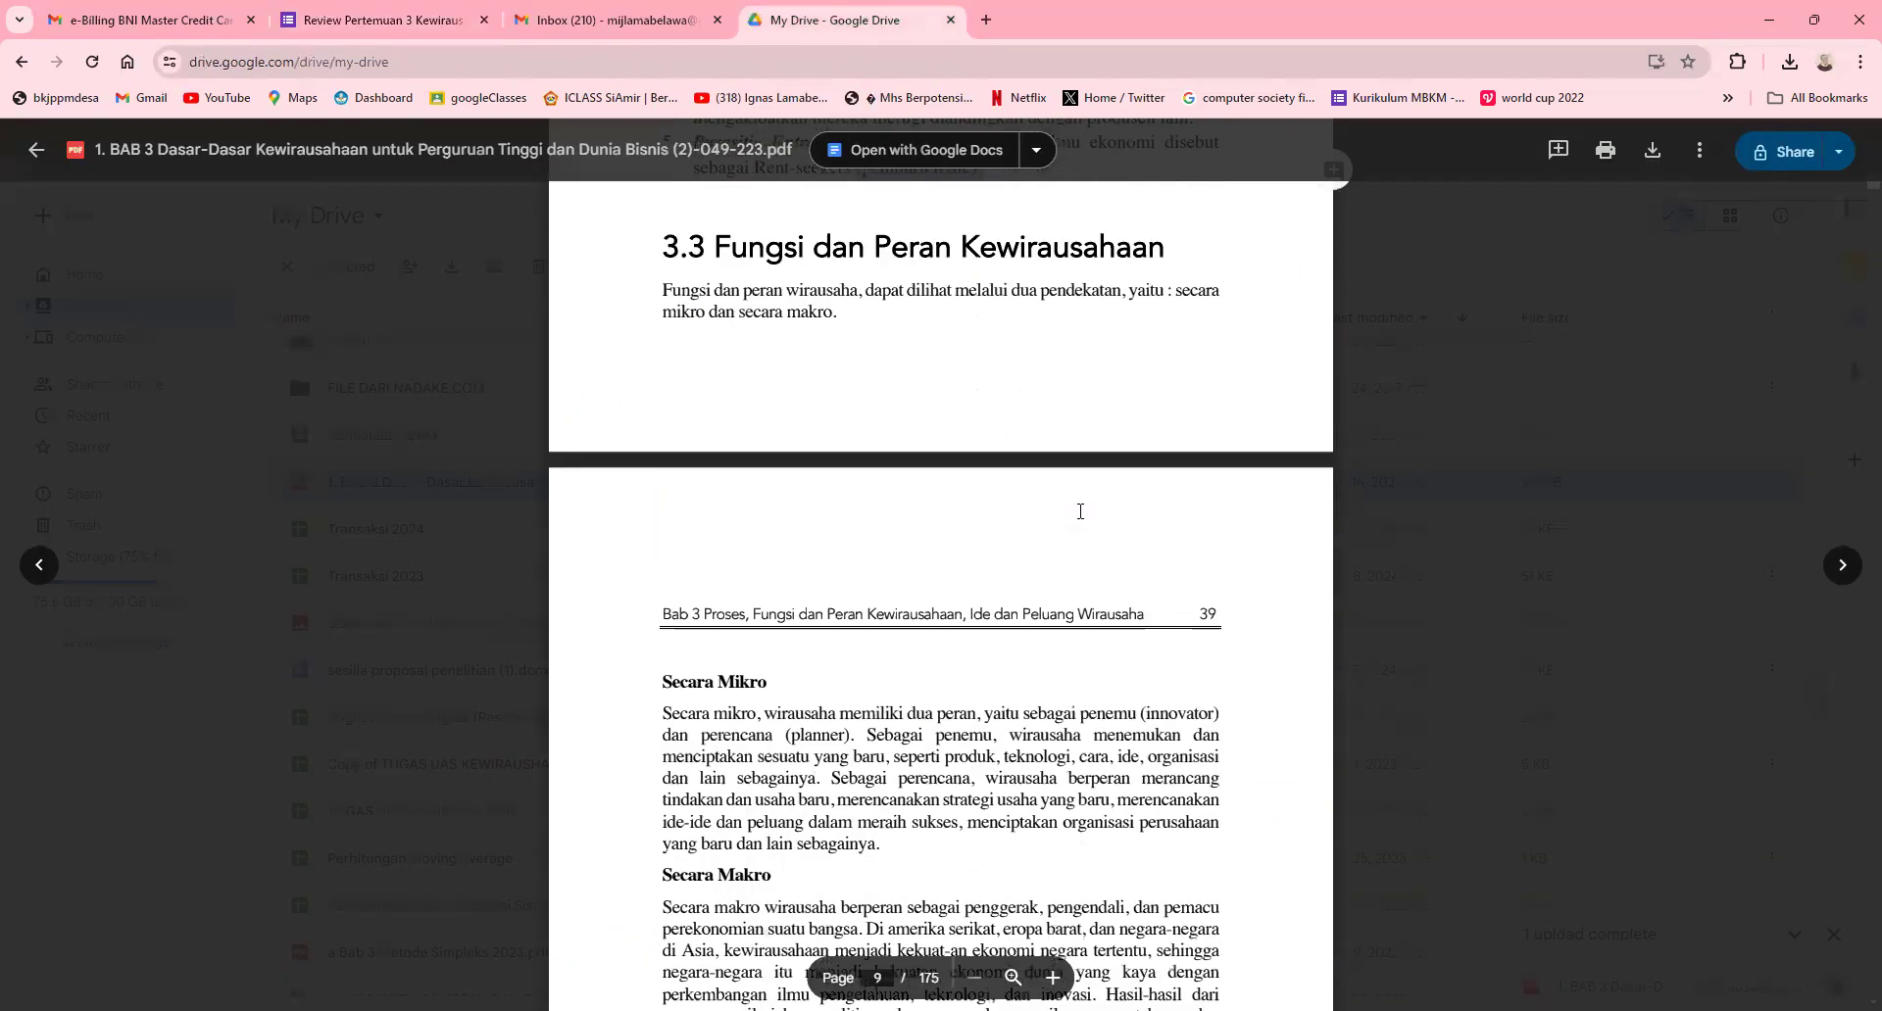
pyautogui.scroll(2, 1080, 509)
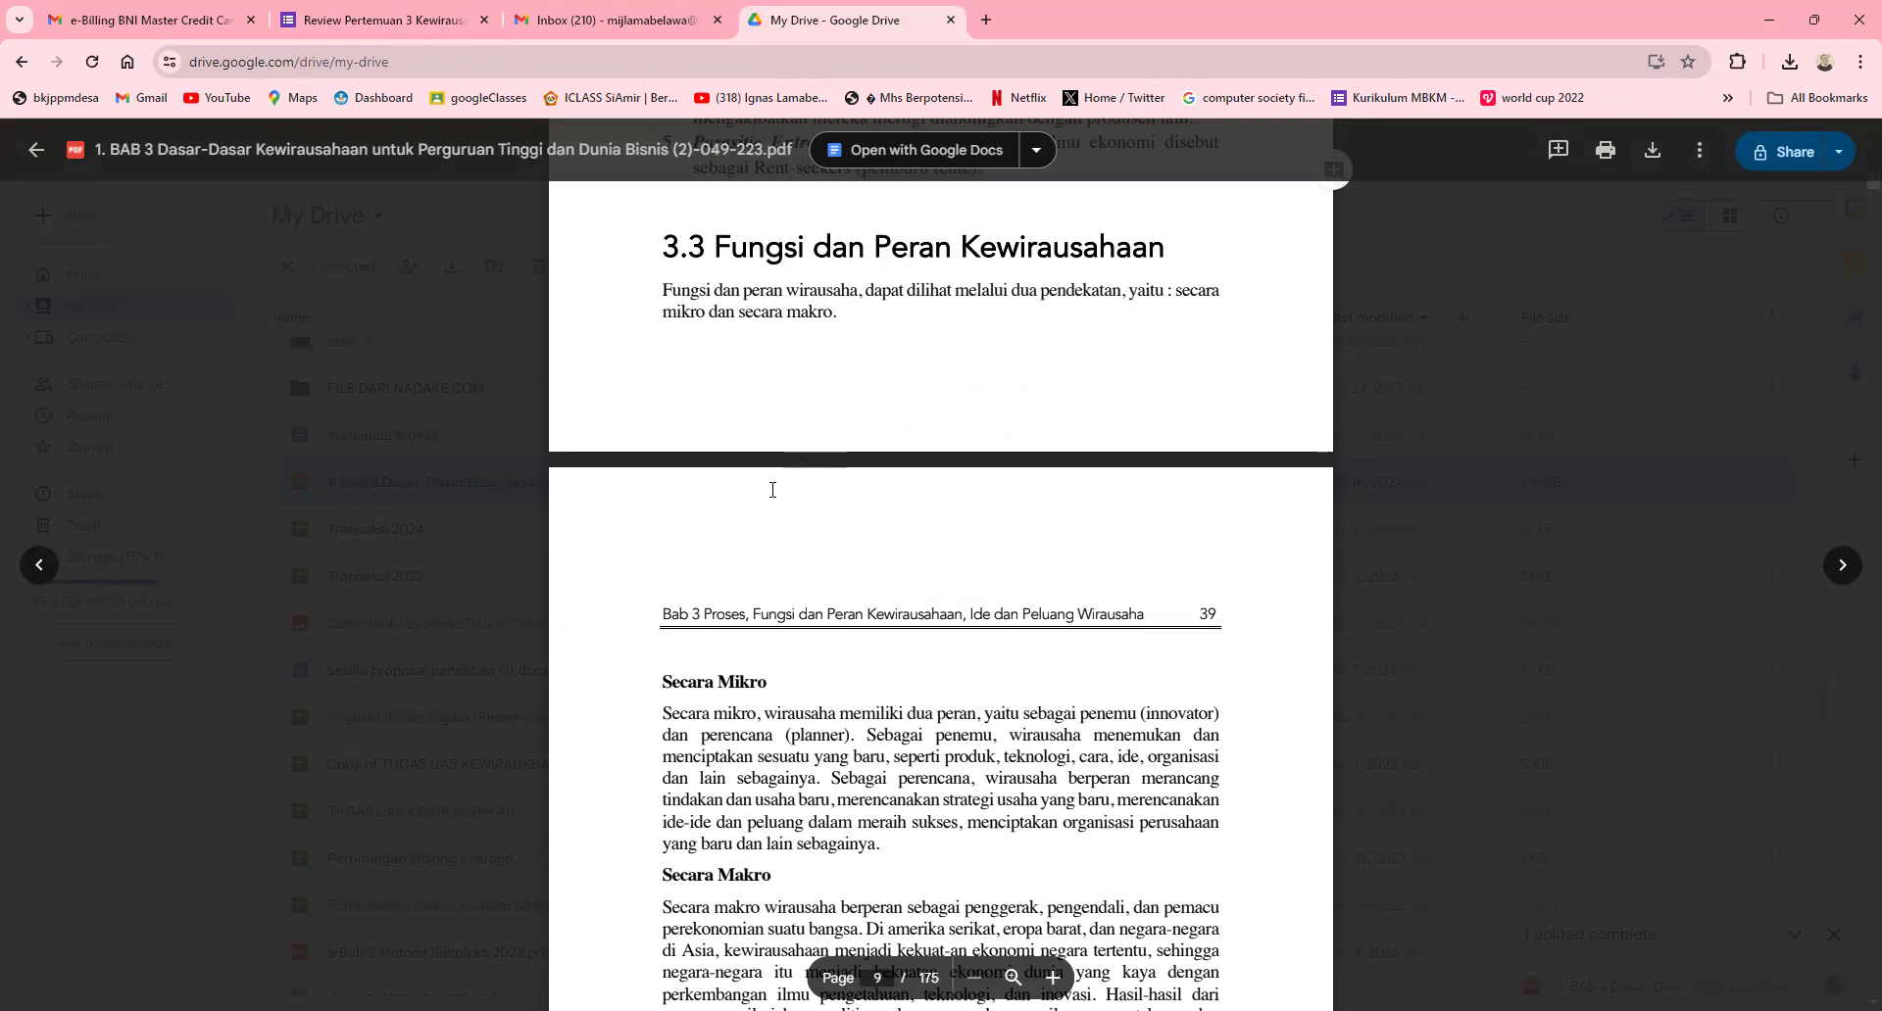
pyautogui.scroll(-3, 773, 490)
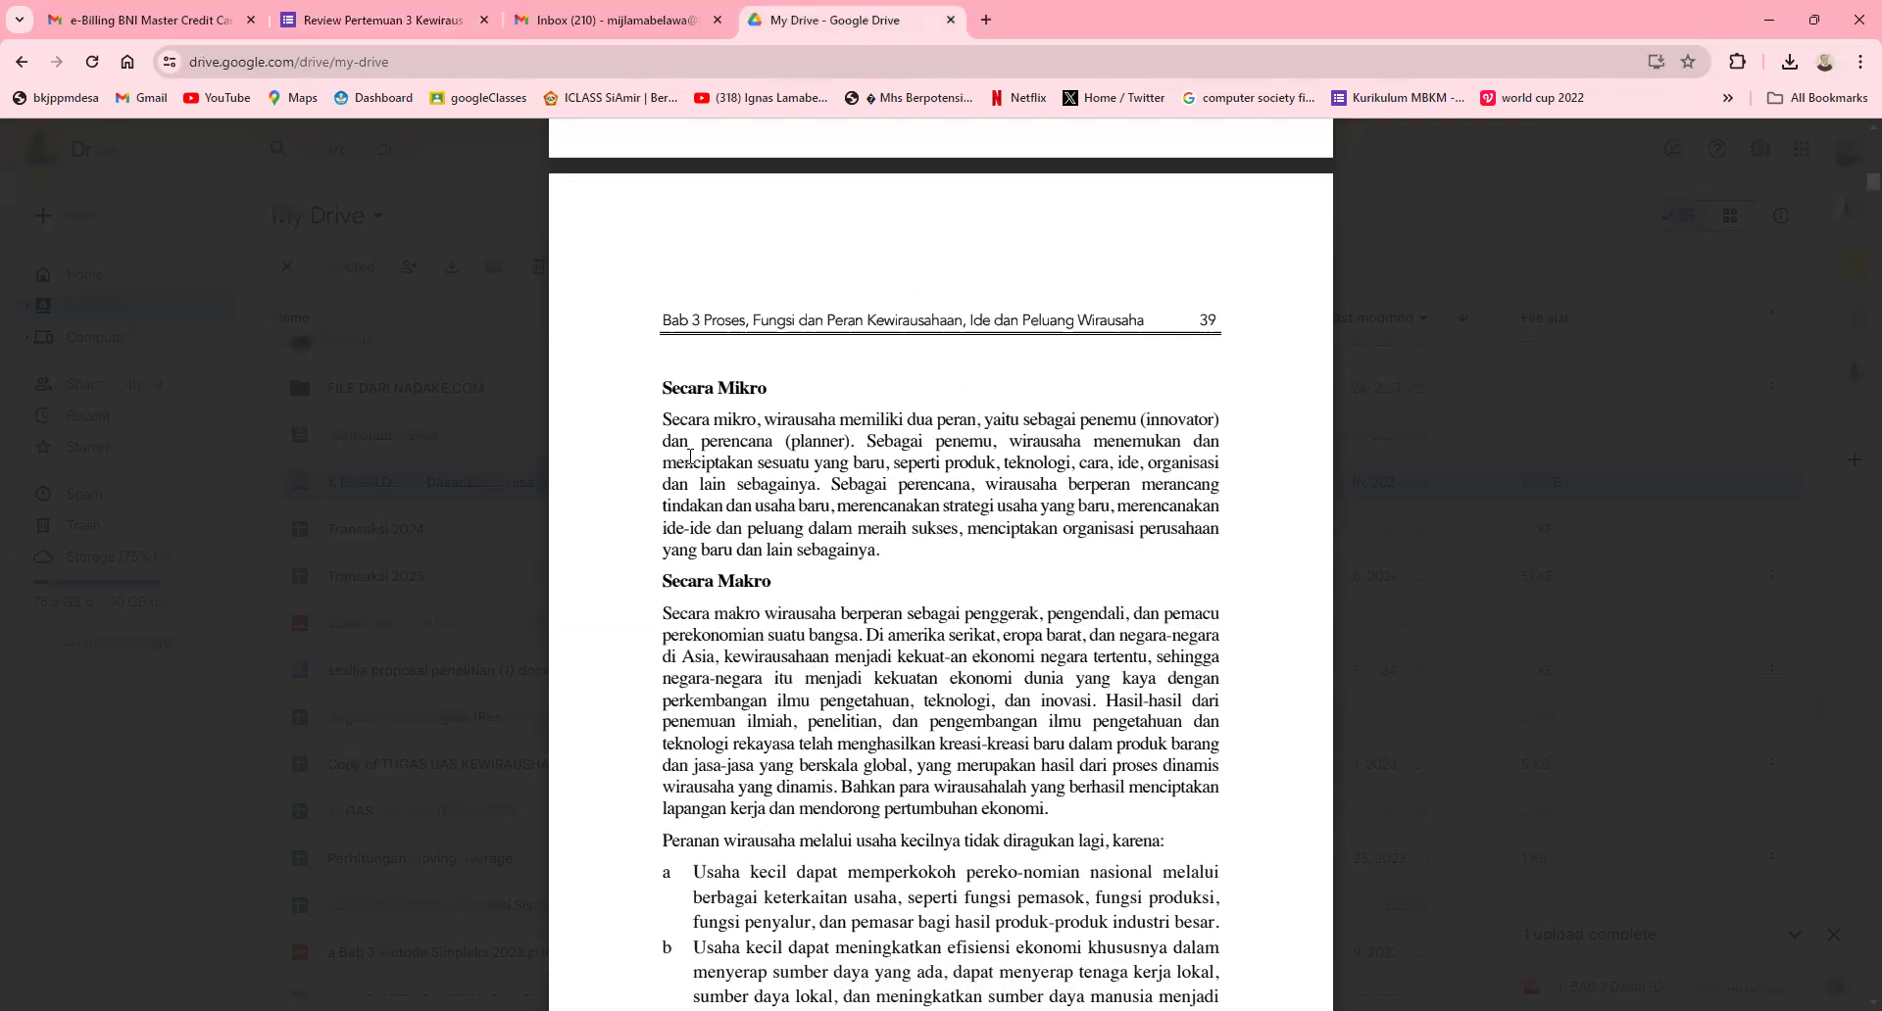
# Step: Highlight "perencana (planner)" under Secara Mikro, then the "Secara Makro" heading and "perekonomian suatu" below it
pyautogui.moveTo(751, 431); pyautogui.dragTo(849, 447)
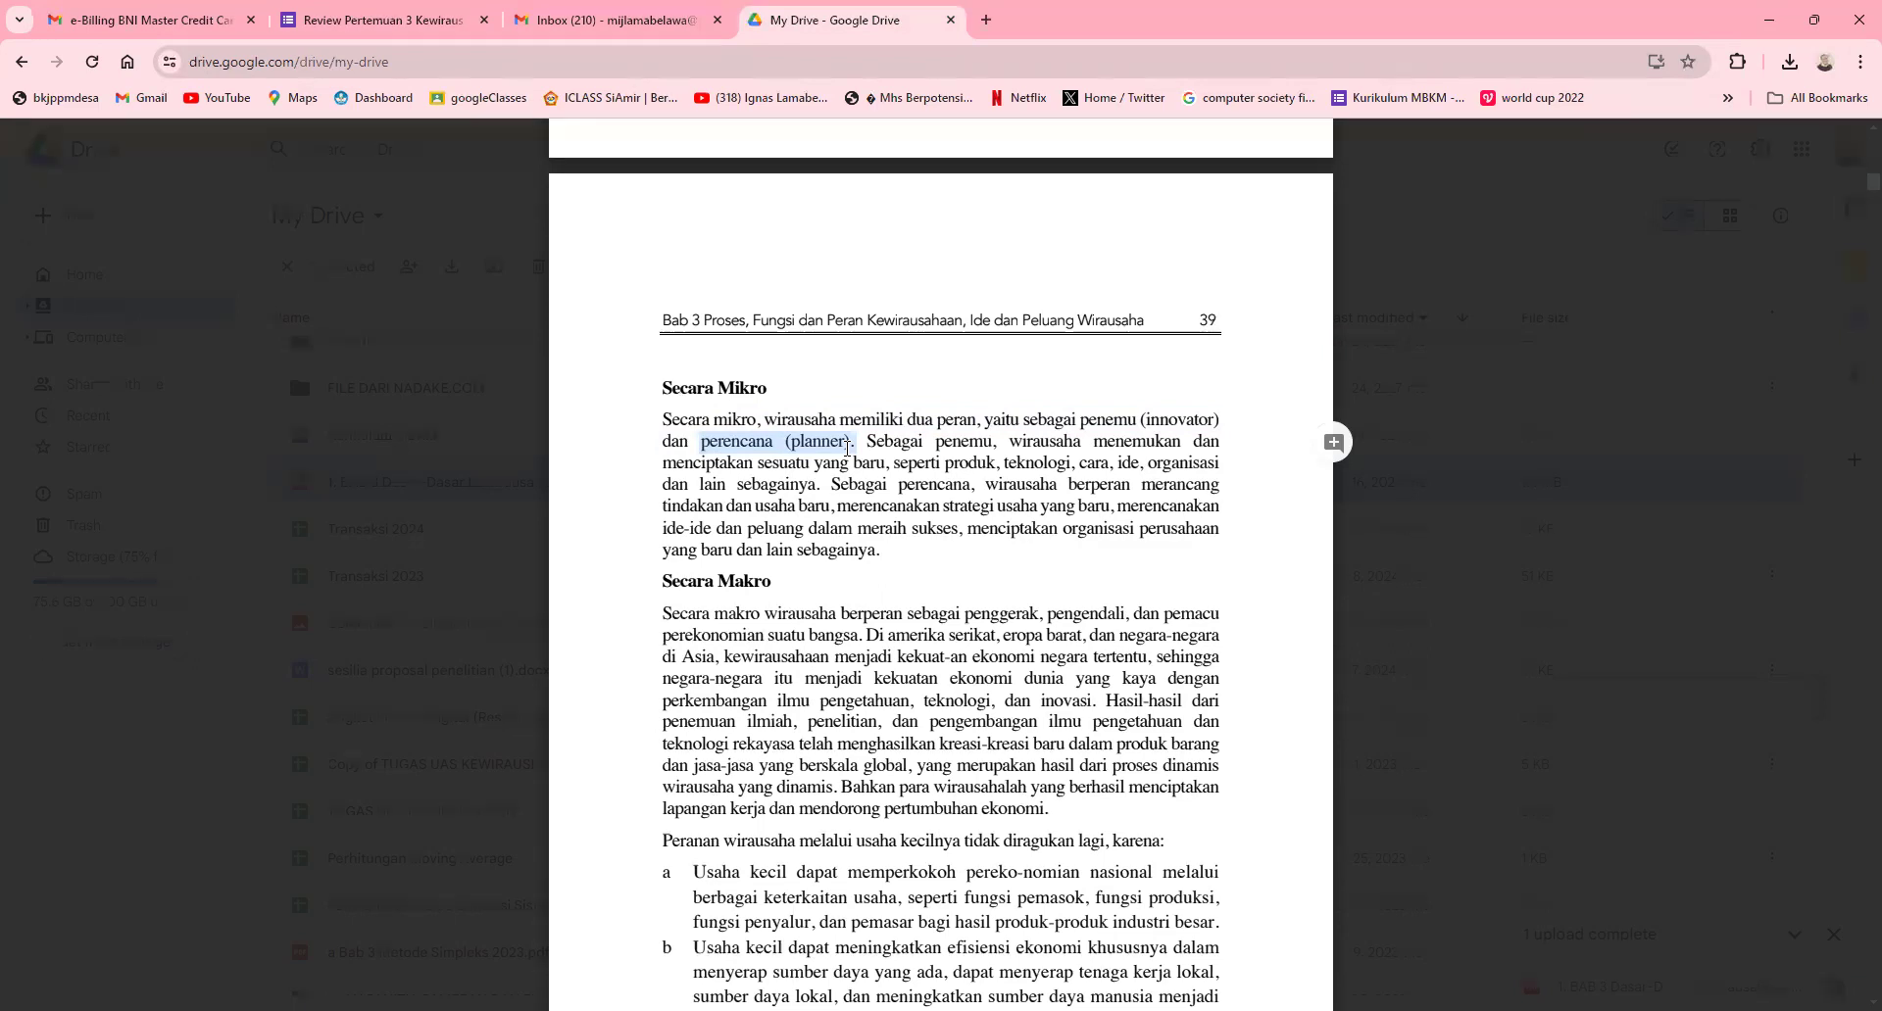
pyautogui.moveTo(848, 448); pyautogui.dragTo(855, 444)
pyautogui.moveTo(657, 583); pyautogui.dragTo(786, 587)
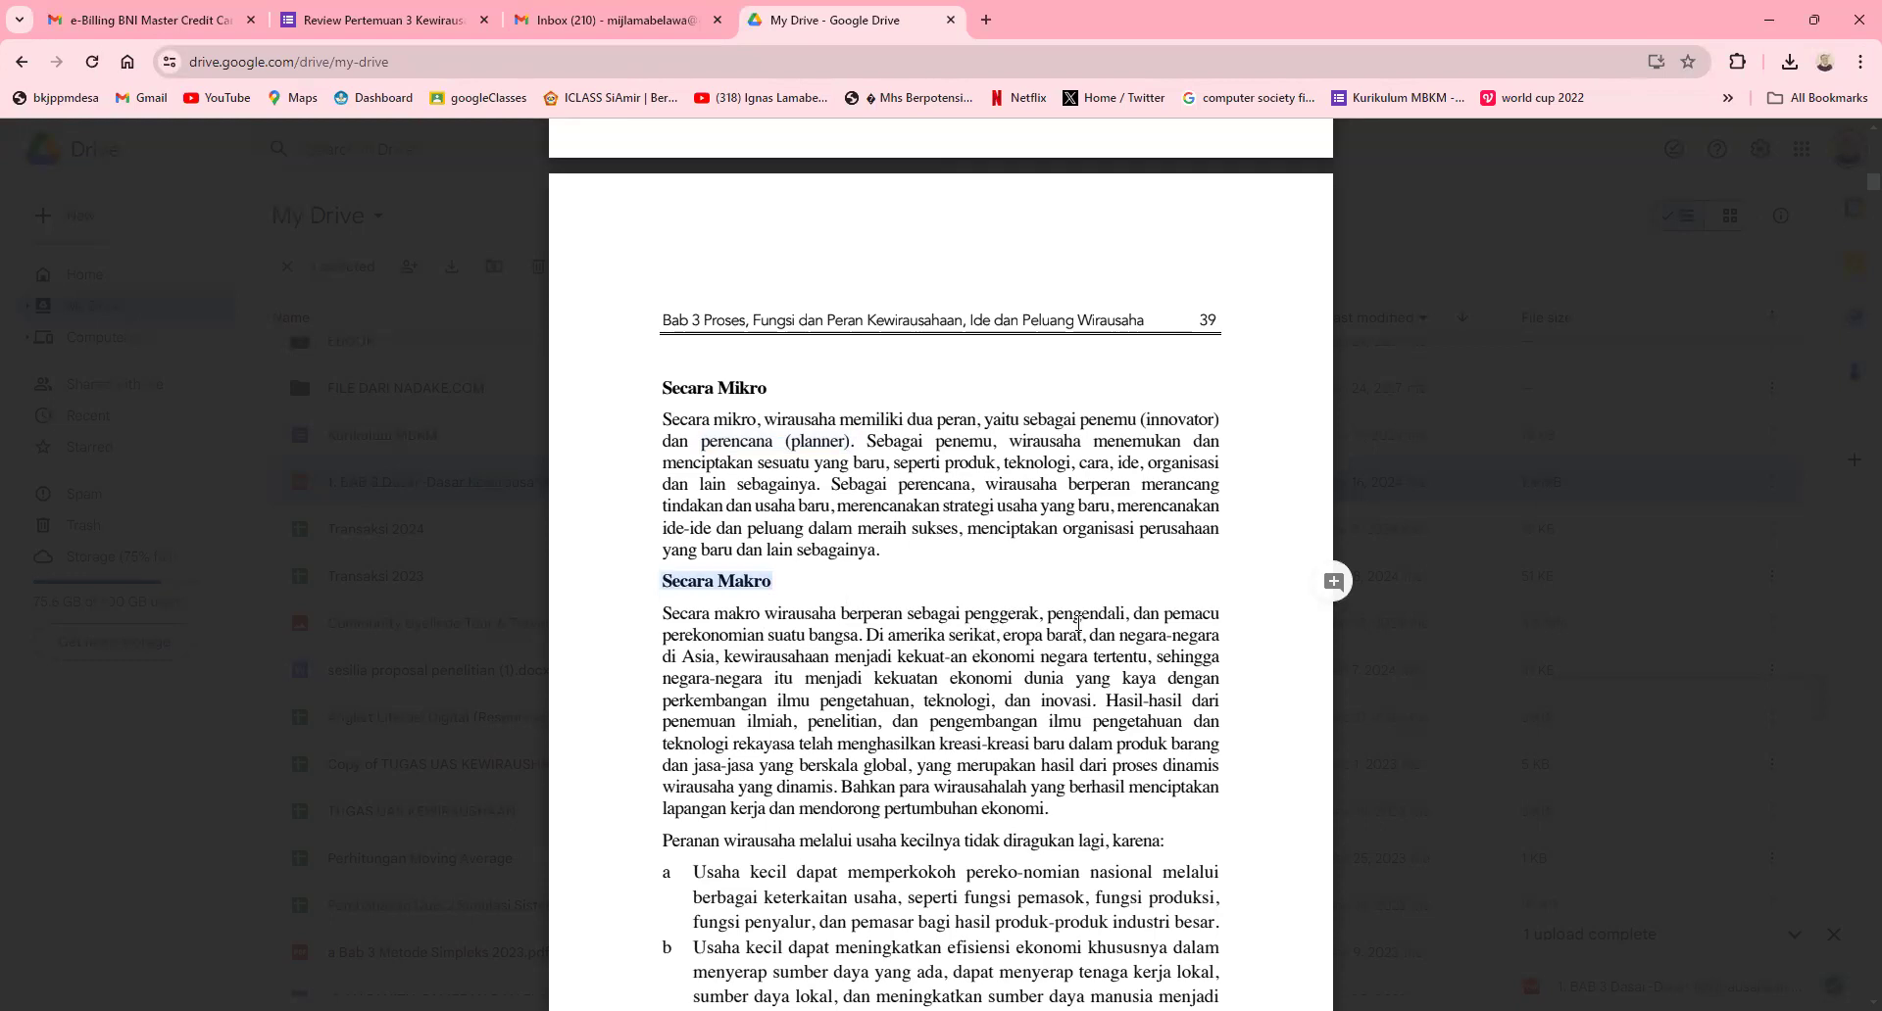
pyautogui.moveTo(663, 637); pyautogui.dragTo(798, 635)
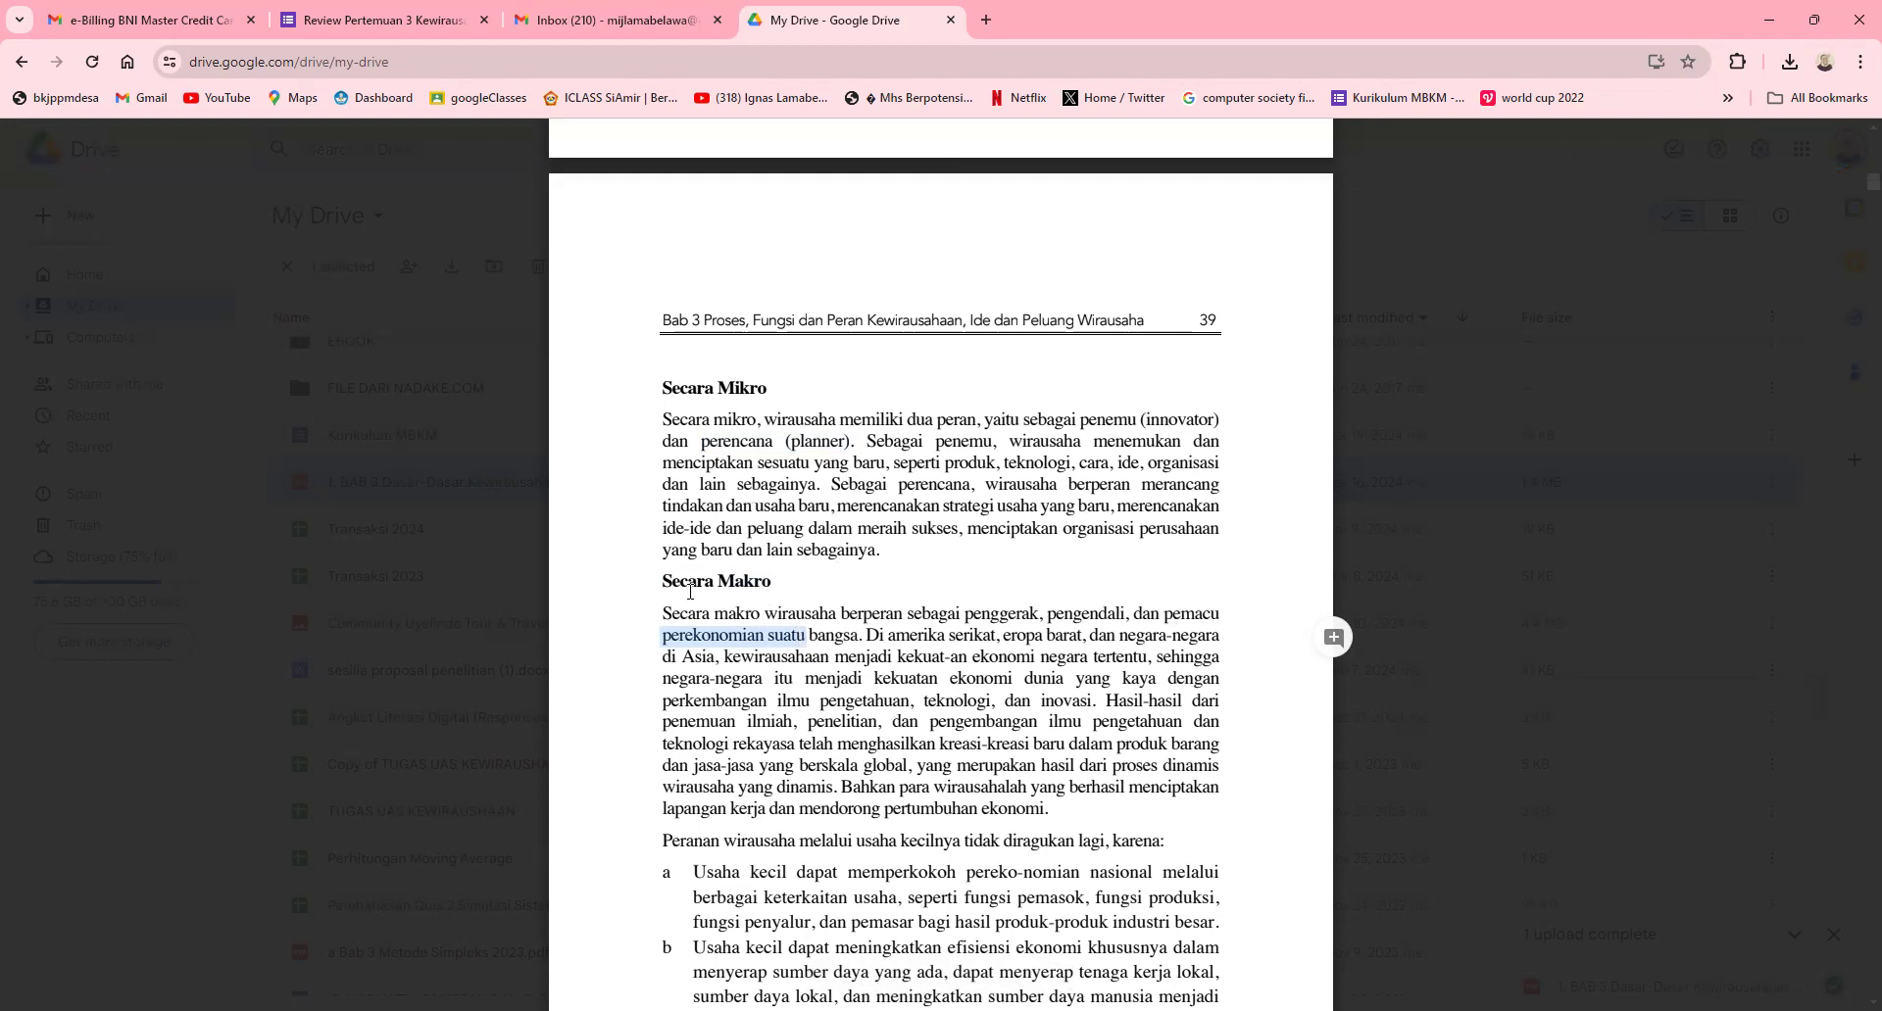
pyautogui.moveTo(667, 582); pyautogui.dragTo(756, 584)
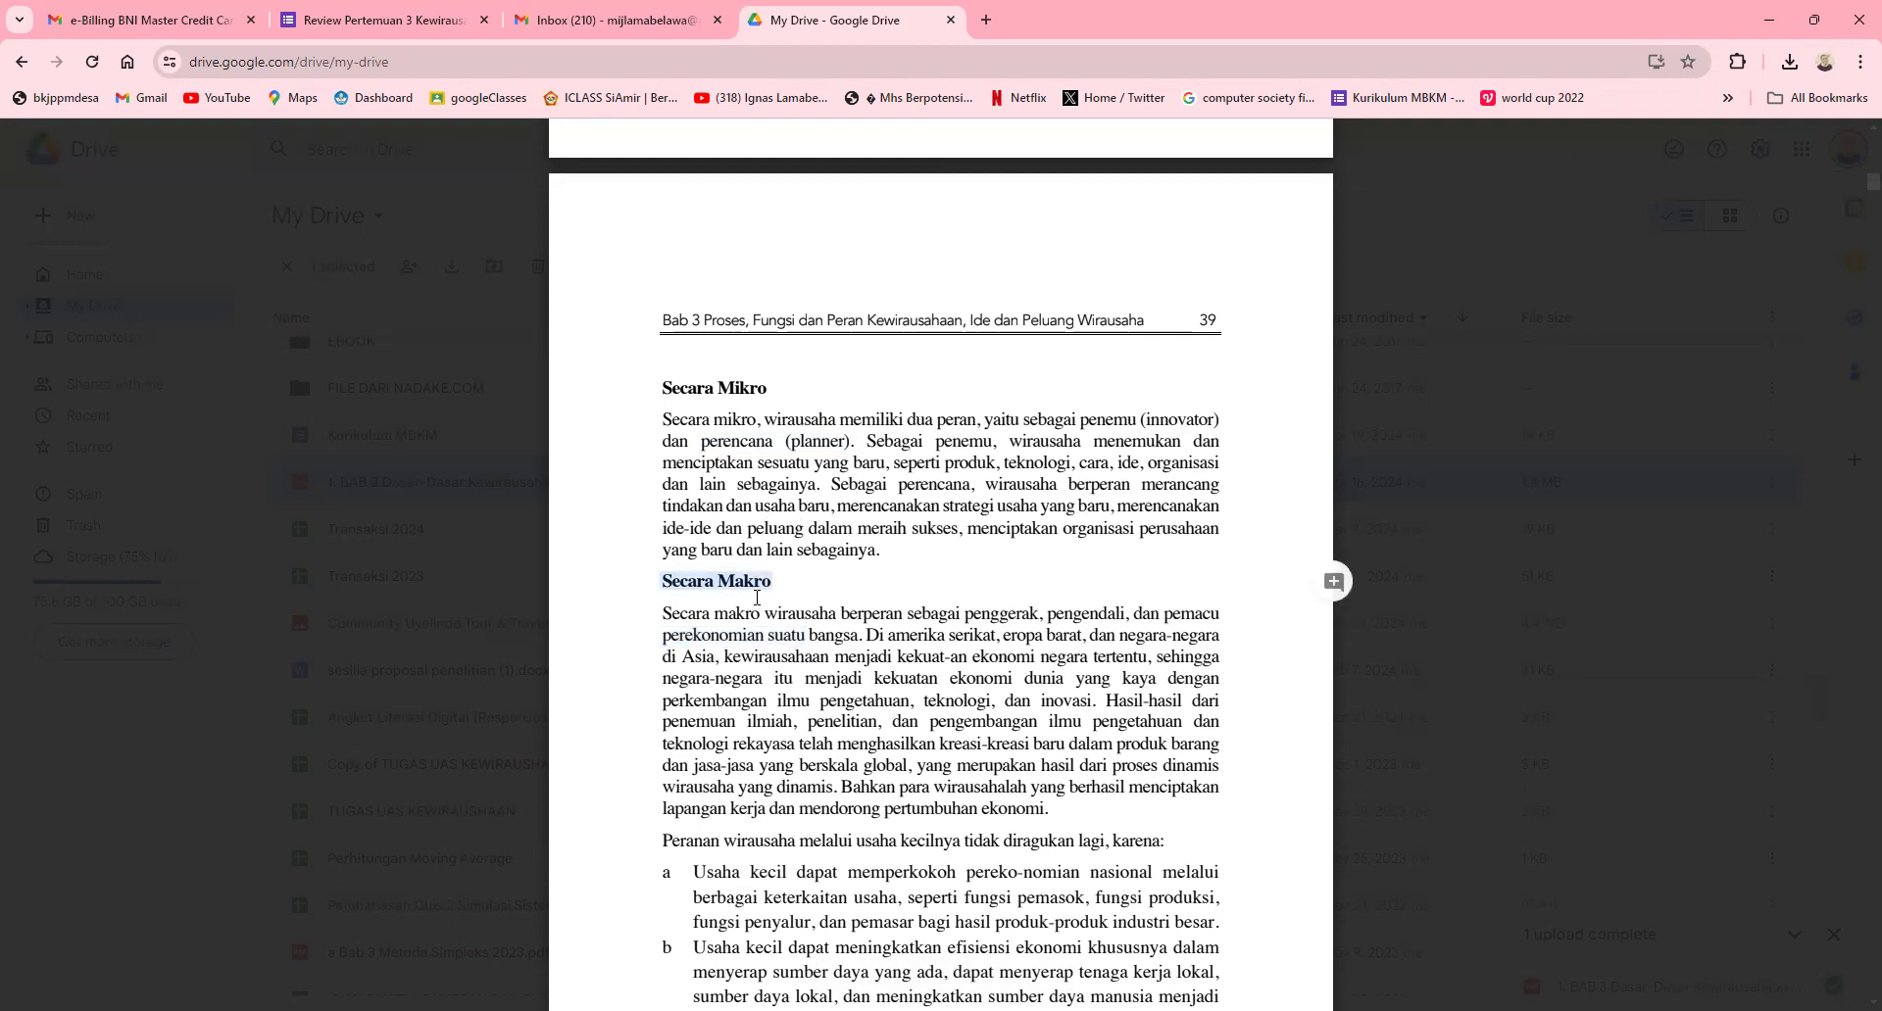
# Step: Recheck question 4's options, then highlight "pemacu perekonomian suatu bangsa" and the closing sentence on "lapangan kerja" under Secara Makro in the PDF
pyautogui.click(371, 22)
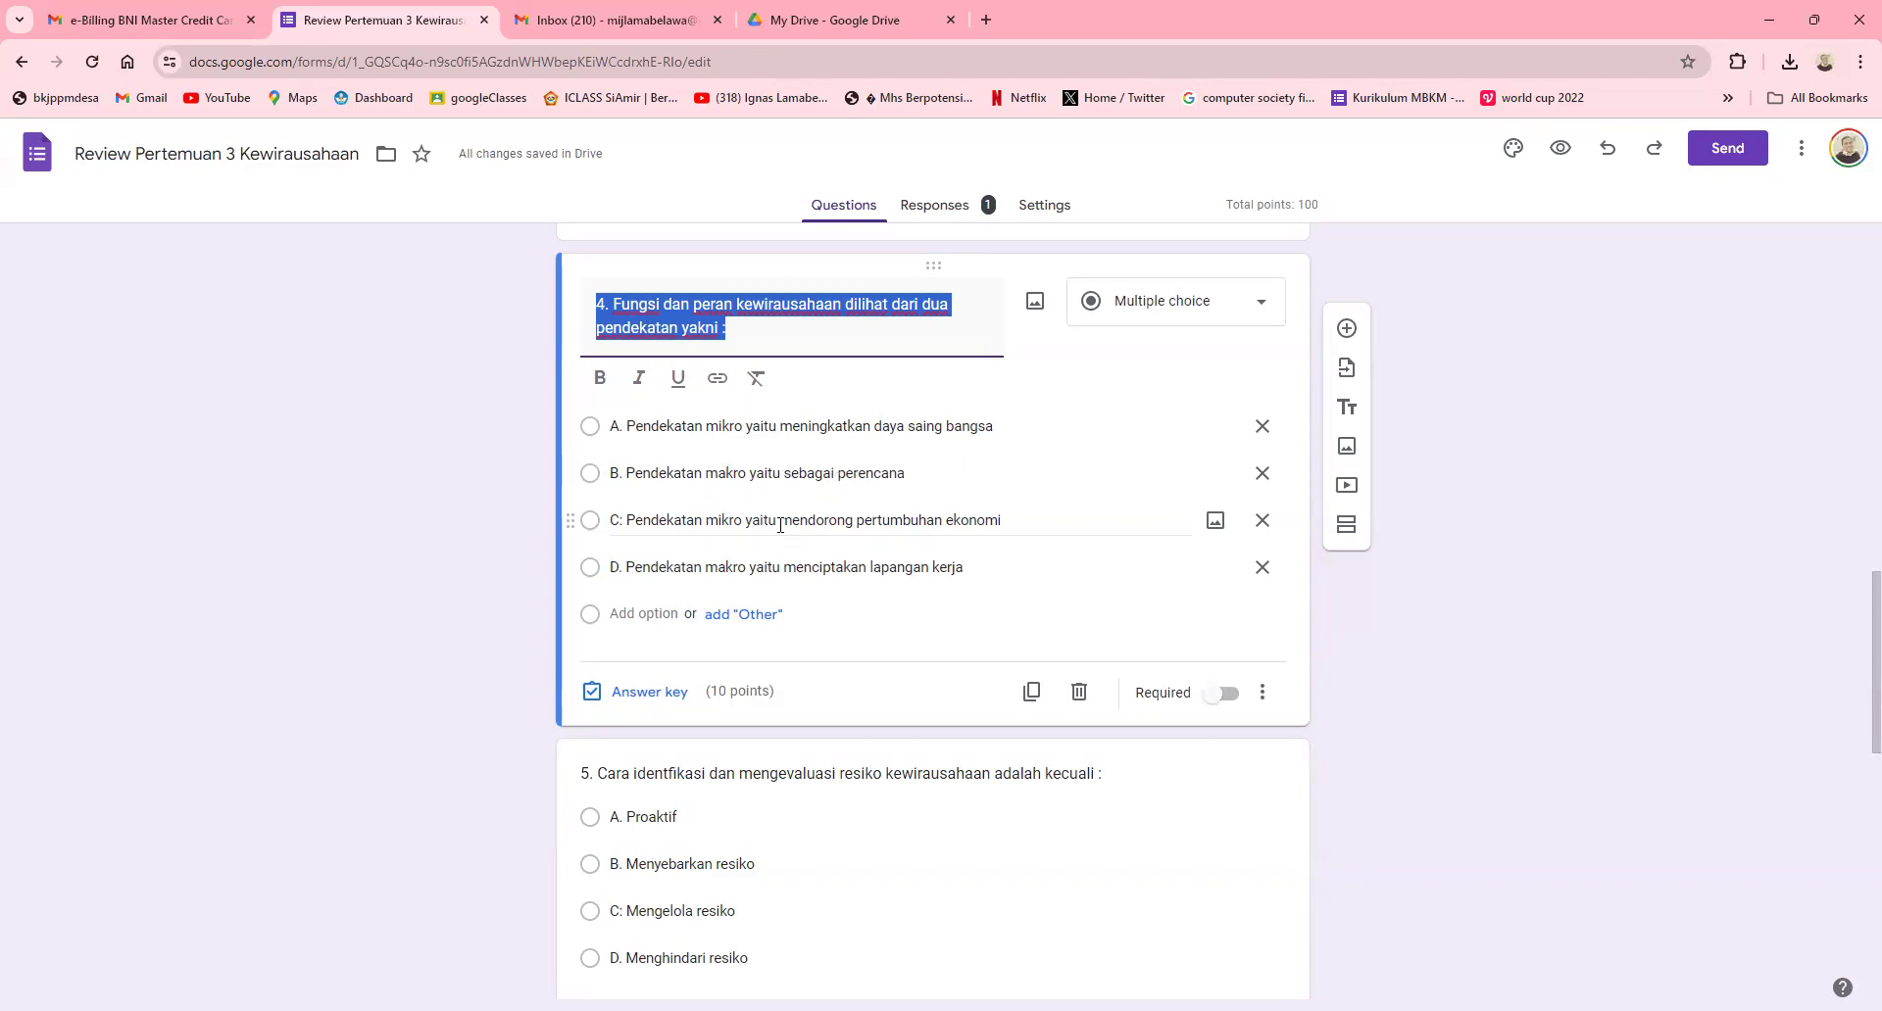
pyautogui.click(779, 22)
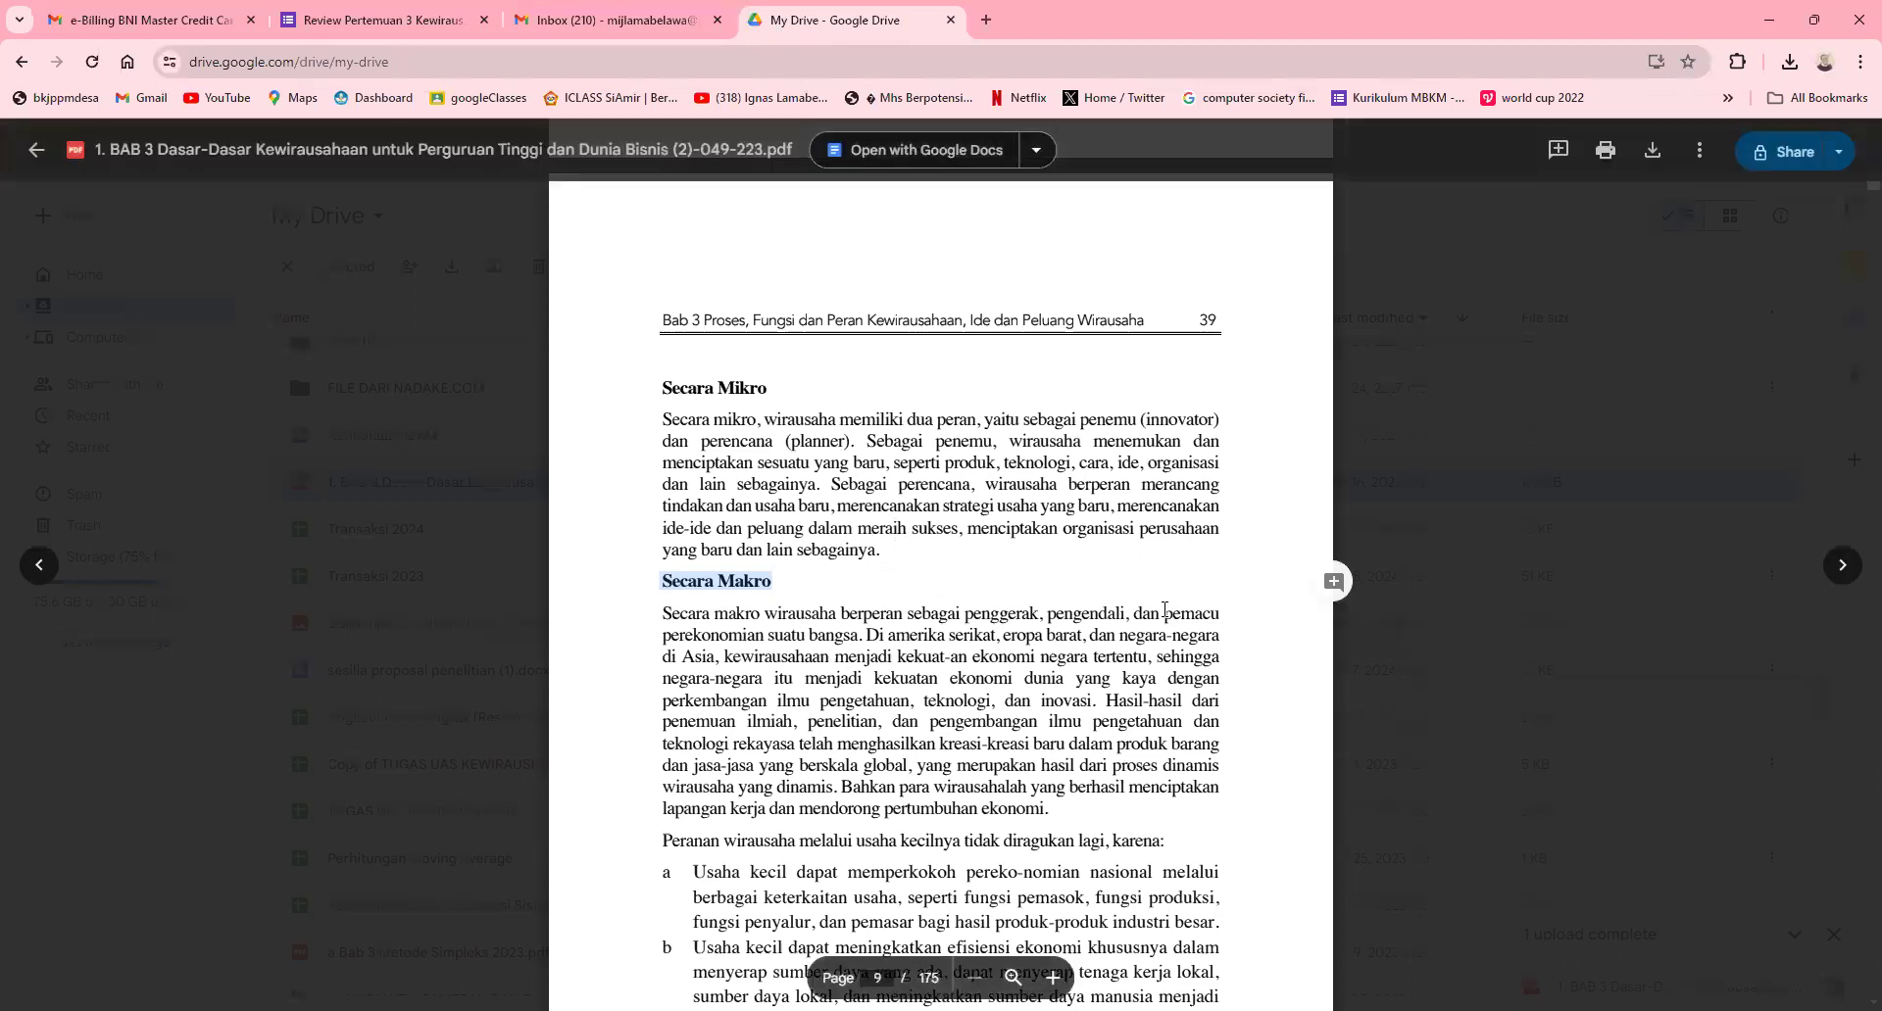
pyautogui.moveTo(1164, 612); pyautogui.dragTo(861, 639)
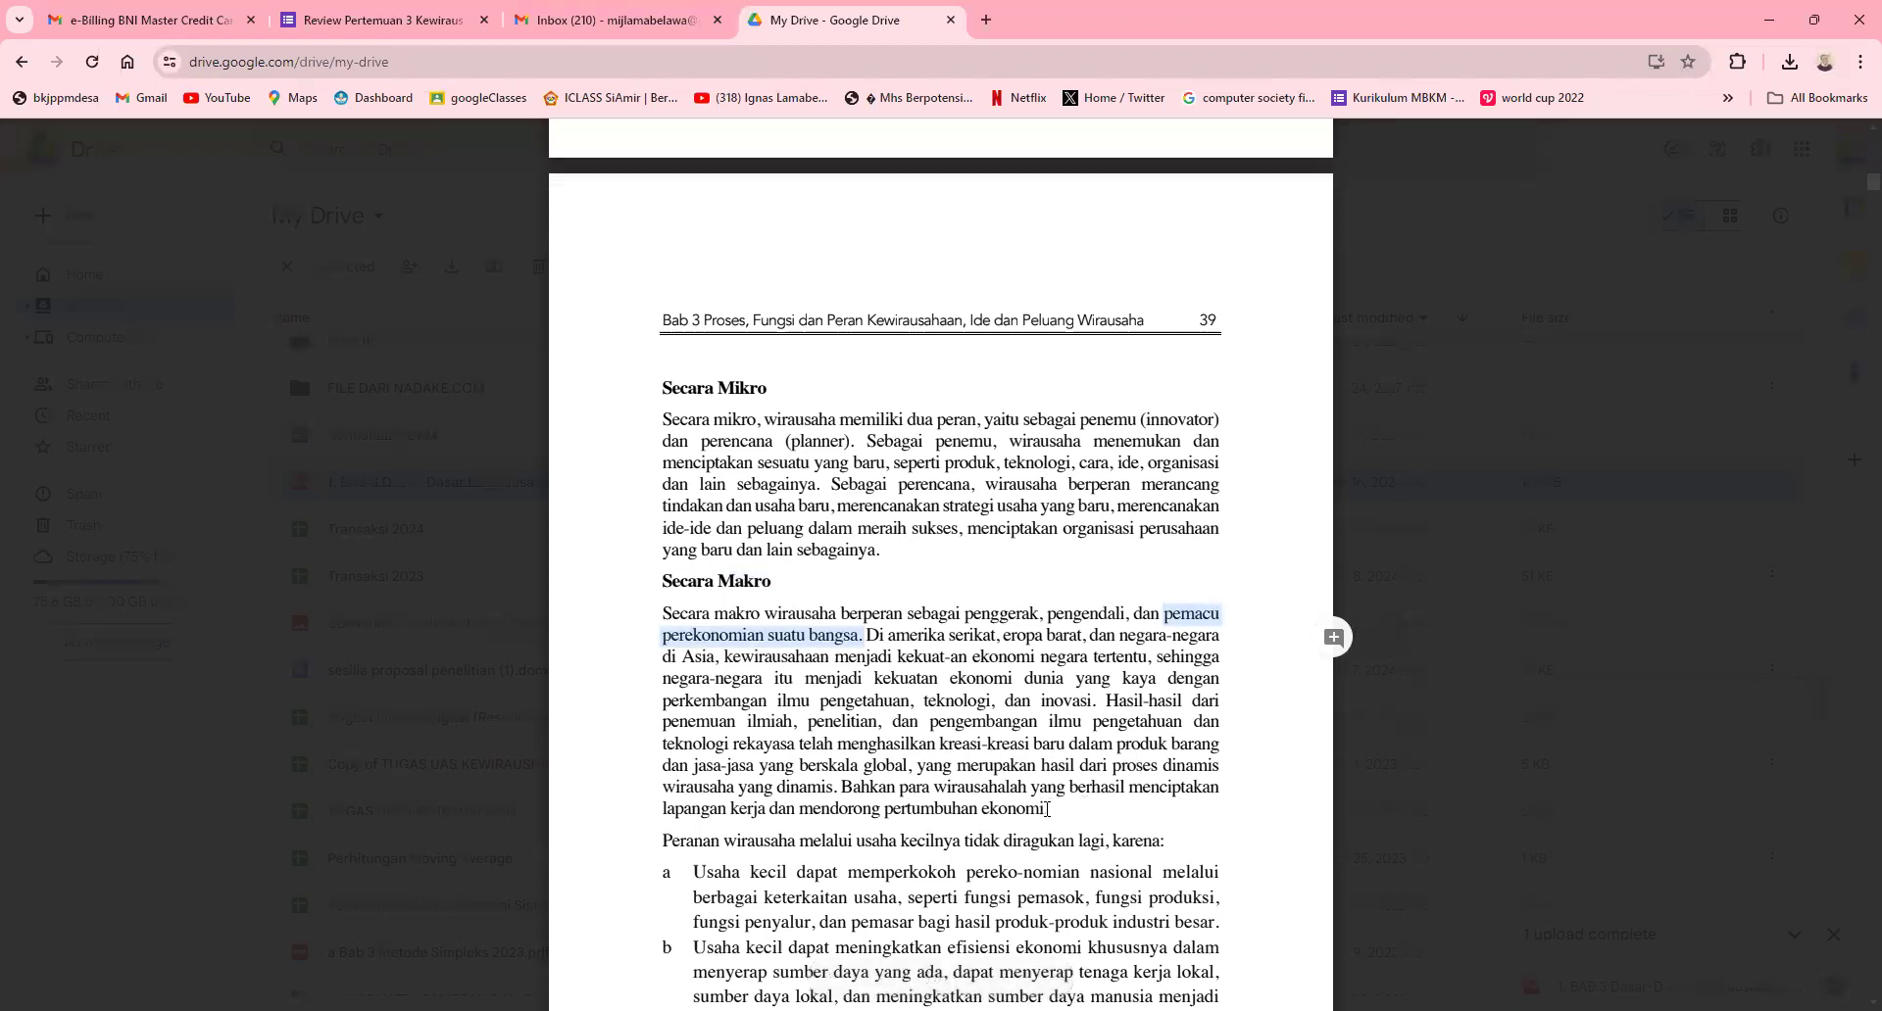
pyautogui.scroll(-1, 1046, 810)
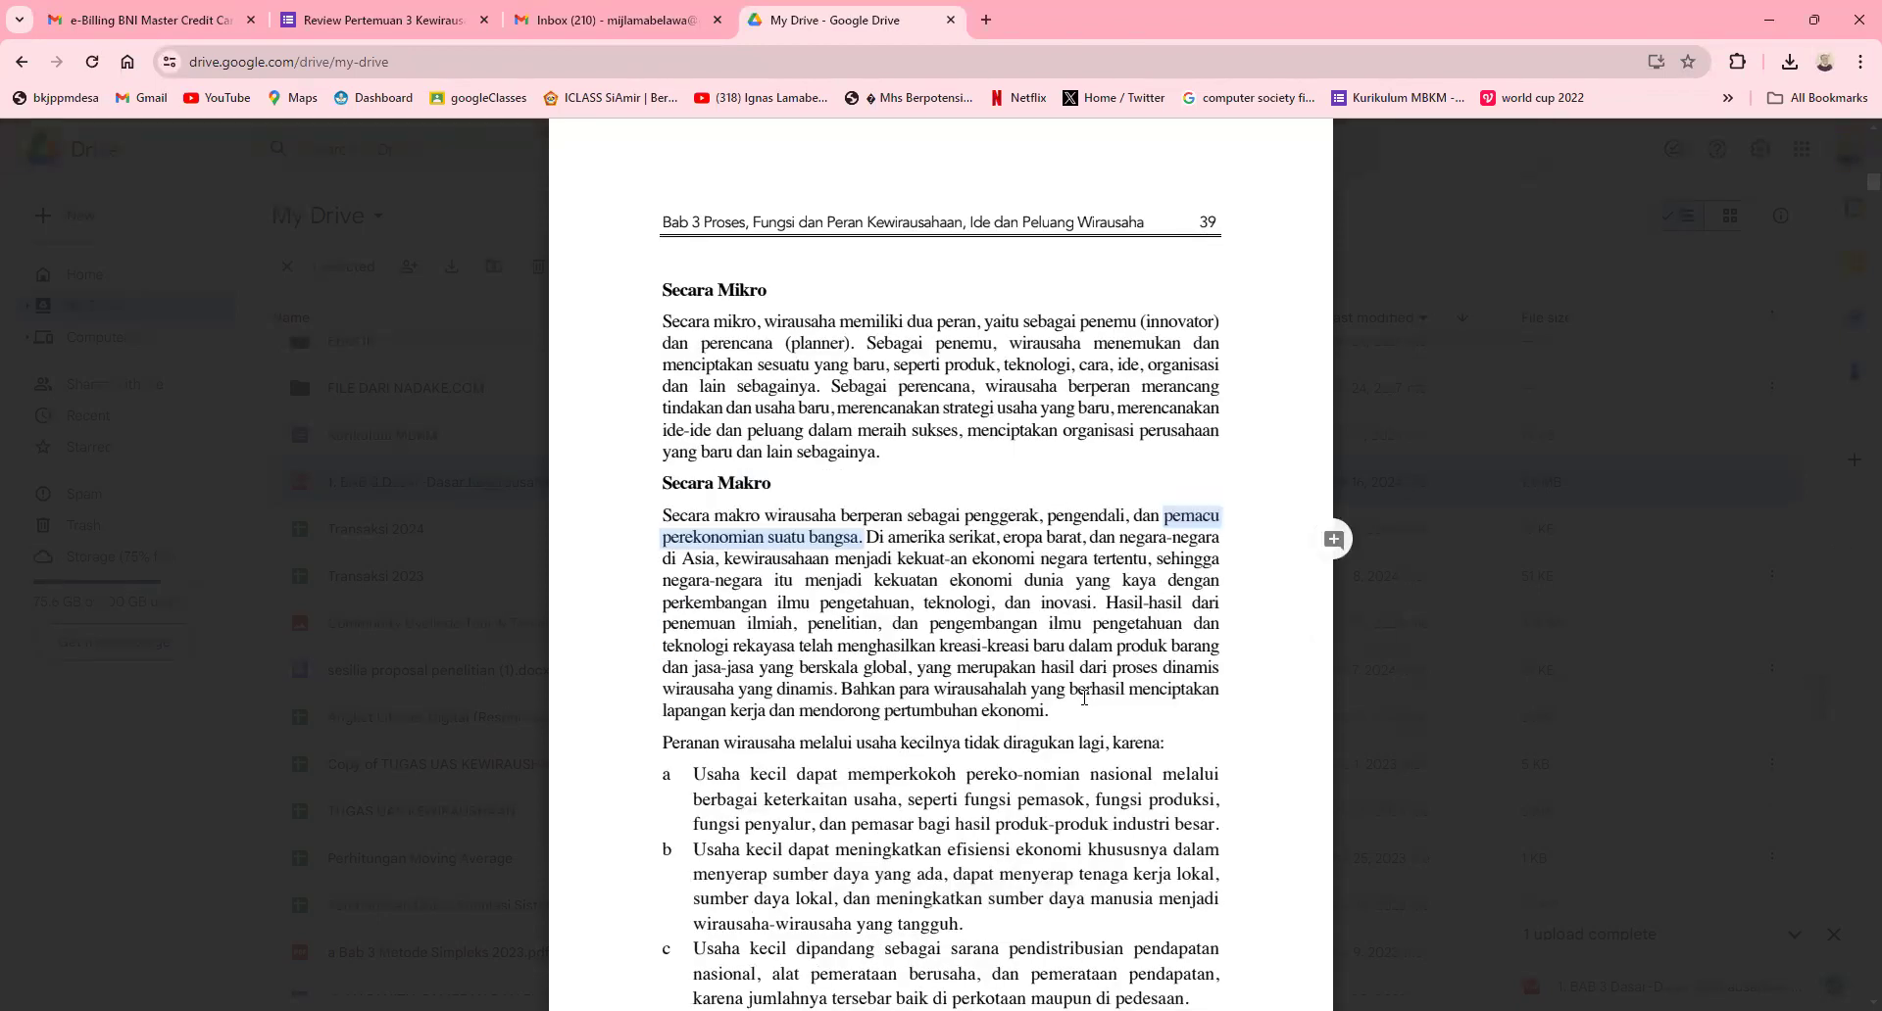
pyautogui.moveTo(848, 689); pyautogui.dragTo(1052, 714)
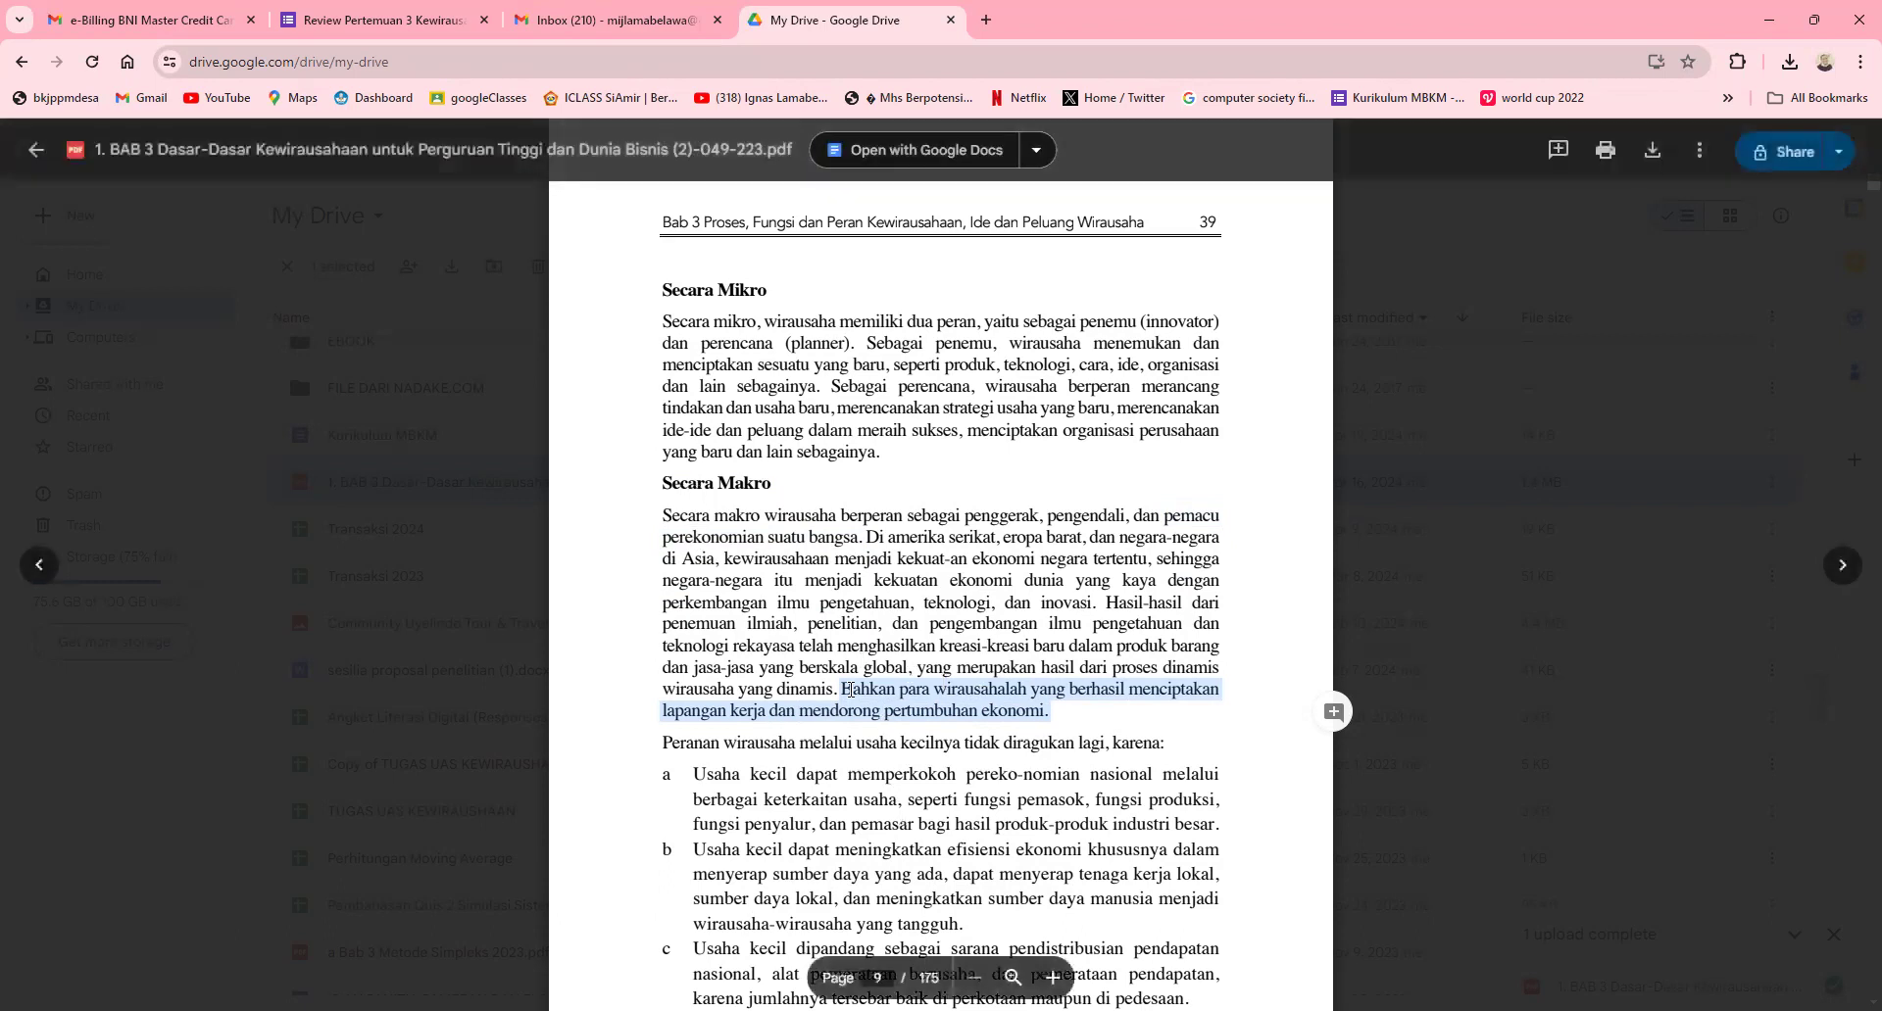
# Step: Return to the quiz in Google Forms and mark "D. Pendekatan makro yaitu menciptakan lapangan kerja" as the correct answer for question 4
pyautogui.click(399, 35)
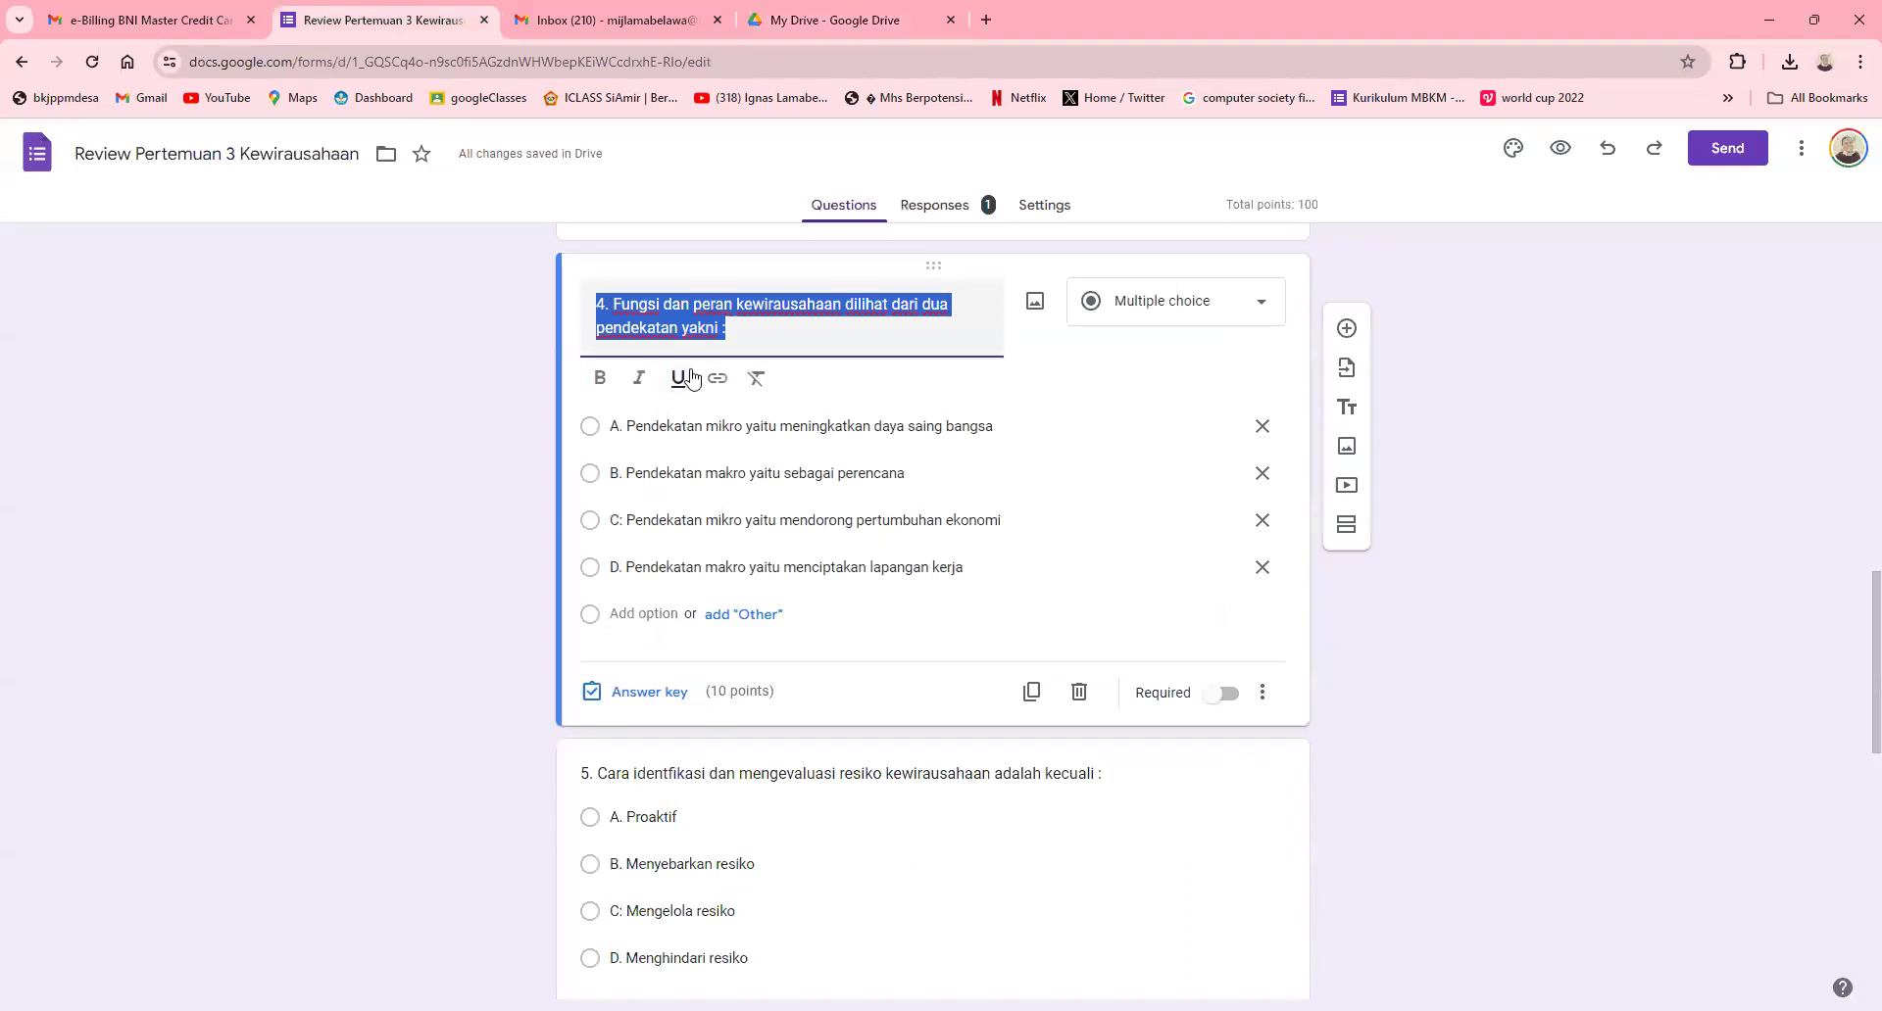
pyautogui.click(630, 694)
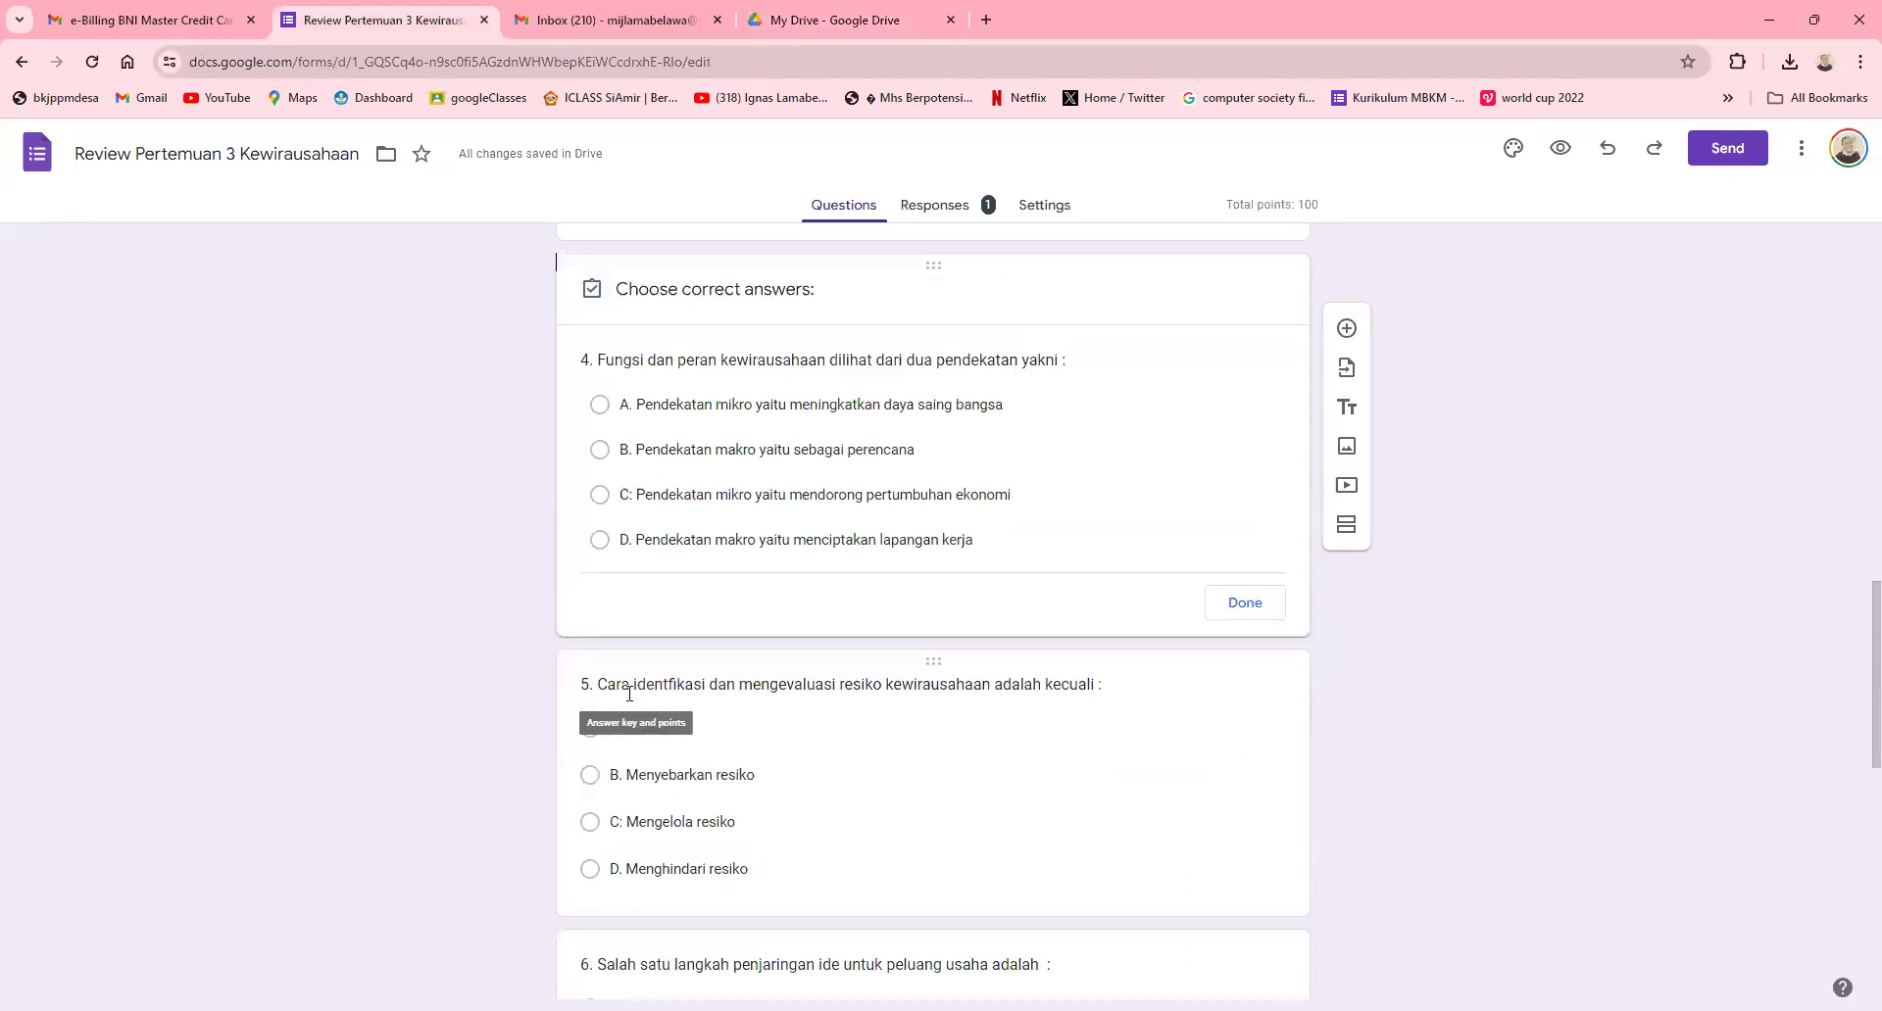
pyautogui.click(599, 544)
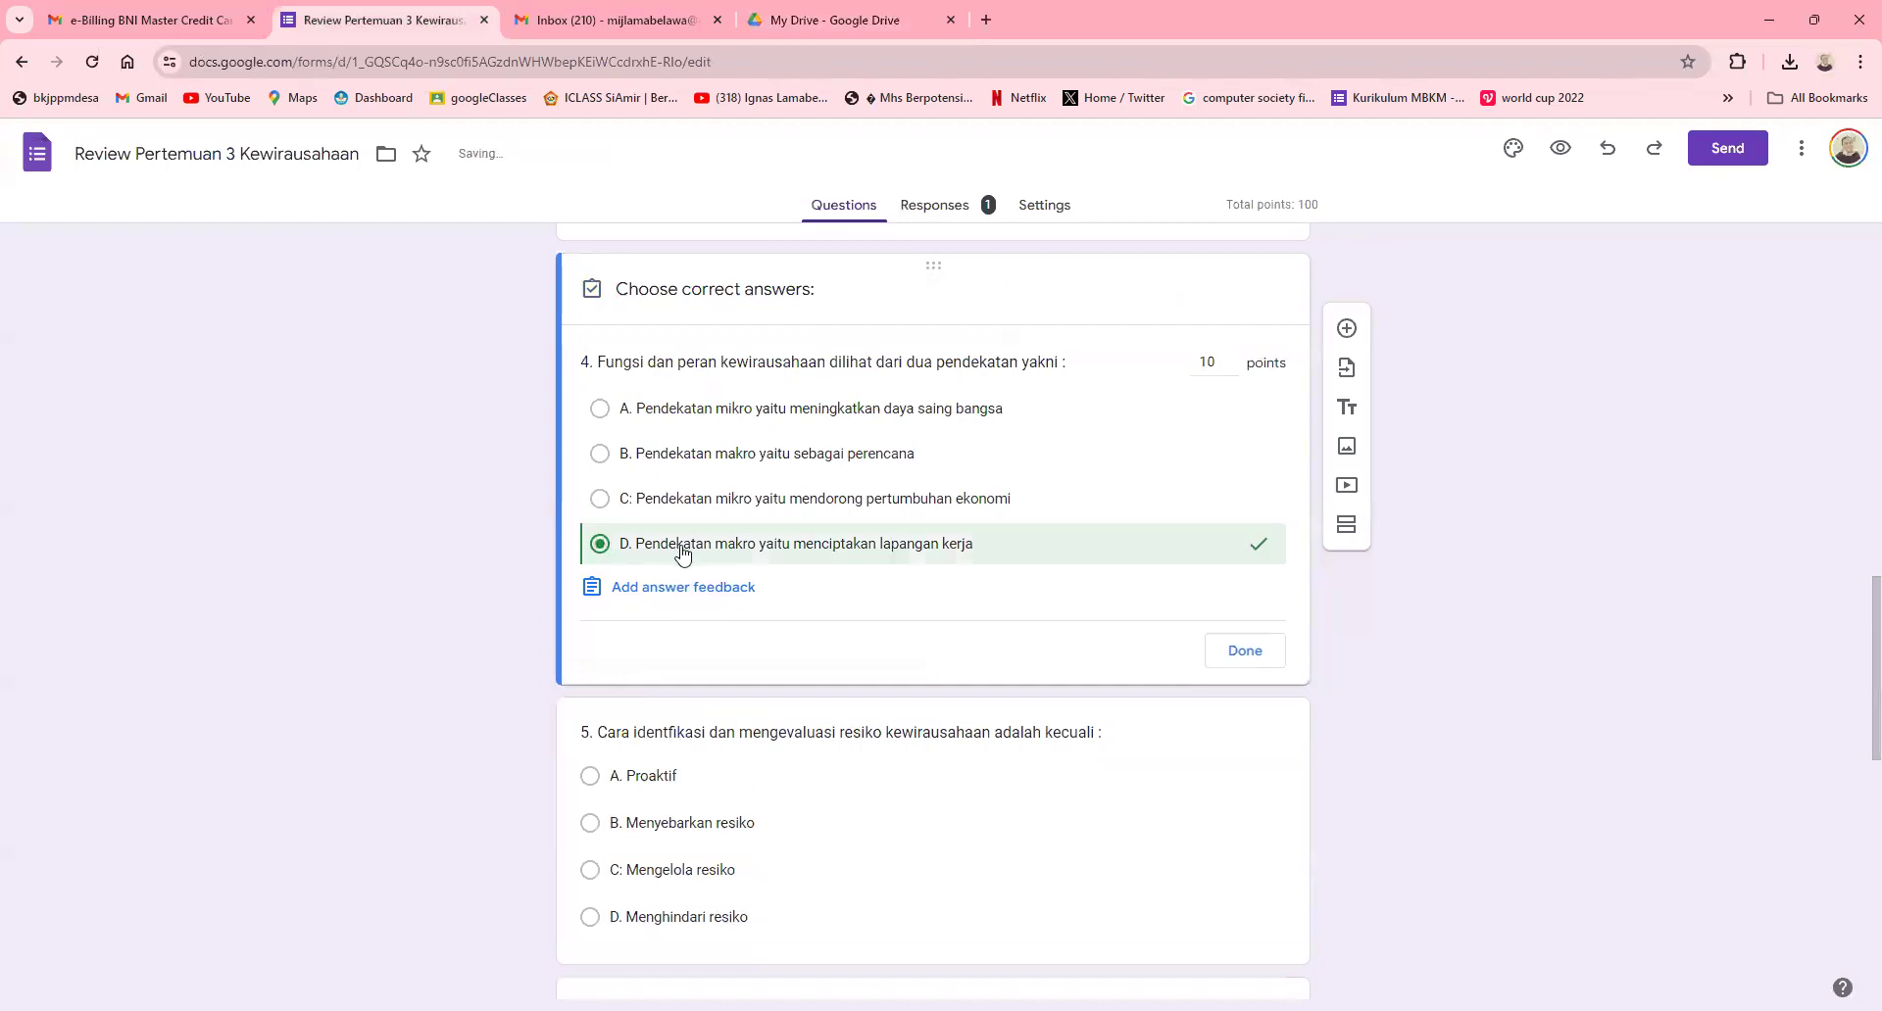
pyautogui.click(1248, 662)
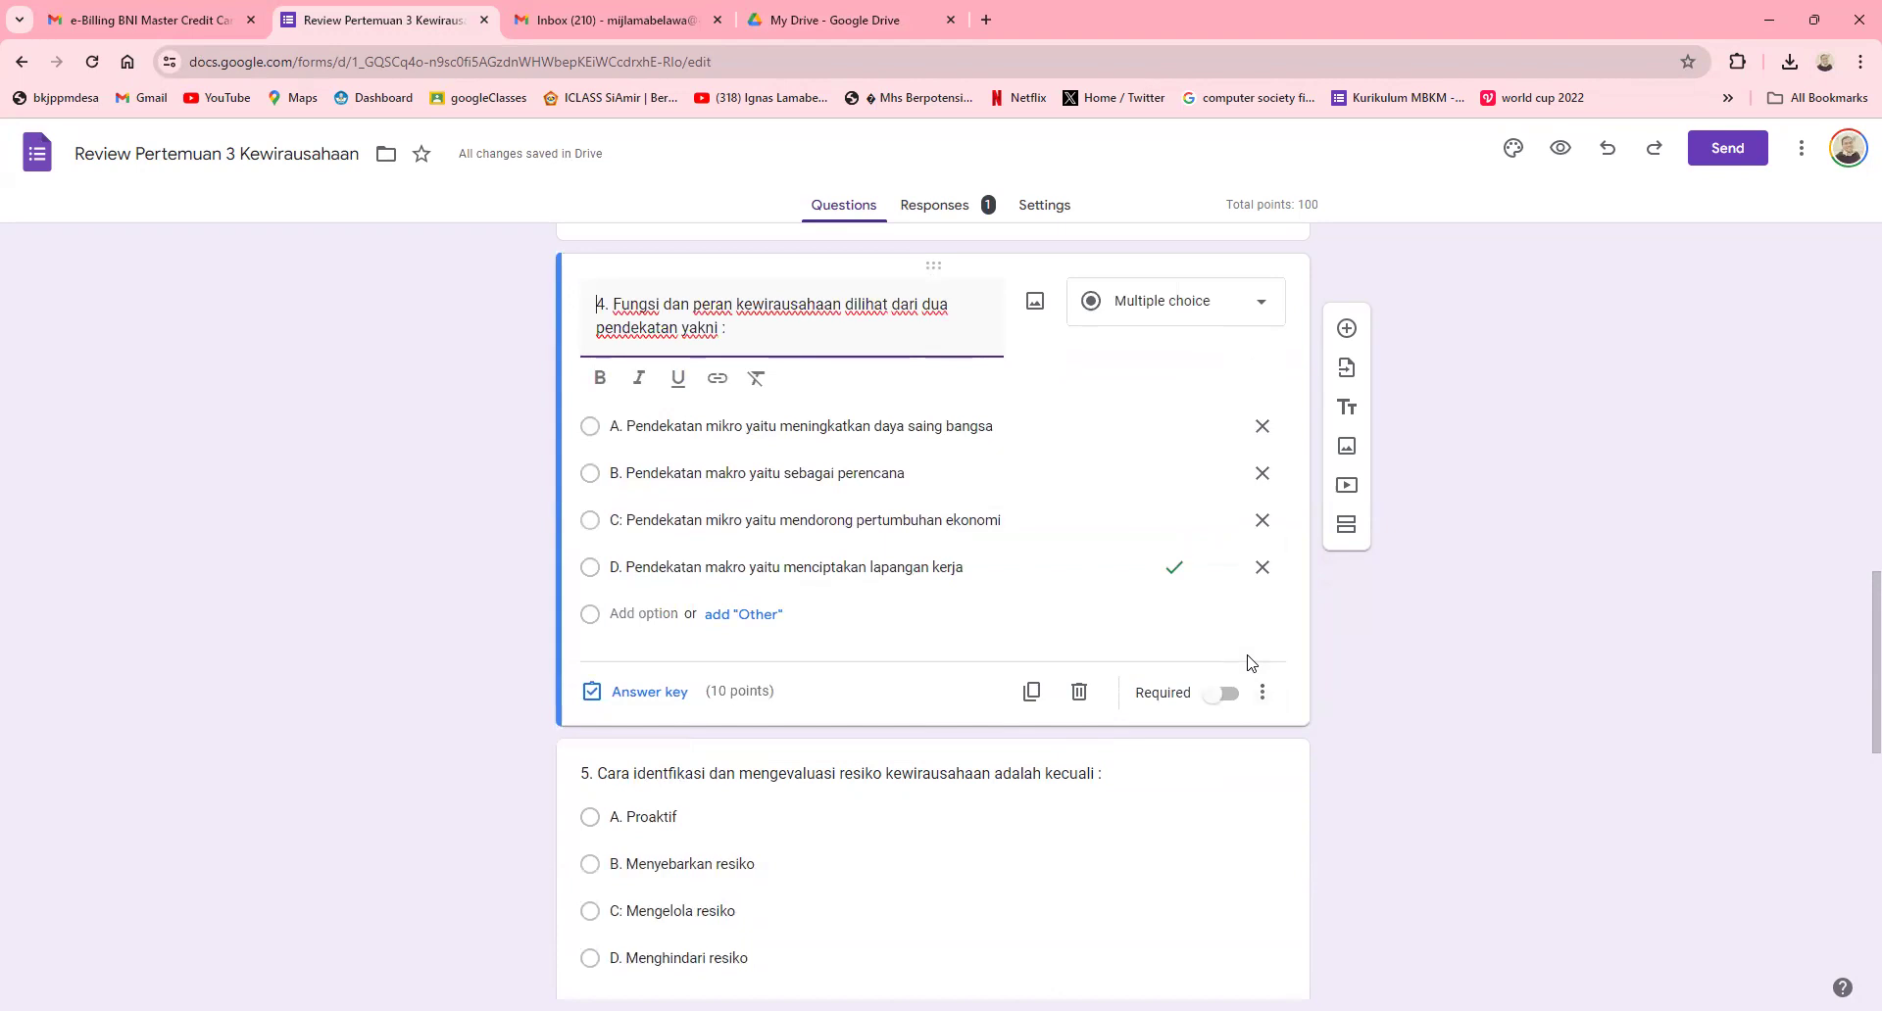
# Step: Read question 5 in the quiz, then find the passage on identifying and evaluating risk in section 3.4 of the PDF
pyautogui.scroll(-2, 1065, 705)
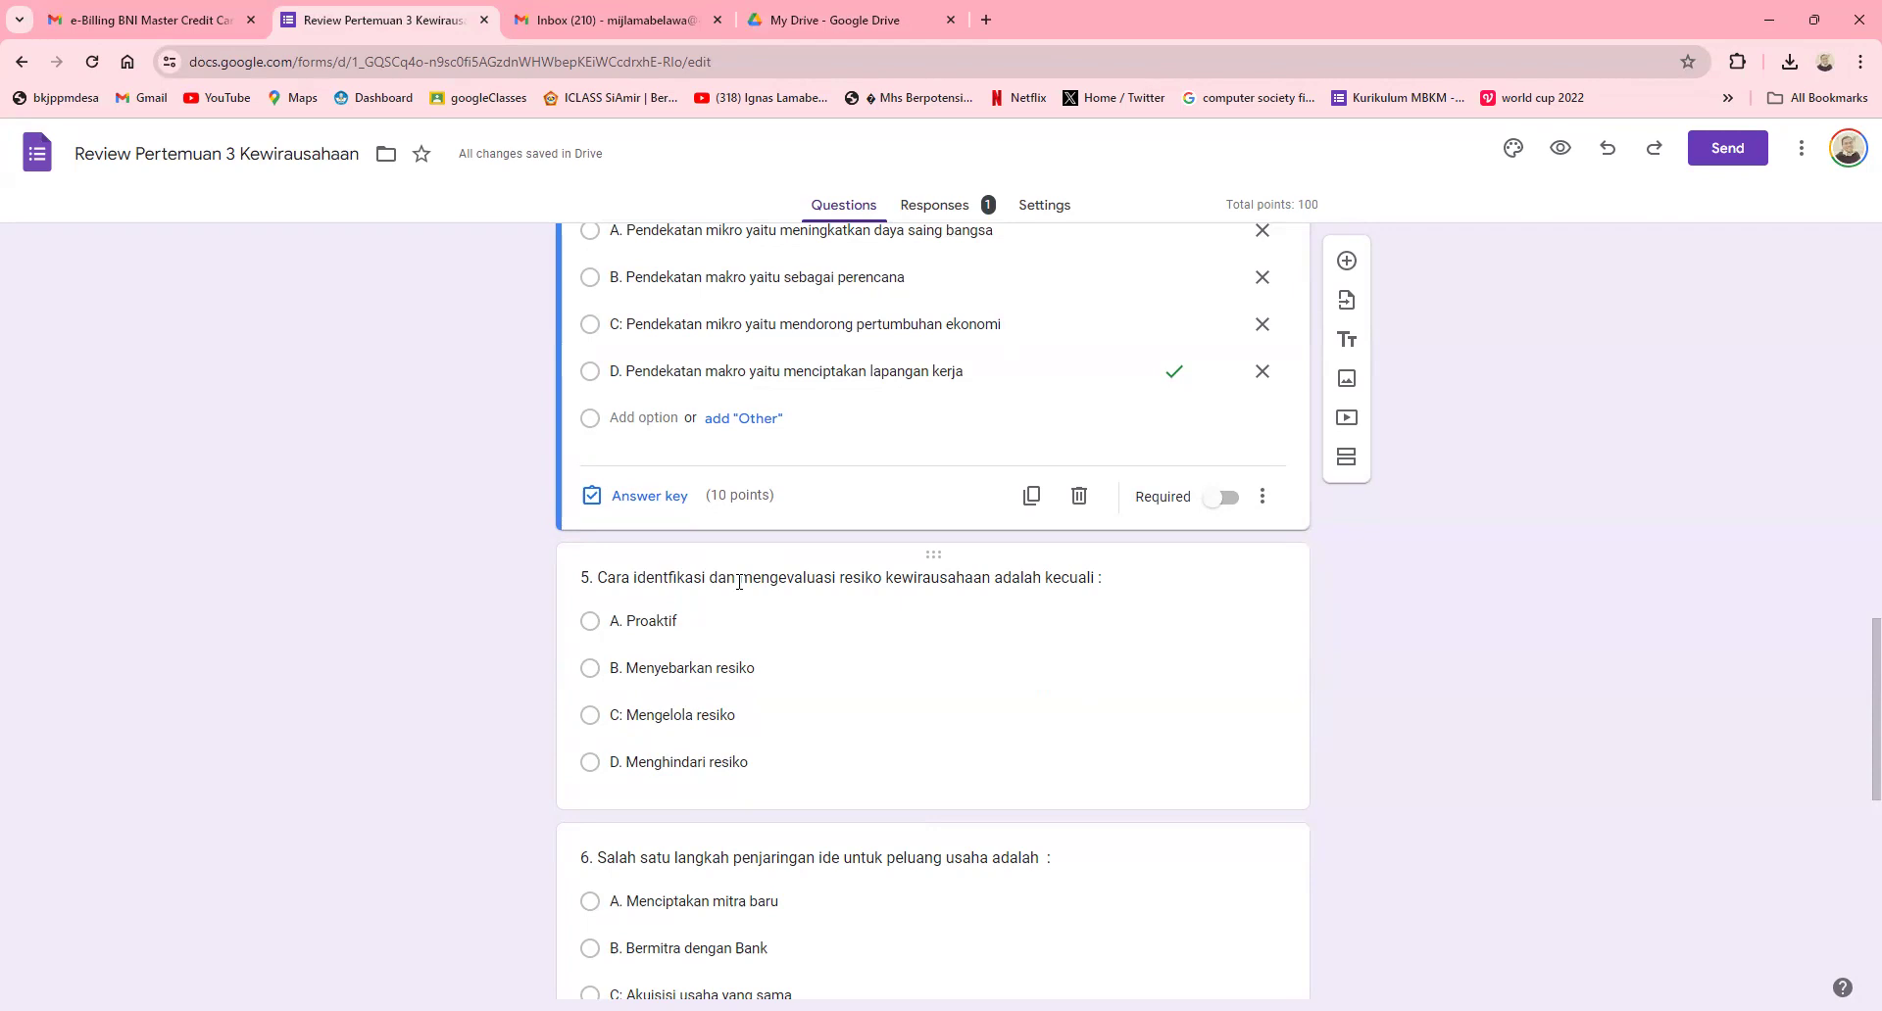
pyautogui.click(801, 31)
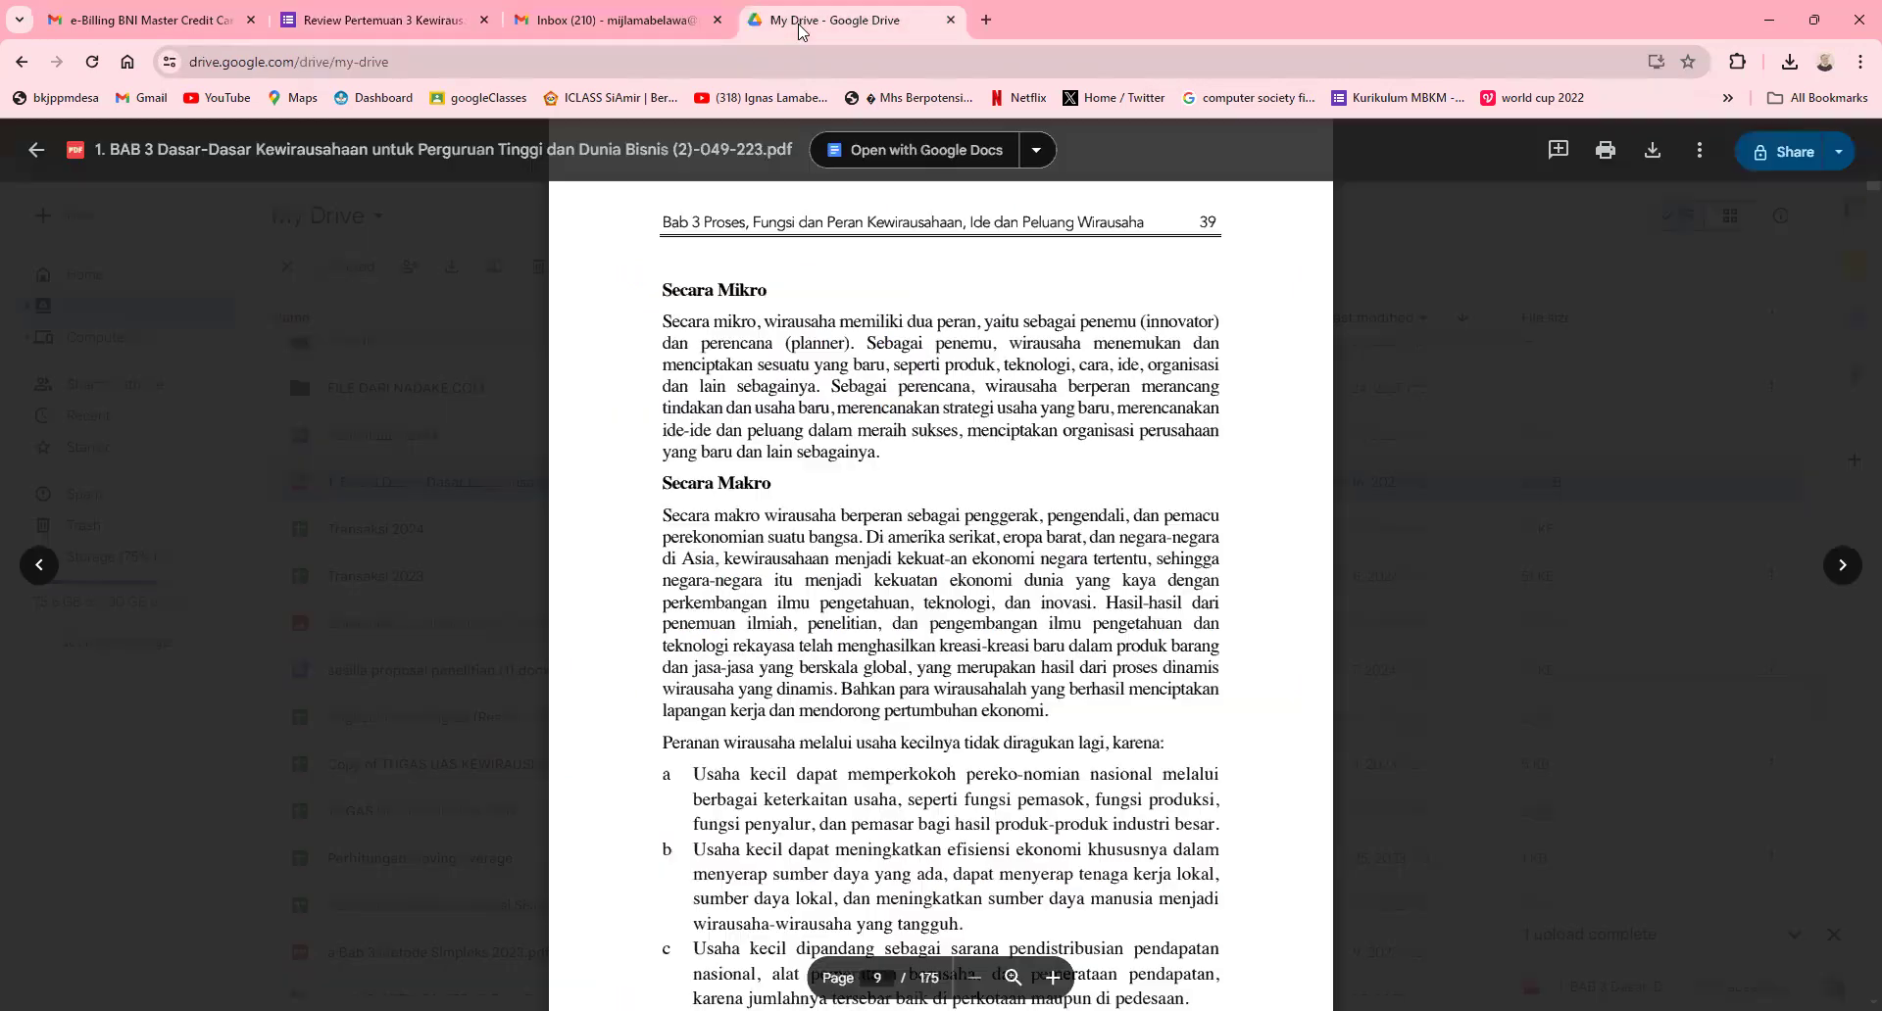
pyautogui.scroll(-10, 998, 761)
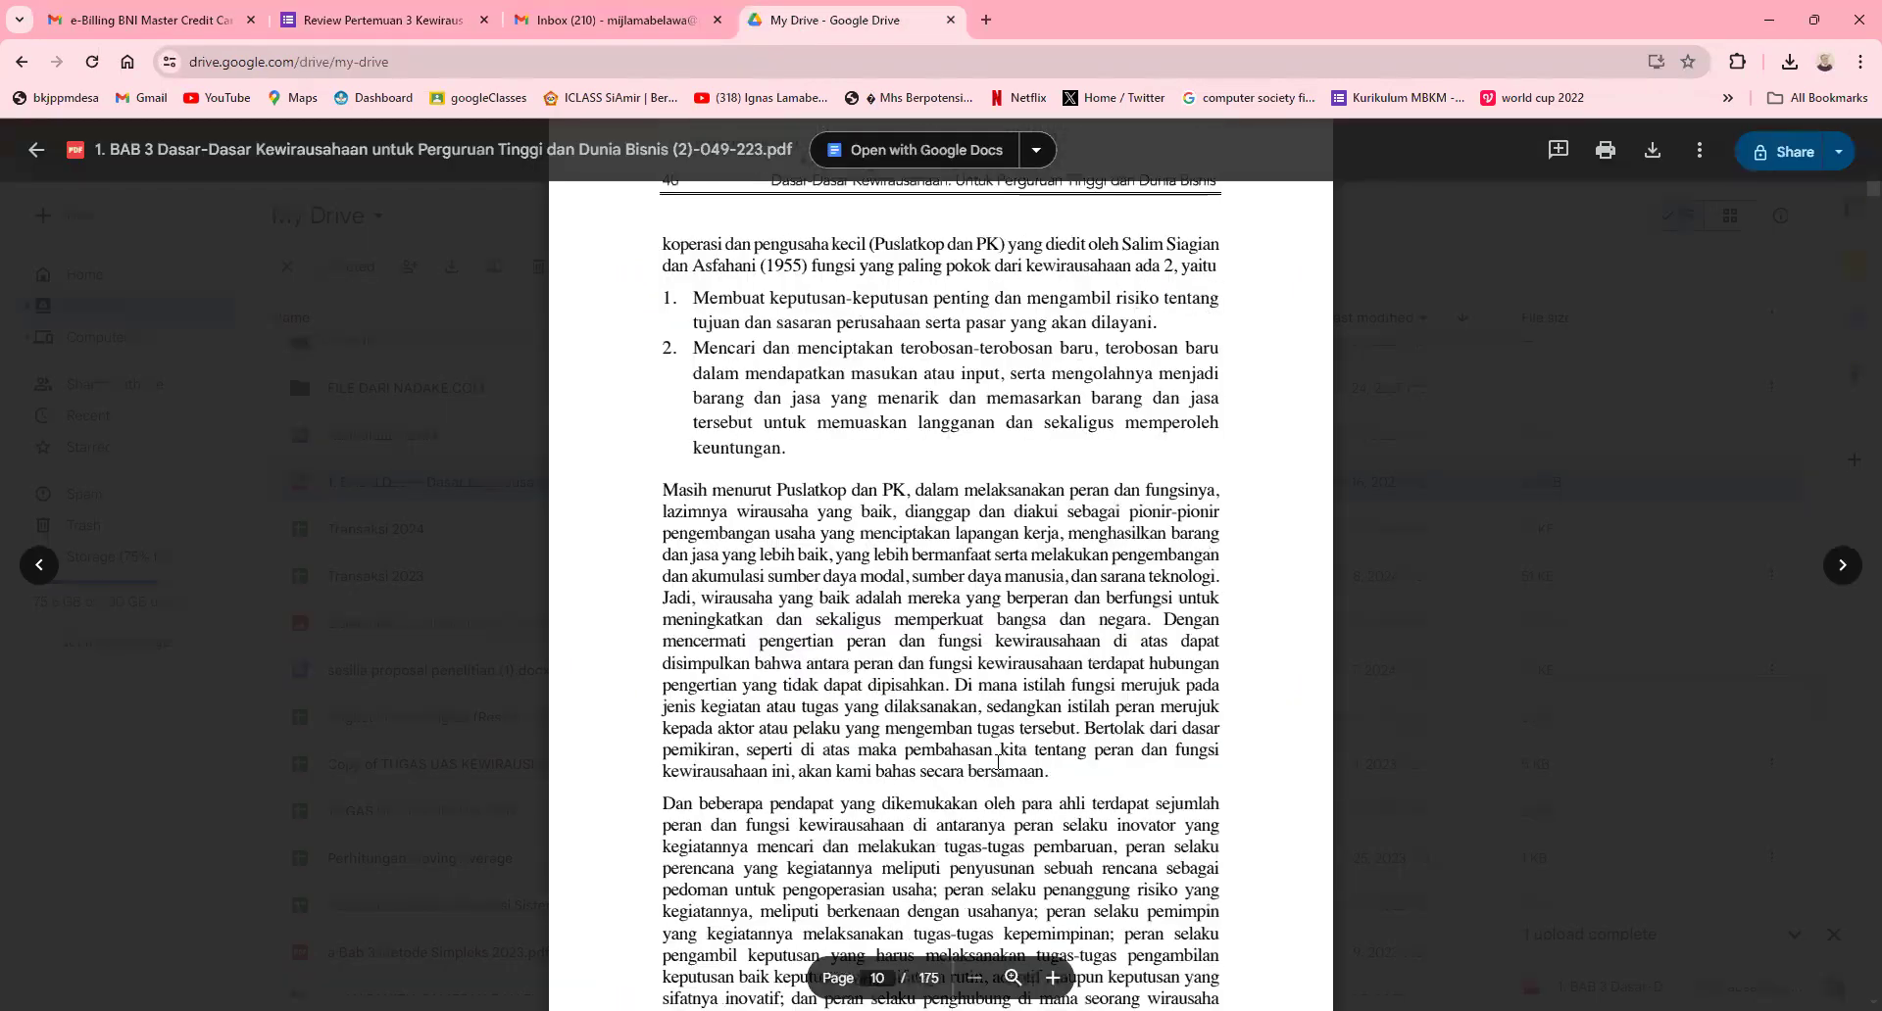
pyautogui.scroll(-12, 997, 761)
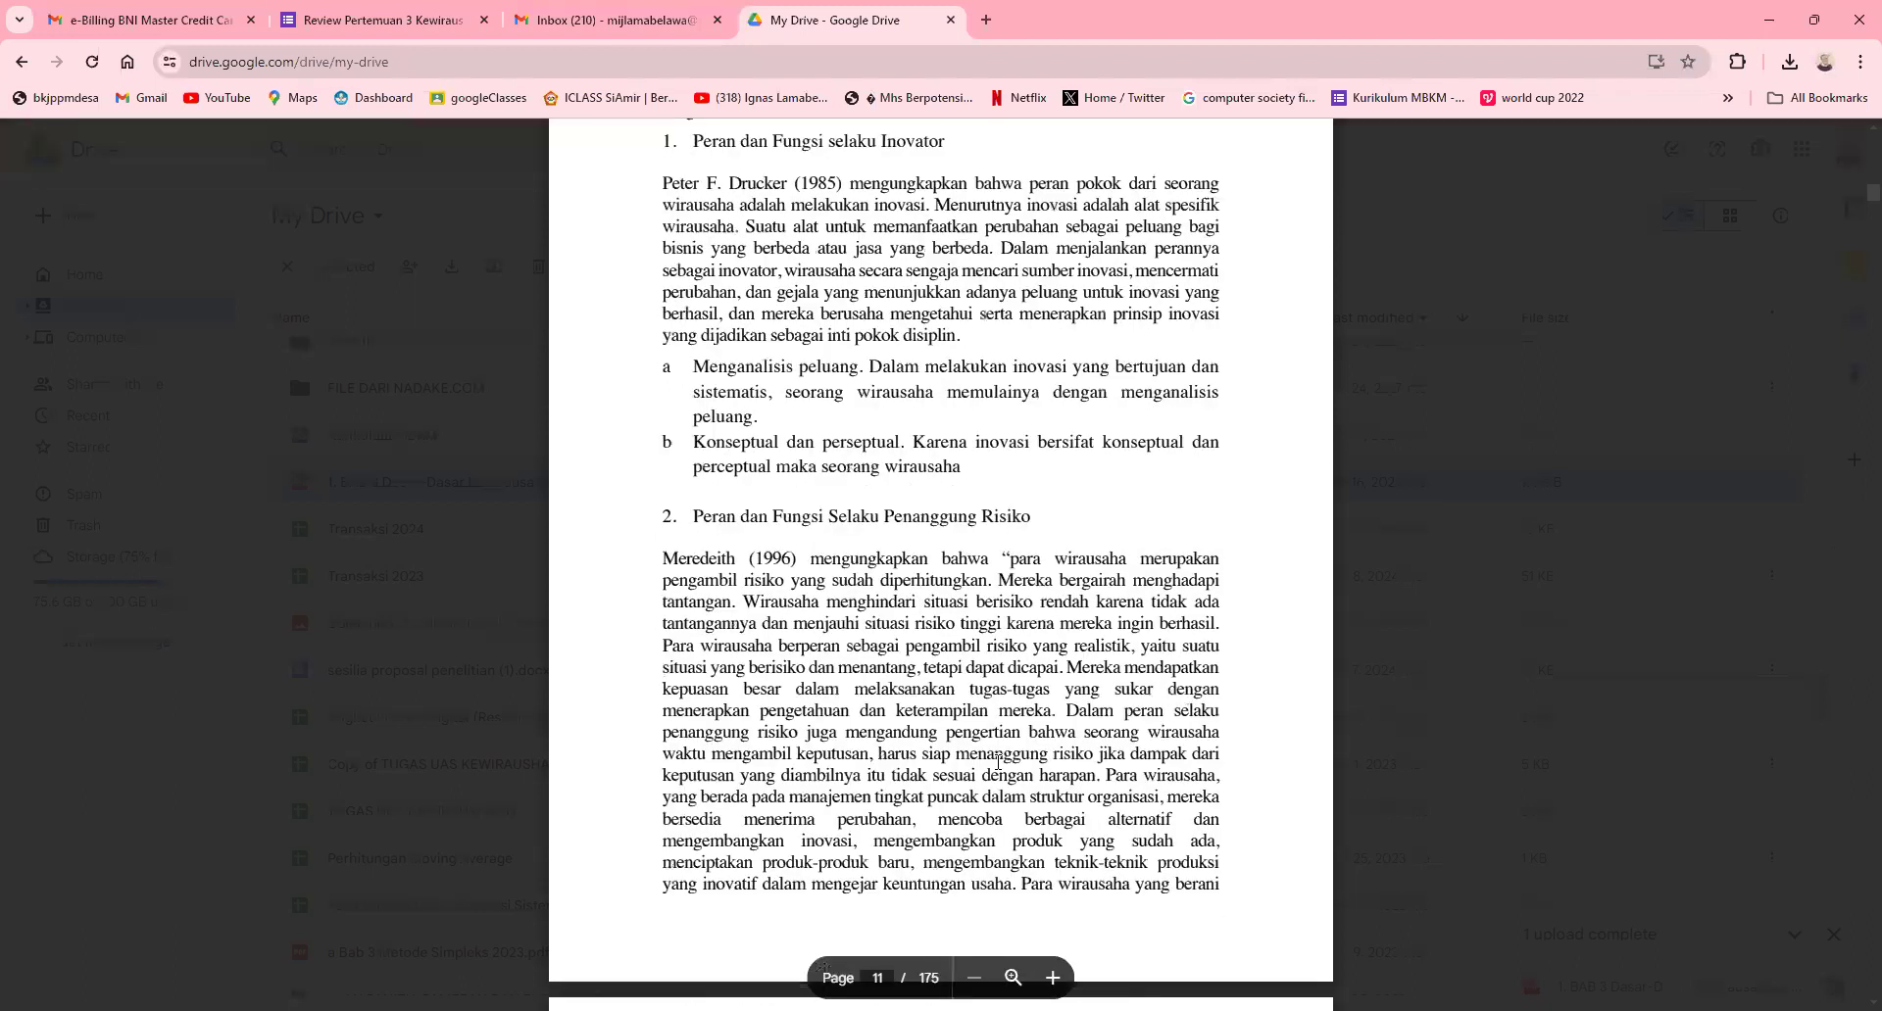
pyautogui.scroll(-15, 998, 762)
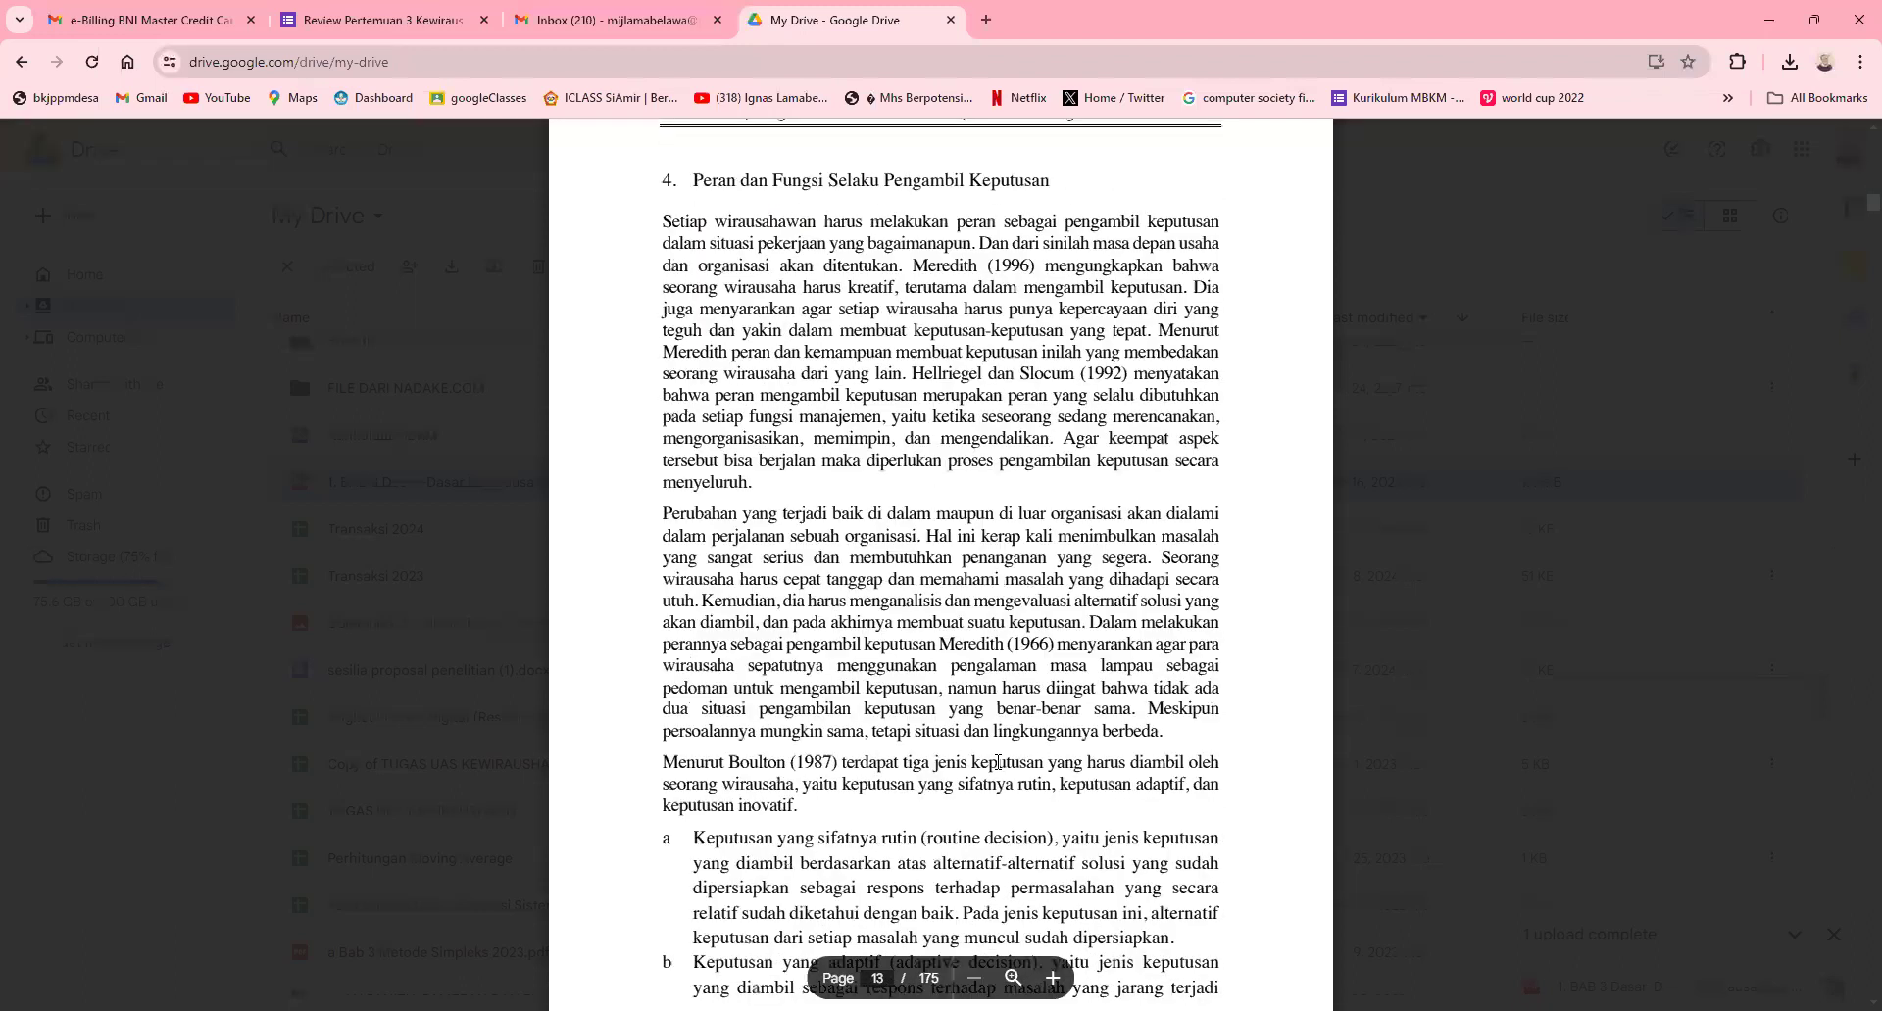
pyautogui.scroll(-12, 997, 762)
pyautogui.scroll(-12, 998, 762)
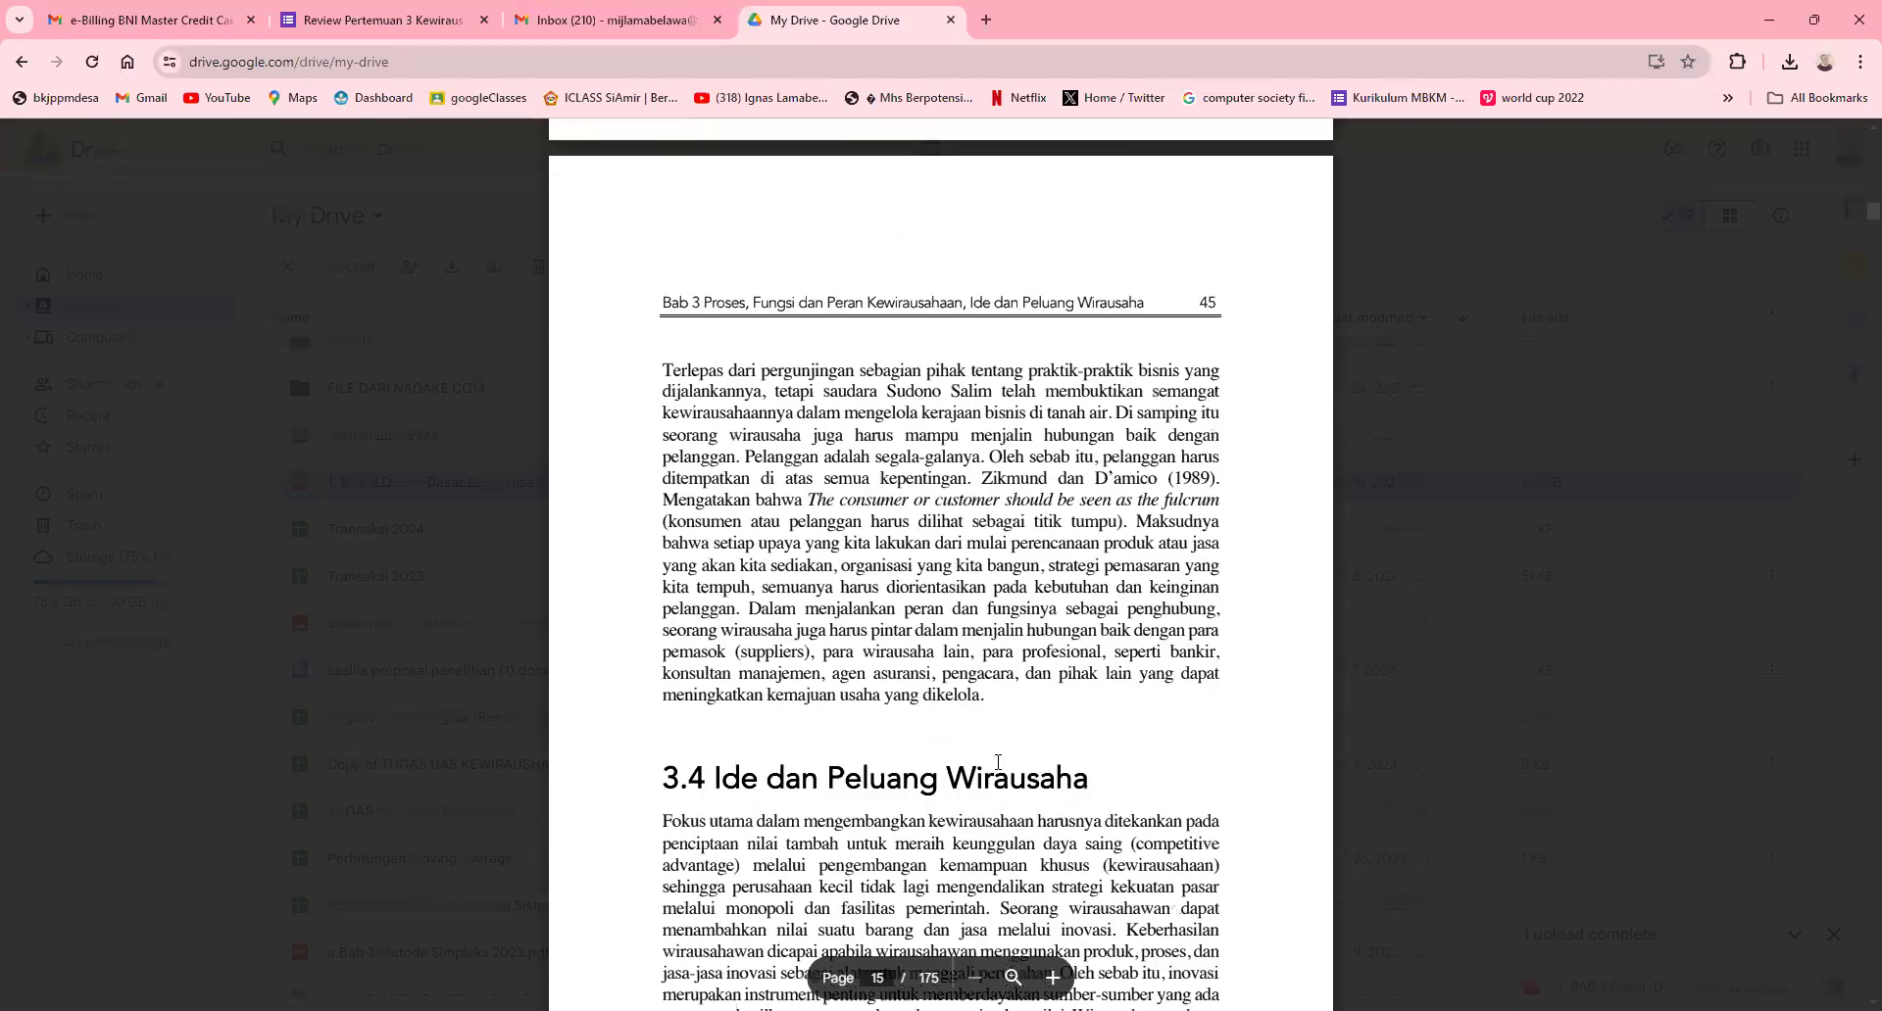
pyautogui.scroll(-12, 998, 762)
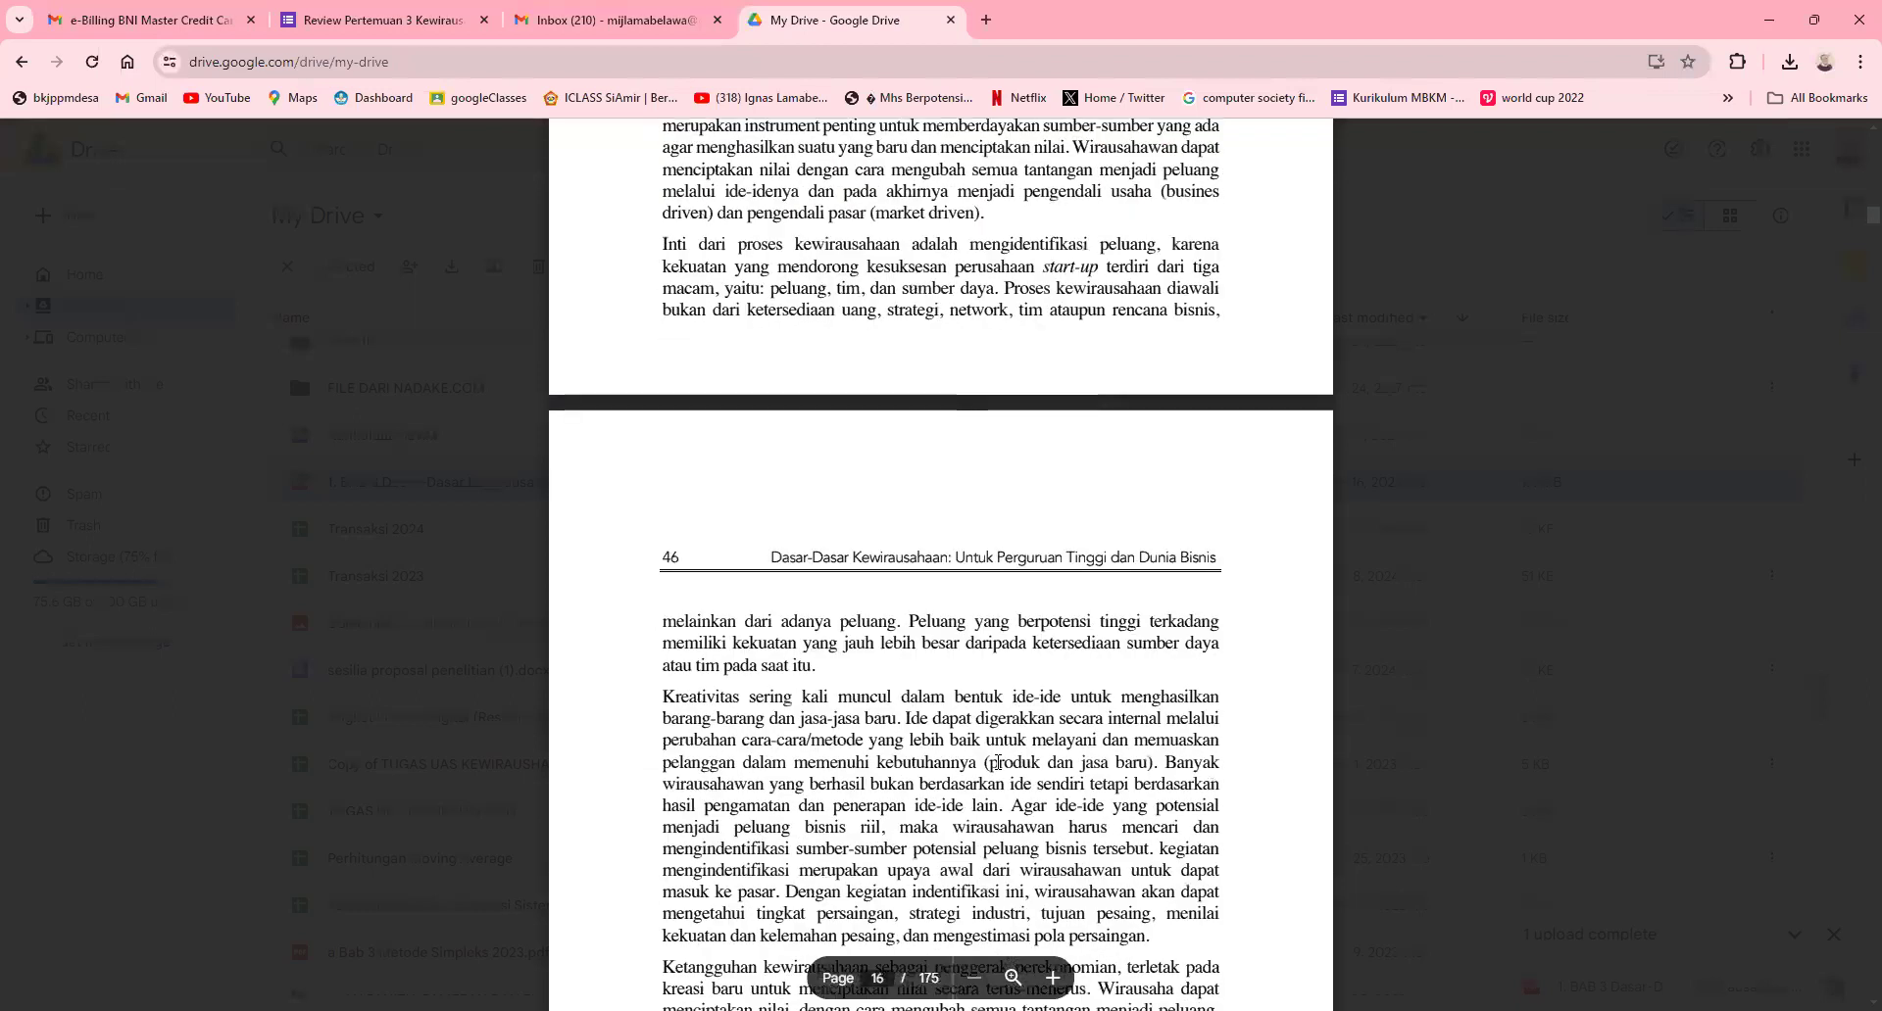
pyautogui.scroll(-3, 998, 761)
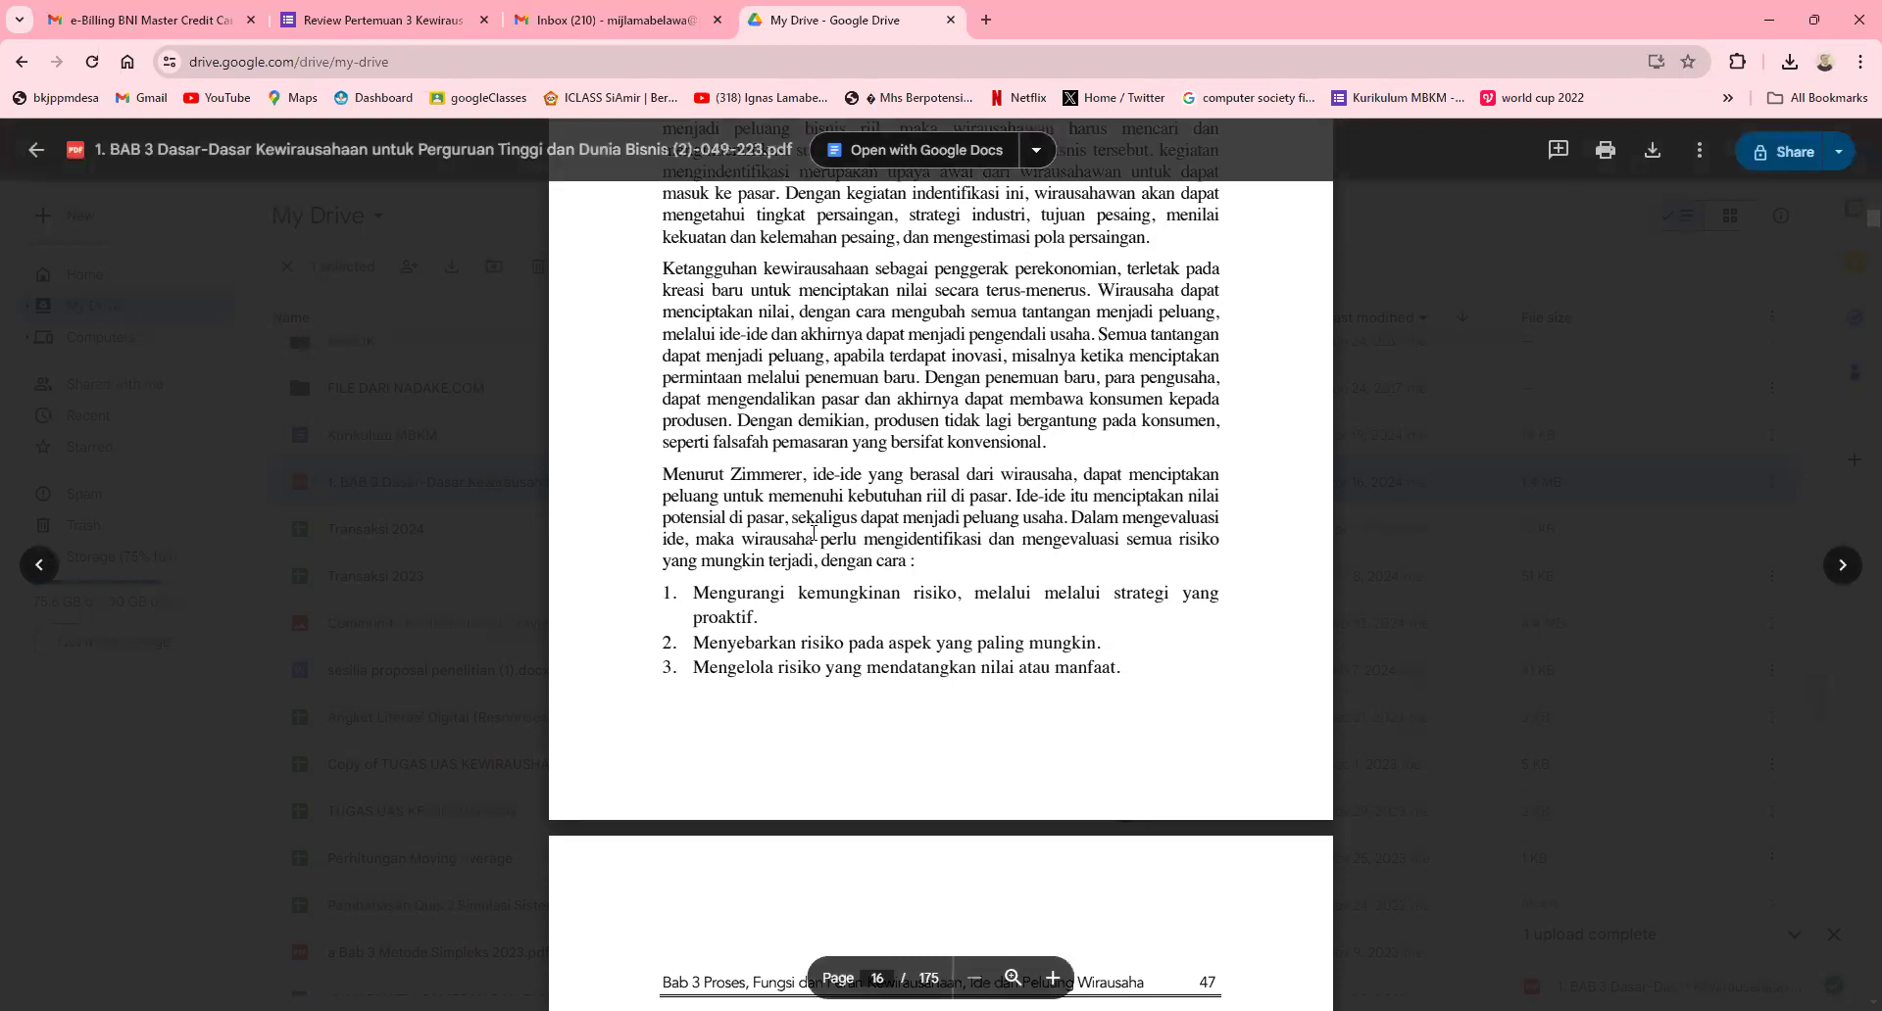
# Step: Highlight parts of the sentence introducing the ways to identify and evaluate risk, including "perlu mengidentifikasi dan mengevaluasi" and "yang mungkin terjadi, dengan"
pyautogui.moveTo(861, 519); pyautogui.dragTo(714, 561)
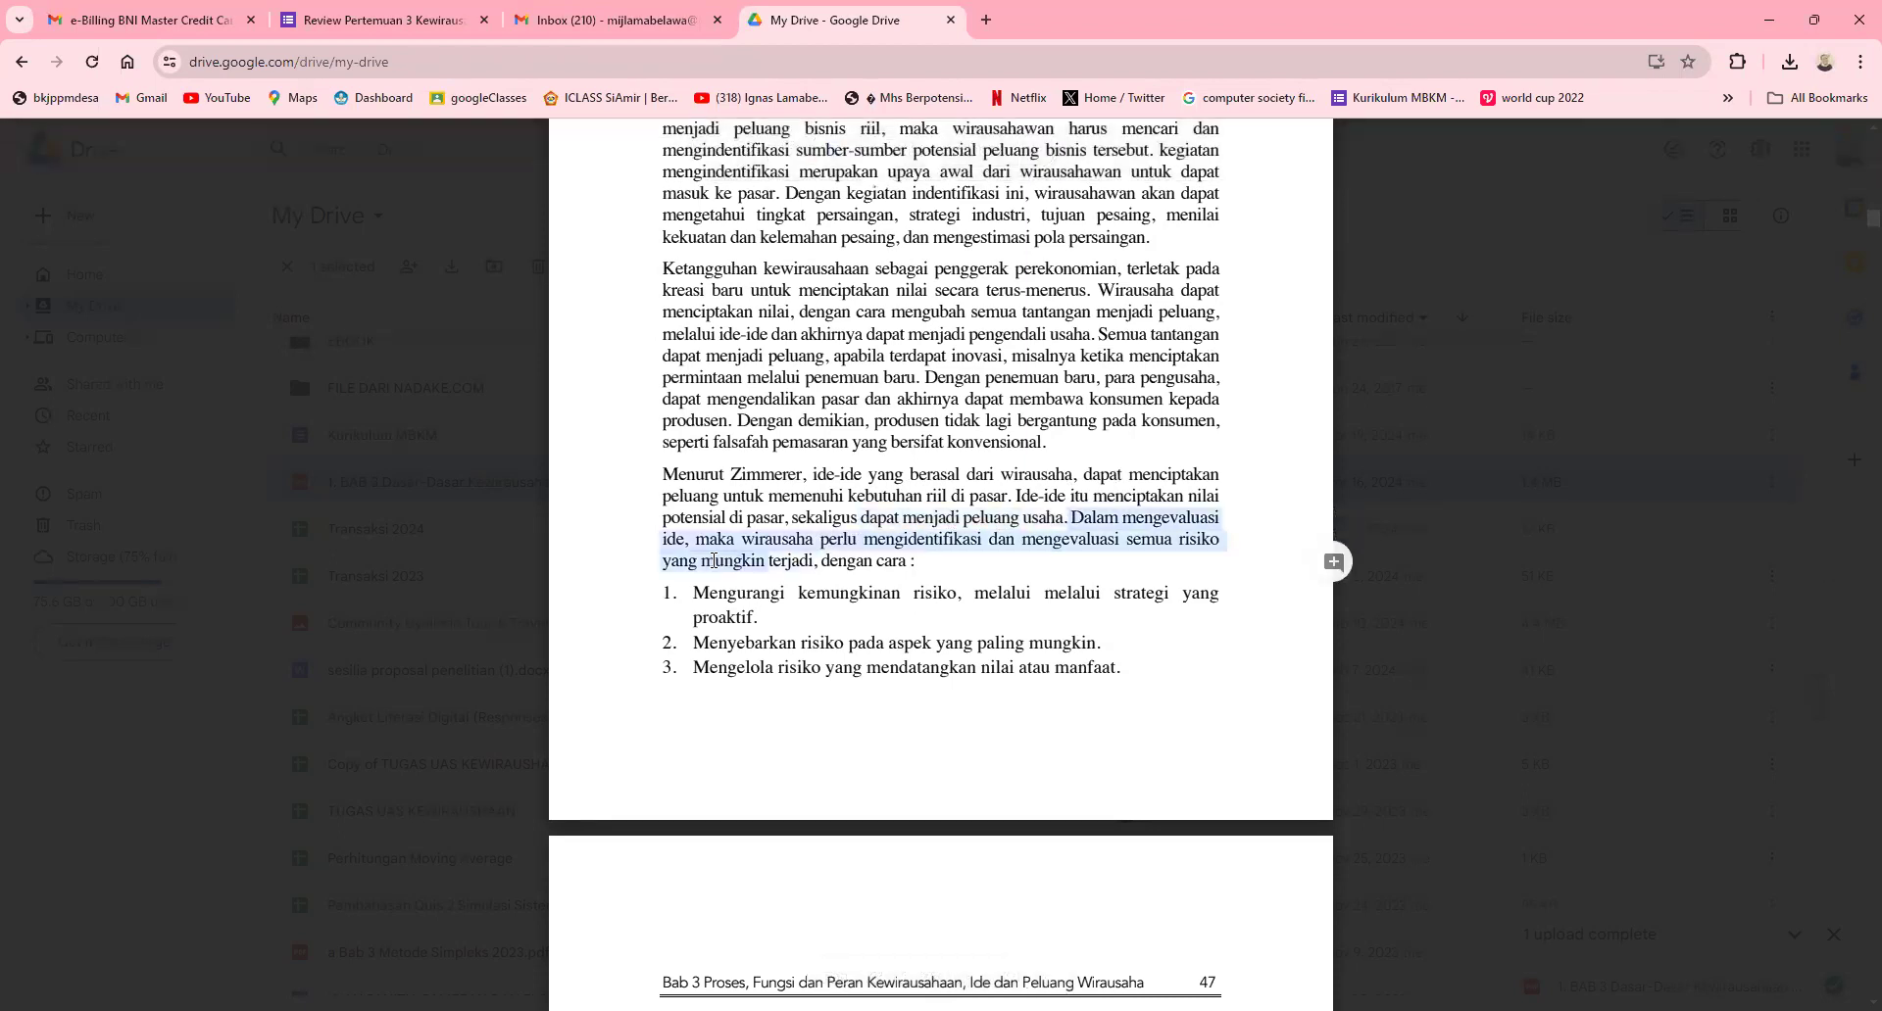
pyautogui.click(838, 541)
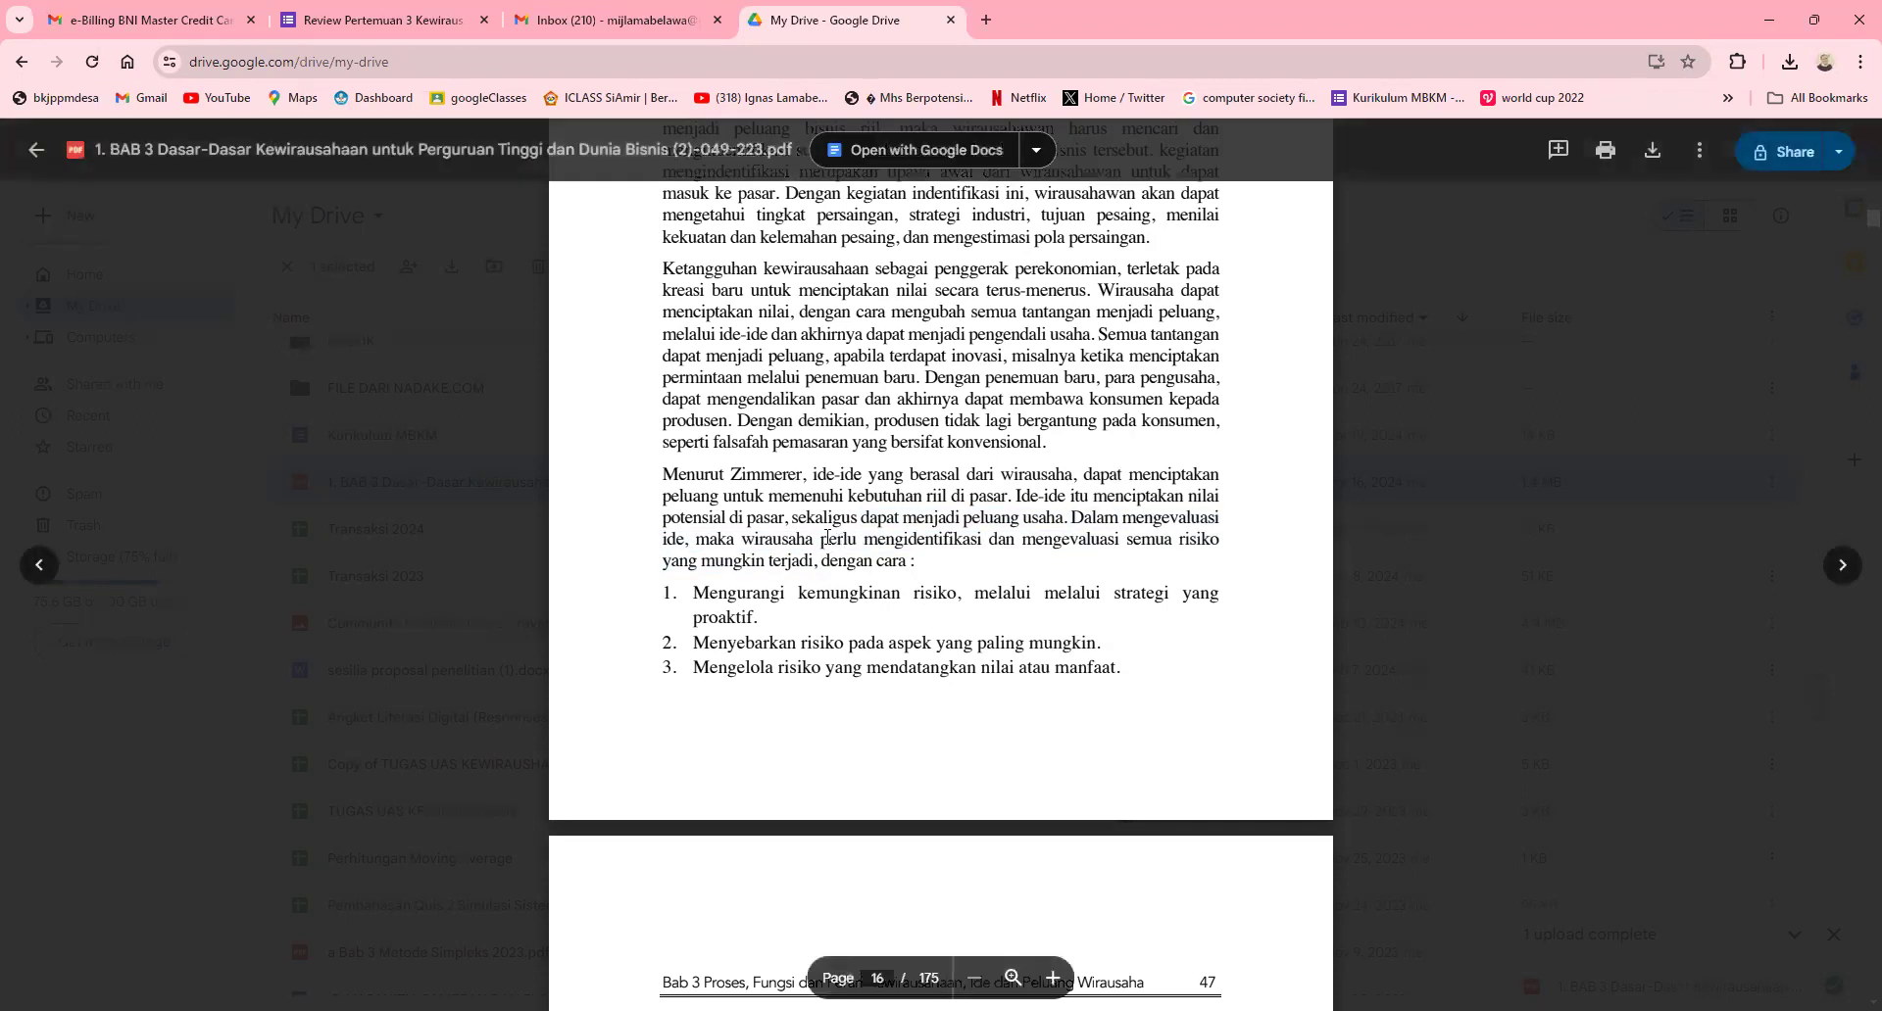
pyautogui.moveTo(822, 540); pyautogui.dragTo(1121, 540)
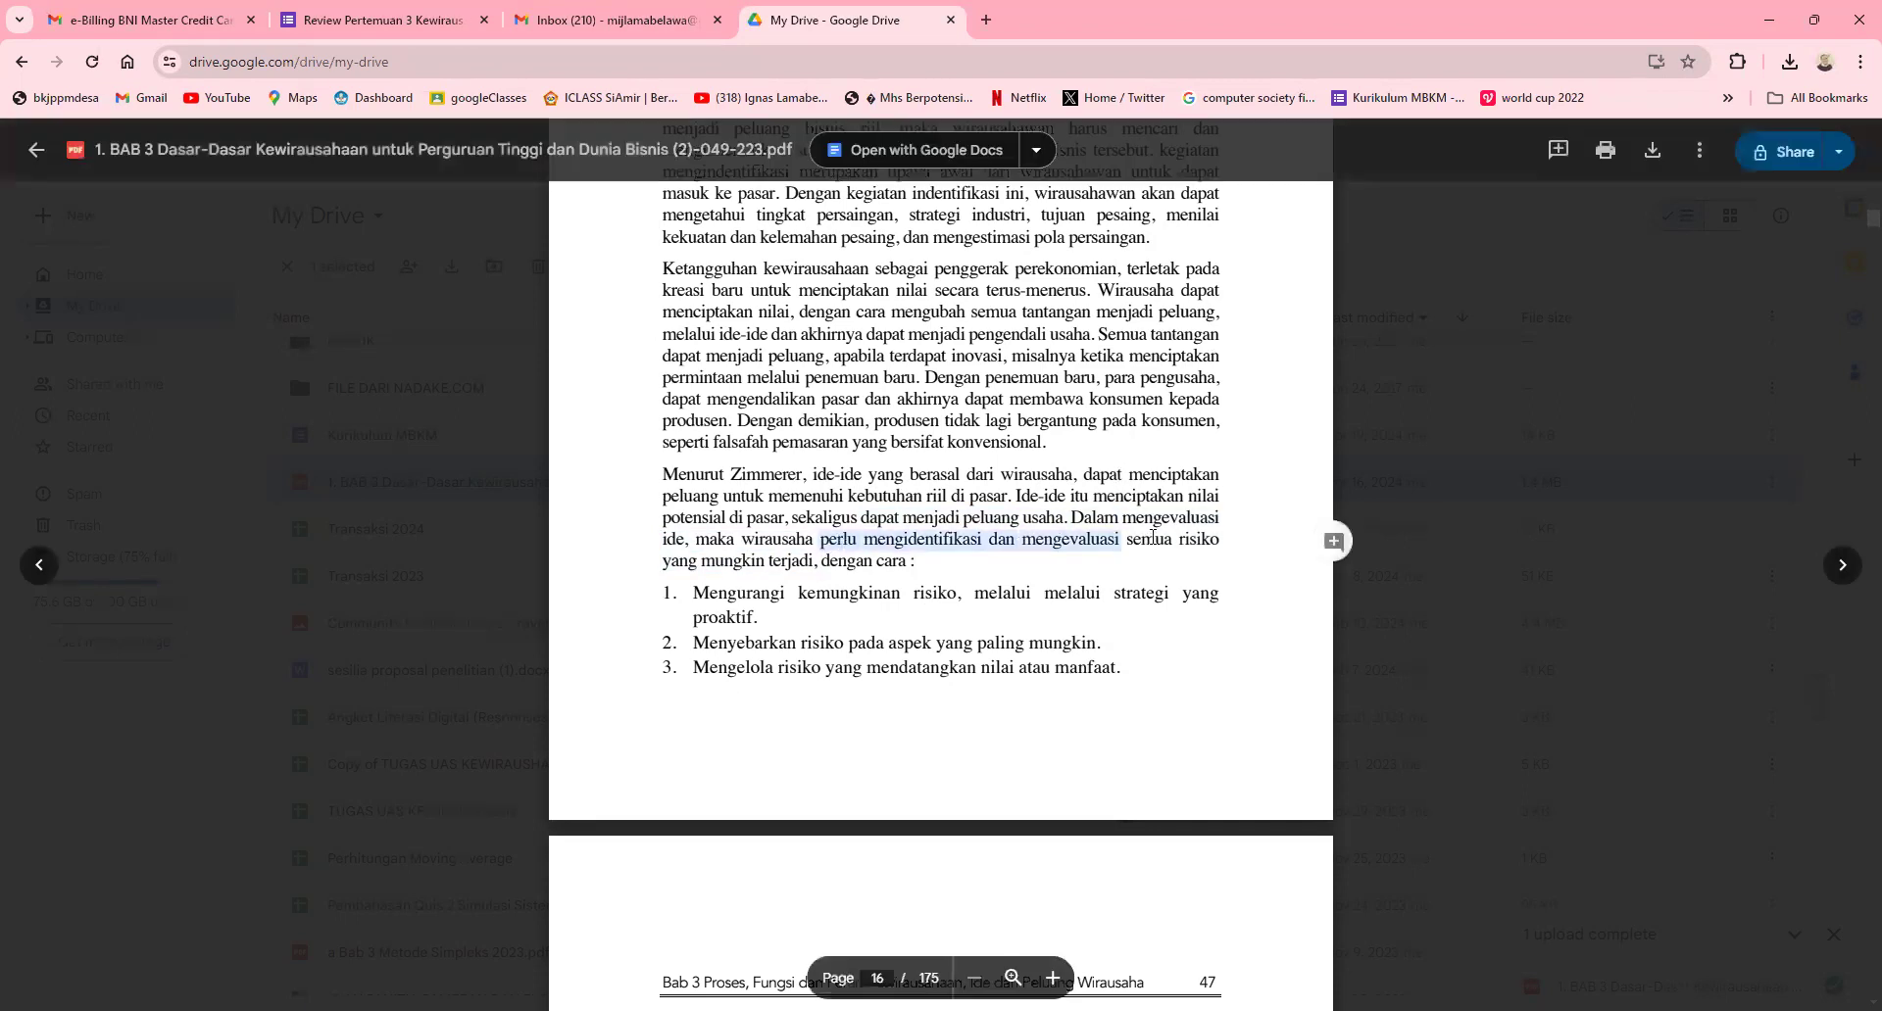
pyautogui.click(926, 567)
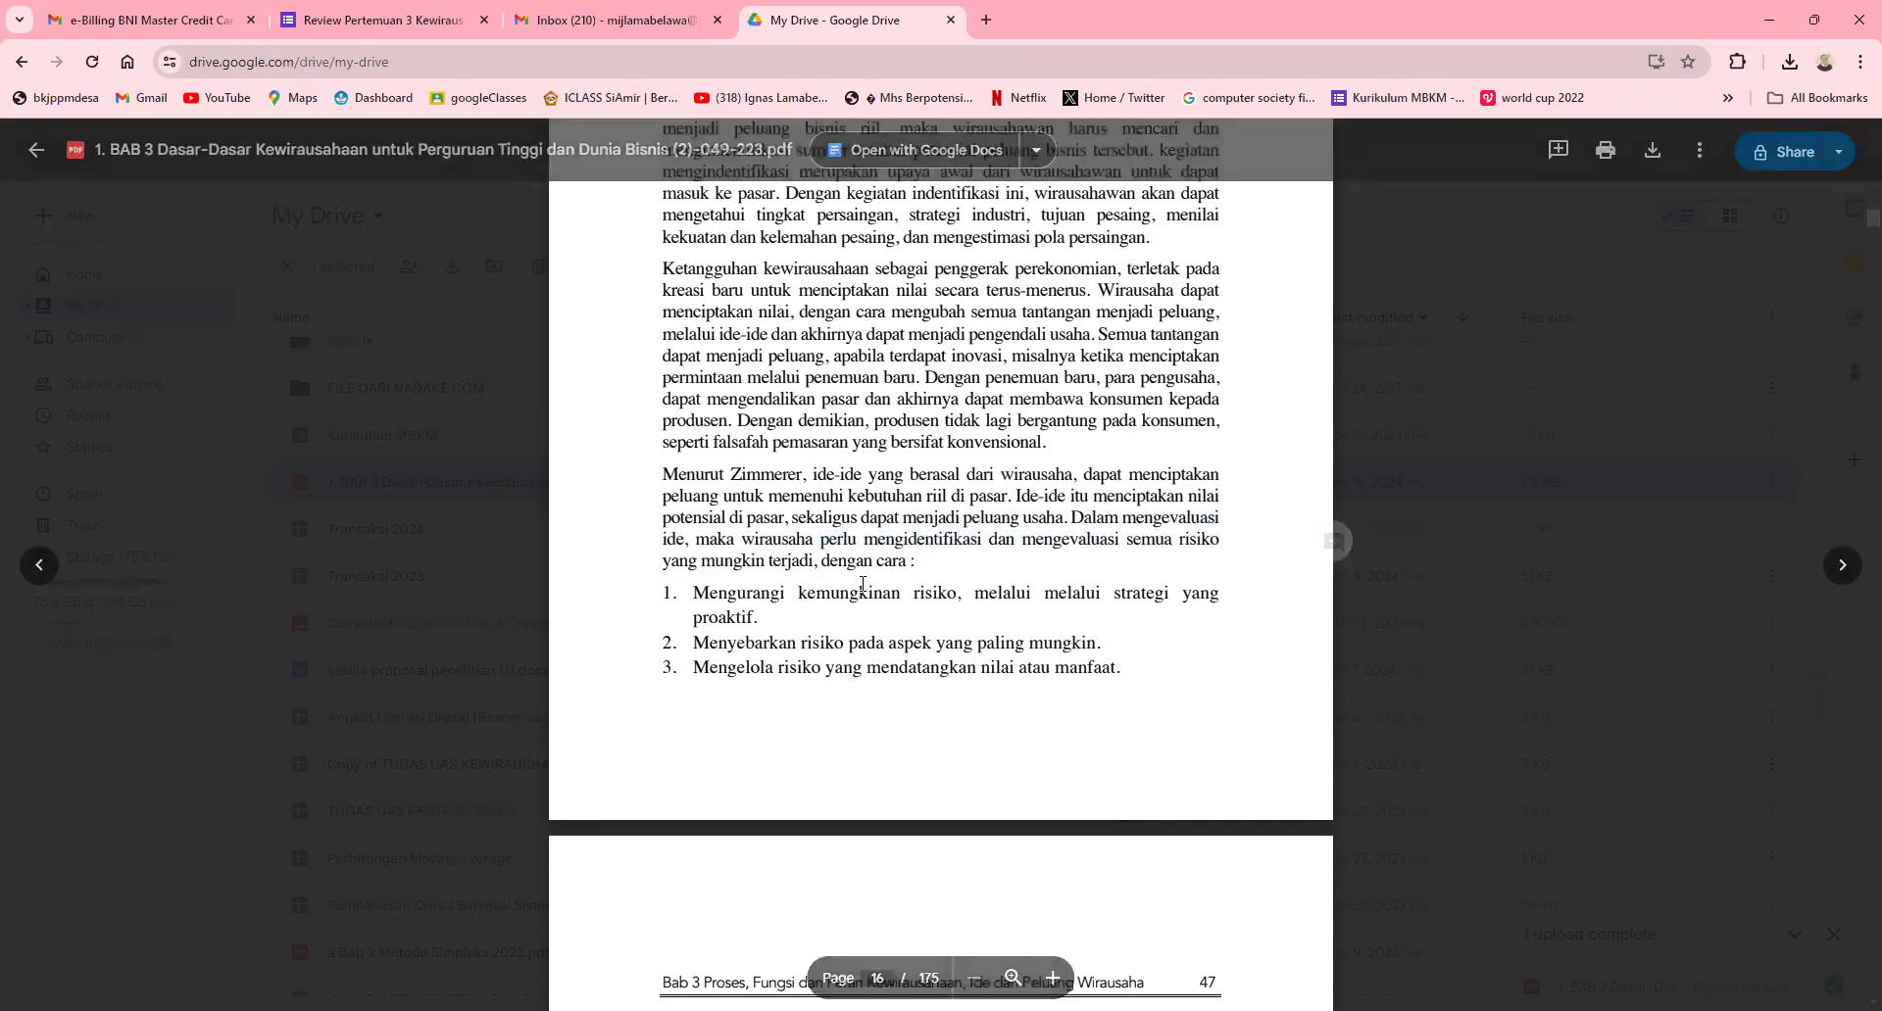
pyautogui.moveTo(662, 561); pyautogui.dragTo(834, 561)
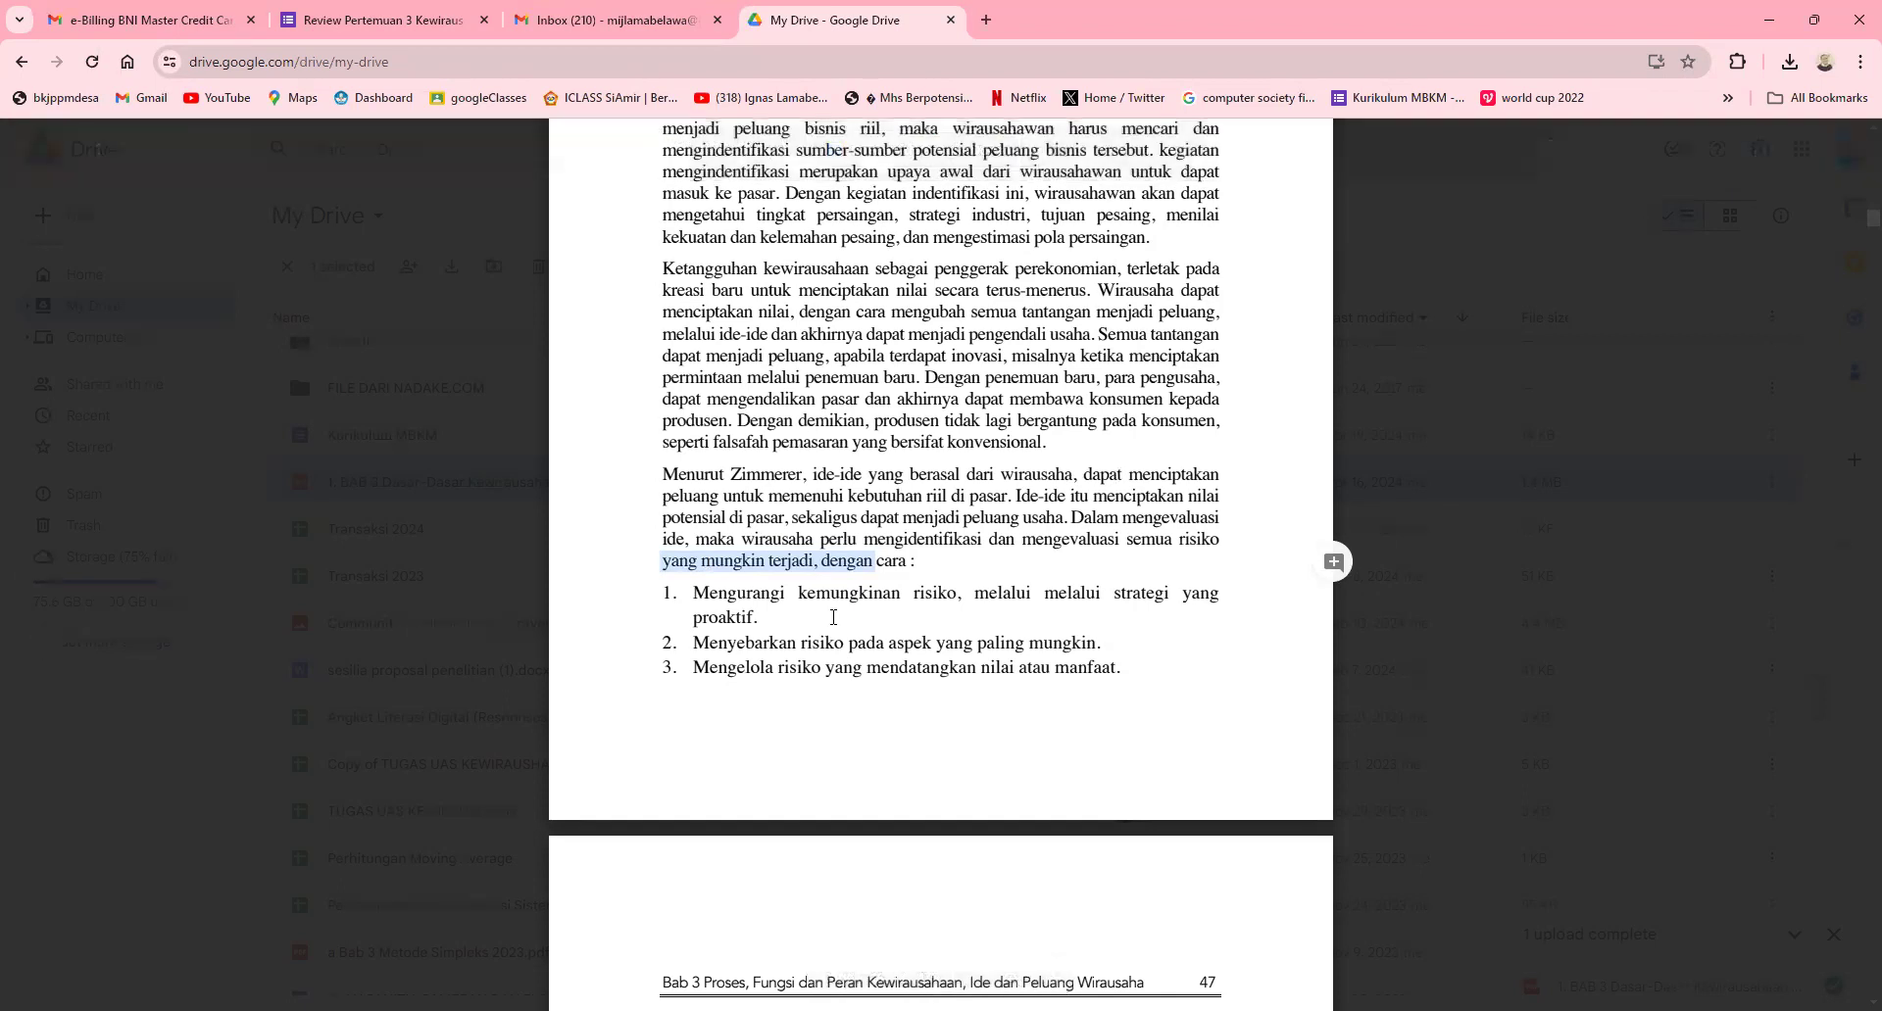
# Step: Highlight "Mengelola risiko yang" in the third way of handling risk, and compare it with question 5's options in the quiz
pyautogui.scroll(-1, 833, 617)
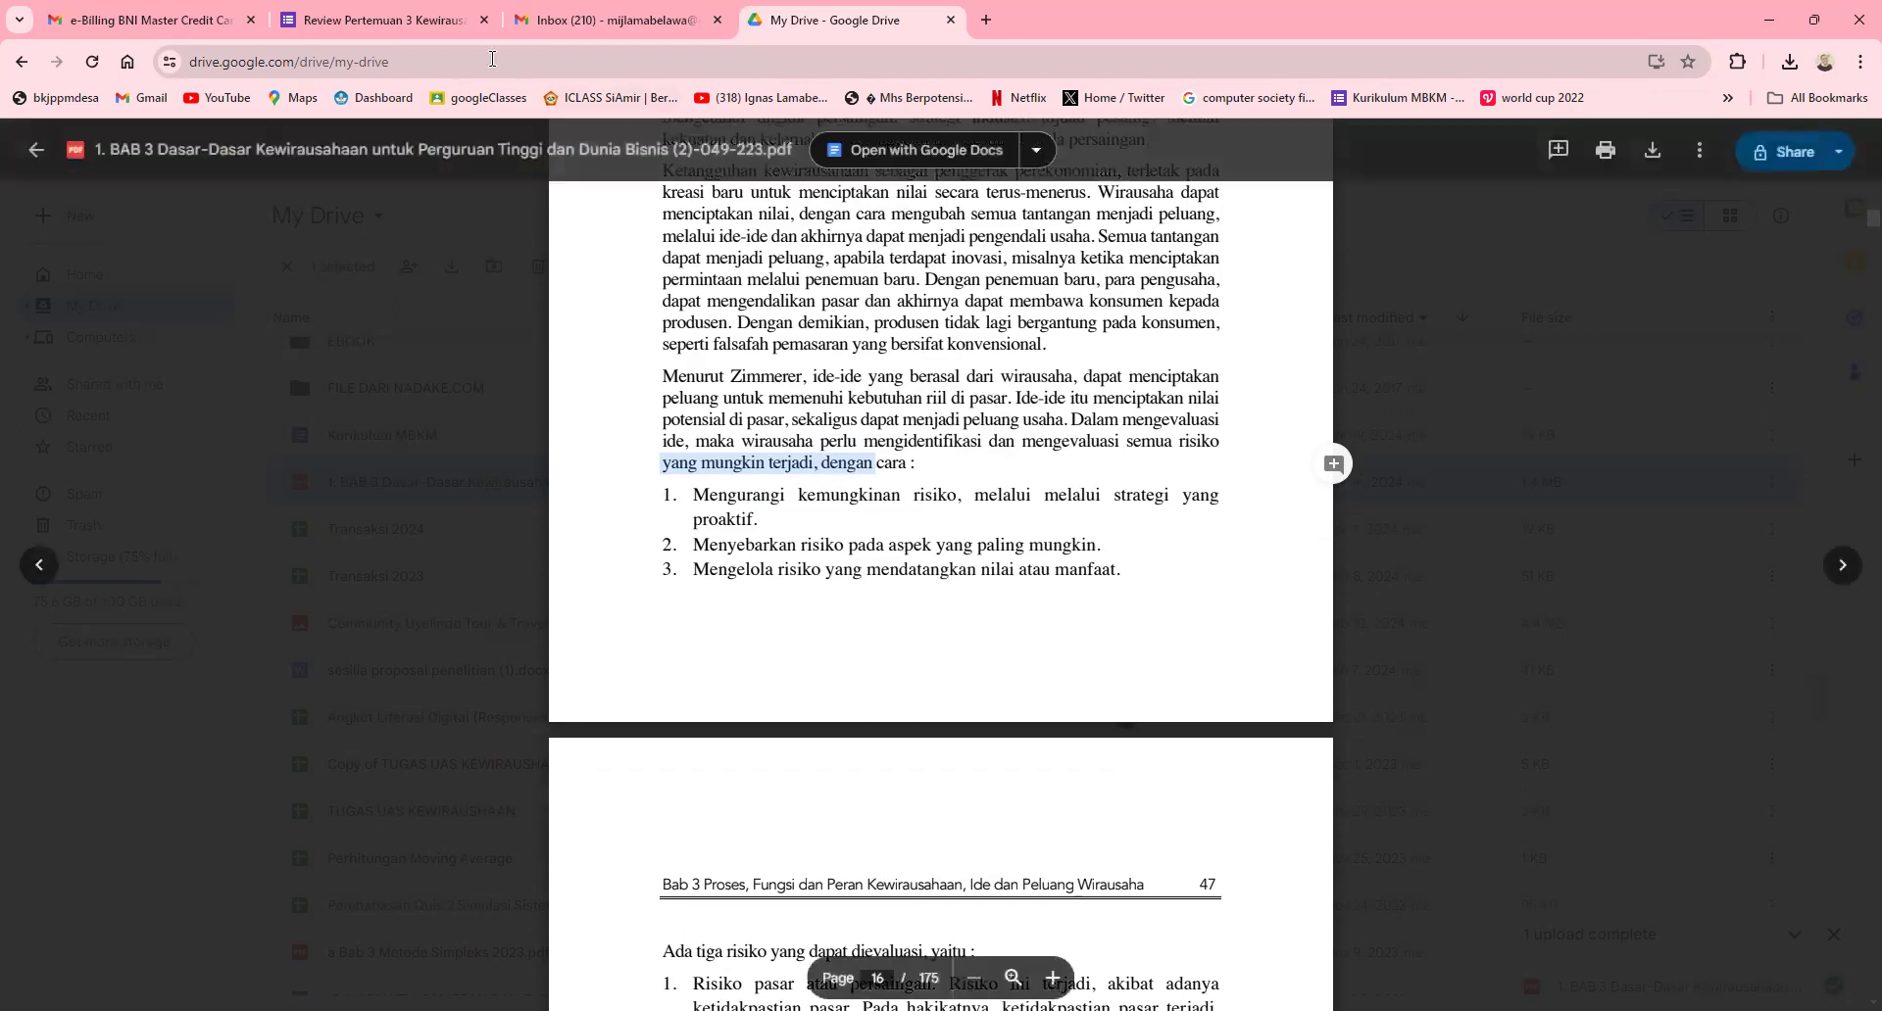
pyautogui.moveTo(706, 568); pyautogui.dragTo(865, 570)
pyautogui.click(440, 14)
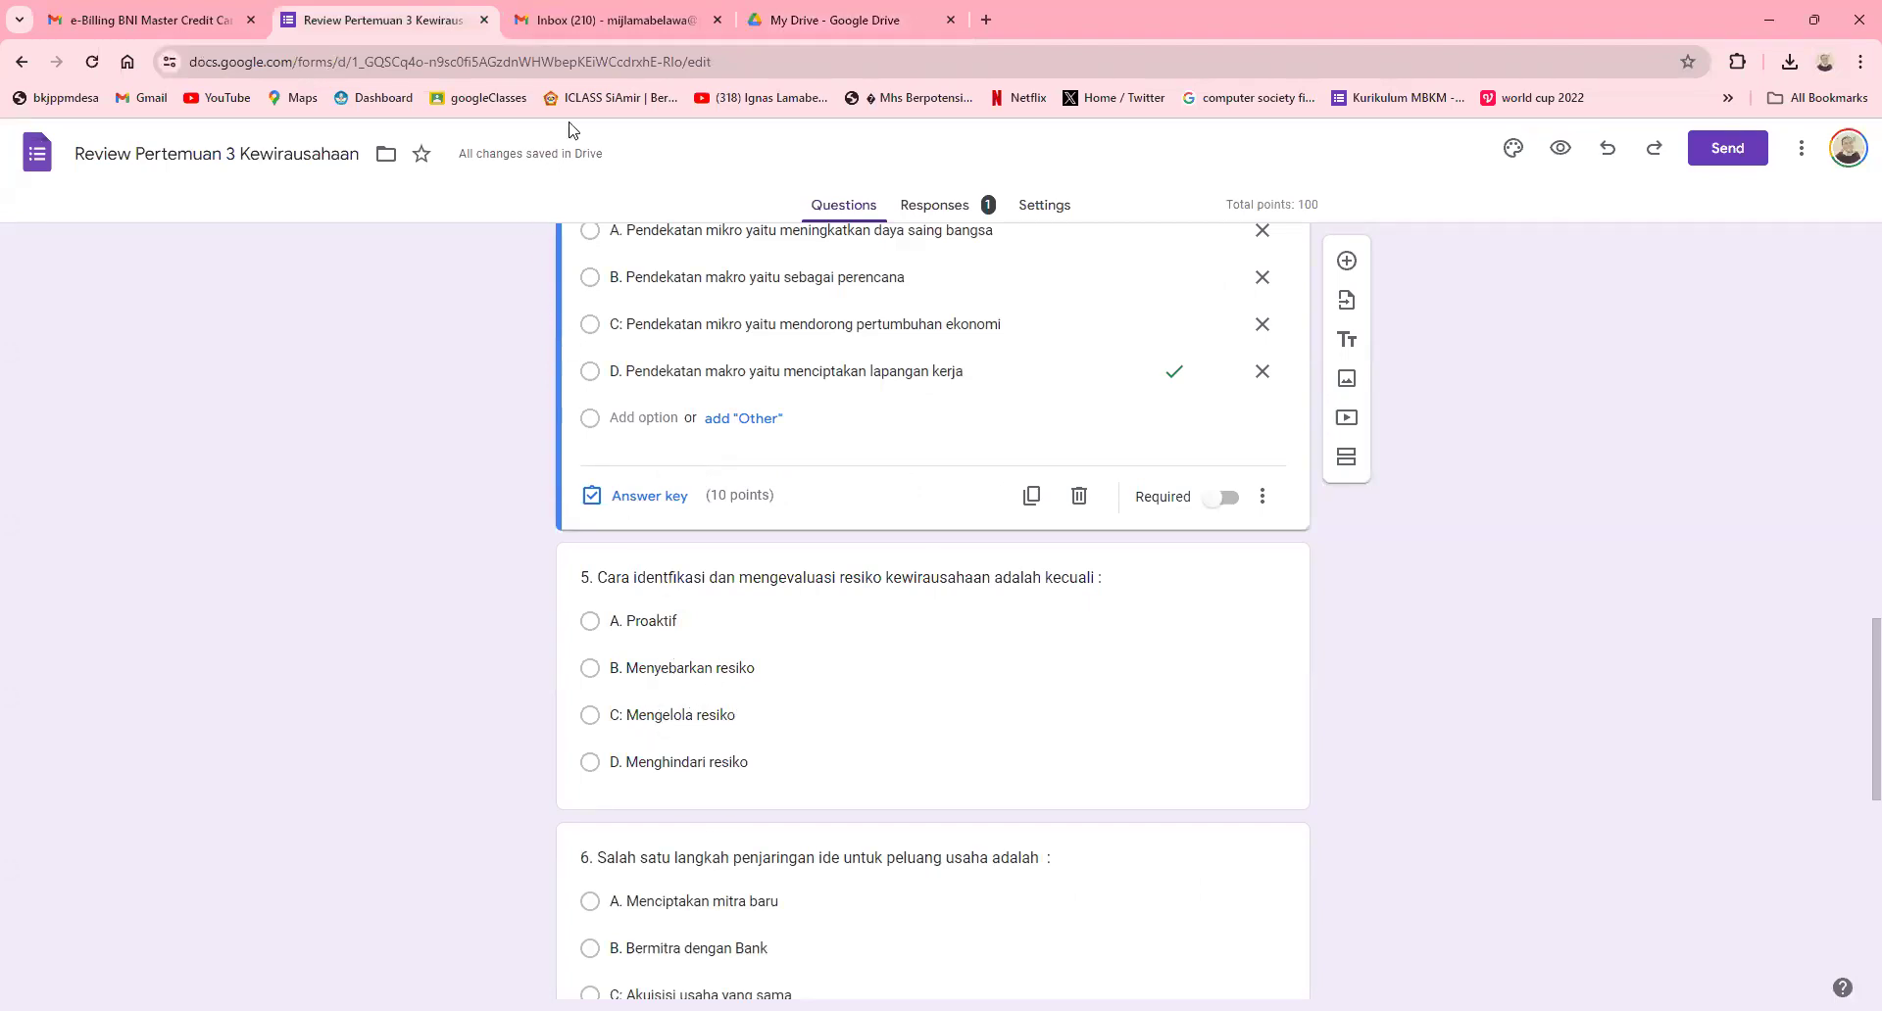
# Step: Switch back to the reference PDF, review the ways of handling risk, and highlight "proaktif." in the first one
pyautogui.moveTo(796, 25)
pyautogui.click(817, 22)
pyautogui.scroll(-1, 815, 636)
pyautogui.scroll(-3, 815, 635)
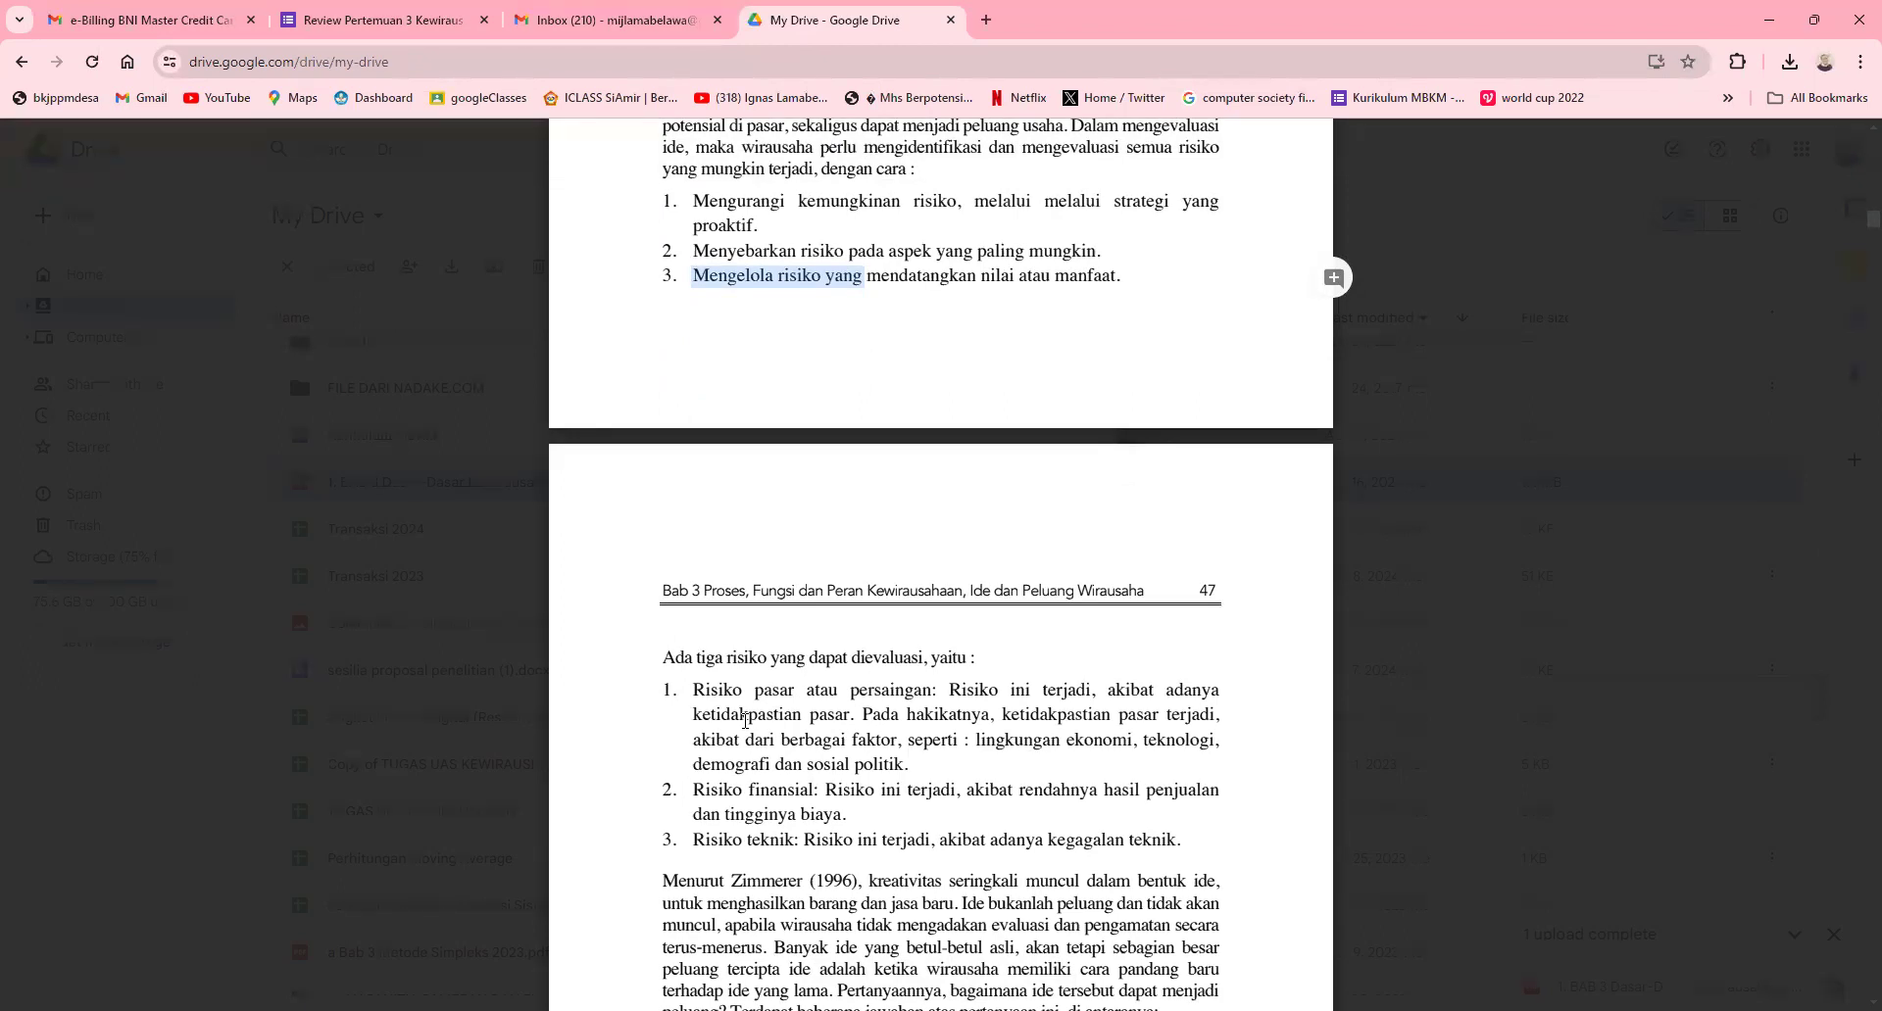
pyautogui.scroll(1, 746, 721)
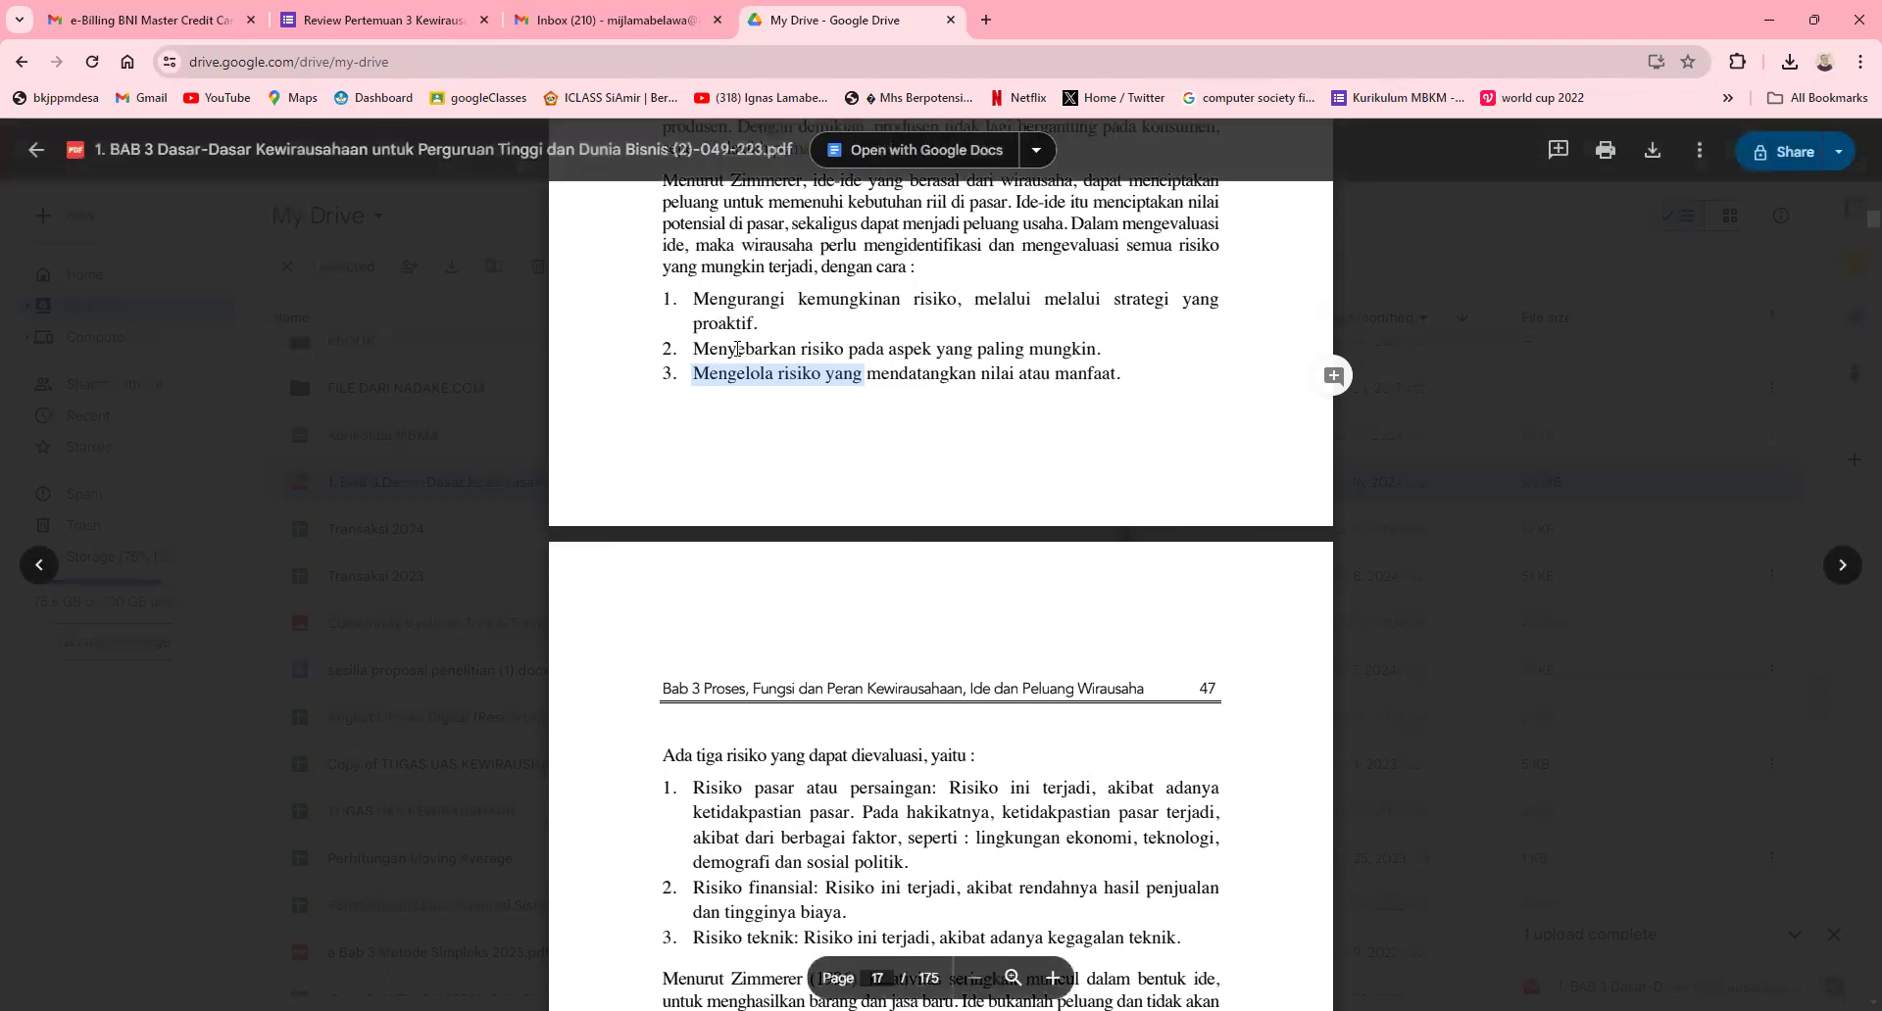
pyautogui.doubleClick(698, 323)
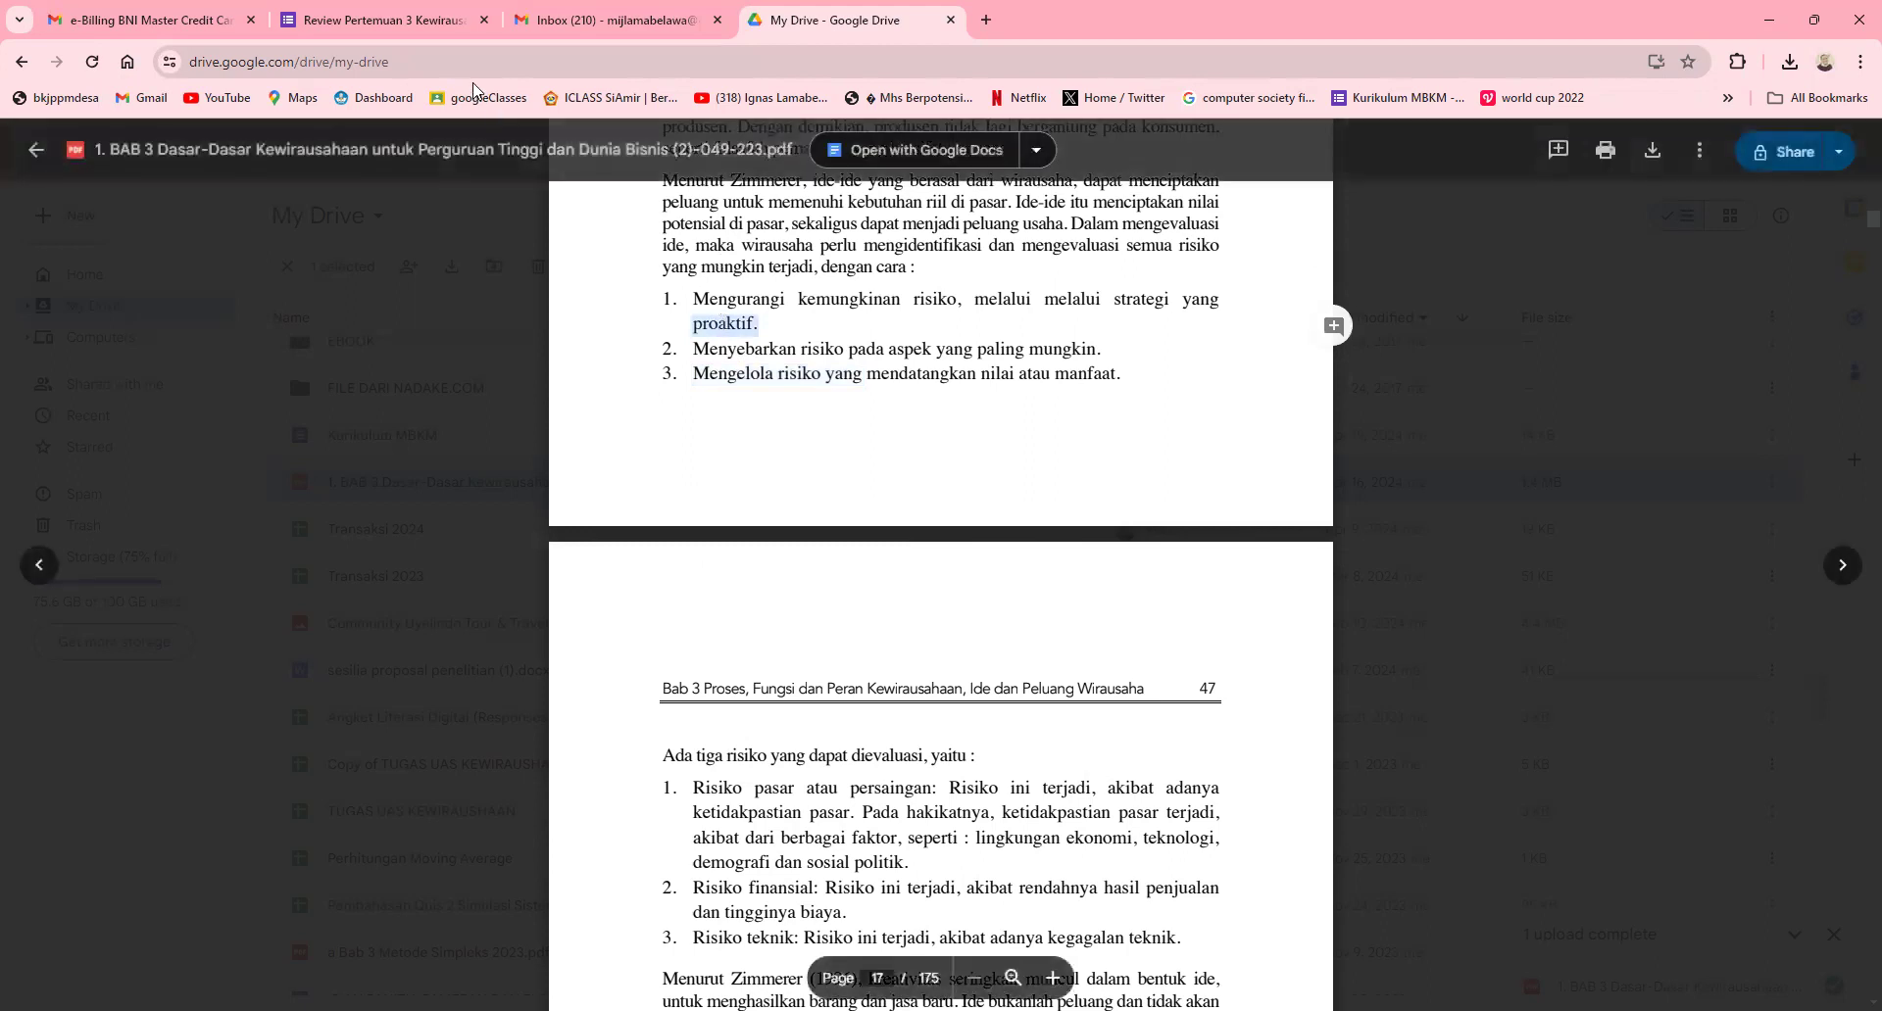
# Step: Return to the quiz in Google Forms and mark "D. Menghindari resiko" as the correct answer for question 5
pyautogui.click(438, 23)
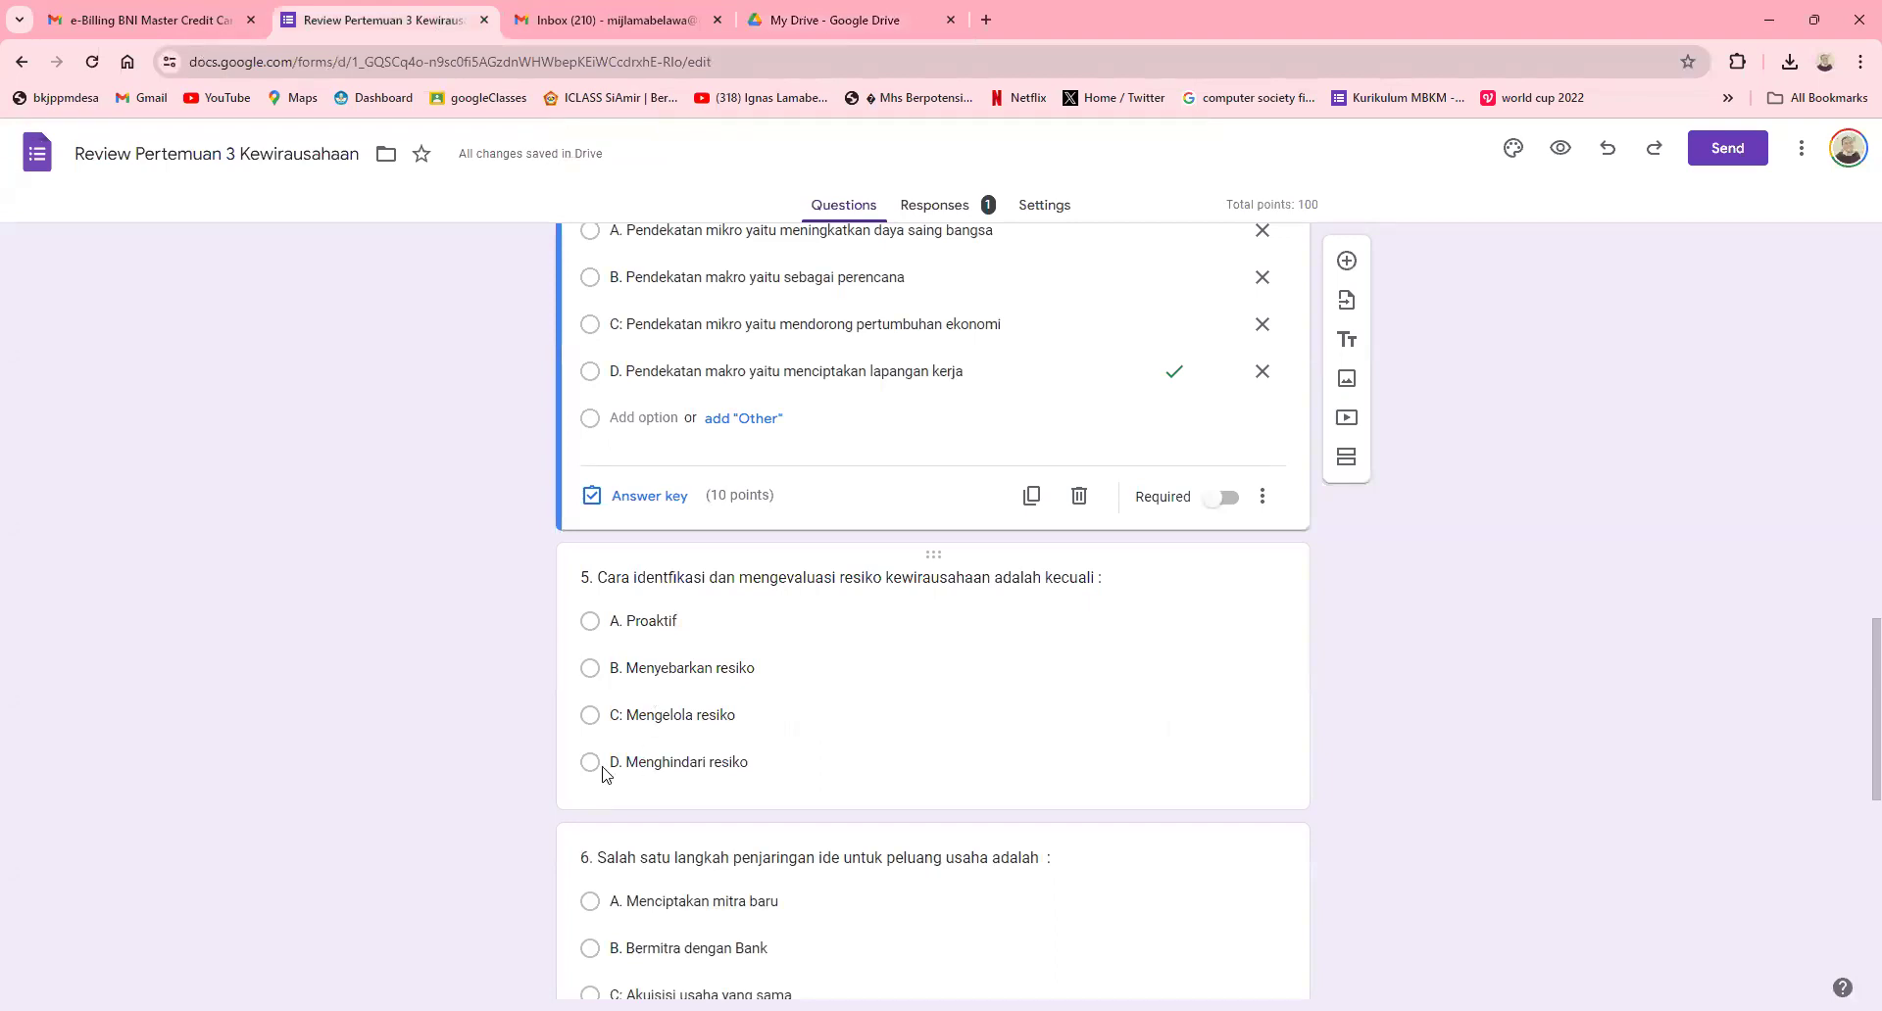
pyautogui.click(894, 712)
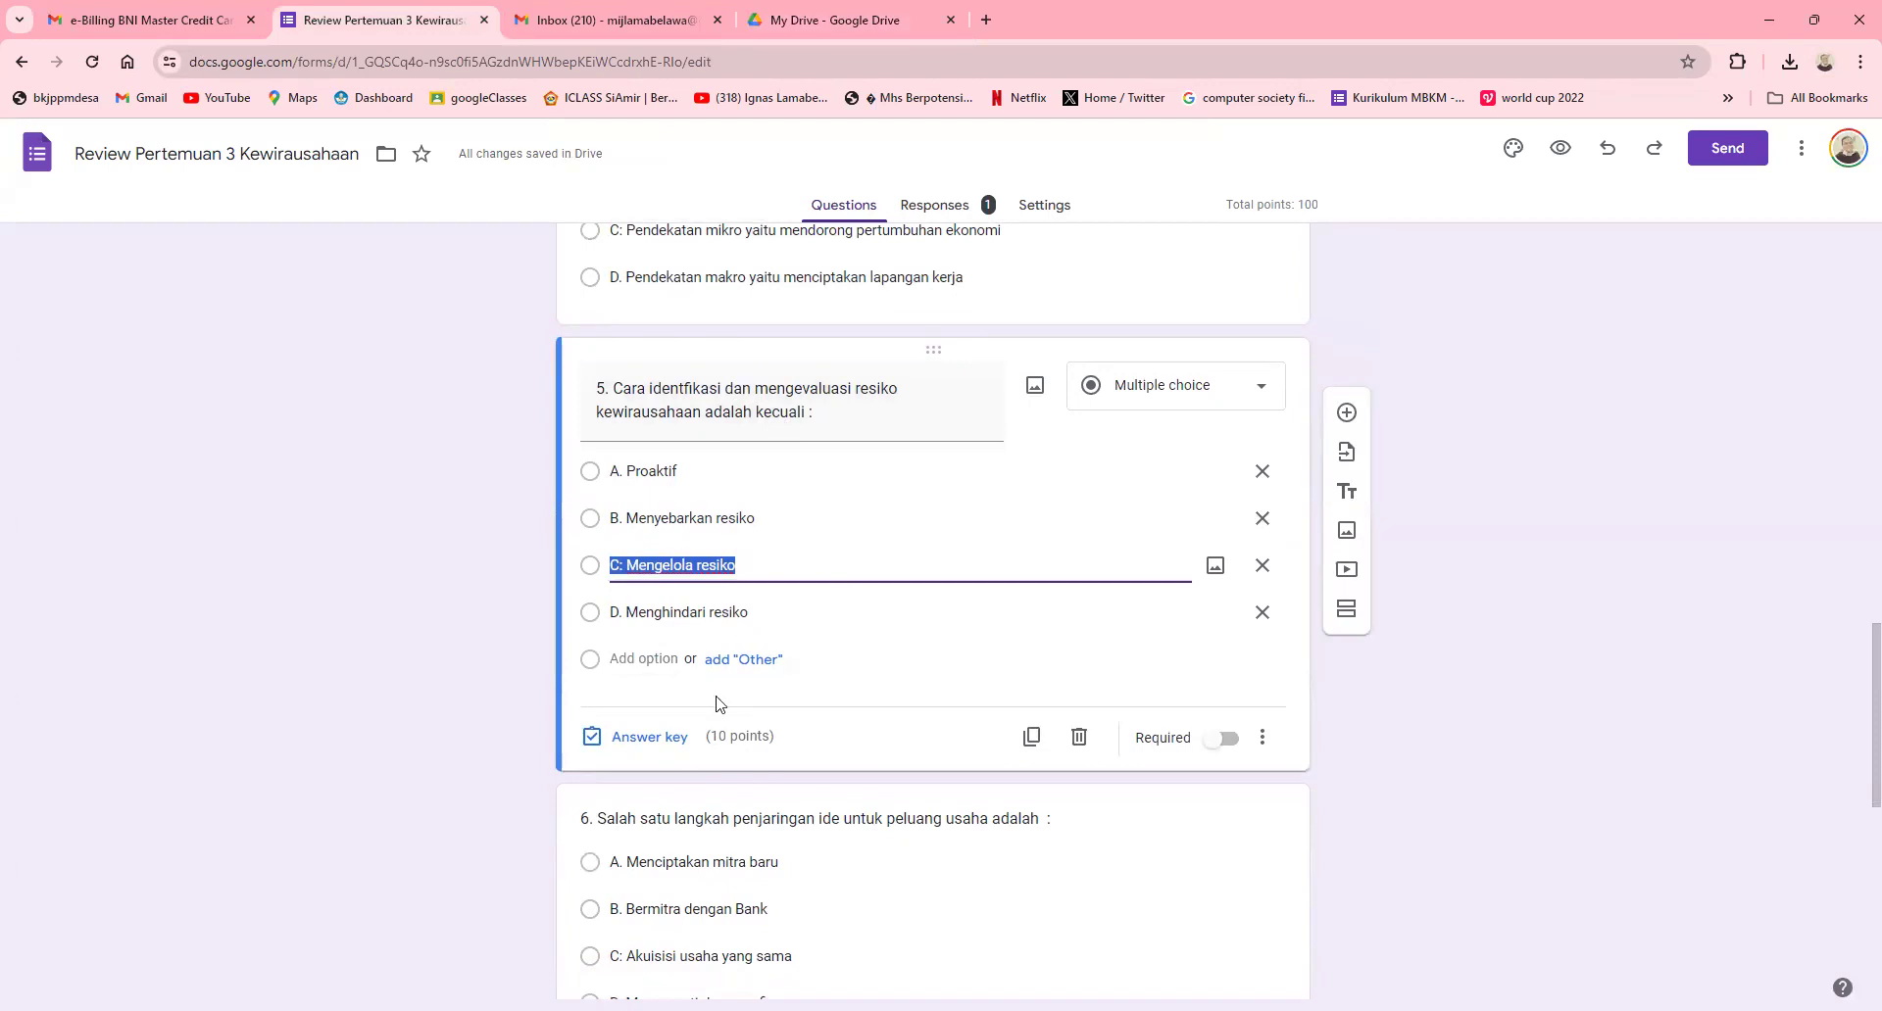
pyautogui.click(647, 743)
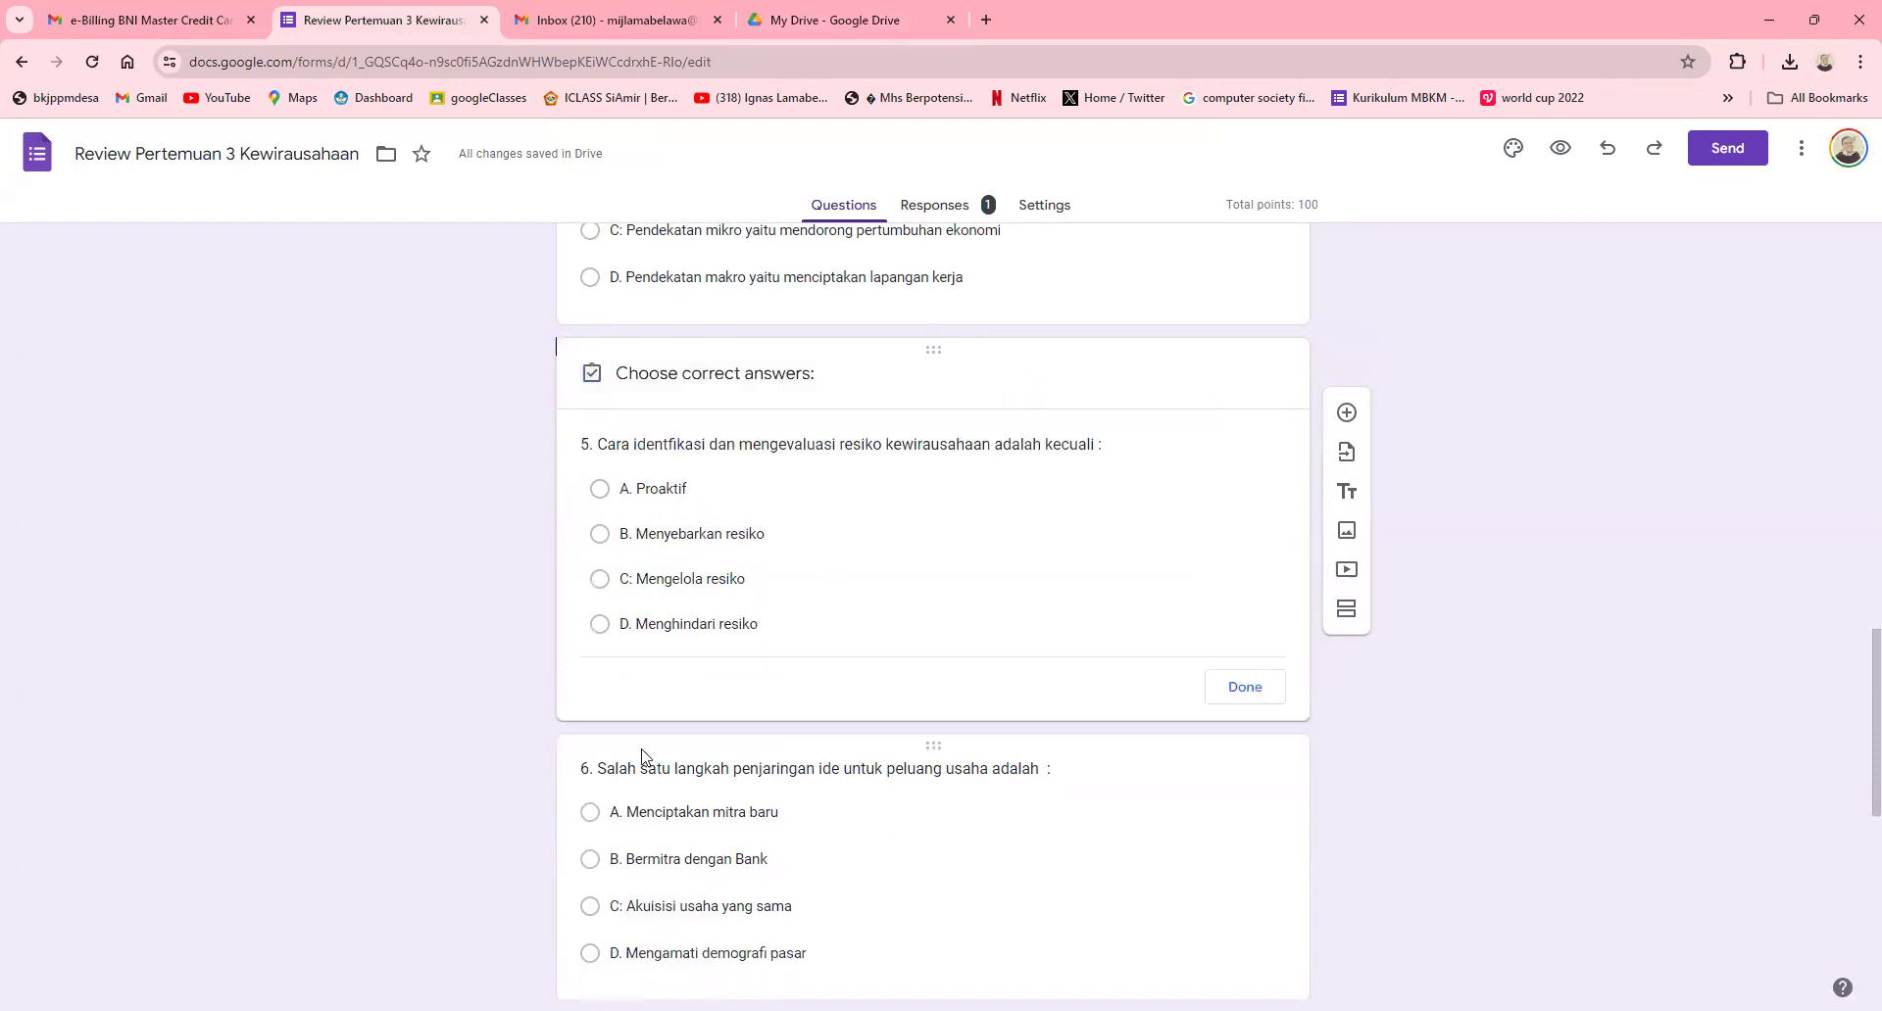
pyautogui.click(601, 626)
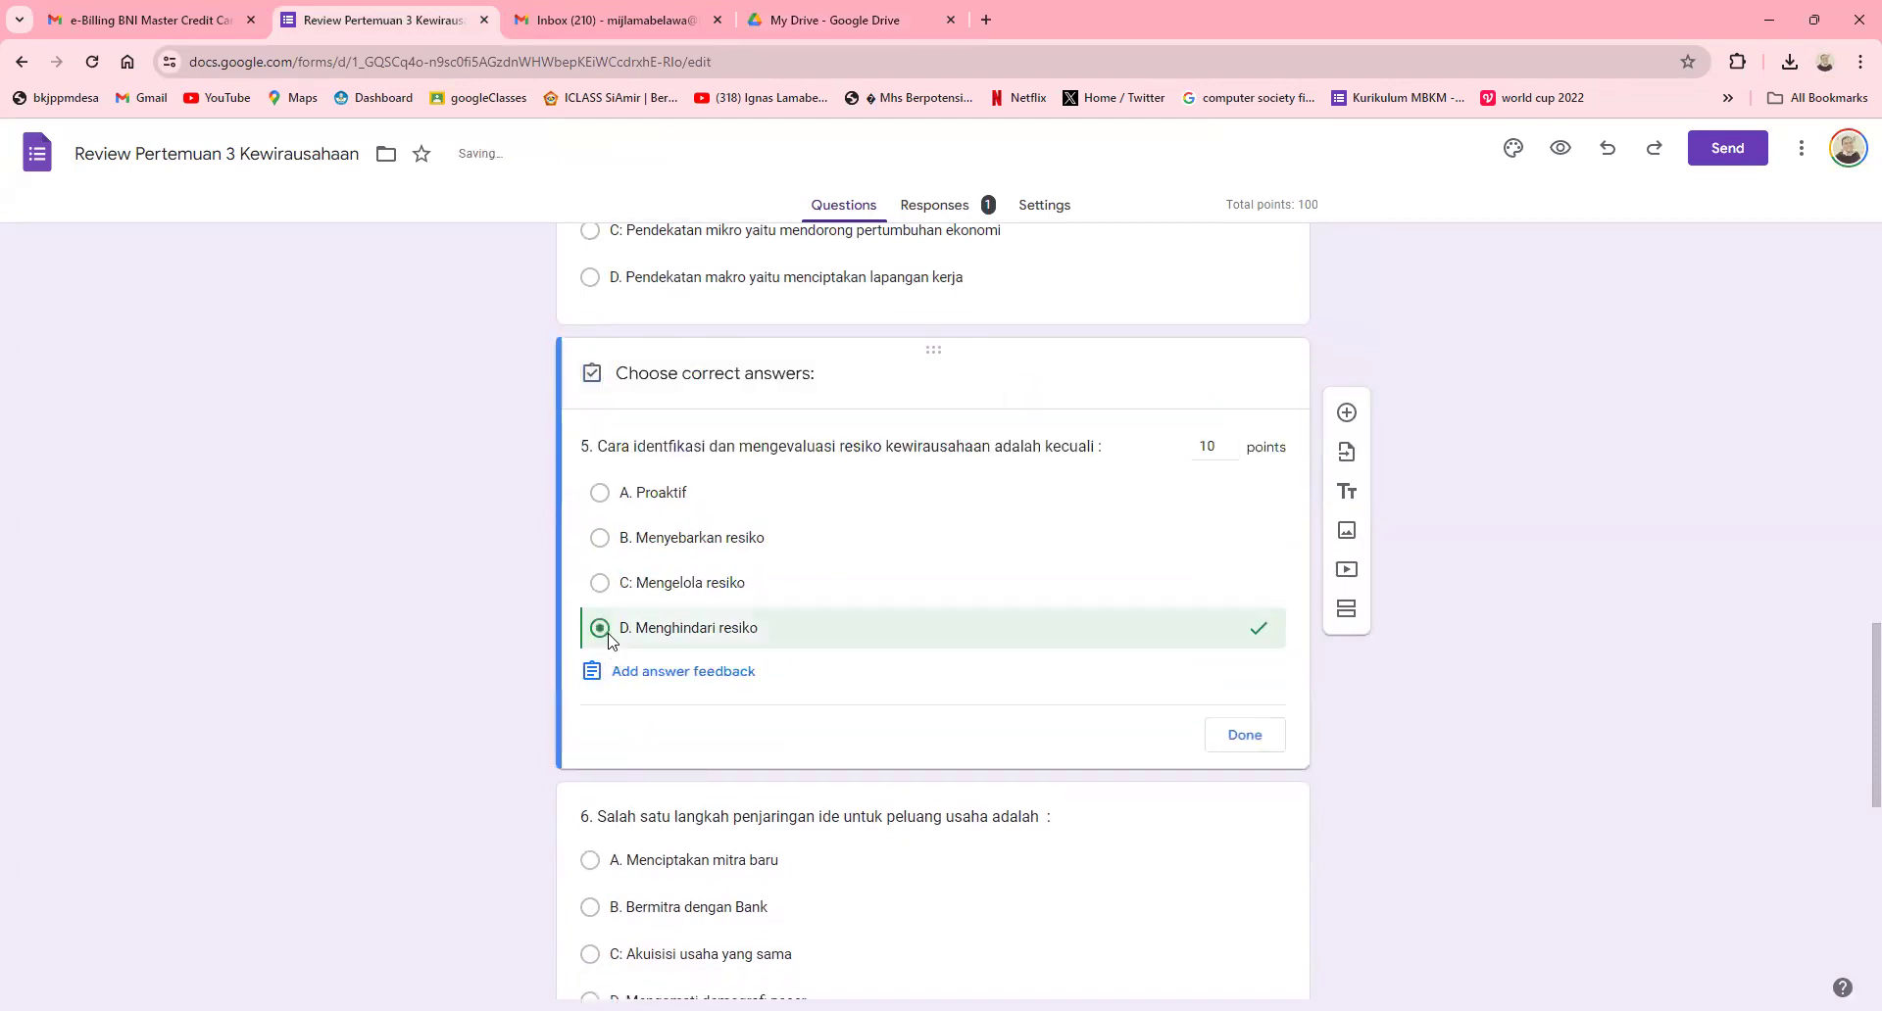
pyautogui.click(1245, 736)
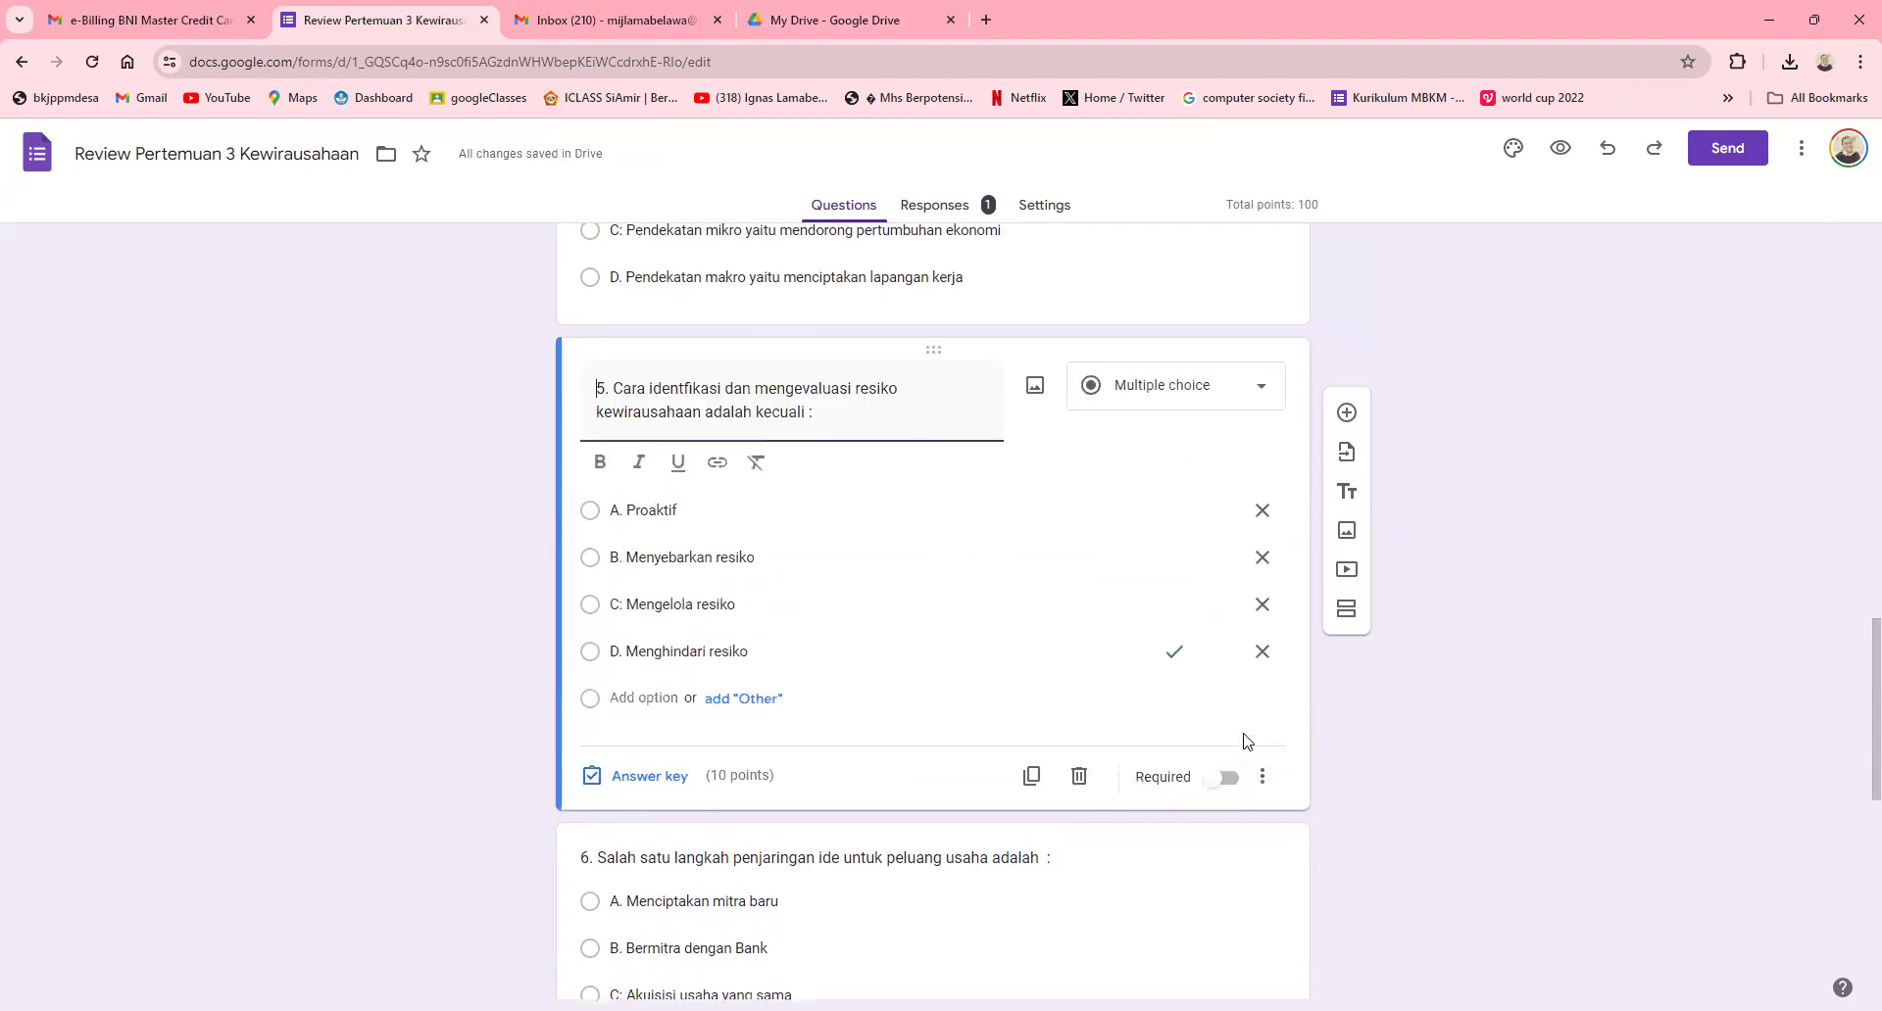
# Step: Read question 6 in the quiz, then find the idea-screening steps in section 3.4.1 of the PDF
pyautogui.scroll(-5, 1247, 742)
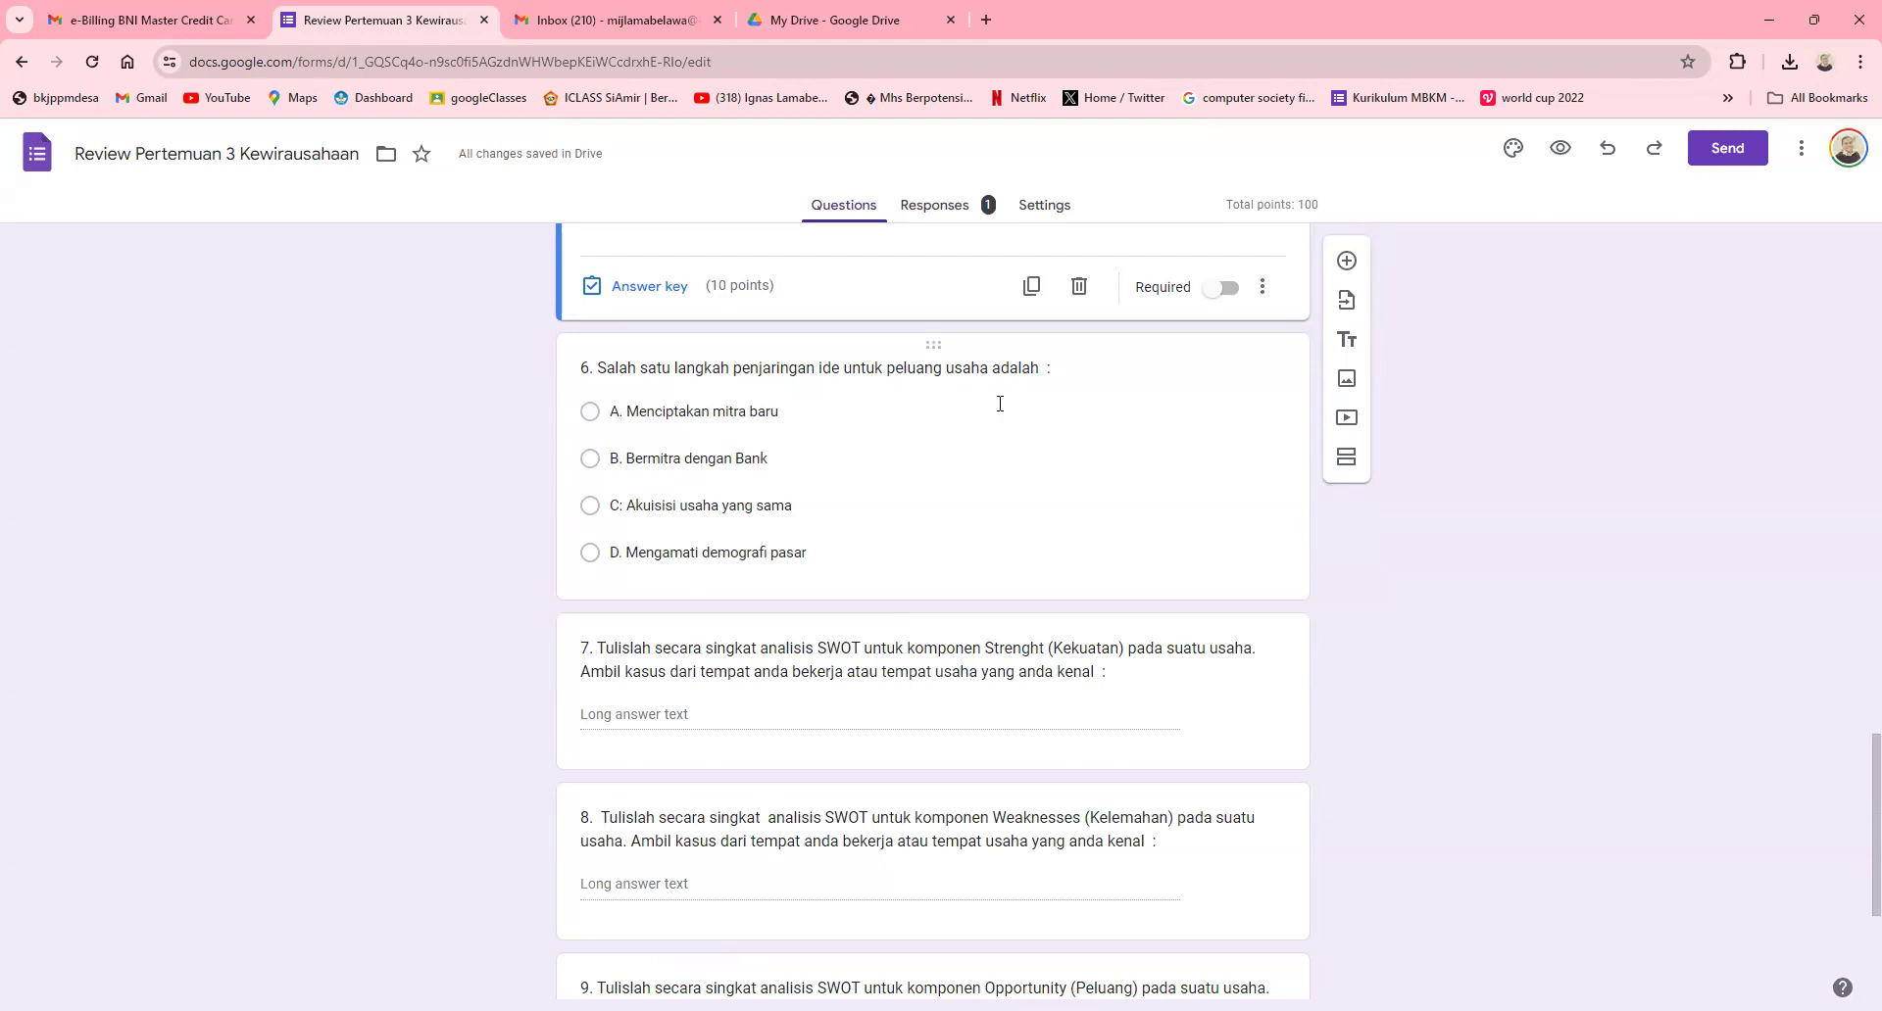
pyautogui.click(812, 21)
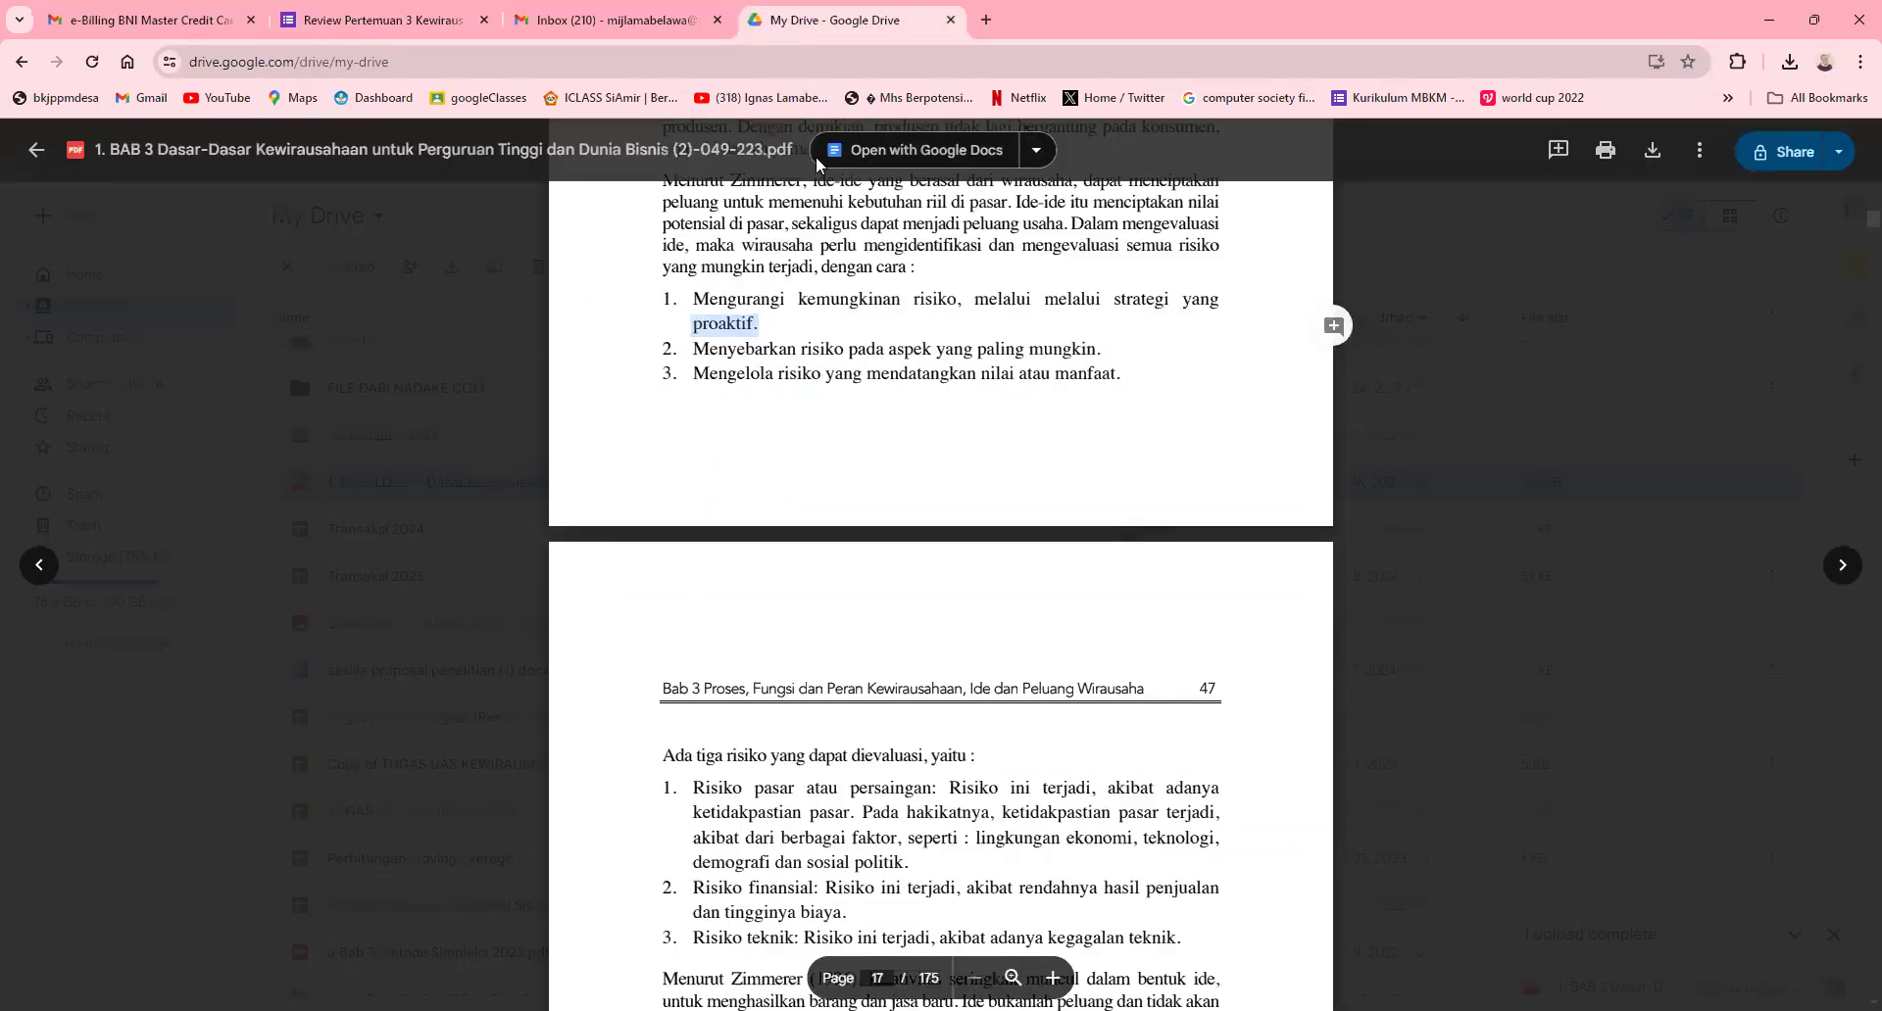
pyautogui.scroll(-3, 905, 671)
pyautogui.scroll(-4, 906, 672)
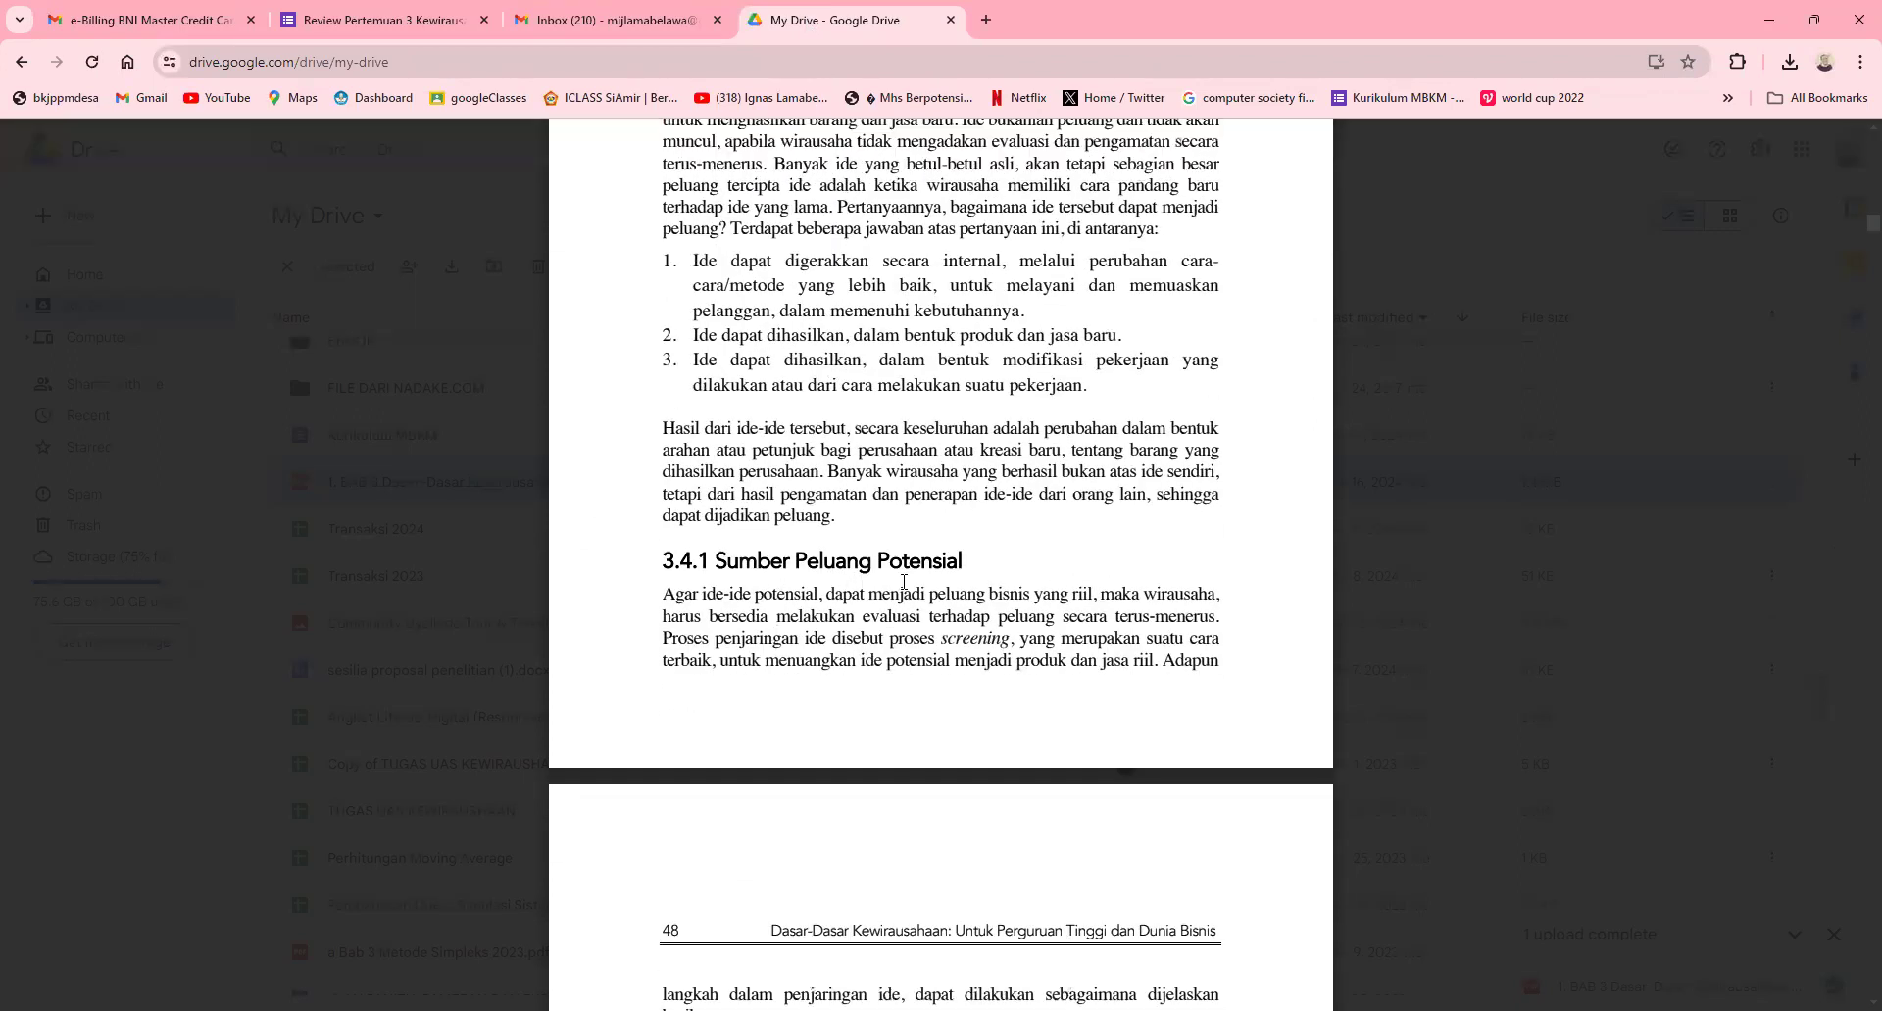
pyautogui.scroll(-5, 903, 581)
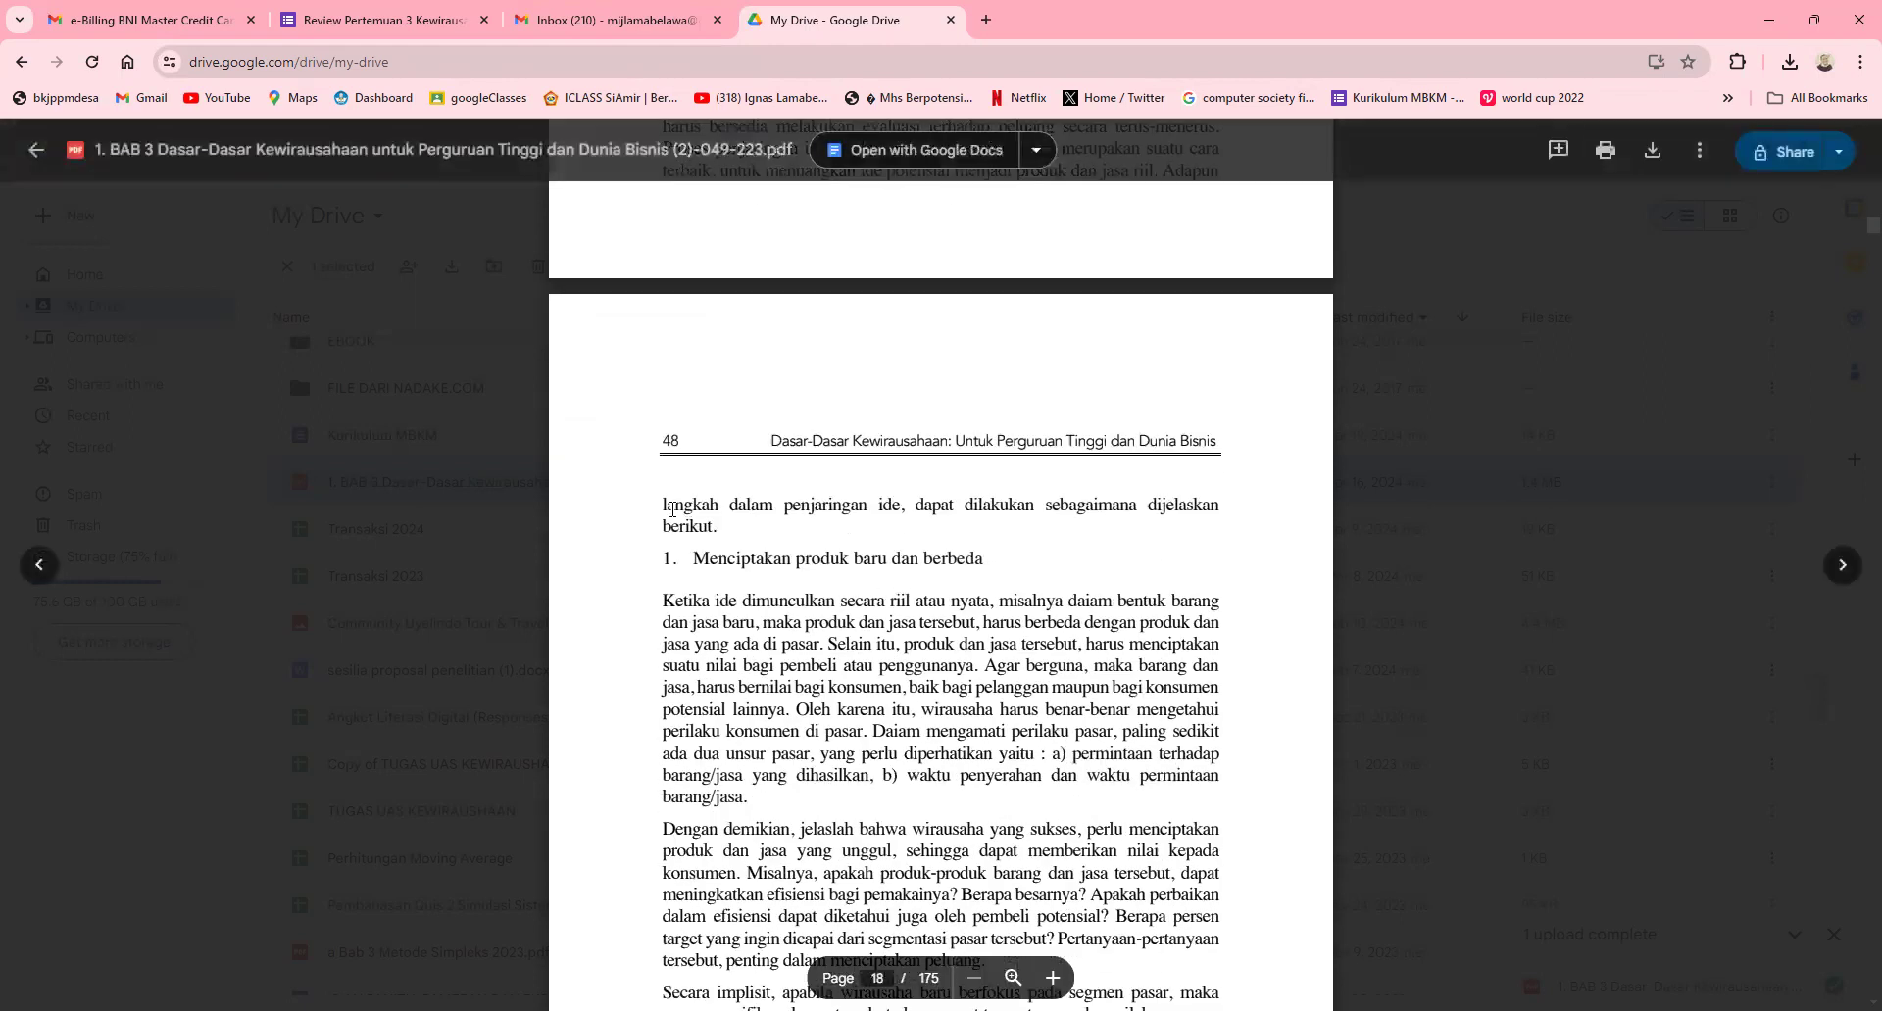
# Step: Highlight "langkah dalam penjaringan ide, dapat dilakukan" and "Menciptakan produk baru dan berbeda" on page 48, and read the explanation of that first step
pyautogui.moveTo(672, 508); pyautogui.dragTo(984, 521)
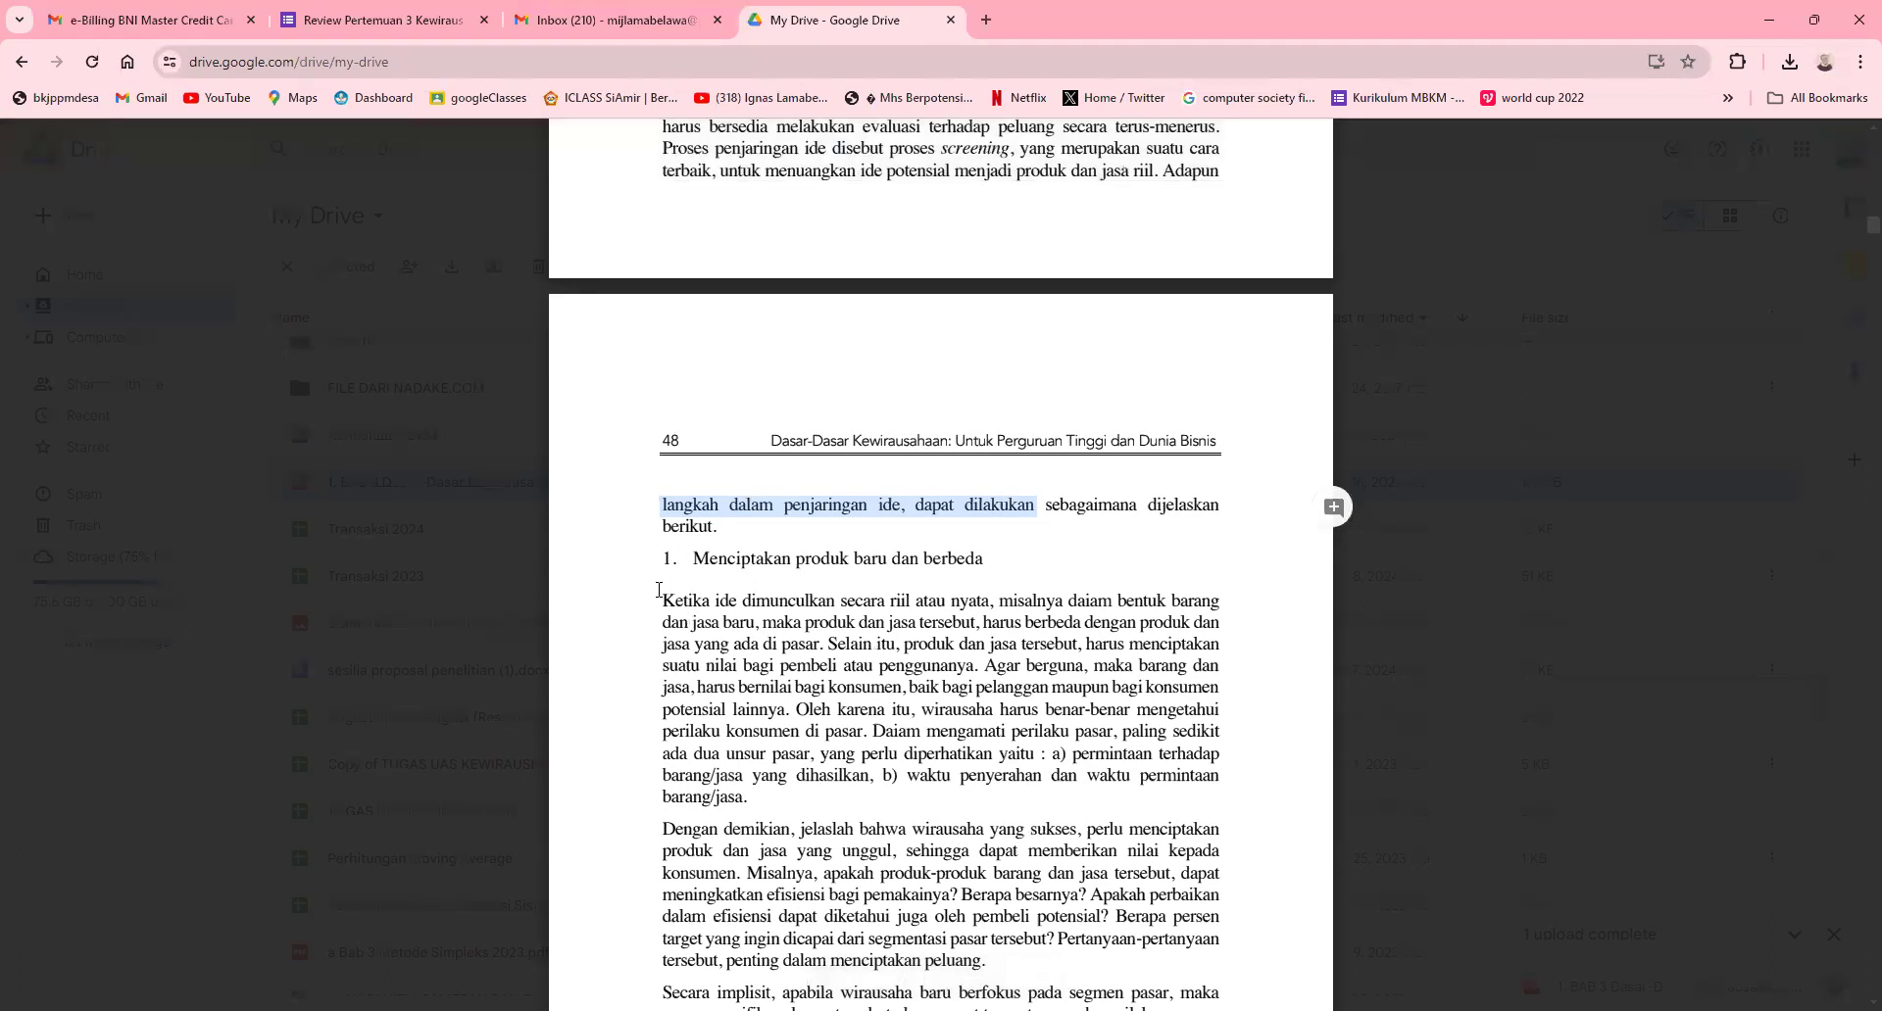
pyautogui.moveTo(691, 558); pyautogui.dragTo(985, 559)
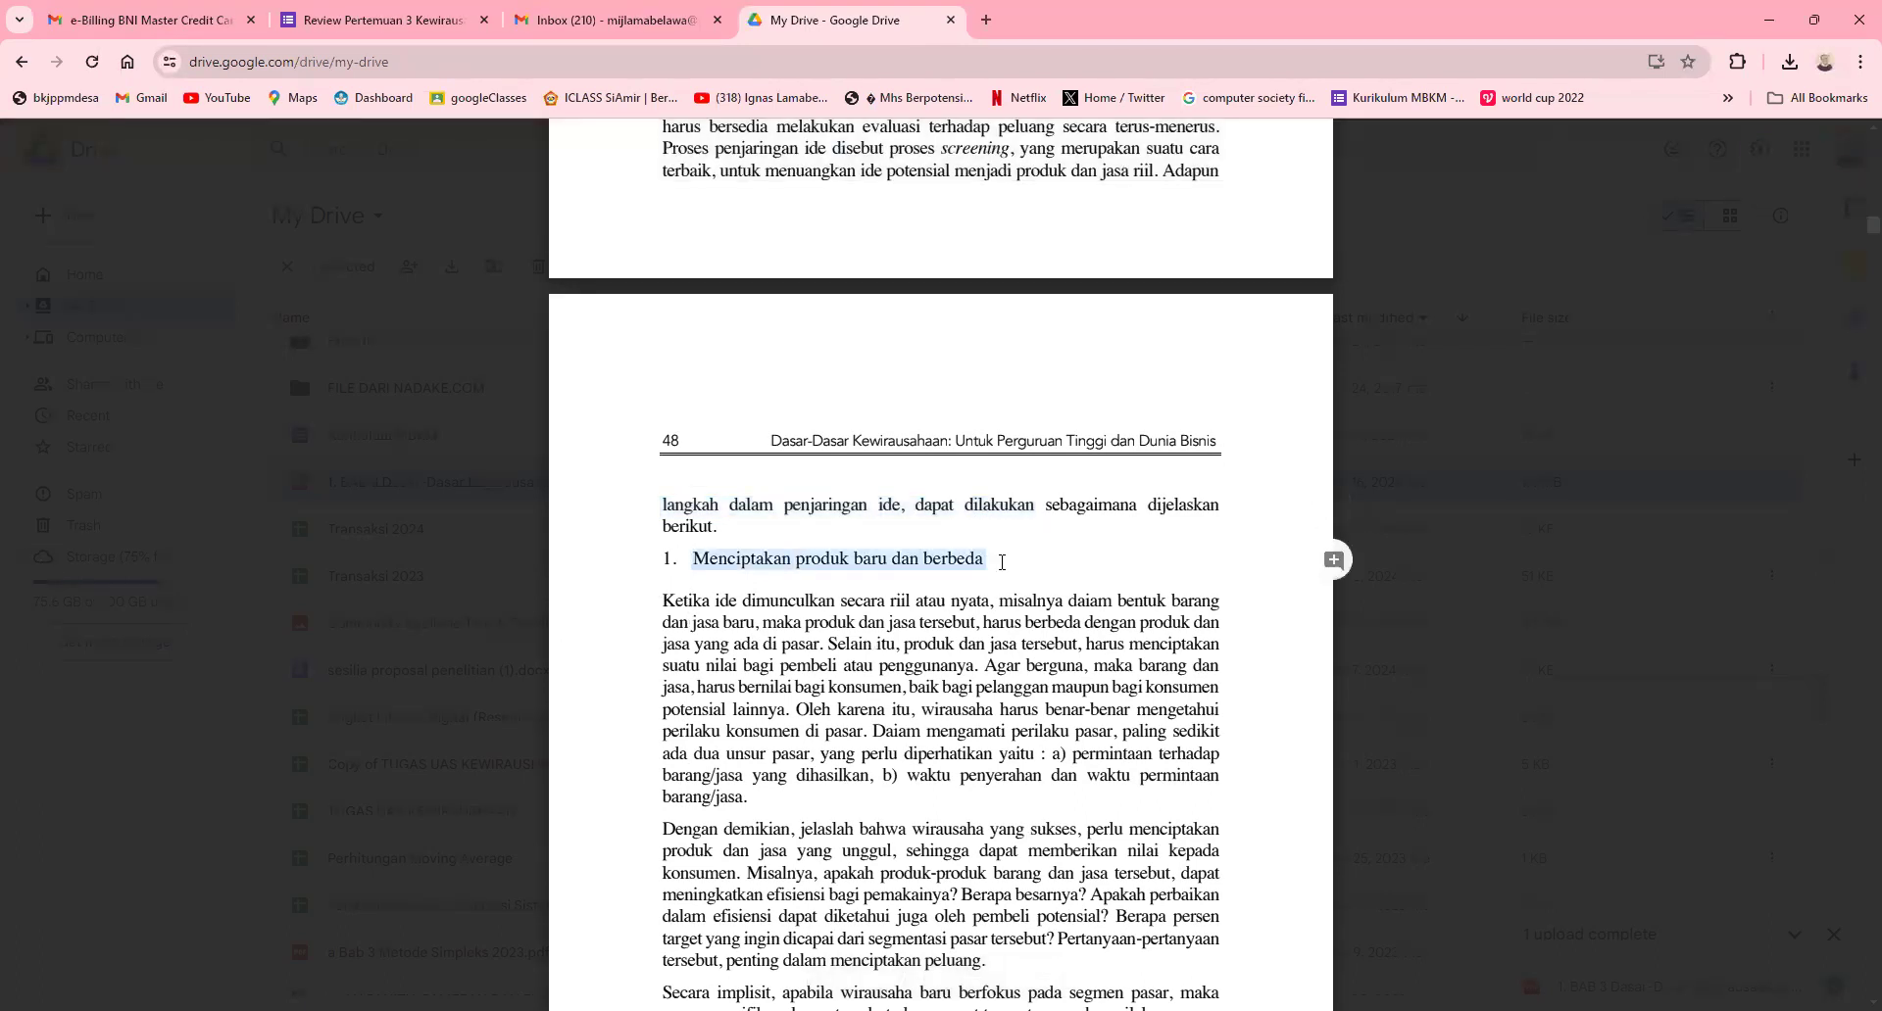
pyautogui.scroll(-5, 843, 708)
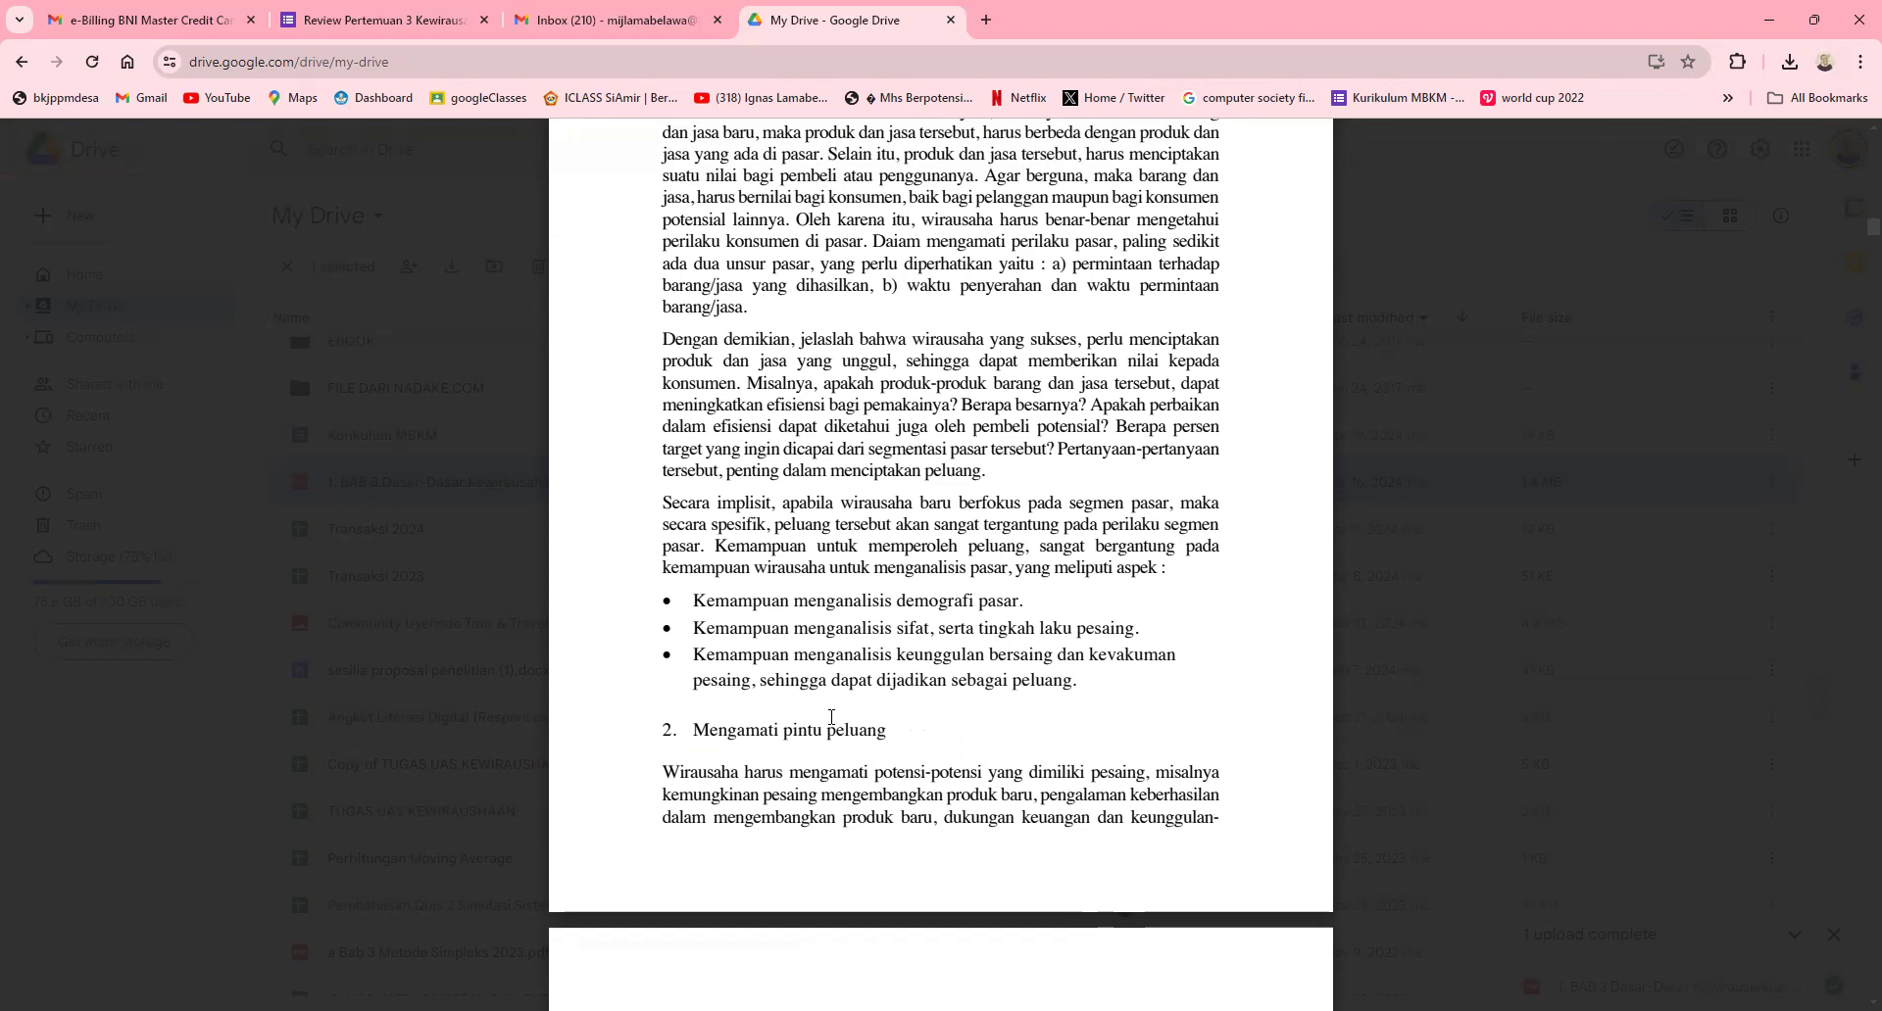
pyautogui.scroll(3, 831, 717)
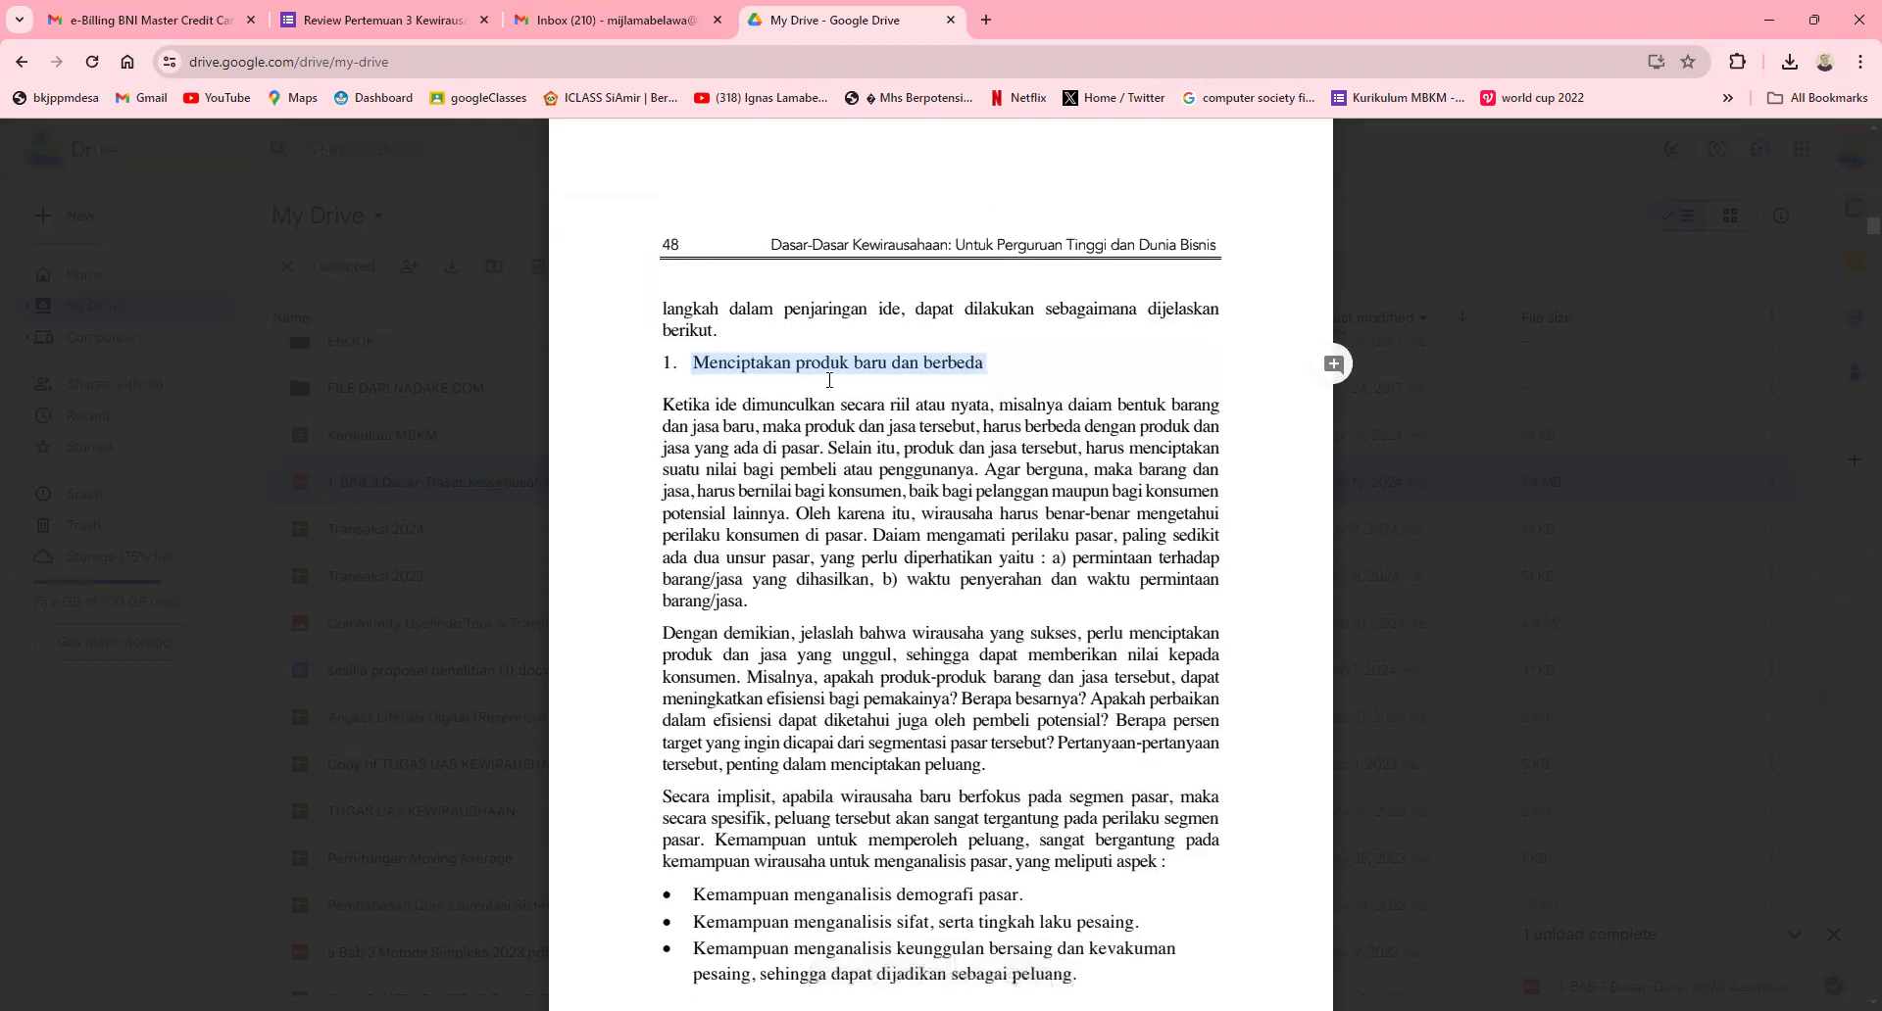
pyautogui.scroll(-1, 829, 380)
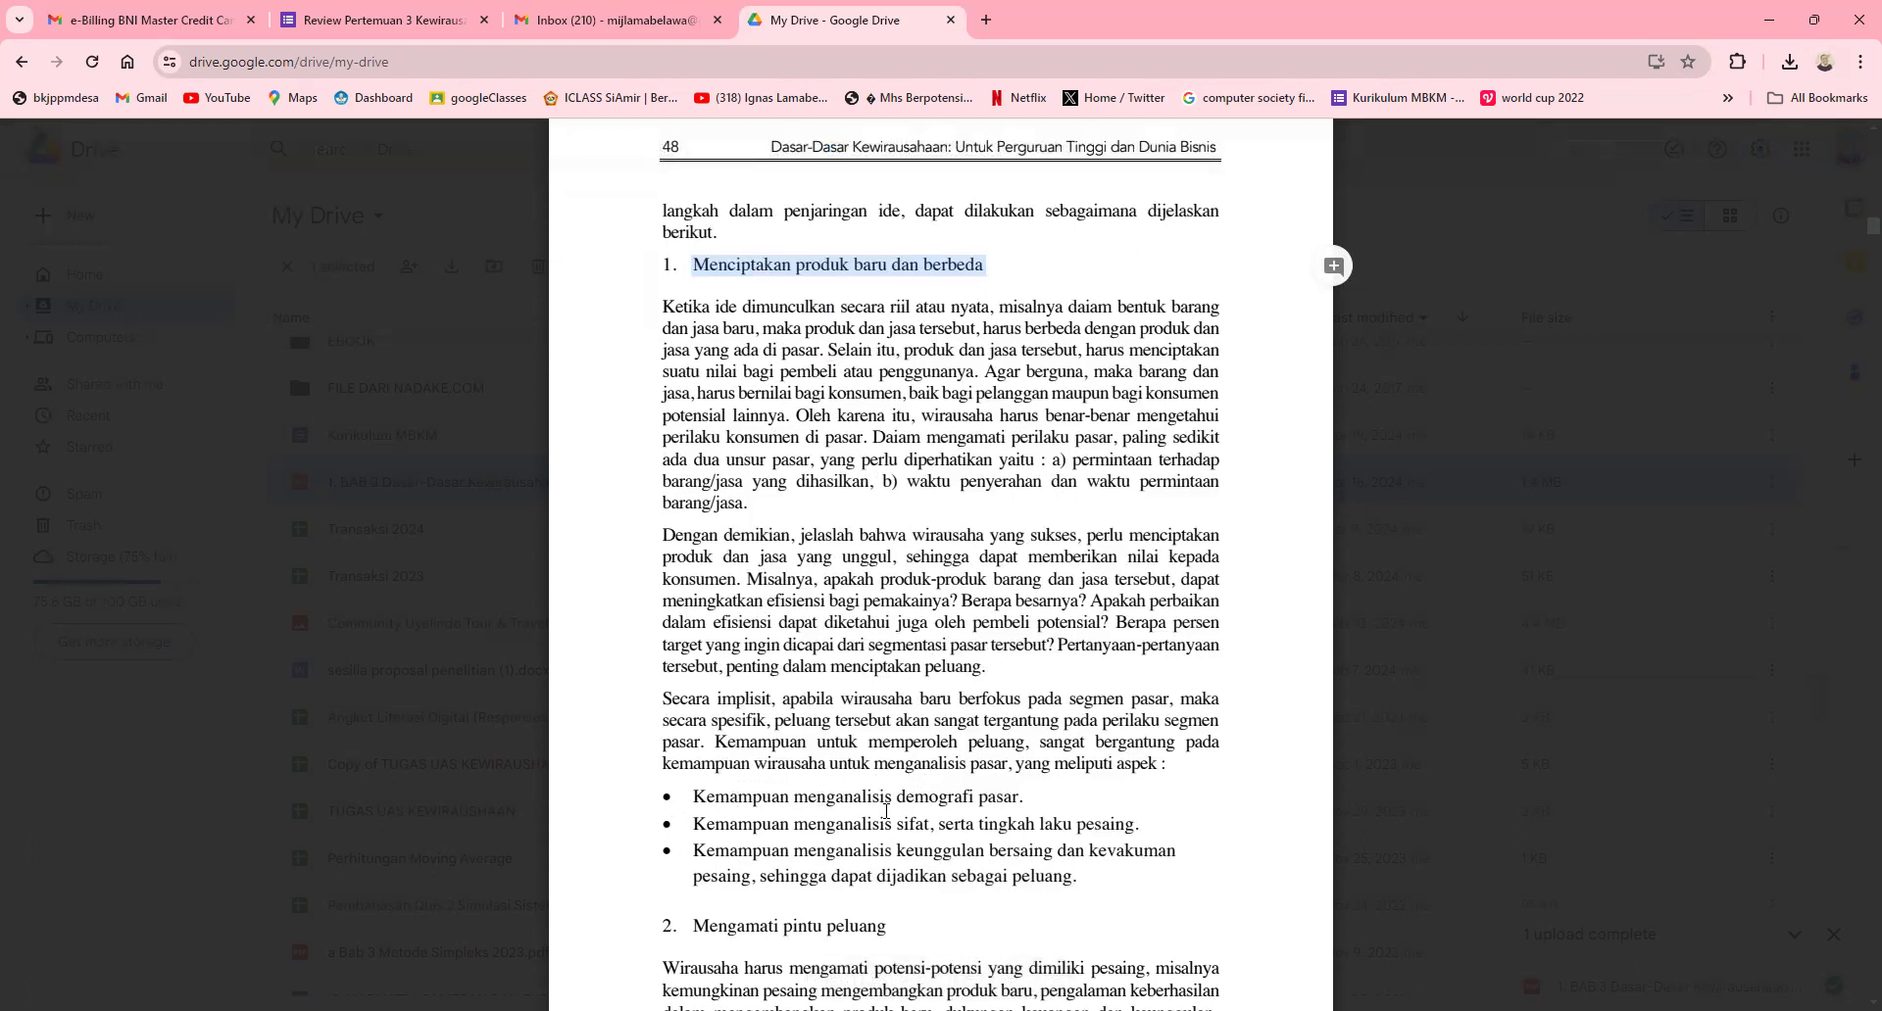
pyautogui.scroll(-2, 885, 812)
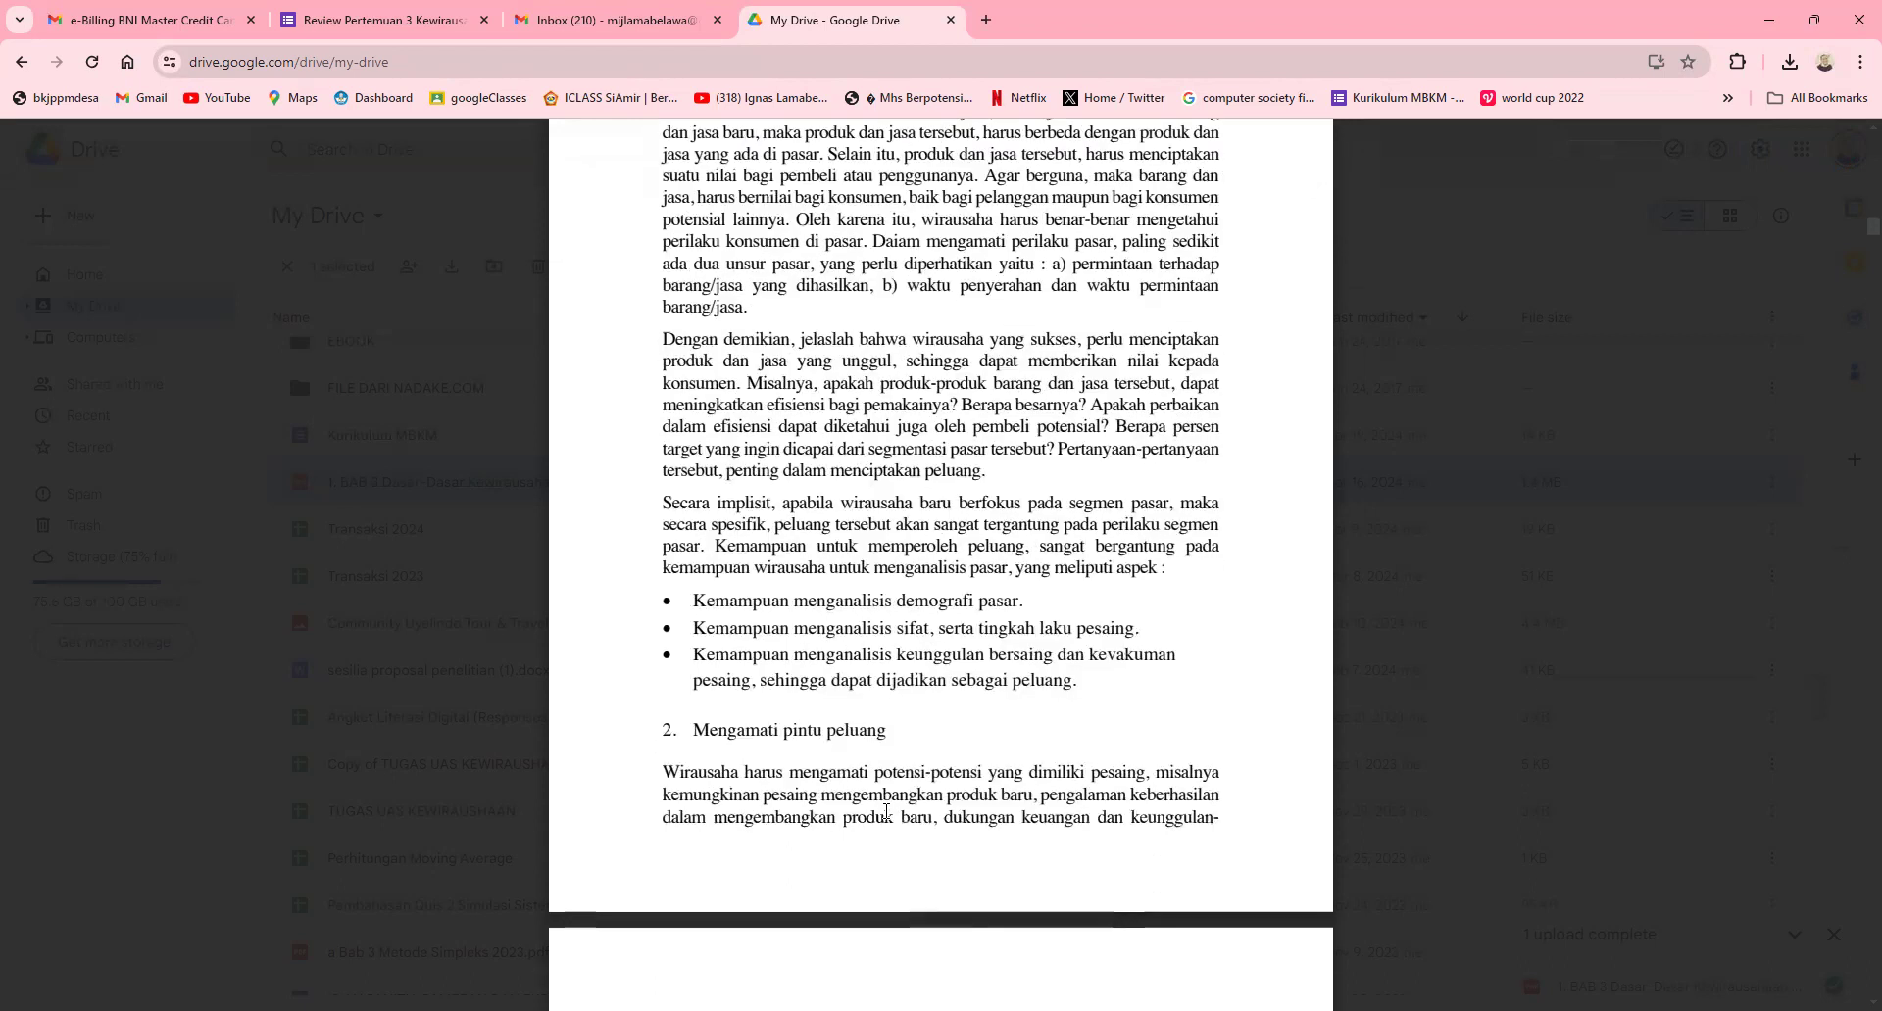
pyautogui.scroll(-1, 885, 812)
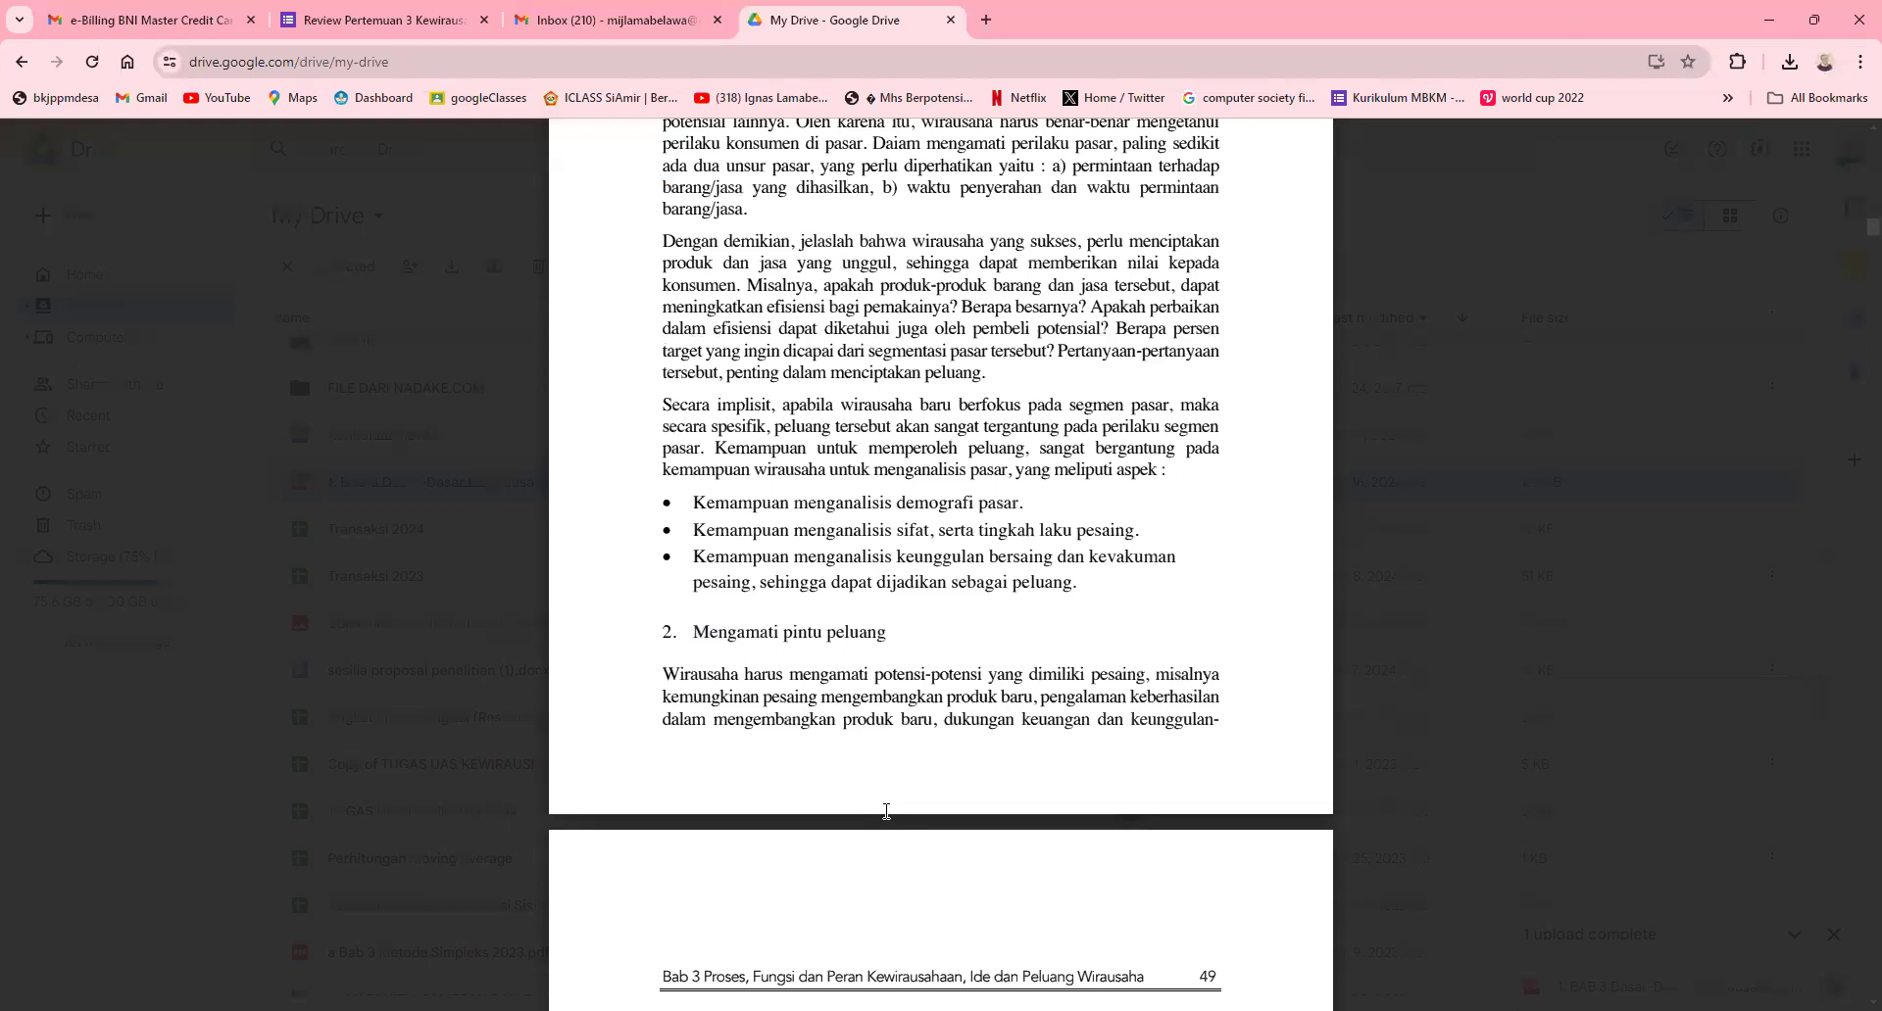
pyautogui.scroll(4, 885, 811)
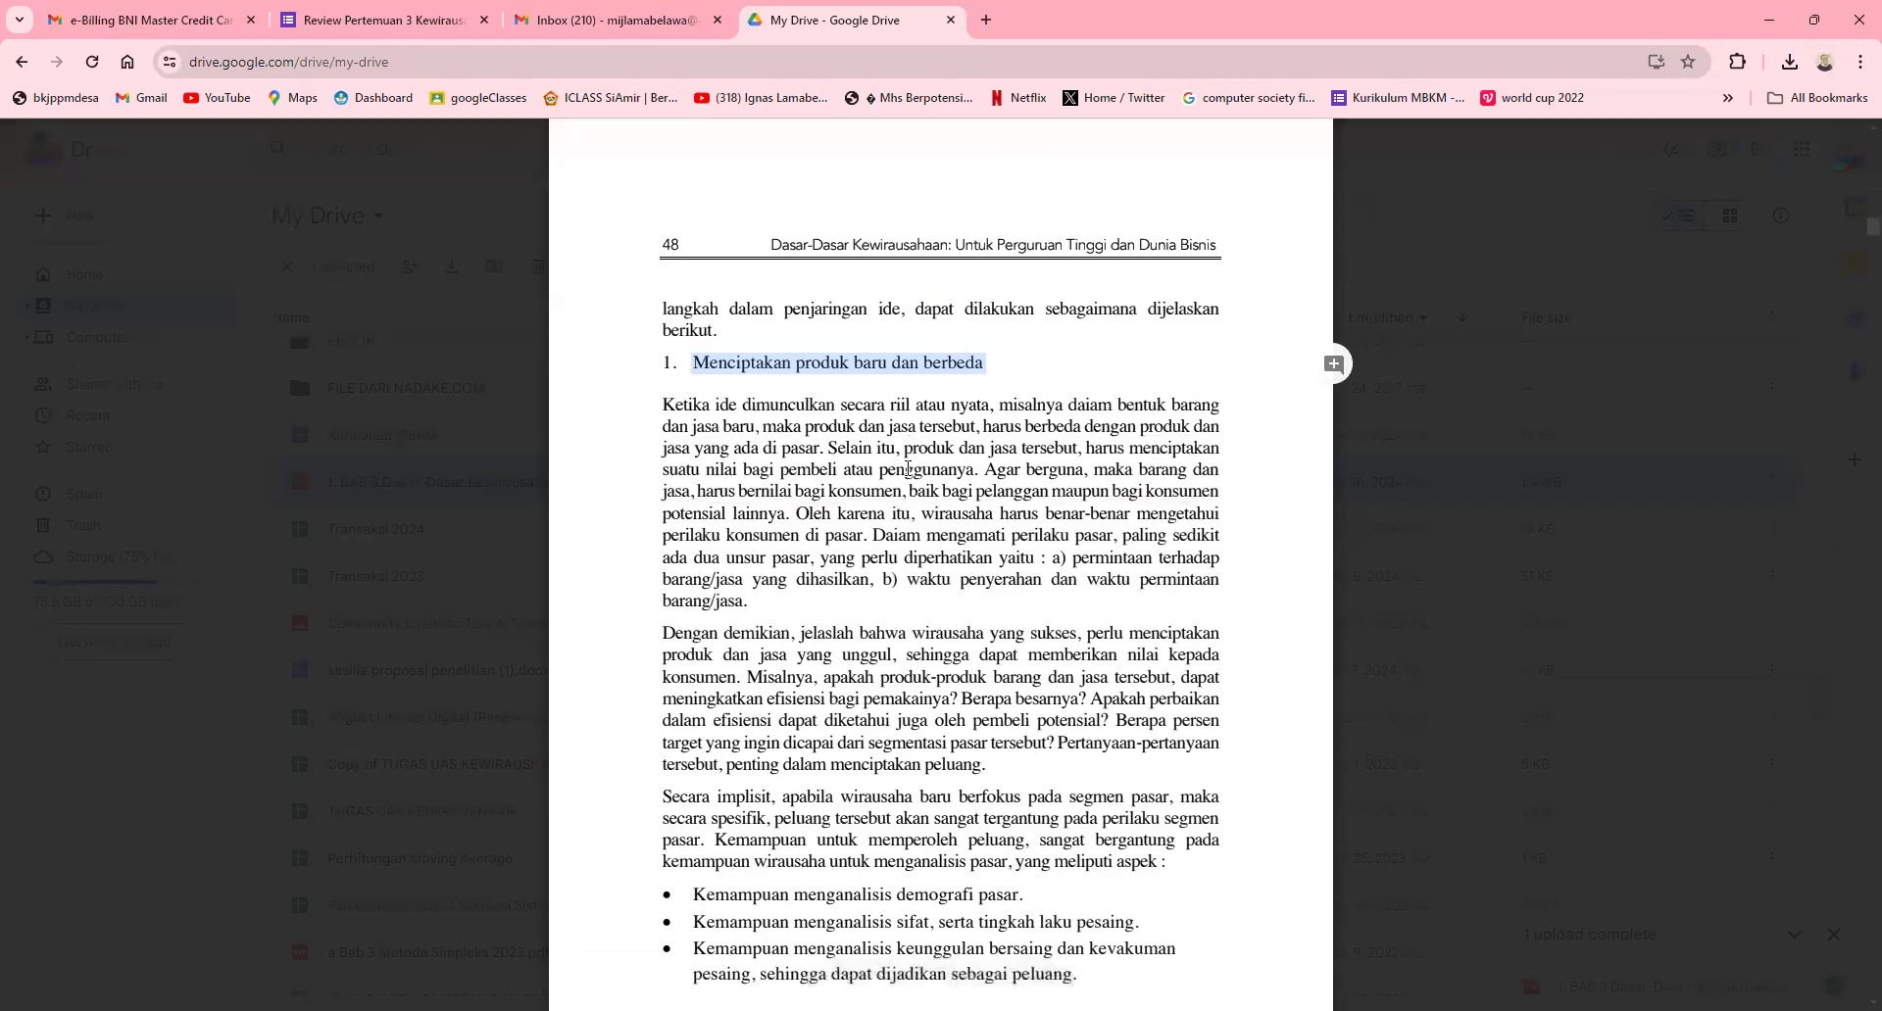
pyautogui.scroll(-3, 907, 468)
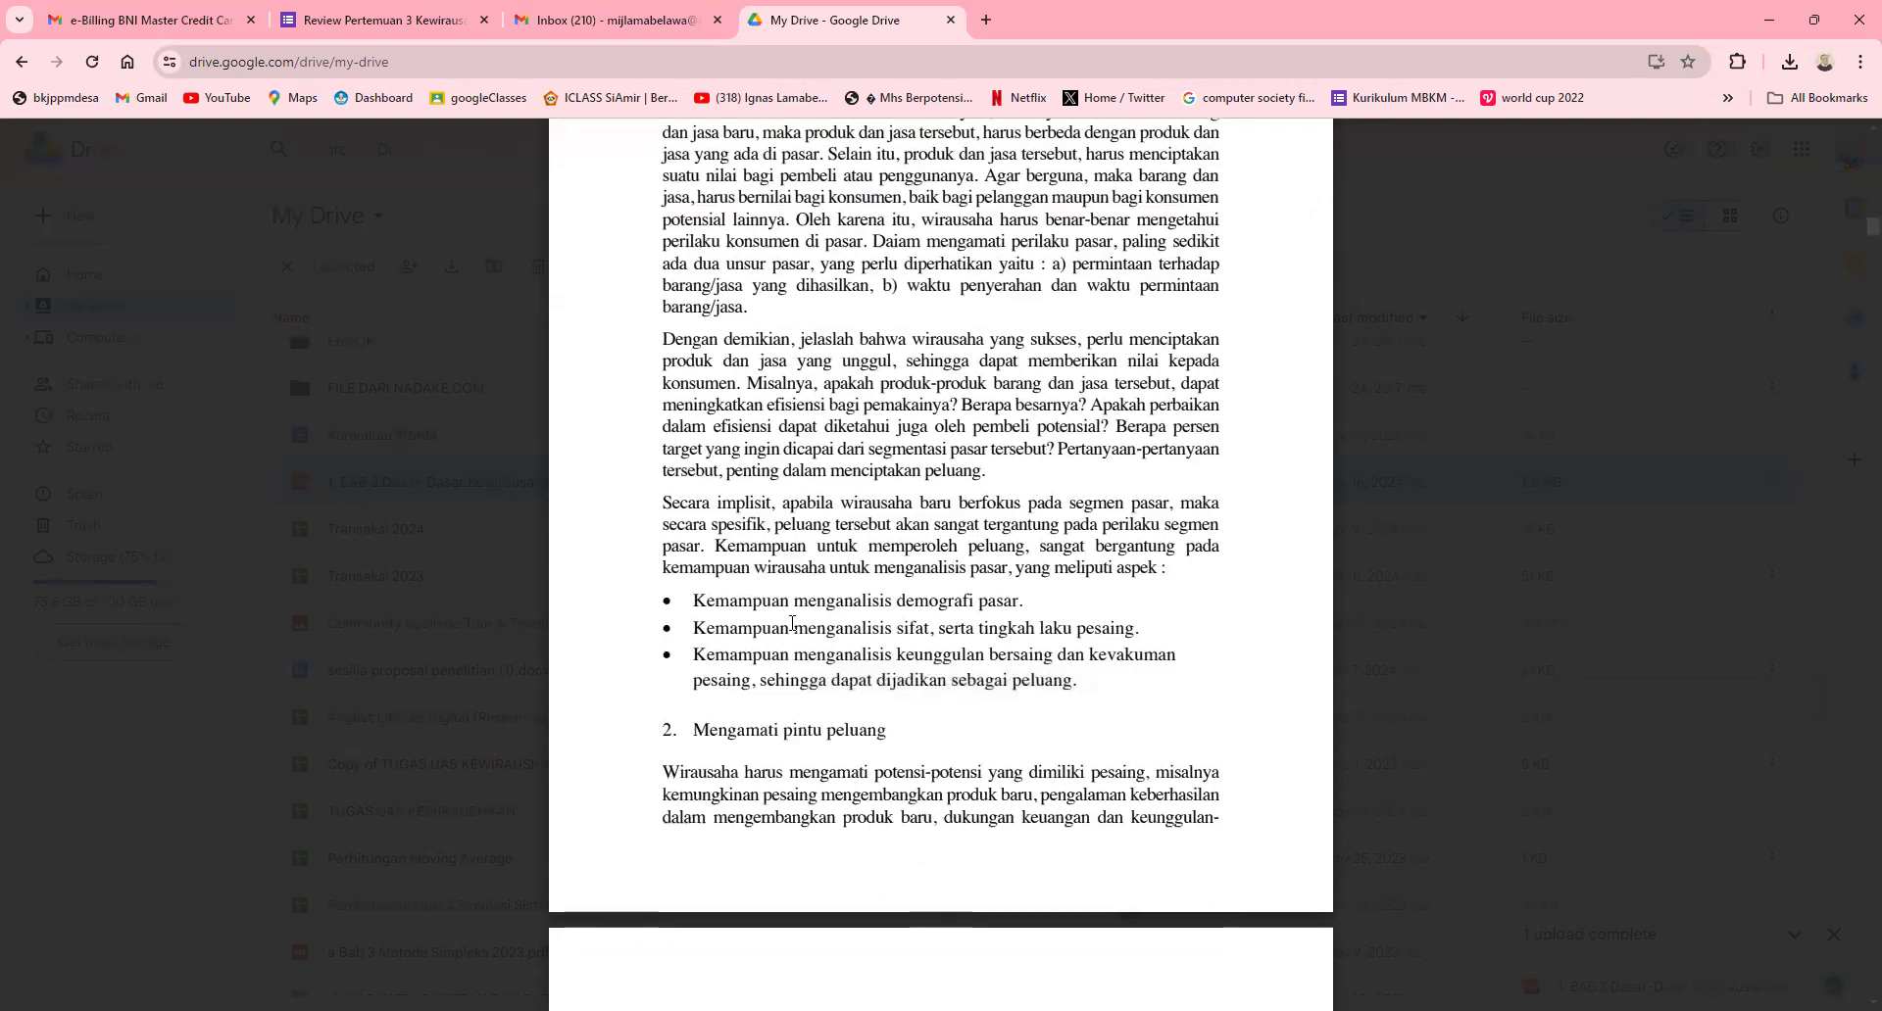
# Step: Highlight key phrases in the three market-analysis bullets, including "menganalisis demografi pasar.", "sifat, serta tingkah laku" and "sehingga dapat dijadikan sebagai peluang."
pyautogui.moveTo(793, 600); pyautogui.dragTo(1025, 601)
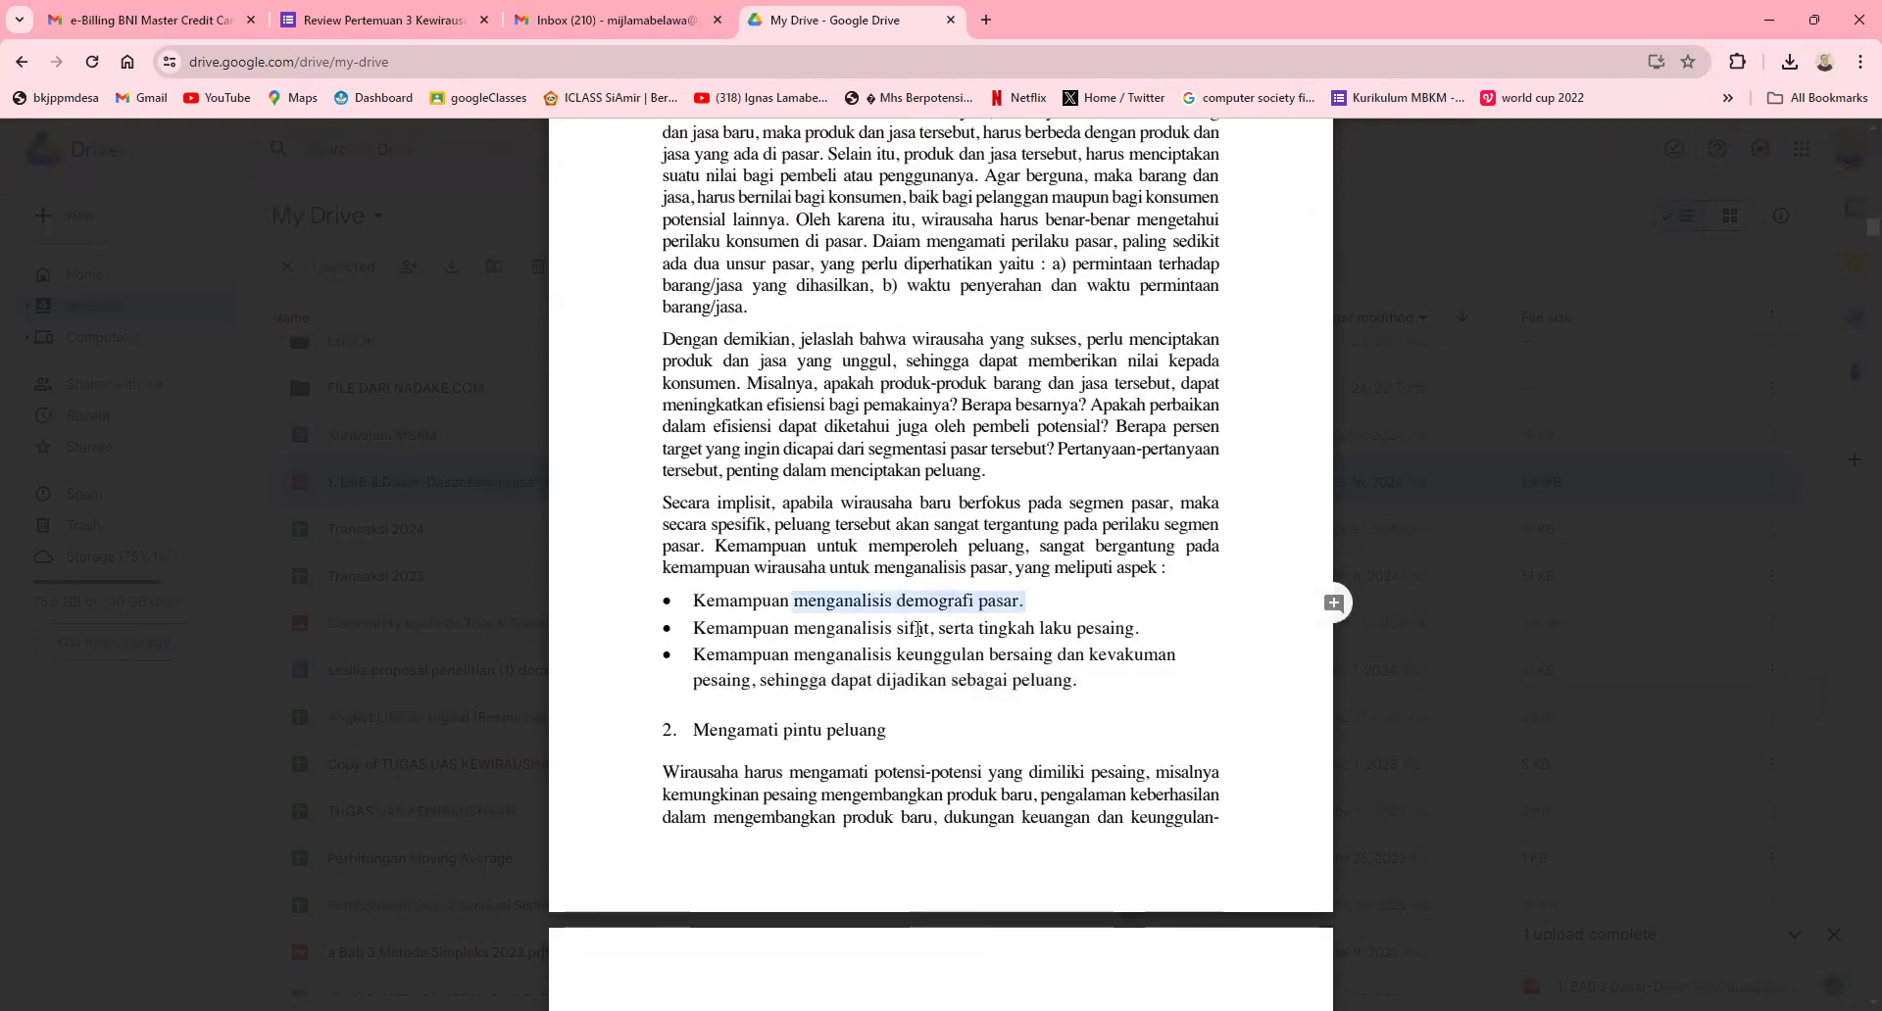
pyautogui.moveTo(917, 630); pyautogui.dragTo(1067, 631)
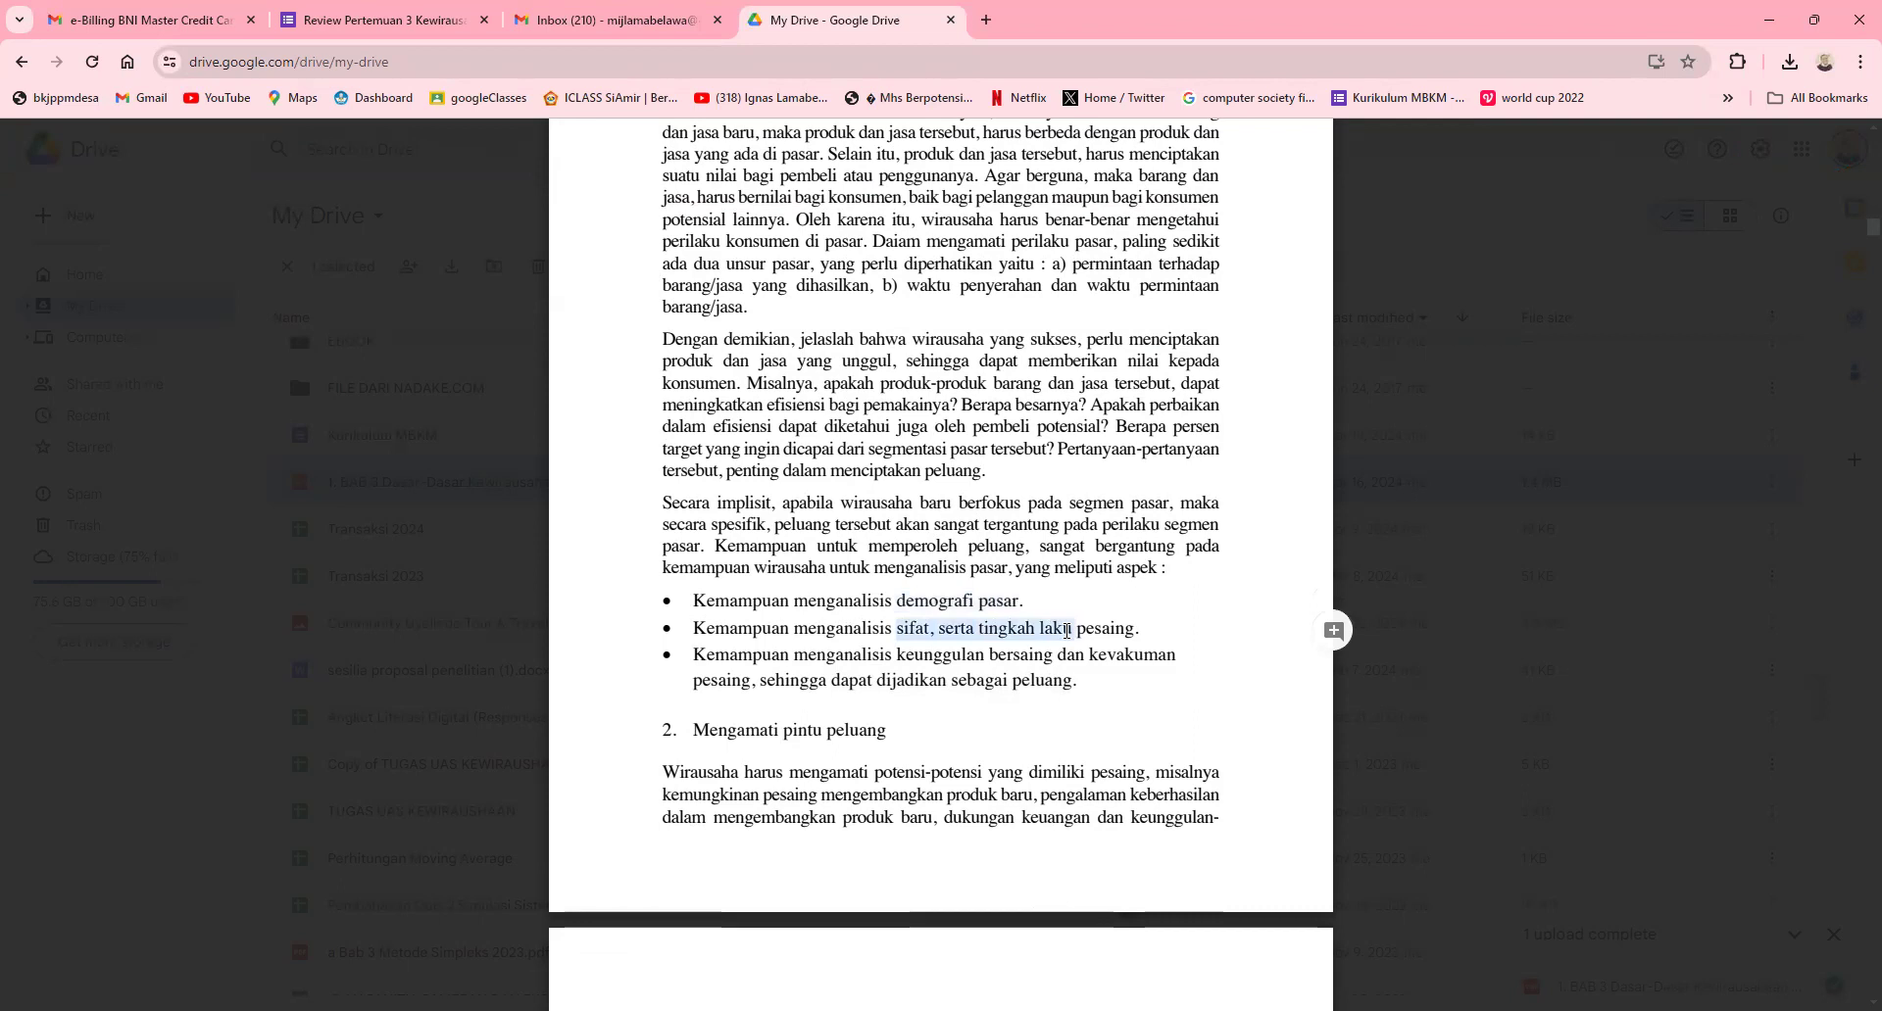
pyautogui.click(869, 653)
pyautogui.moveTo(992, 647); pyautogui.dragTo(1129, 663)
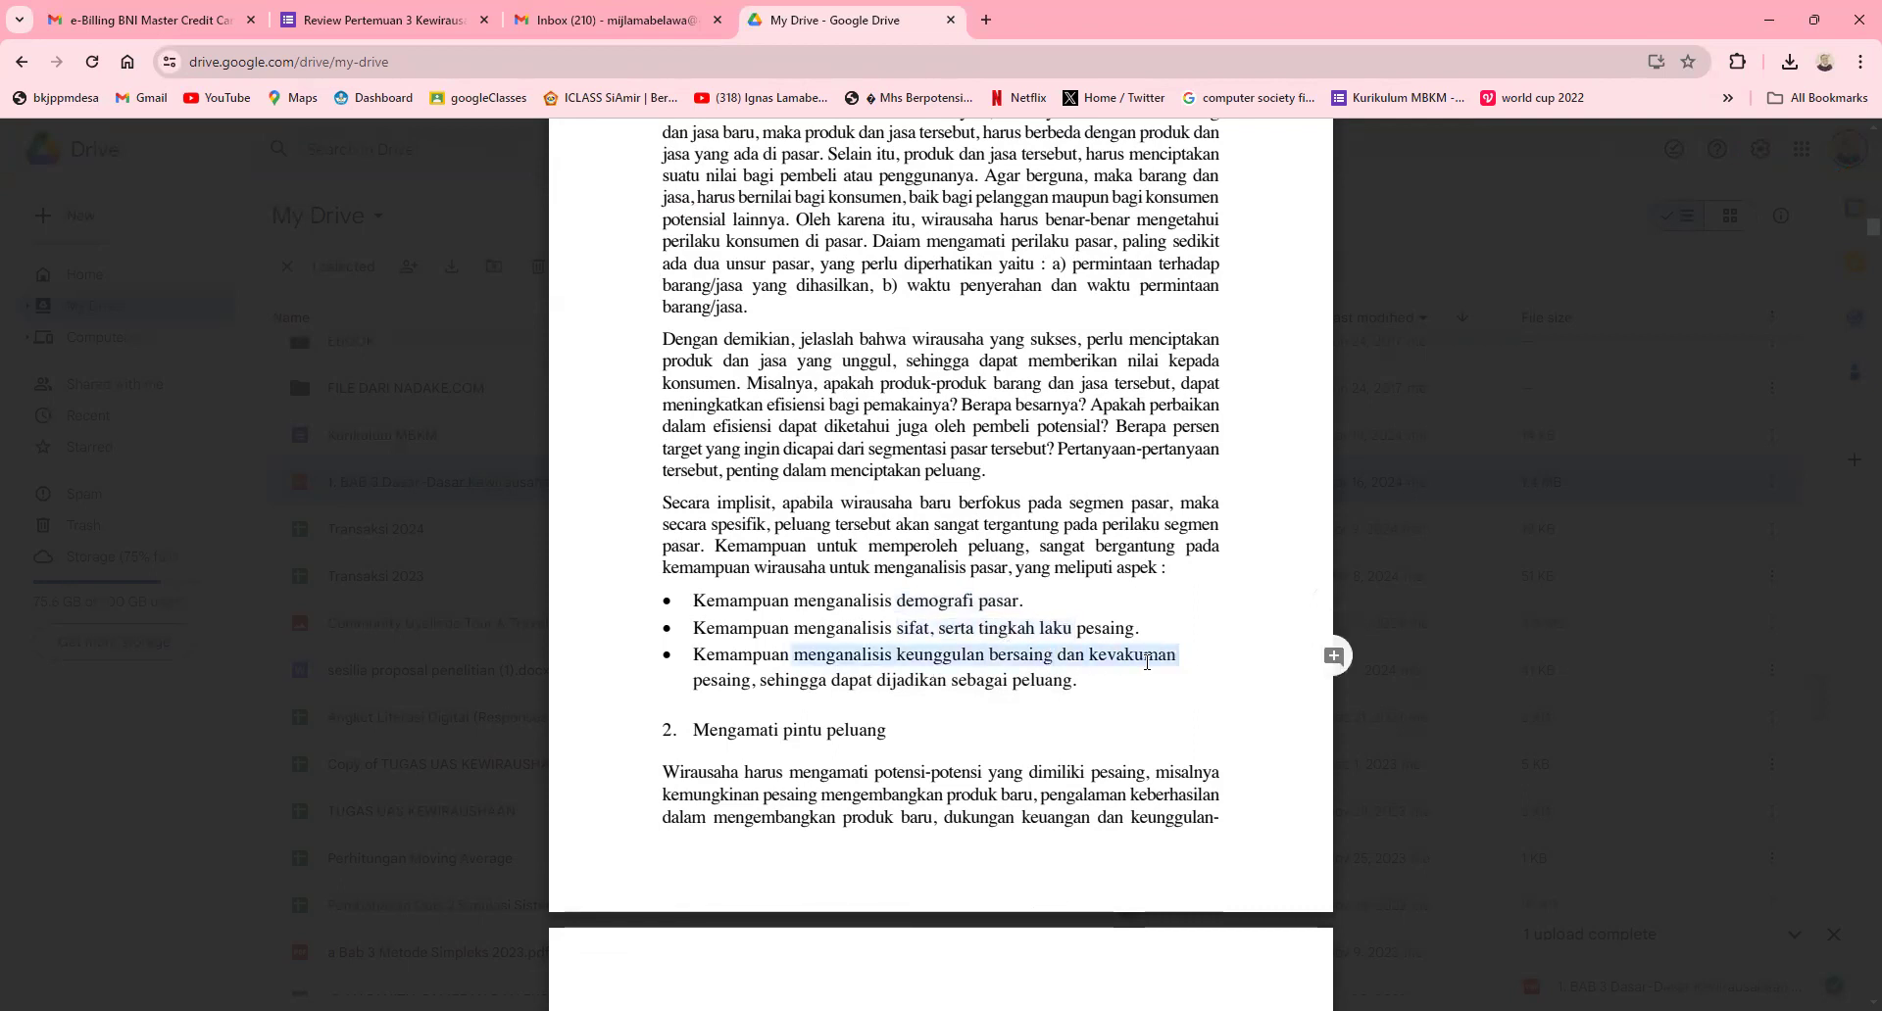
pyautogui.moveTo(760, 681); pyautogui.dragTo(1078, 681)
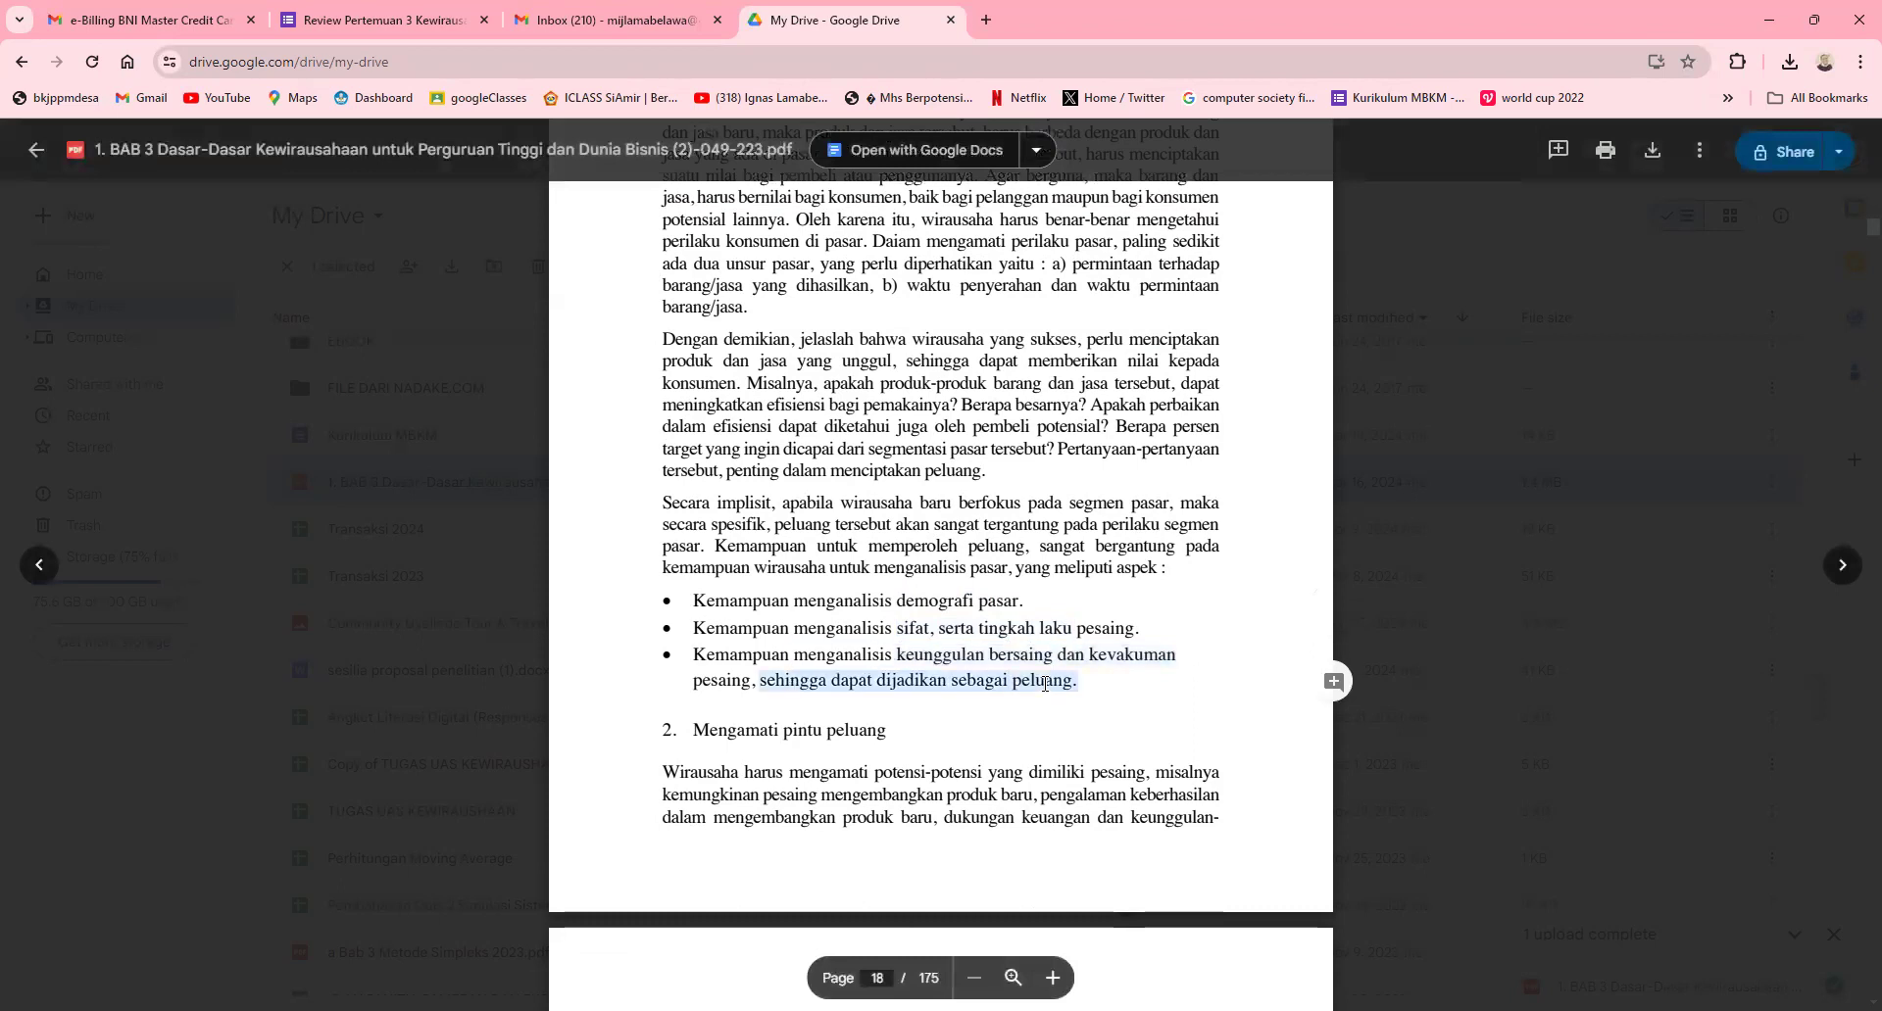
# Step: Highlight the second screening step, "Mengamati pintu peluang", and read its explanation continuing on page 49
pyautogui.scroll(-2, 709, 585)
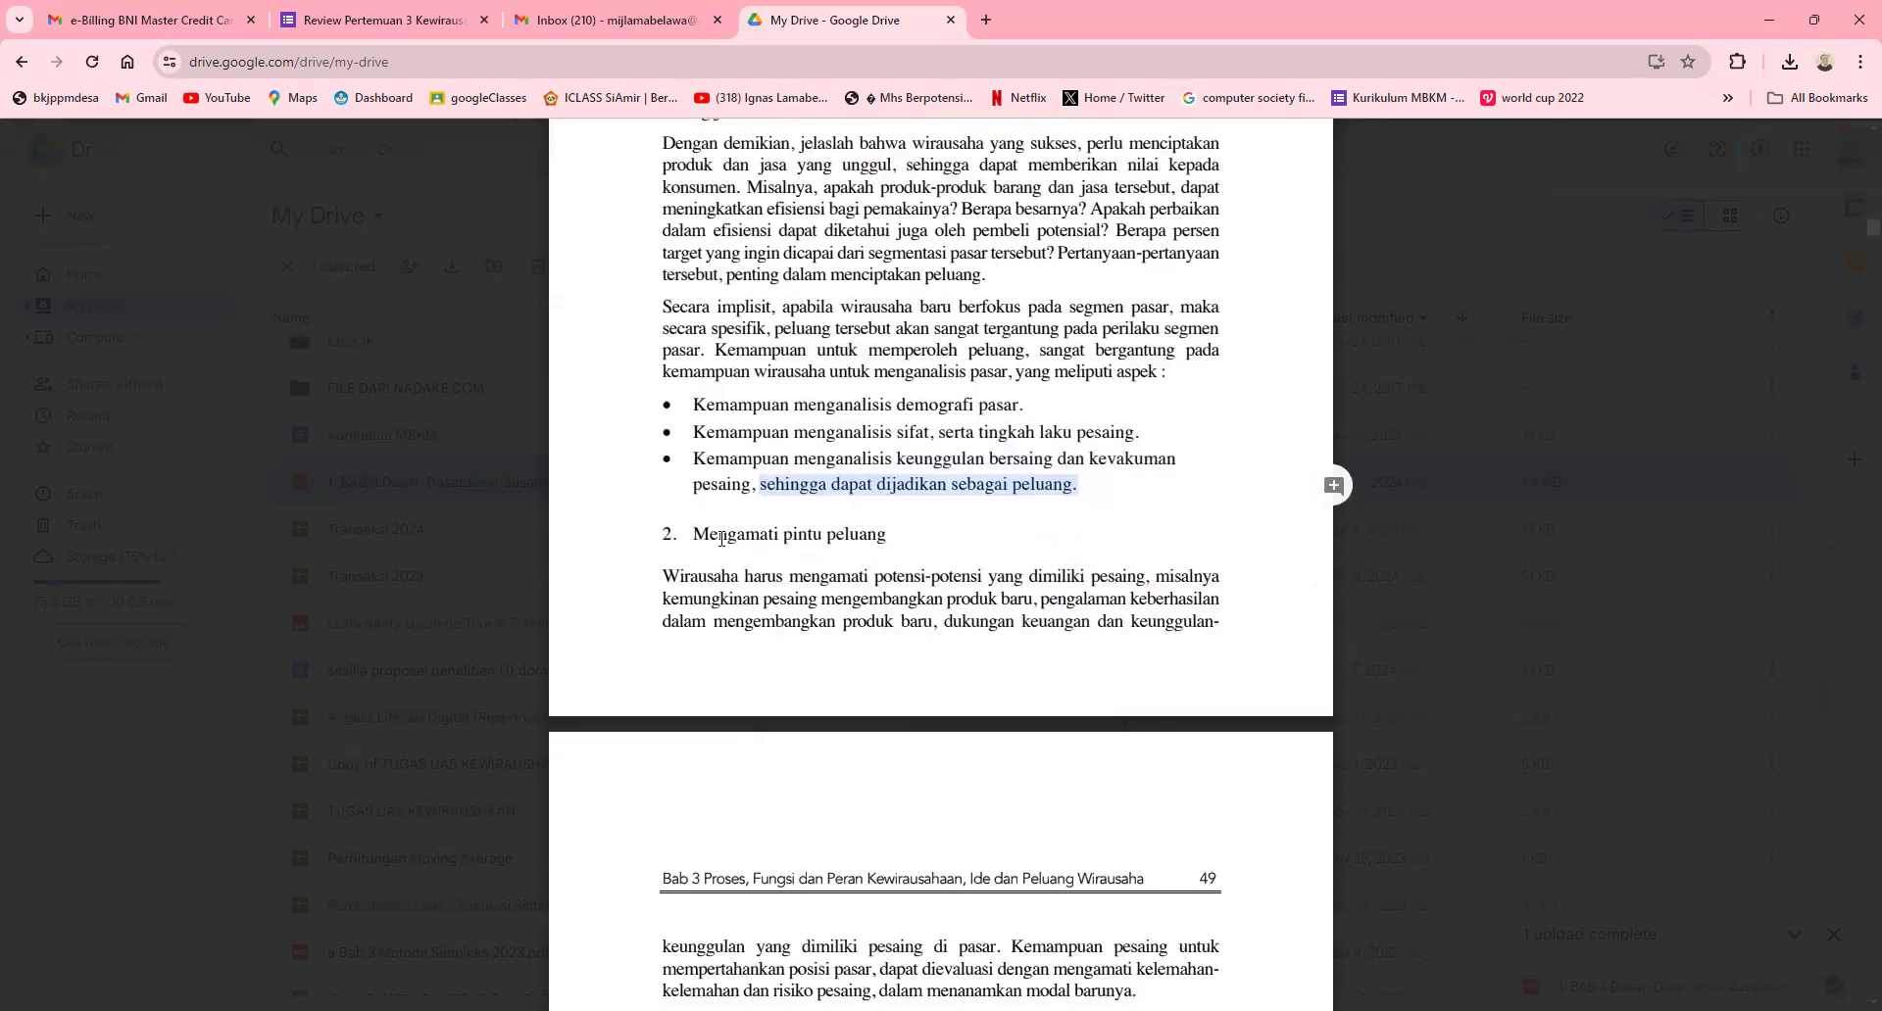
pyautogui.moveTo(693, 535); pyautogui.dragTo(886, 535)
pyautogui.scroll(-4, 843, 676)
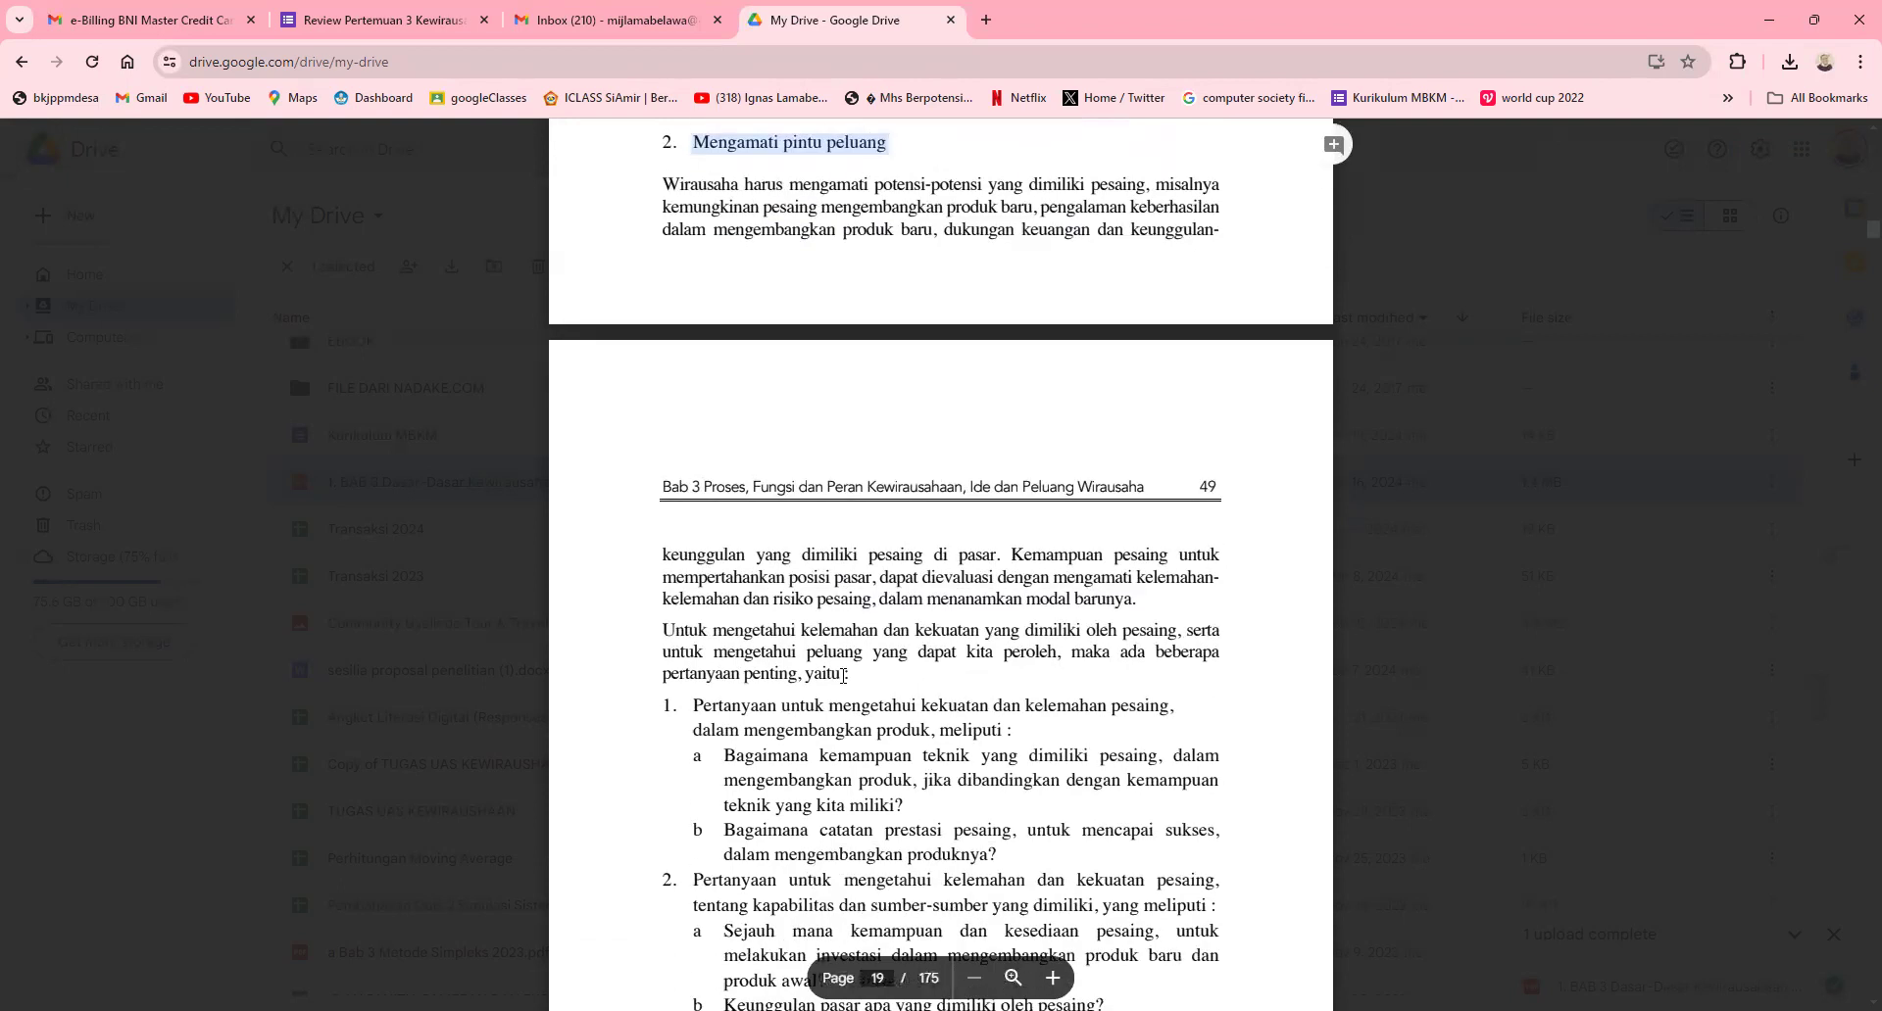
# Step: Return to the quiz in Google Forms and mark "D. Mengamati demografi pasar" as the correct answer for question 6
pyautogui.click(369, 33)
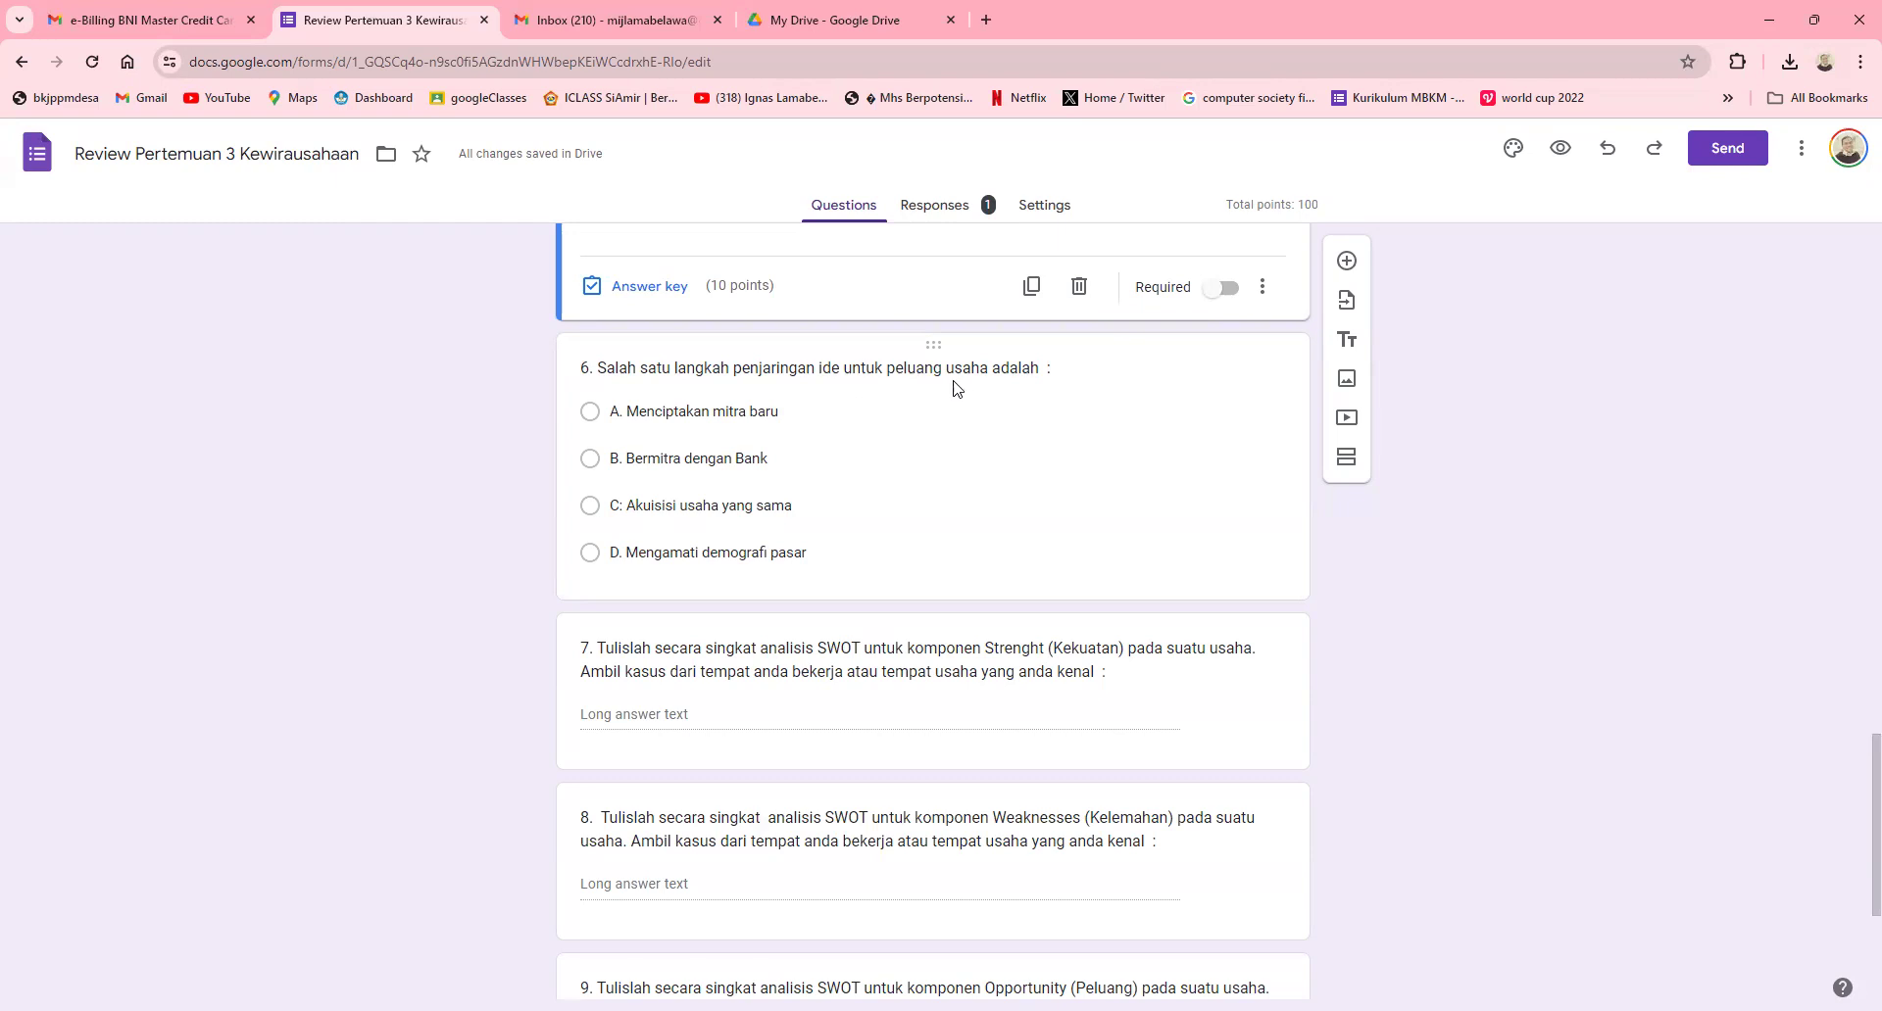
pyautogui.click(903, 530)
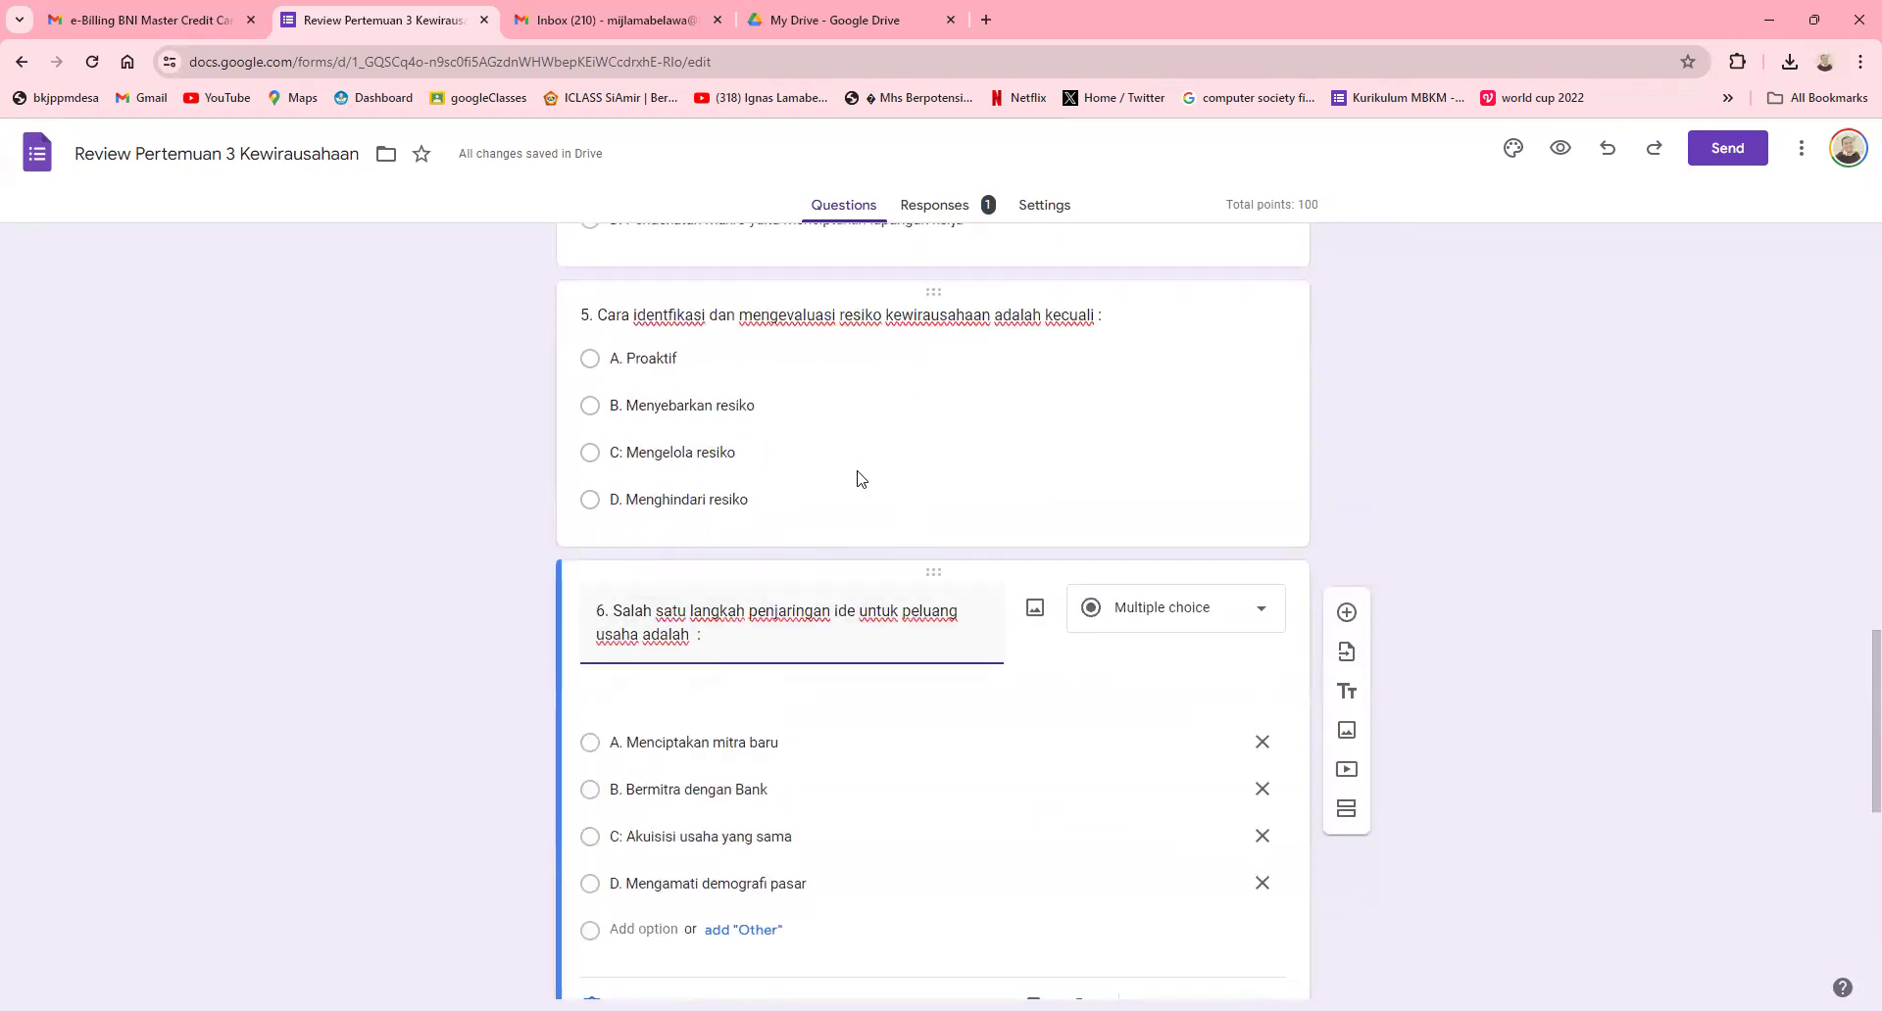
pyautogui.click(745, 453)
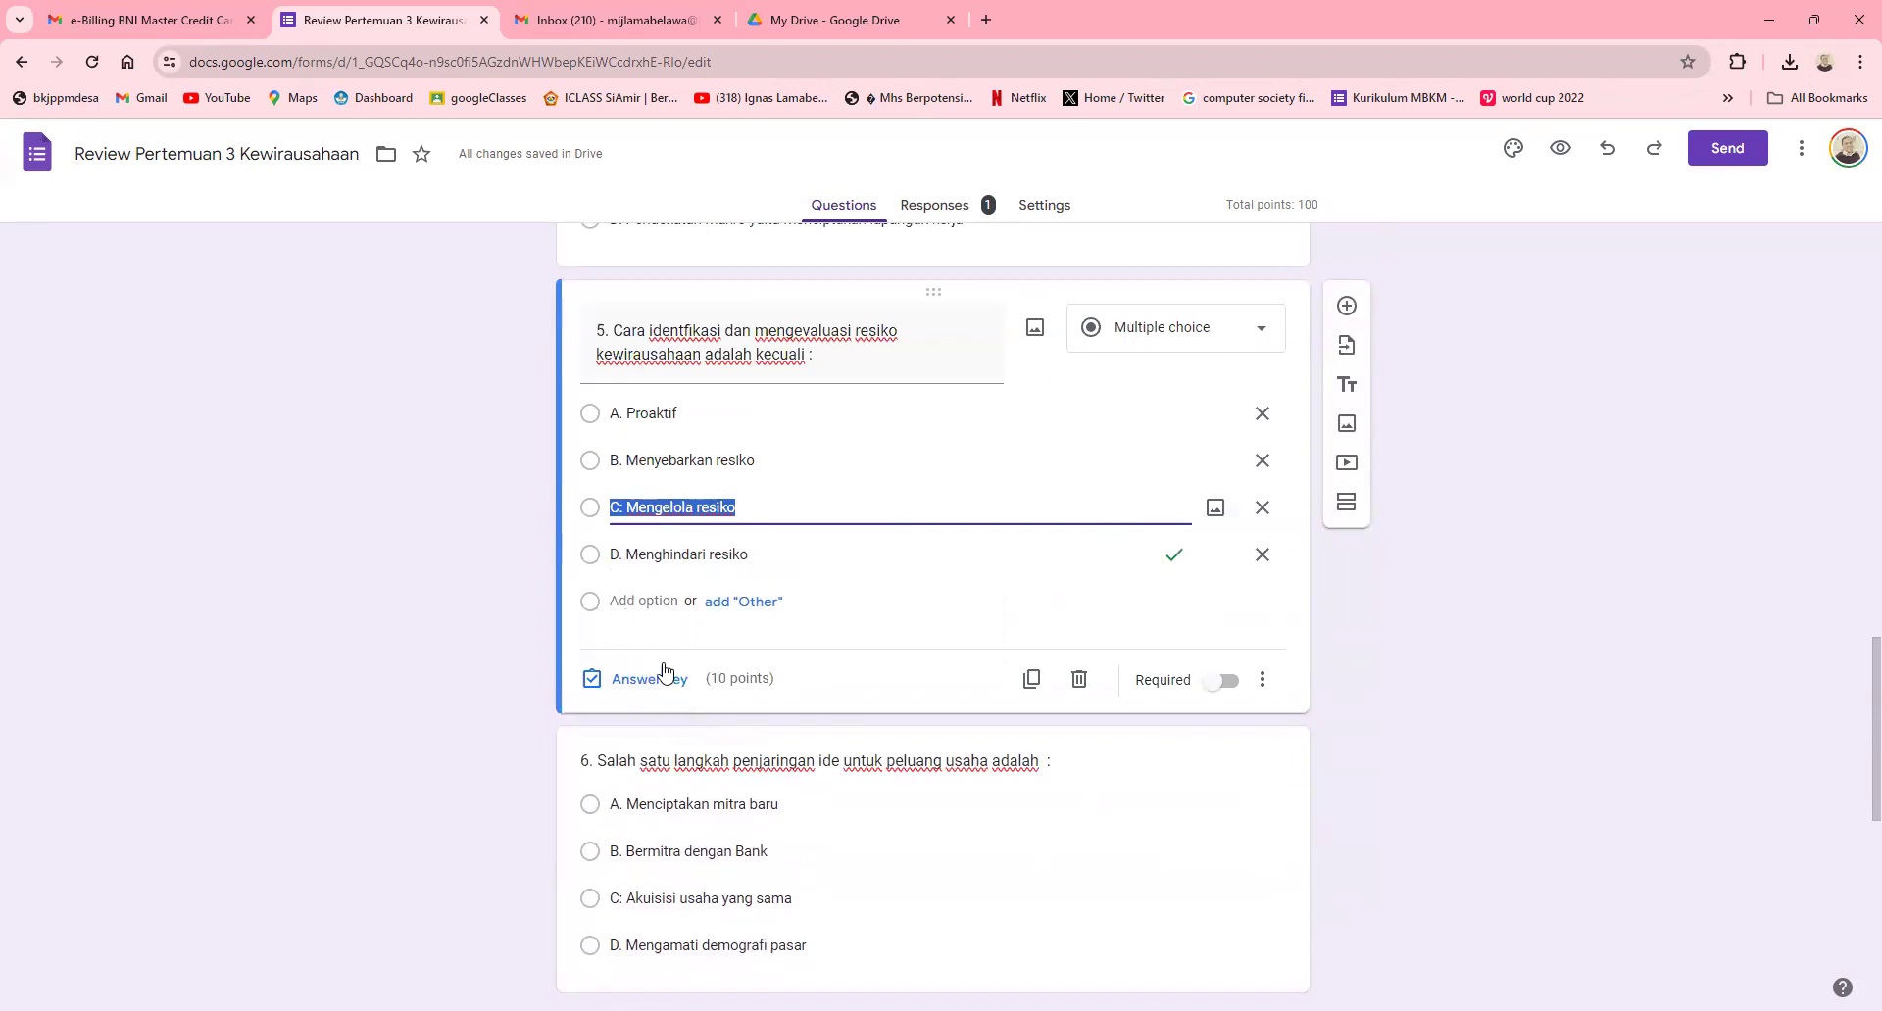
pyautogui.scroll(-3, 647, 627)
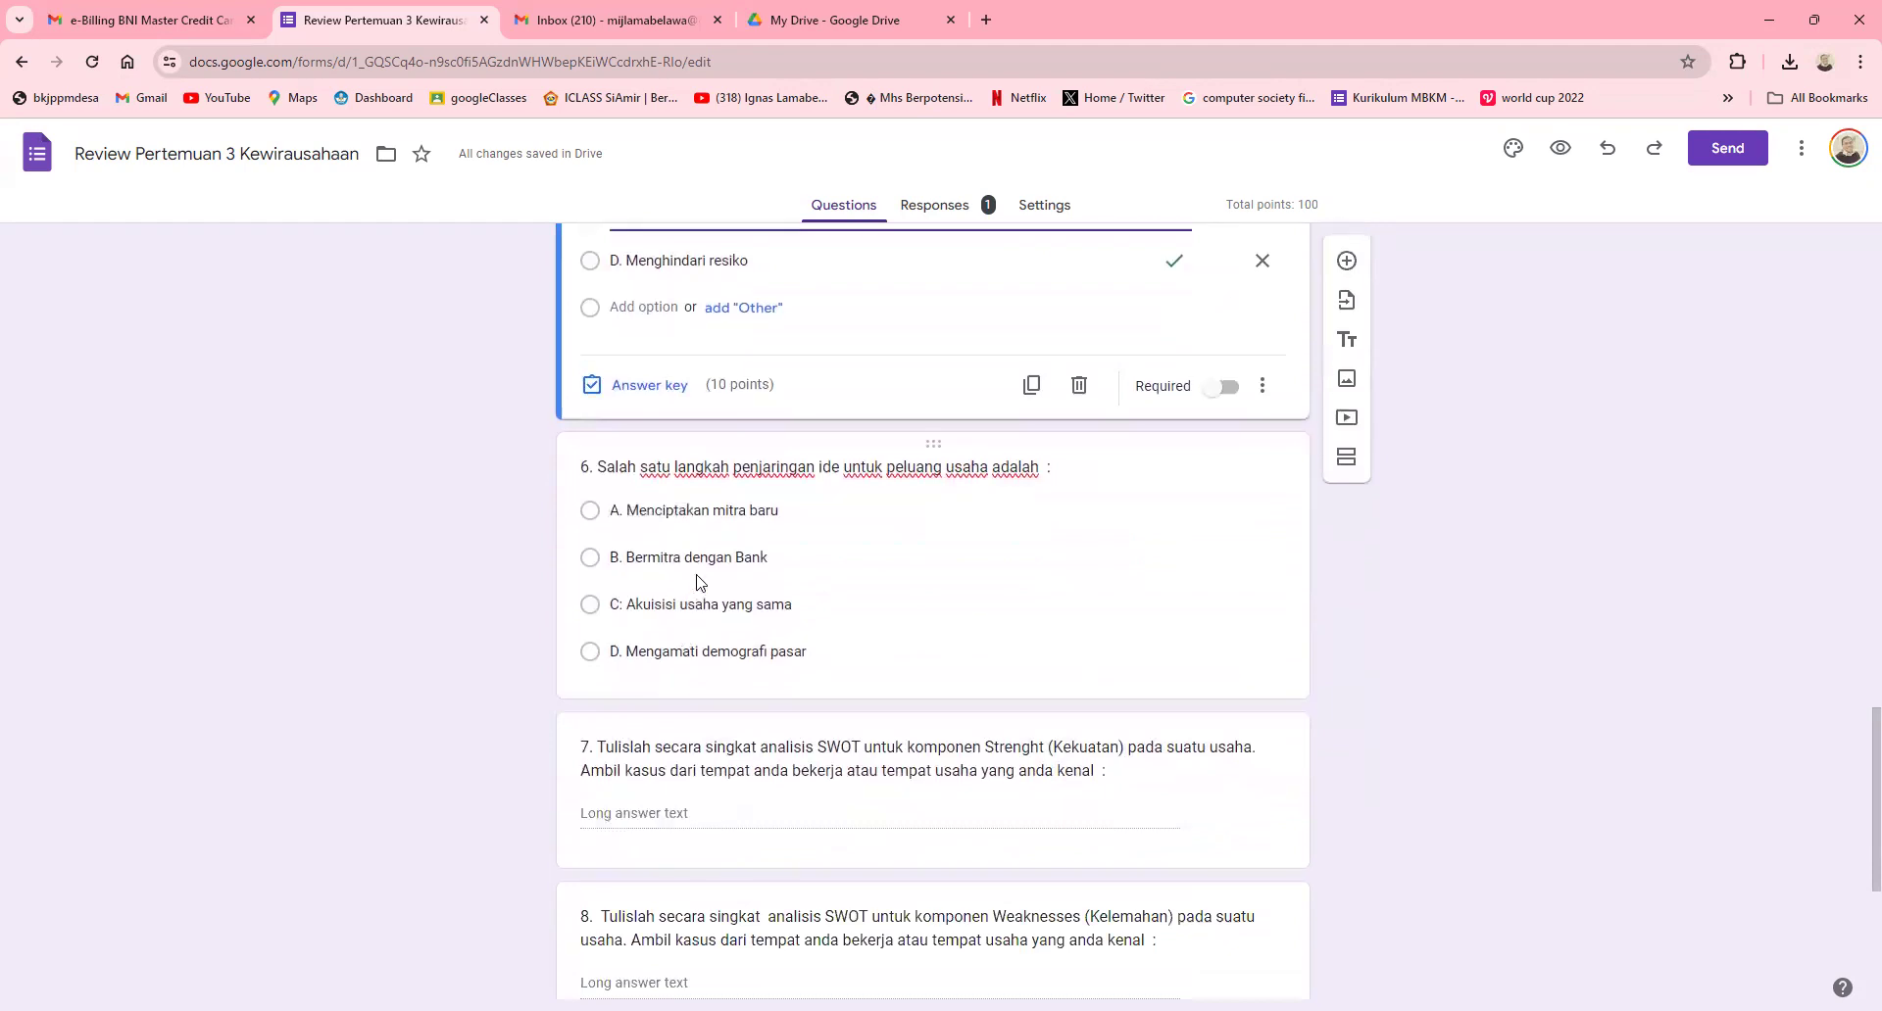
pyautogui.click(843, 574)
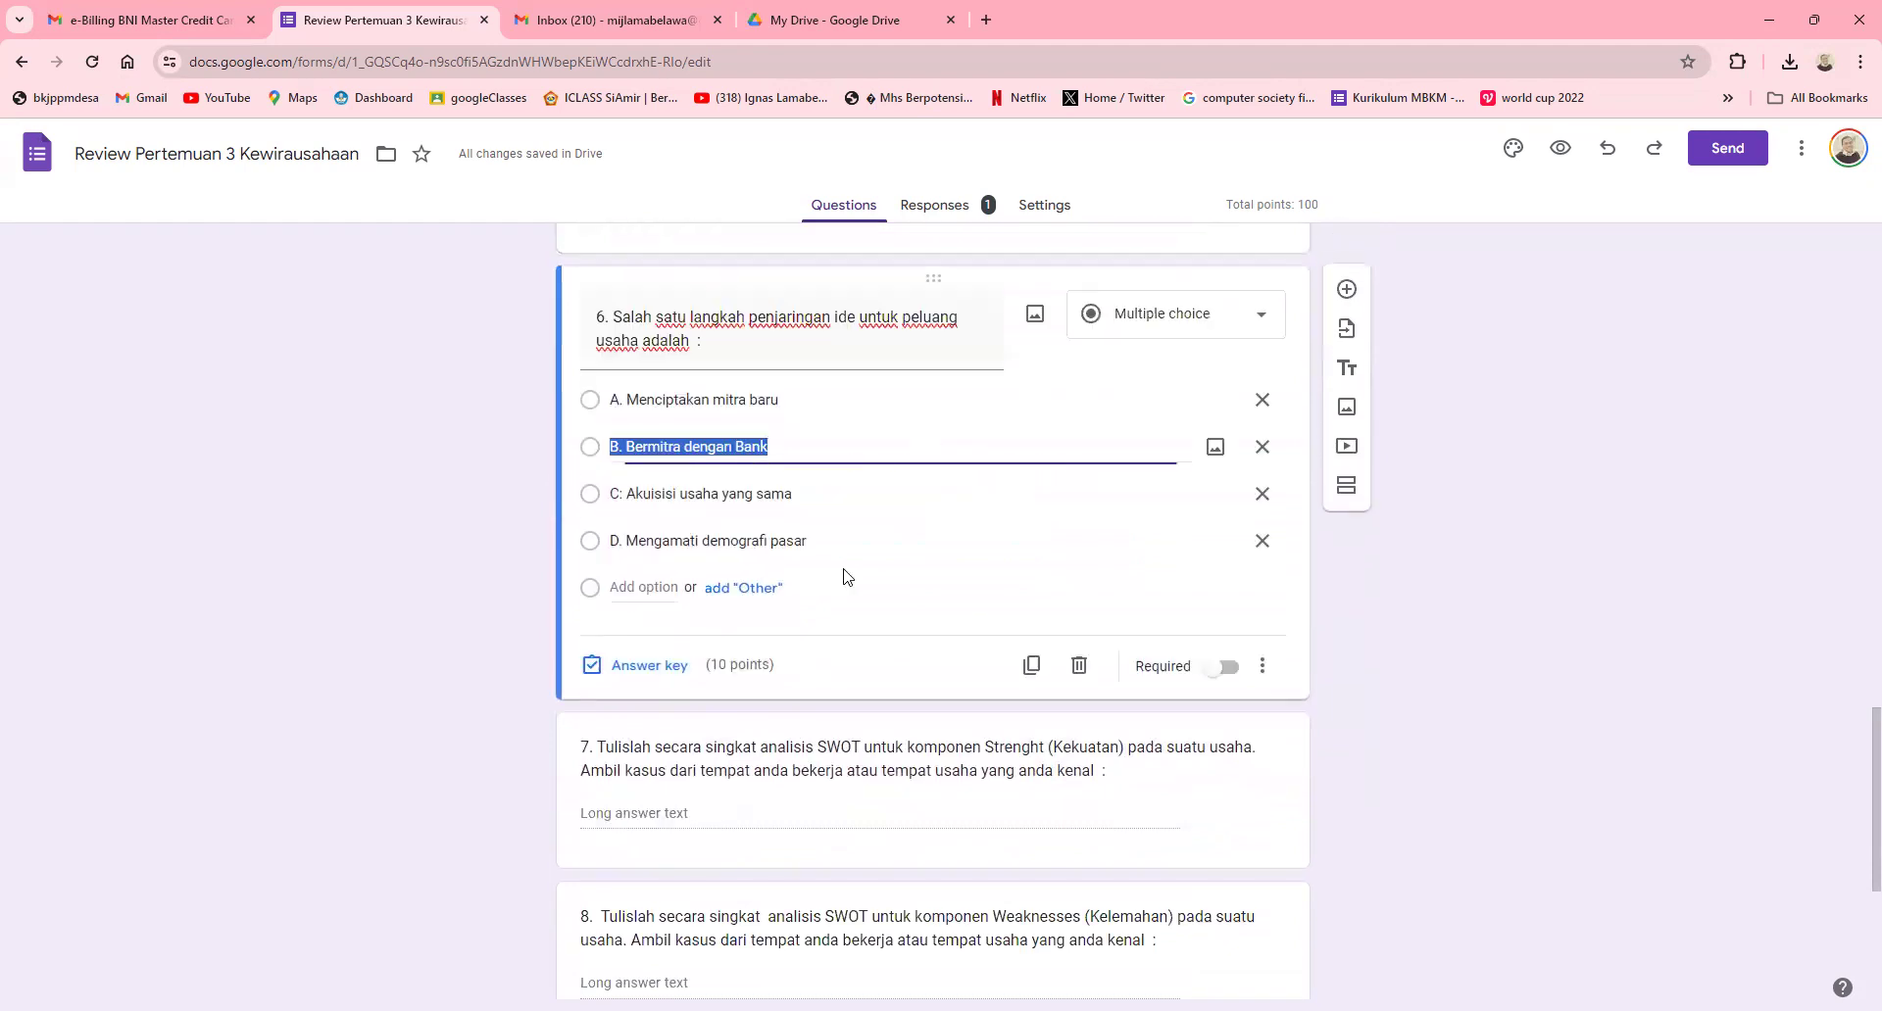
pyautogui.click(631, 684)
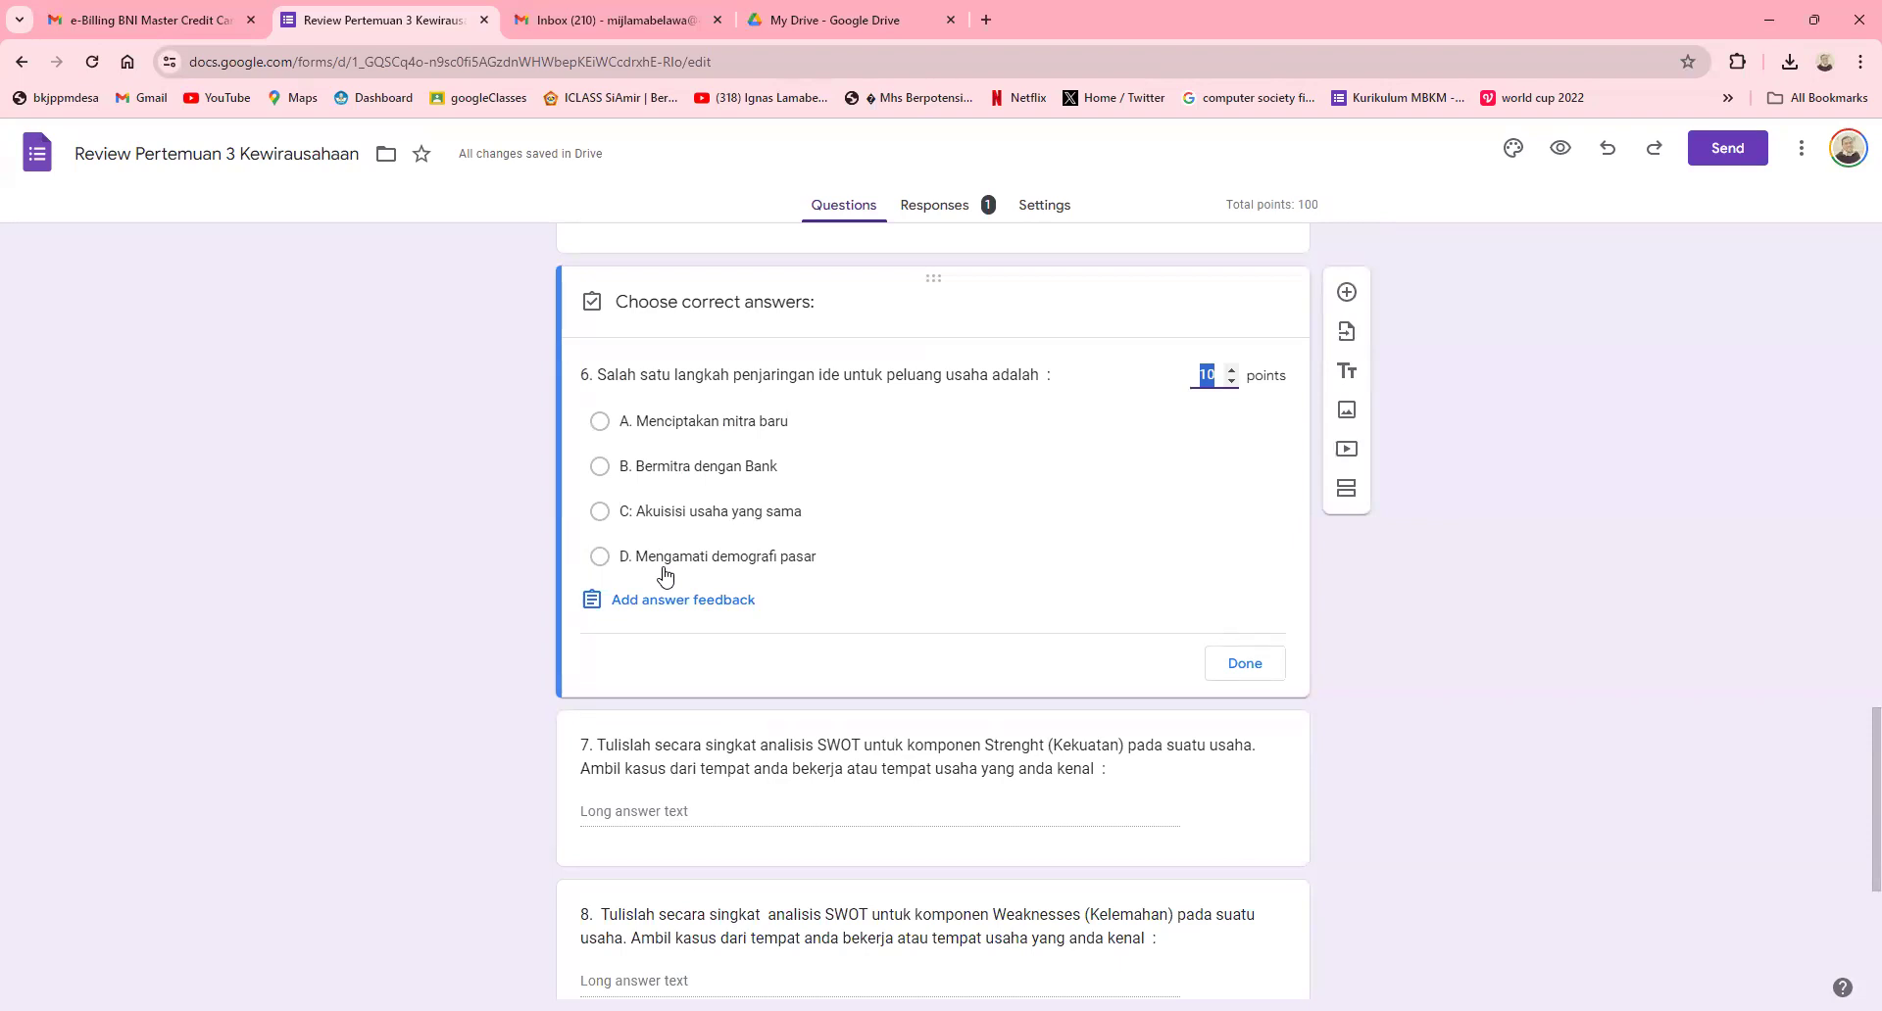
pyautogui.click(600, 559)
pyautogui.click(1220, 677)
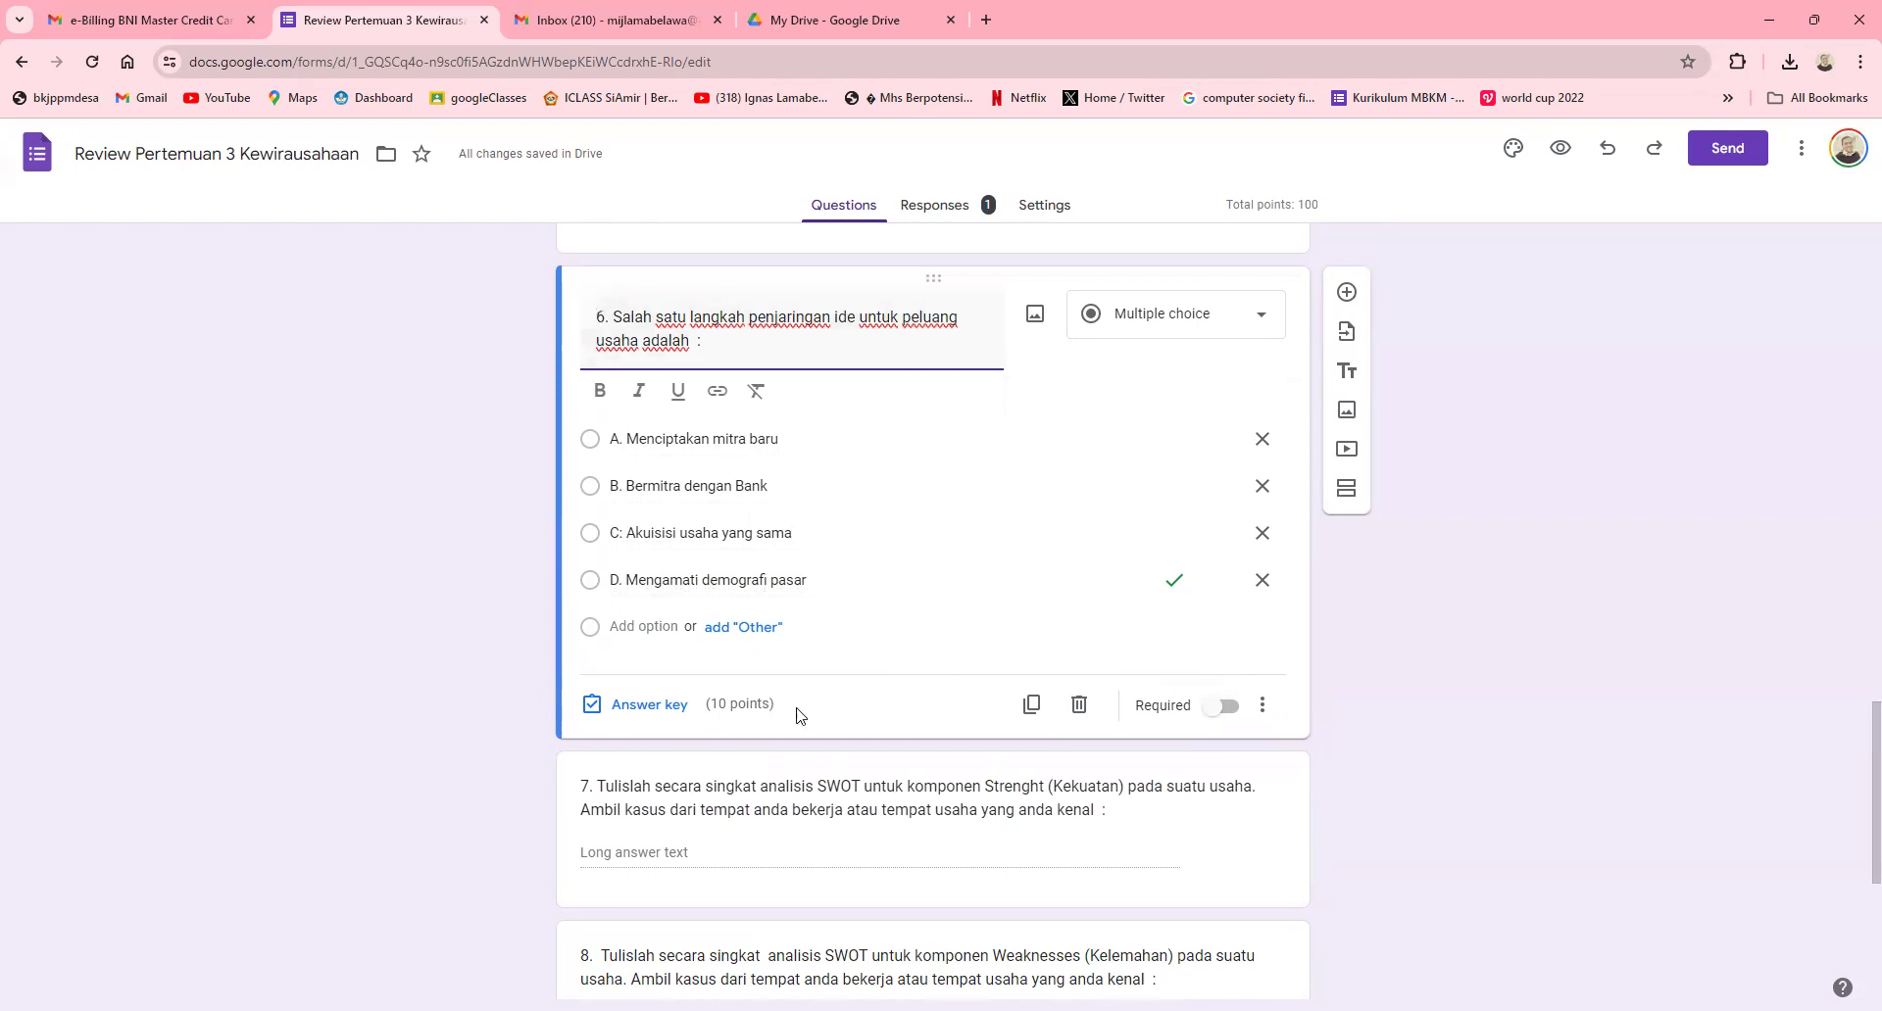
pyautogui.scroll(-2, 785, 714)
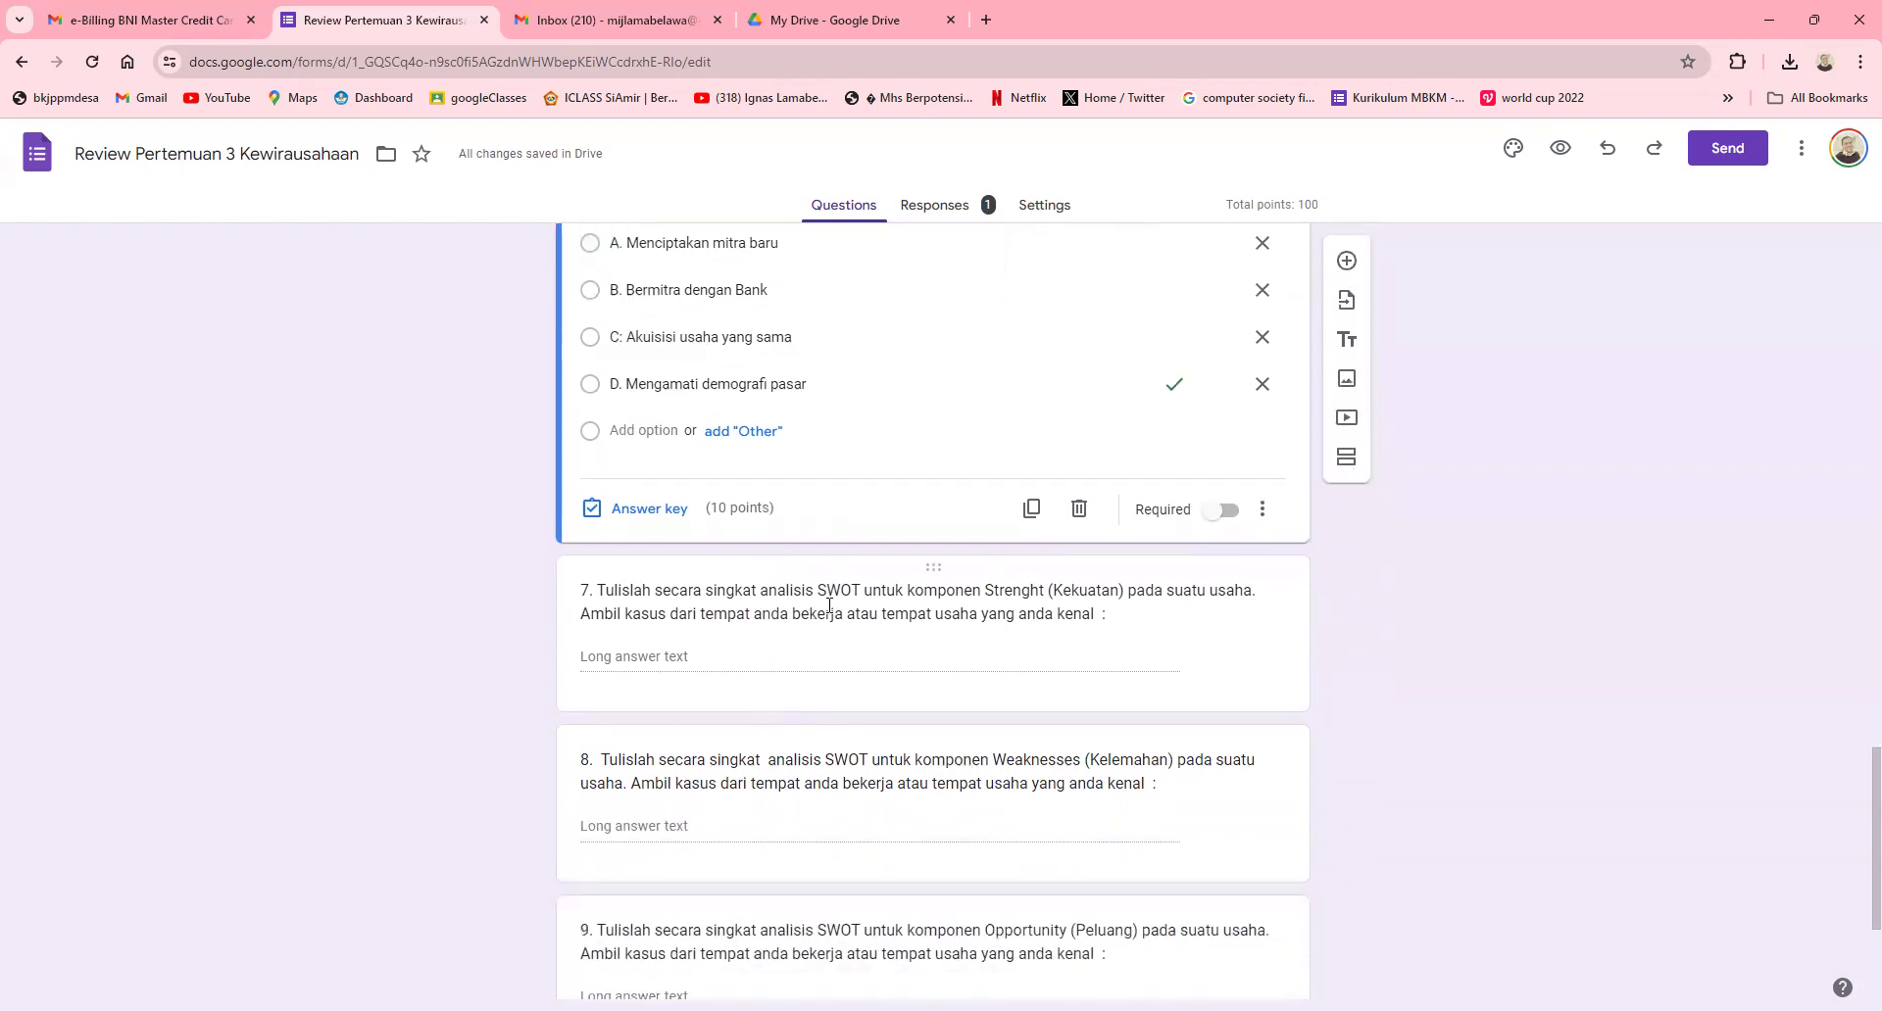
# Step: Review the SWOT essay questions 7 to 10 at the end of the quiz
pyautogui.click(1037, 615)
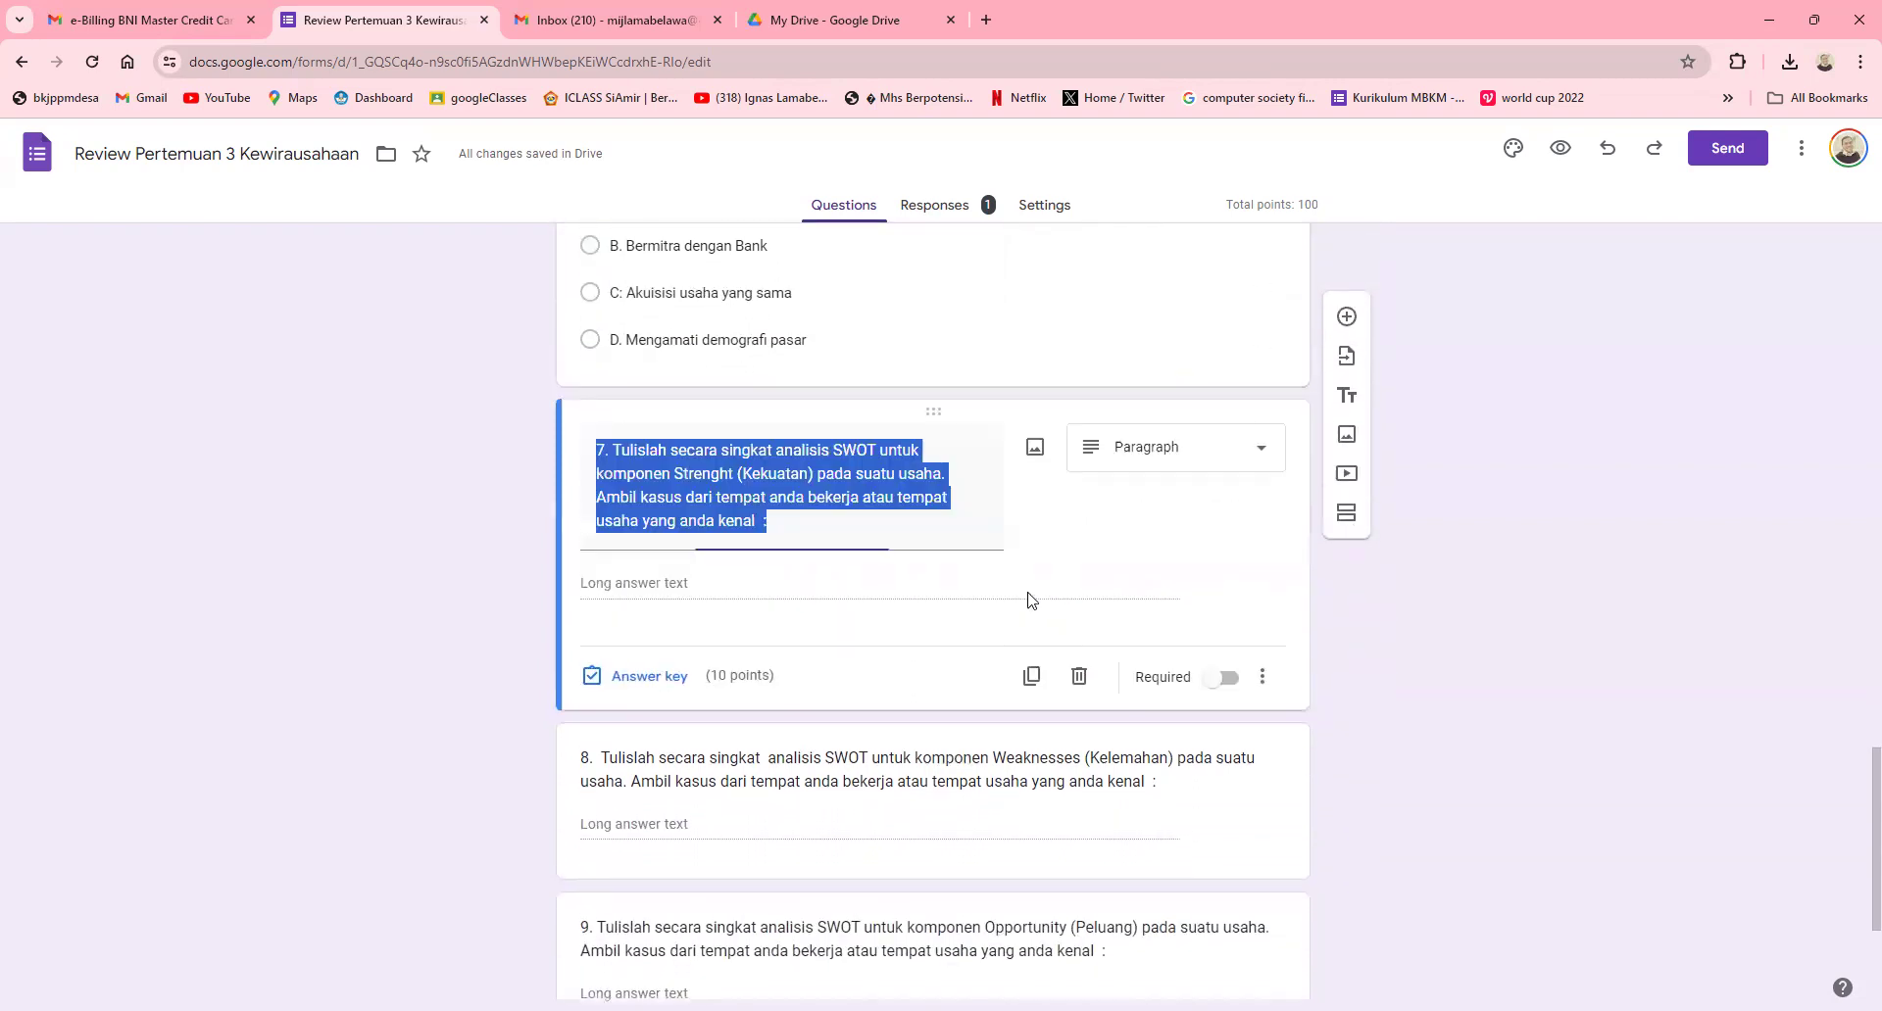
pyautogui.scroll(-3, 1037, 676)
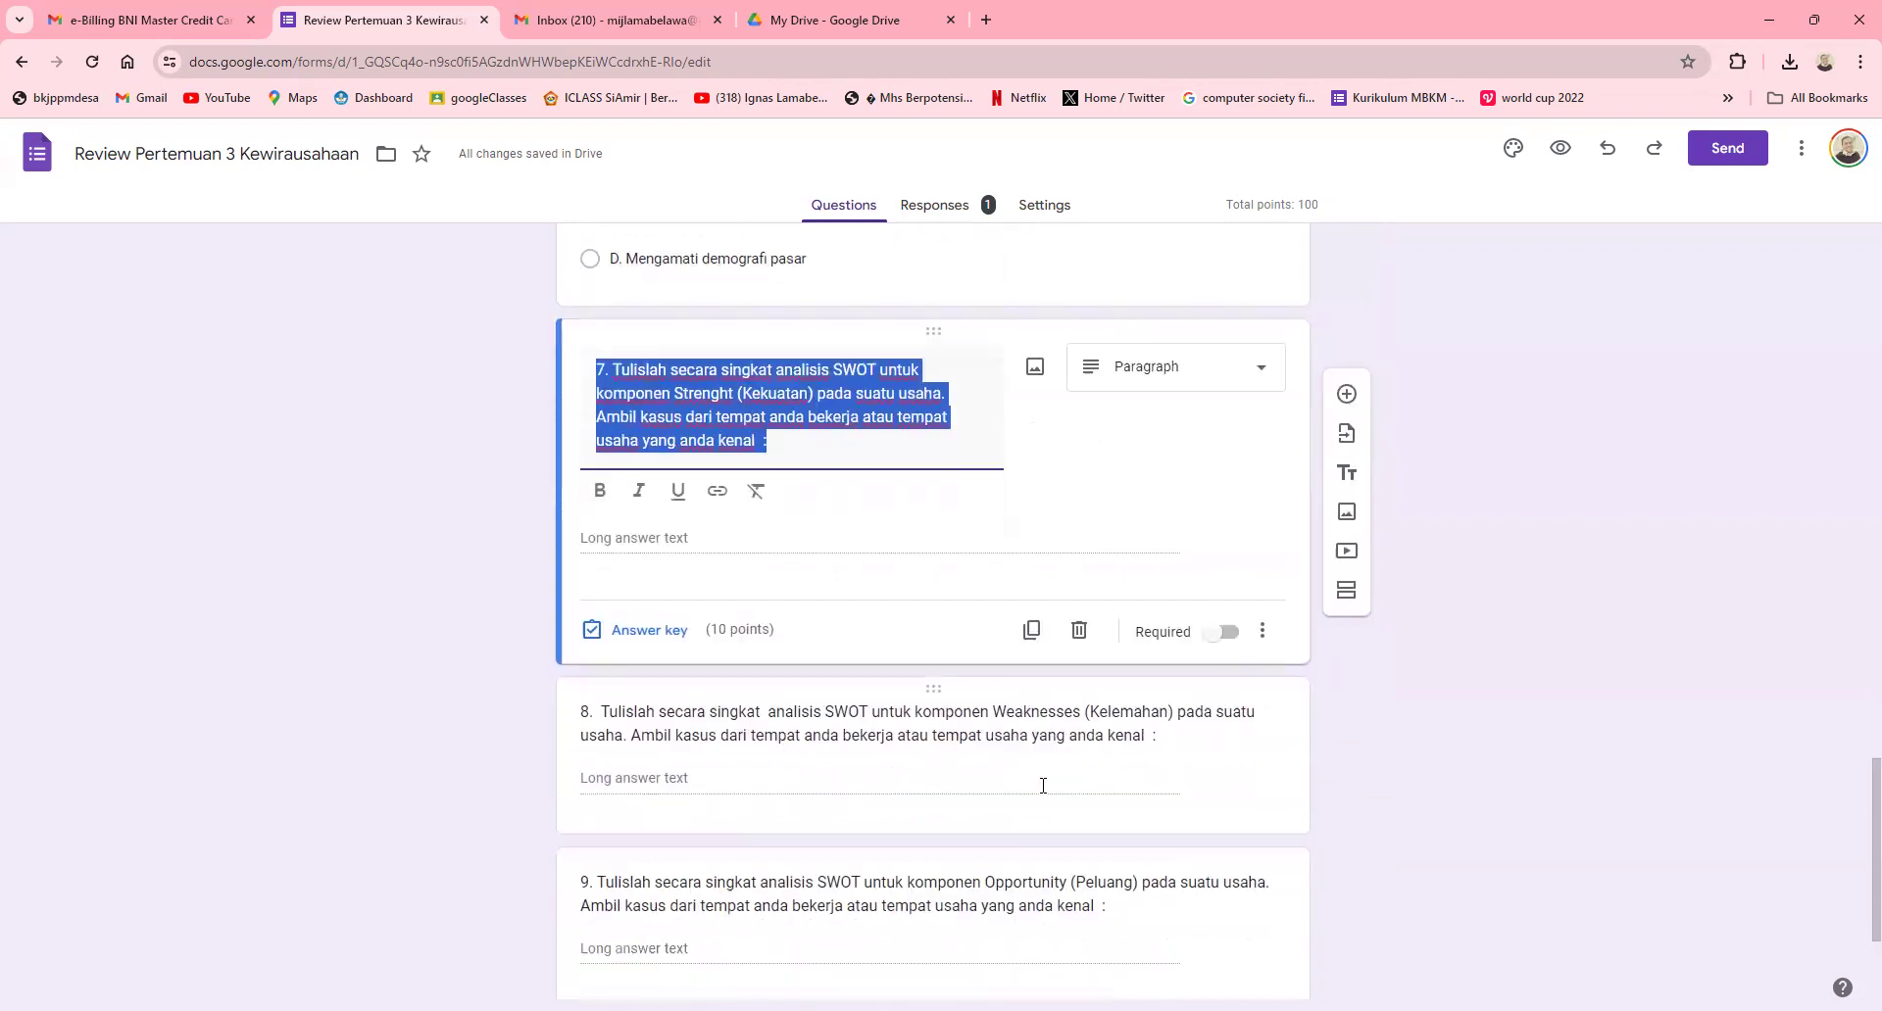
pyautogui.click(1078, 668)
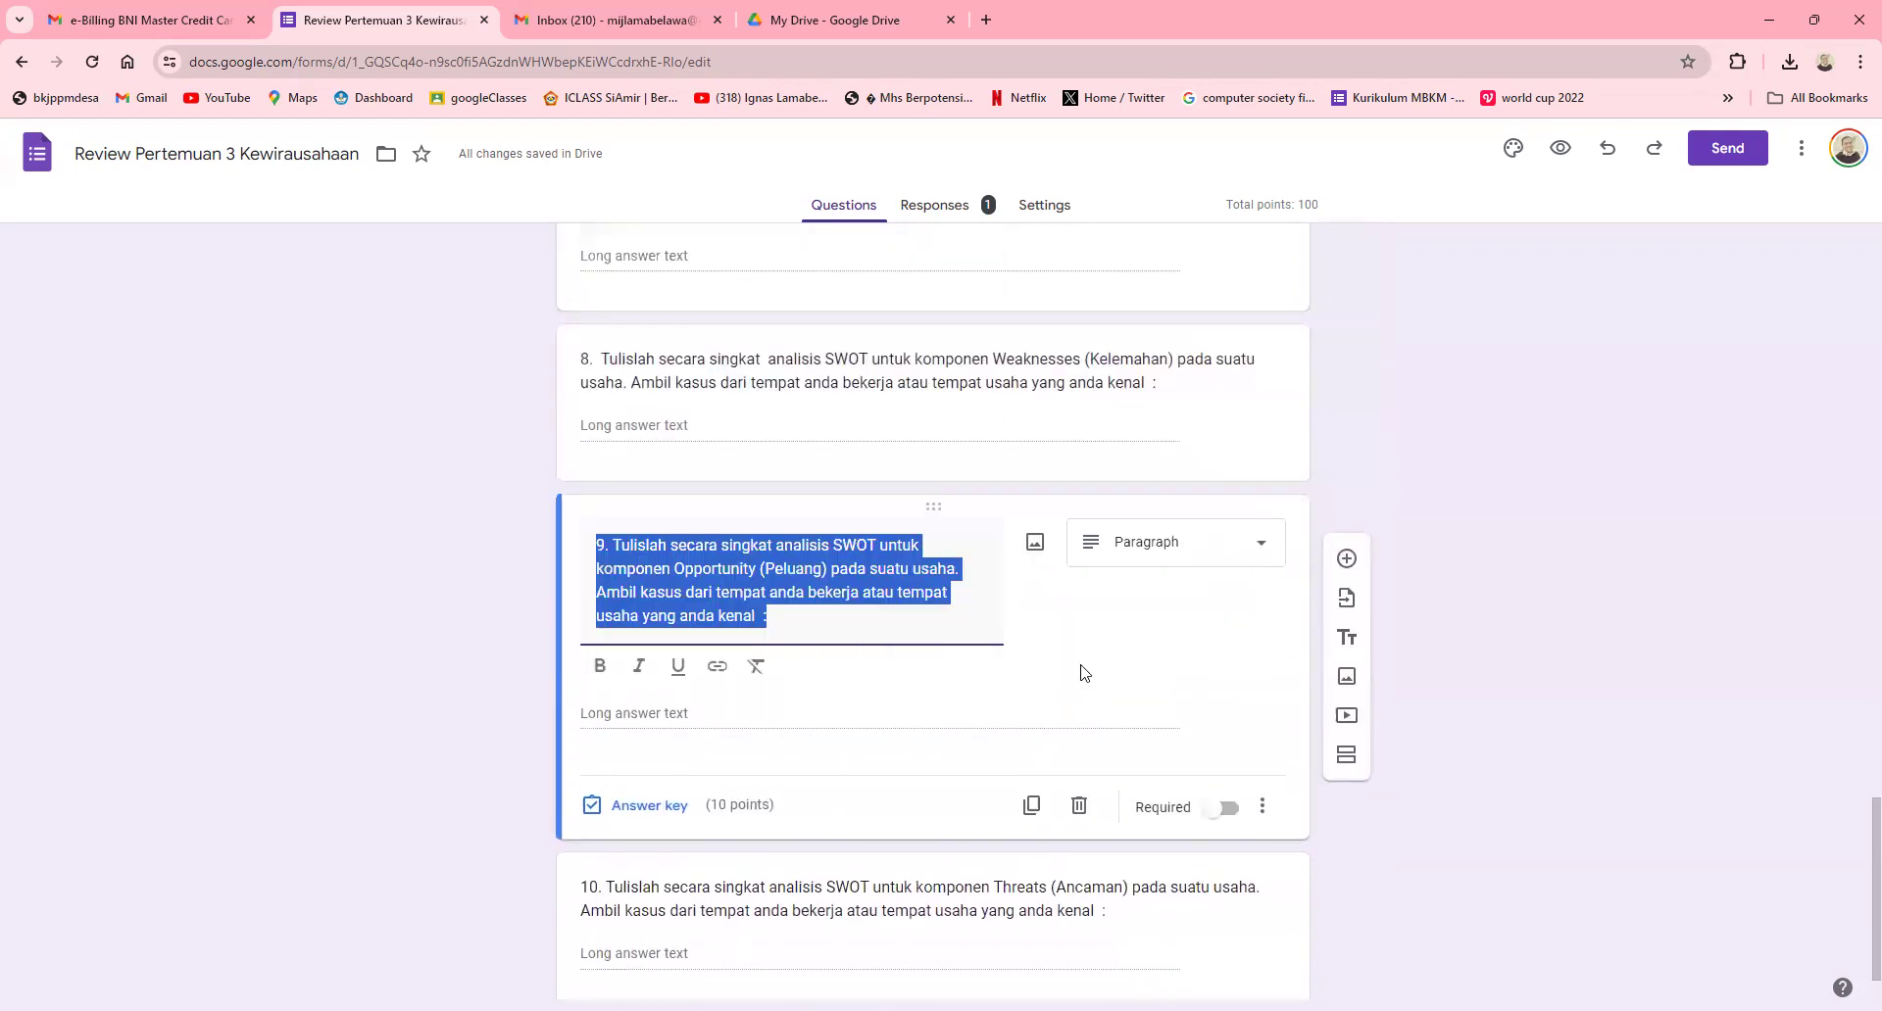
pyautogui.scroll(-1, 1037, 803)
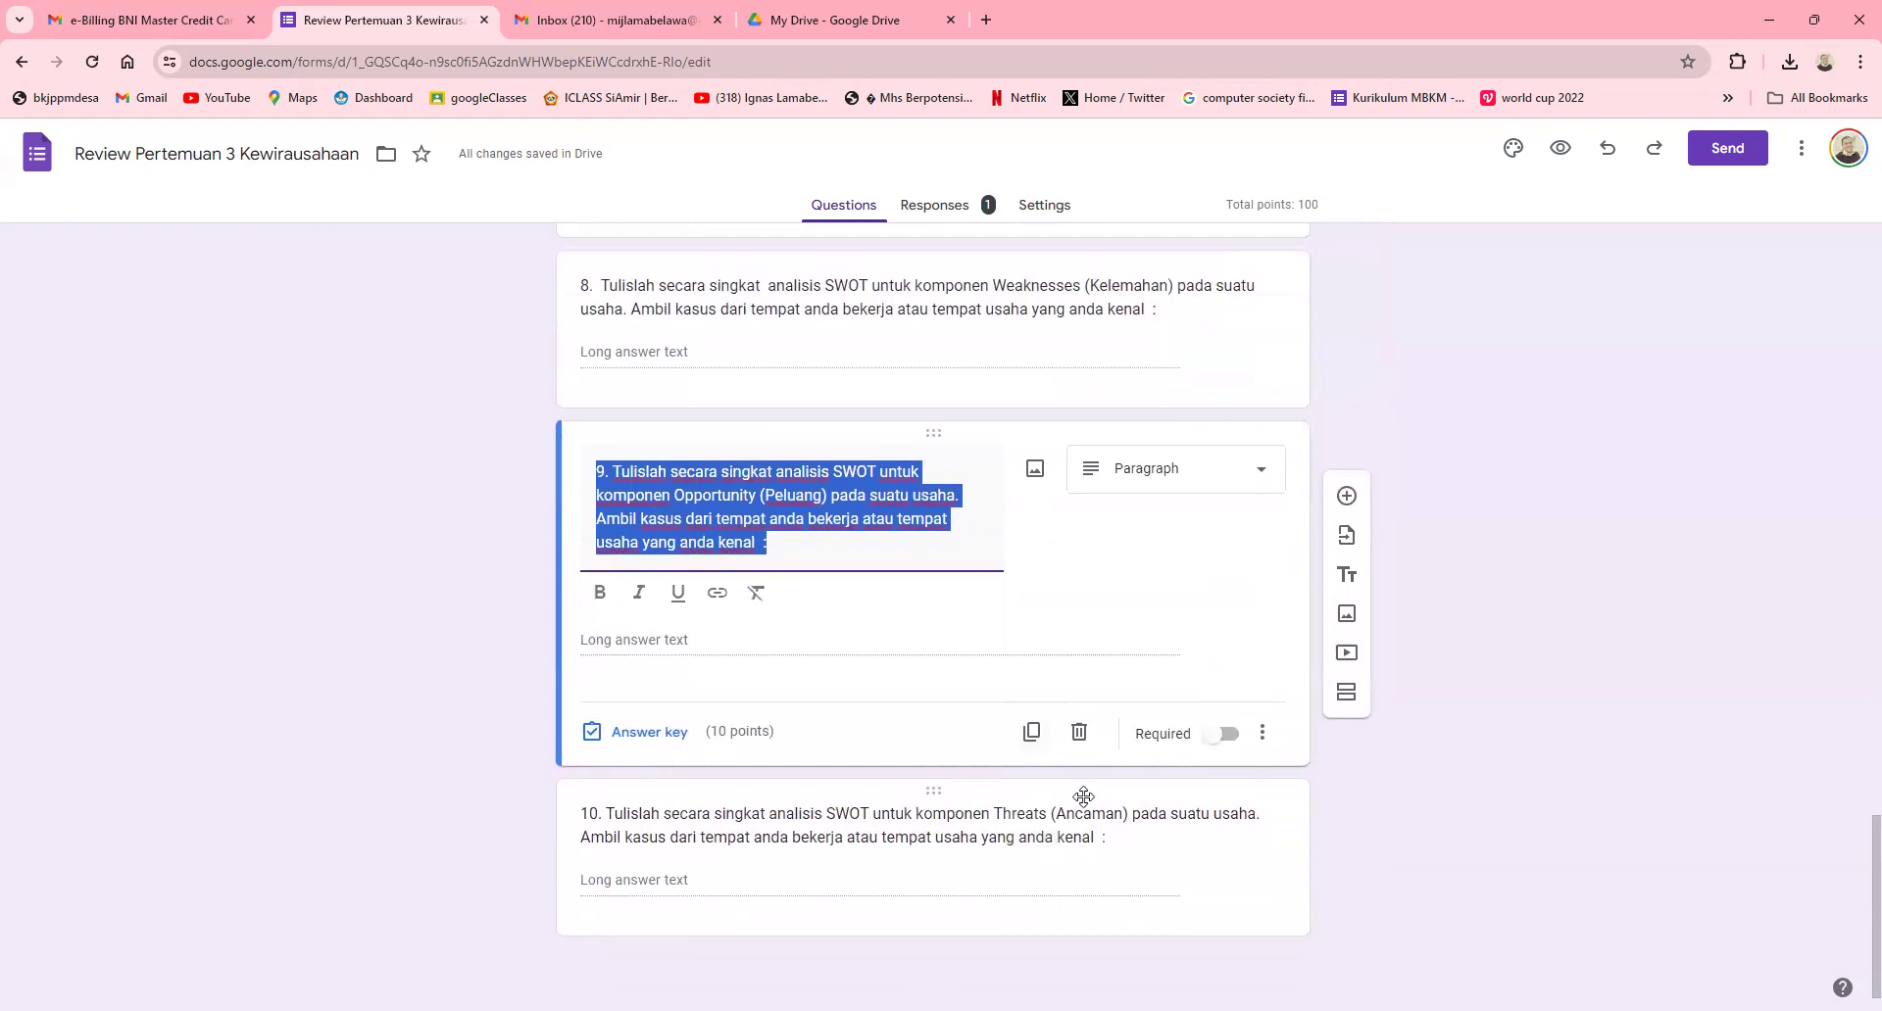
# Step: Open the individual view of the submitted response and check its total score and the NIM, Nama and Kelas answers
pyautogui.scroll(12, 1083, 790)
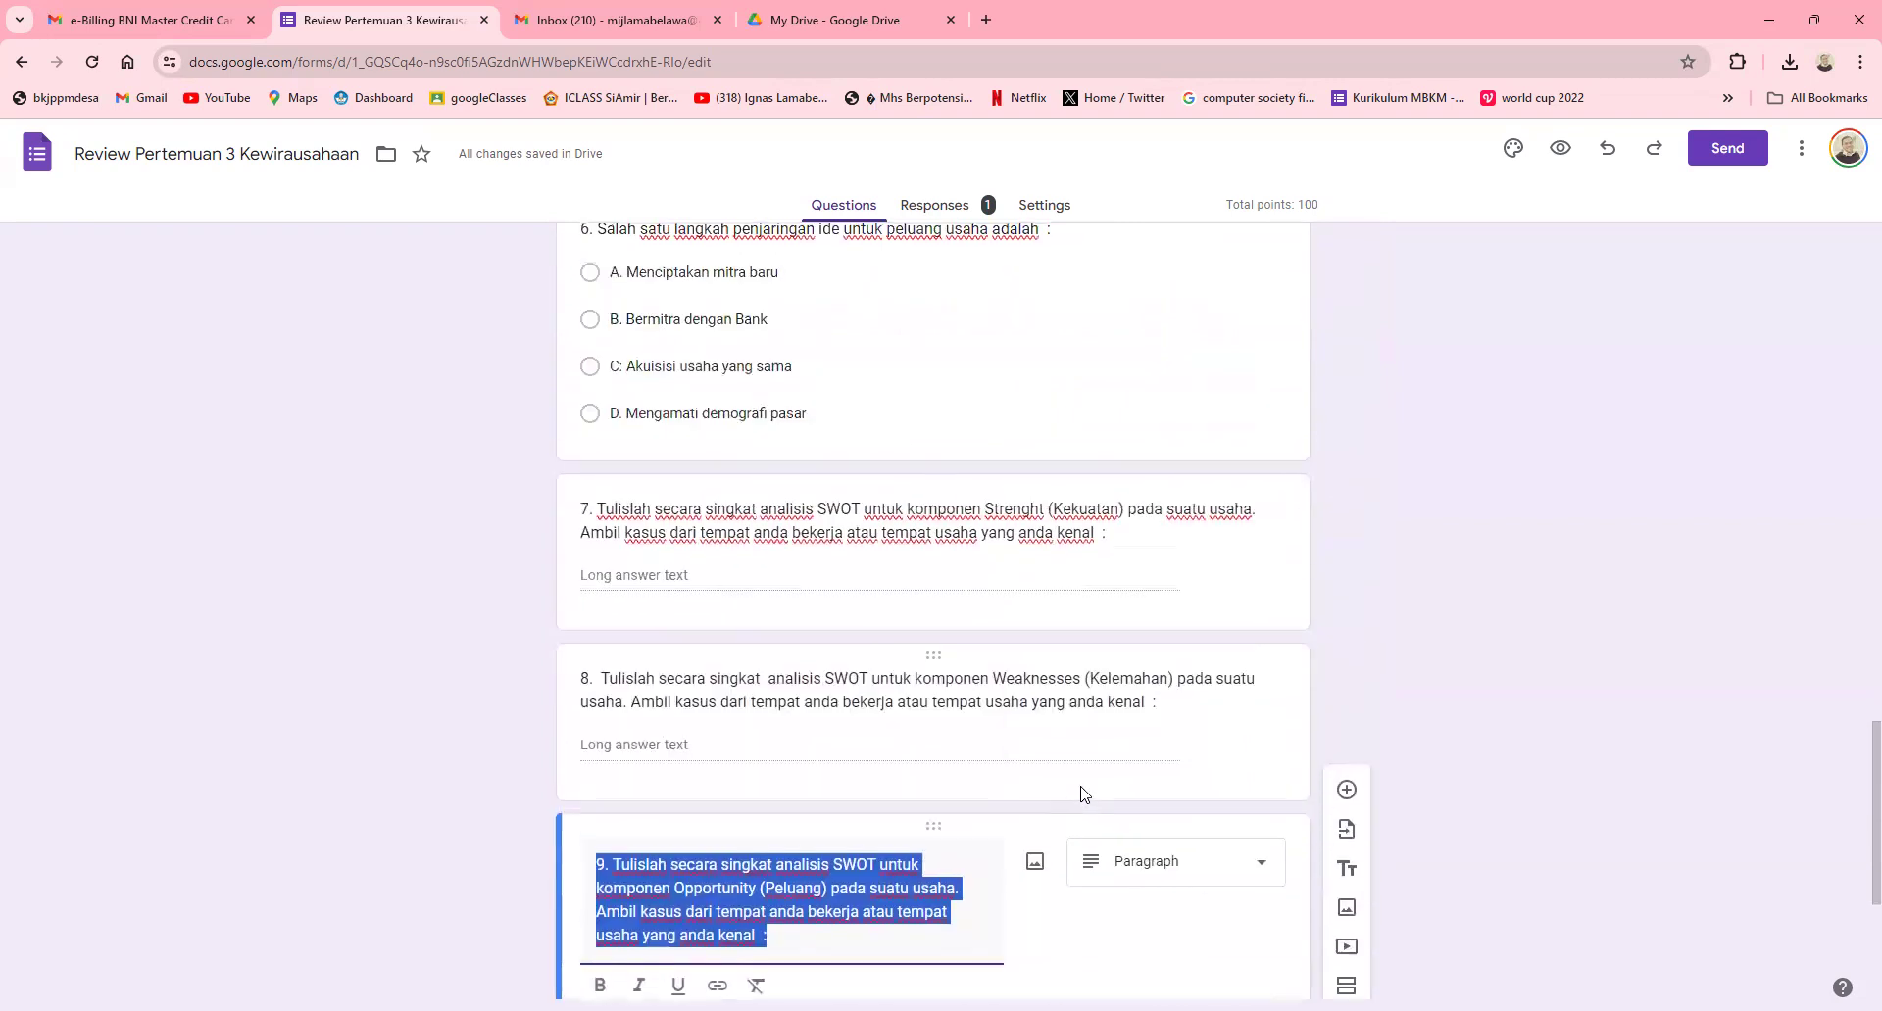
pyautogui.scroll(12, 1083, 792)
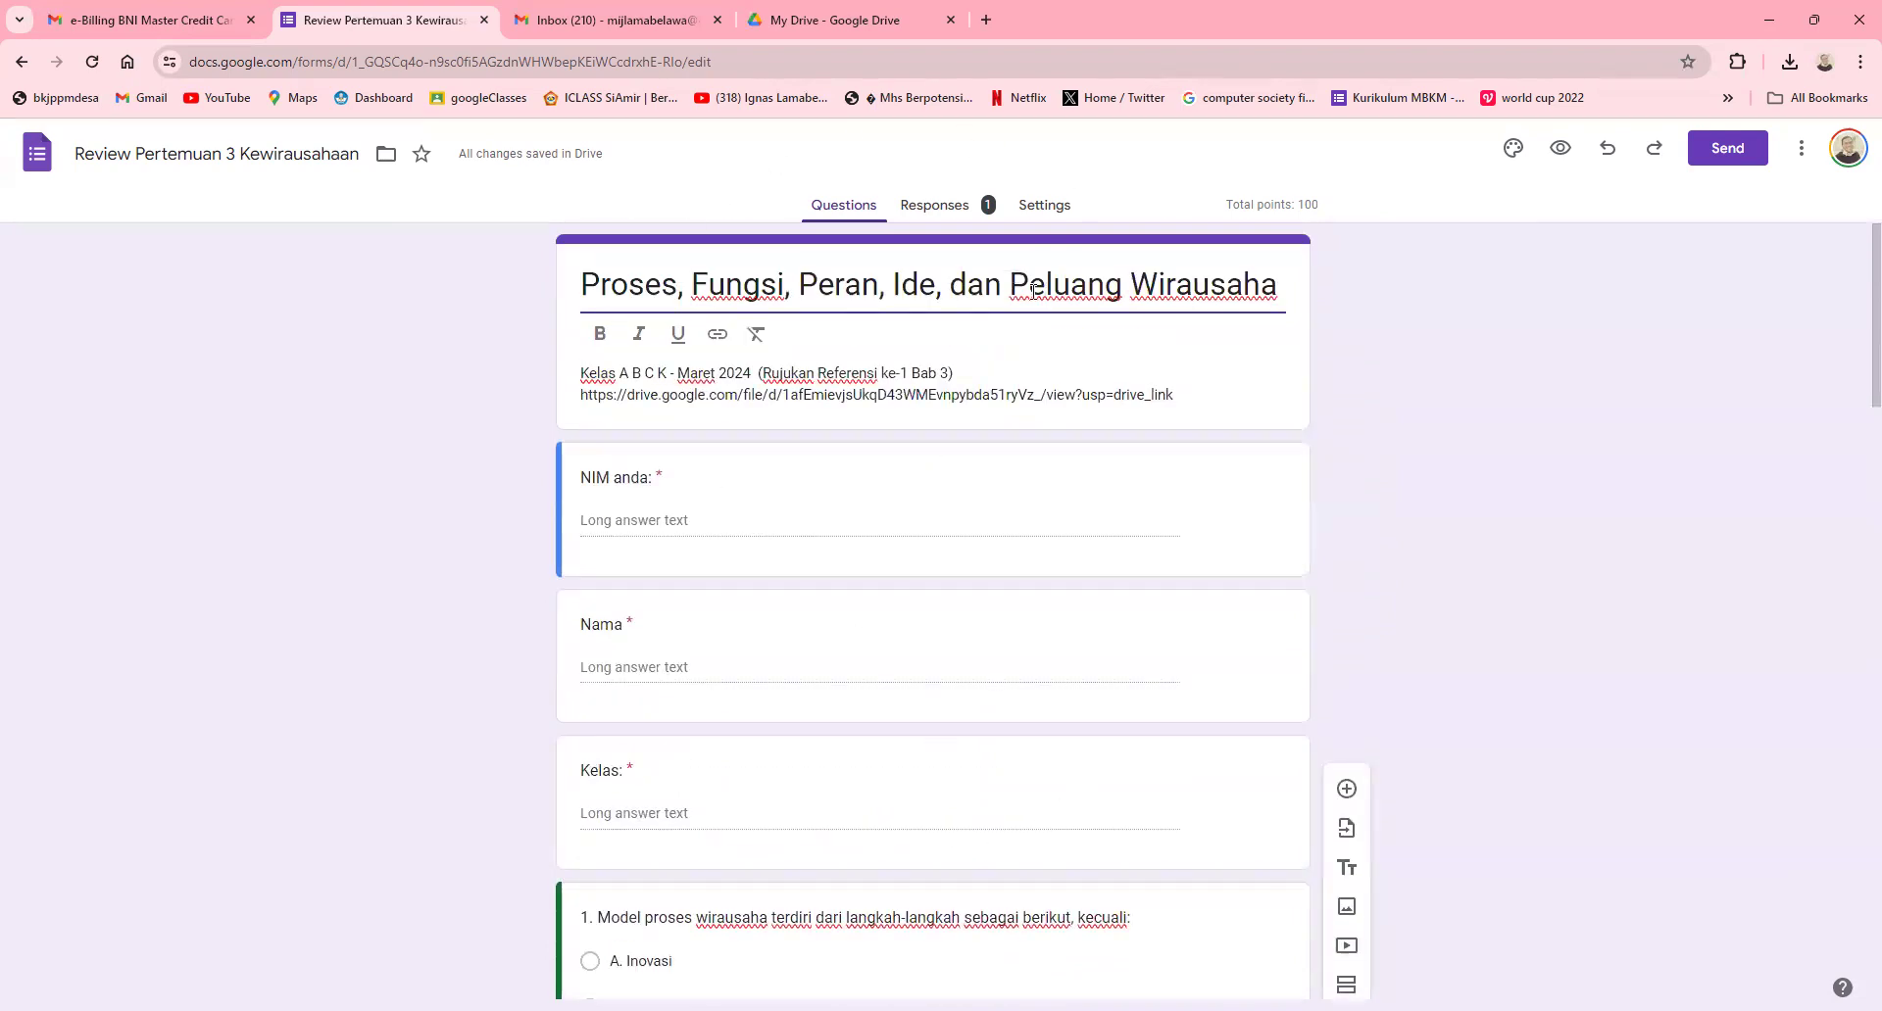
pyautogui.click(931, 210)
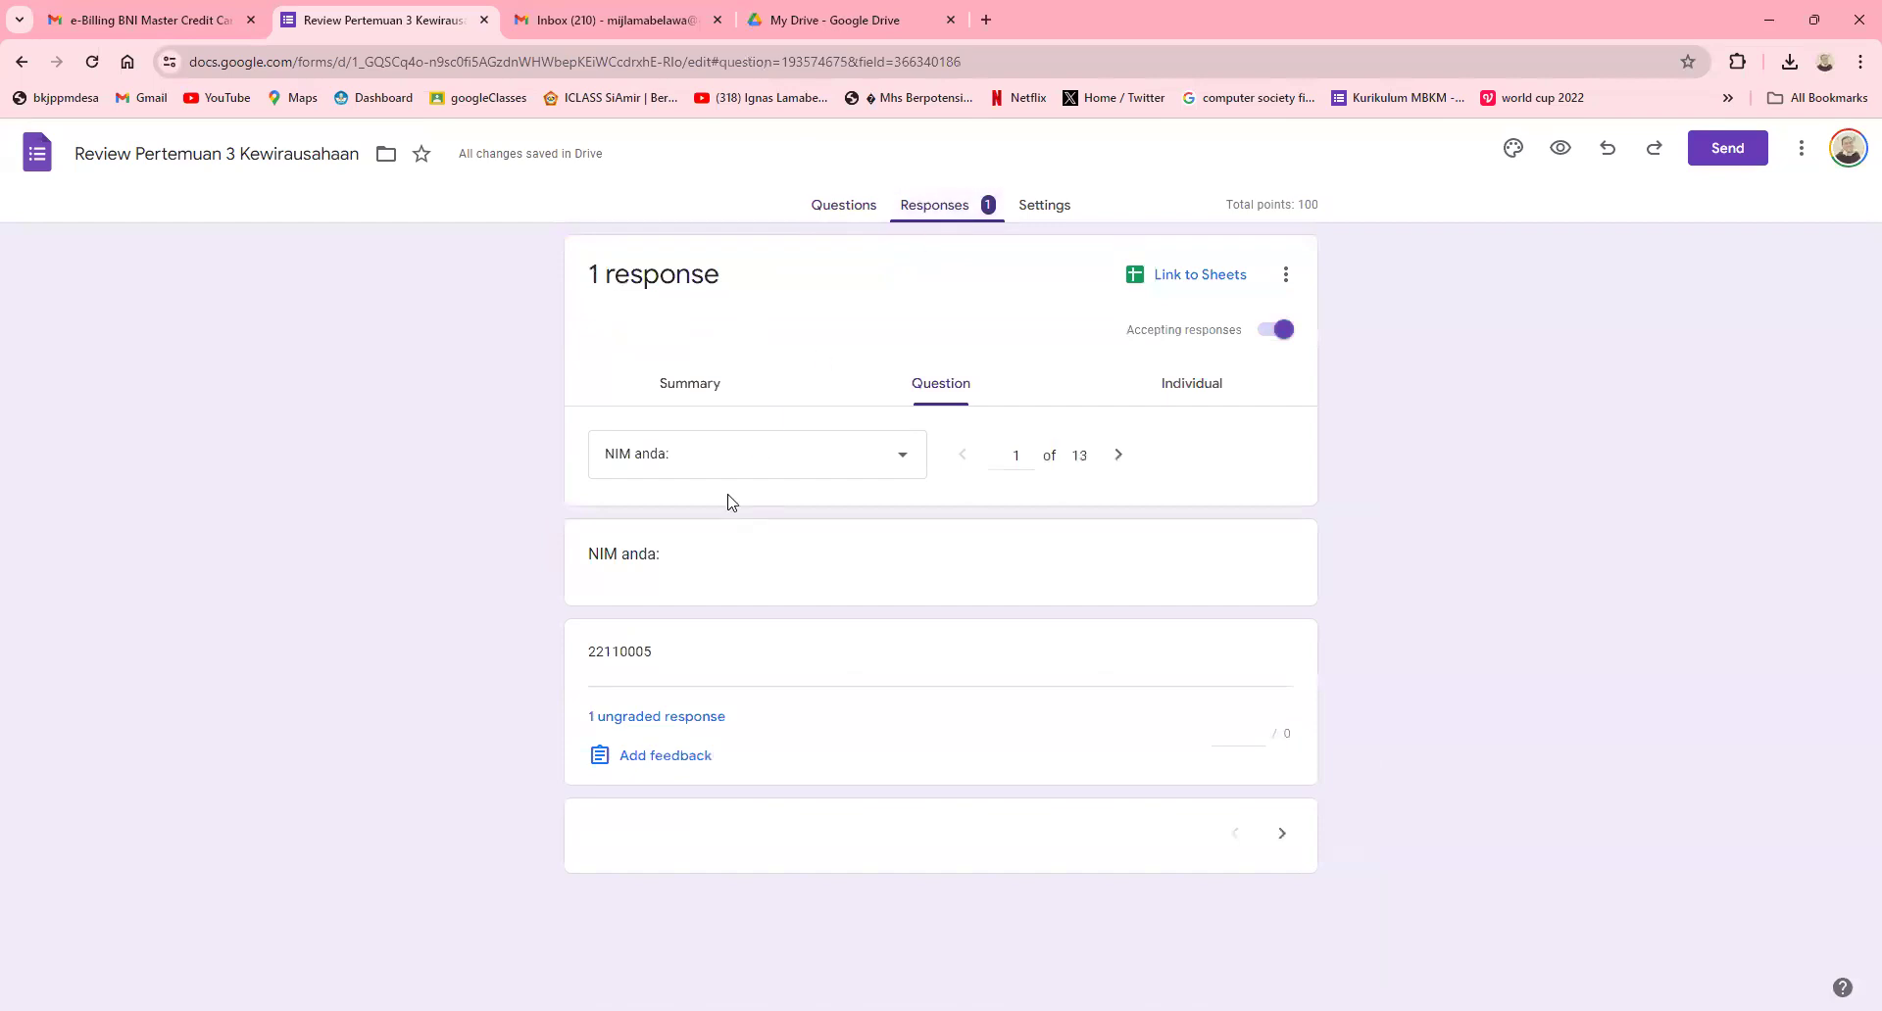
pyautogui.click(1220, 383)
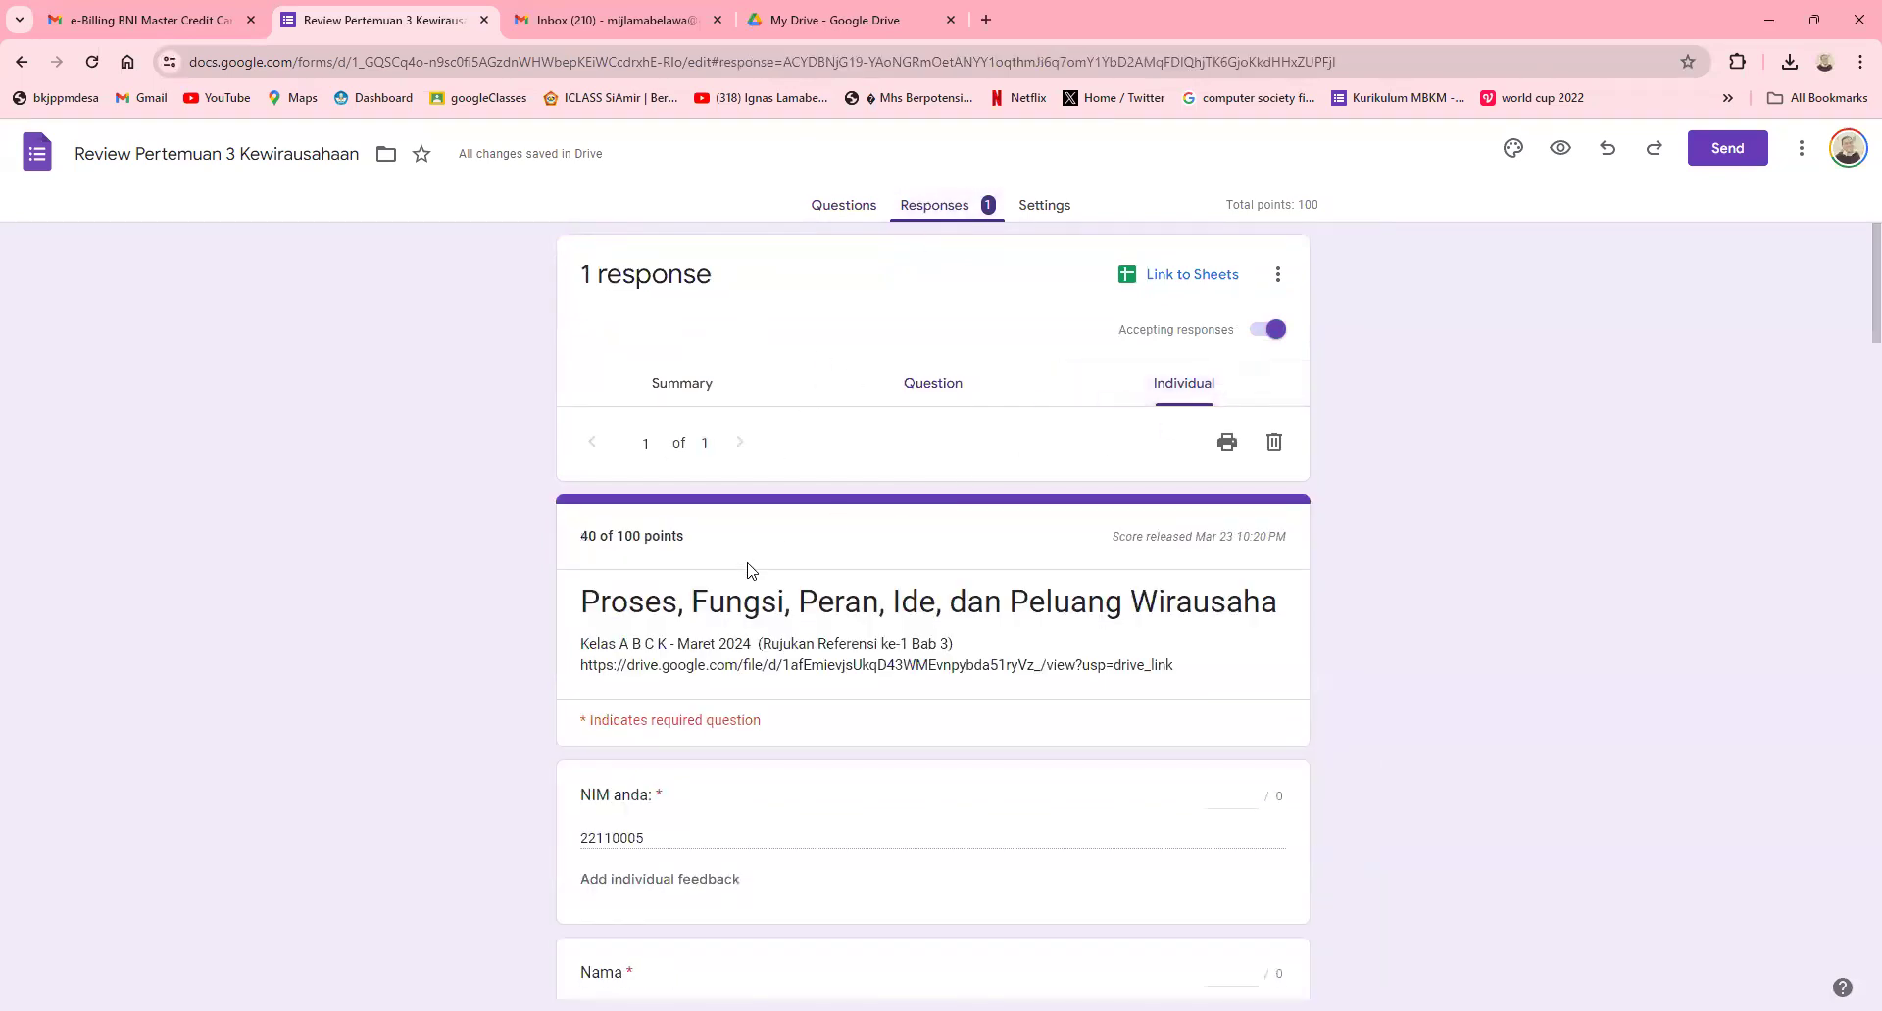
pyautogui.scroll(-1, 747, 565)
pyautogui.scroll(-2, 747, 563)
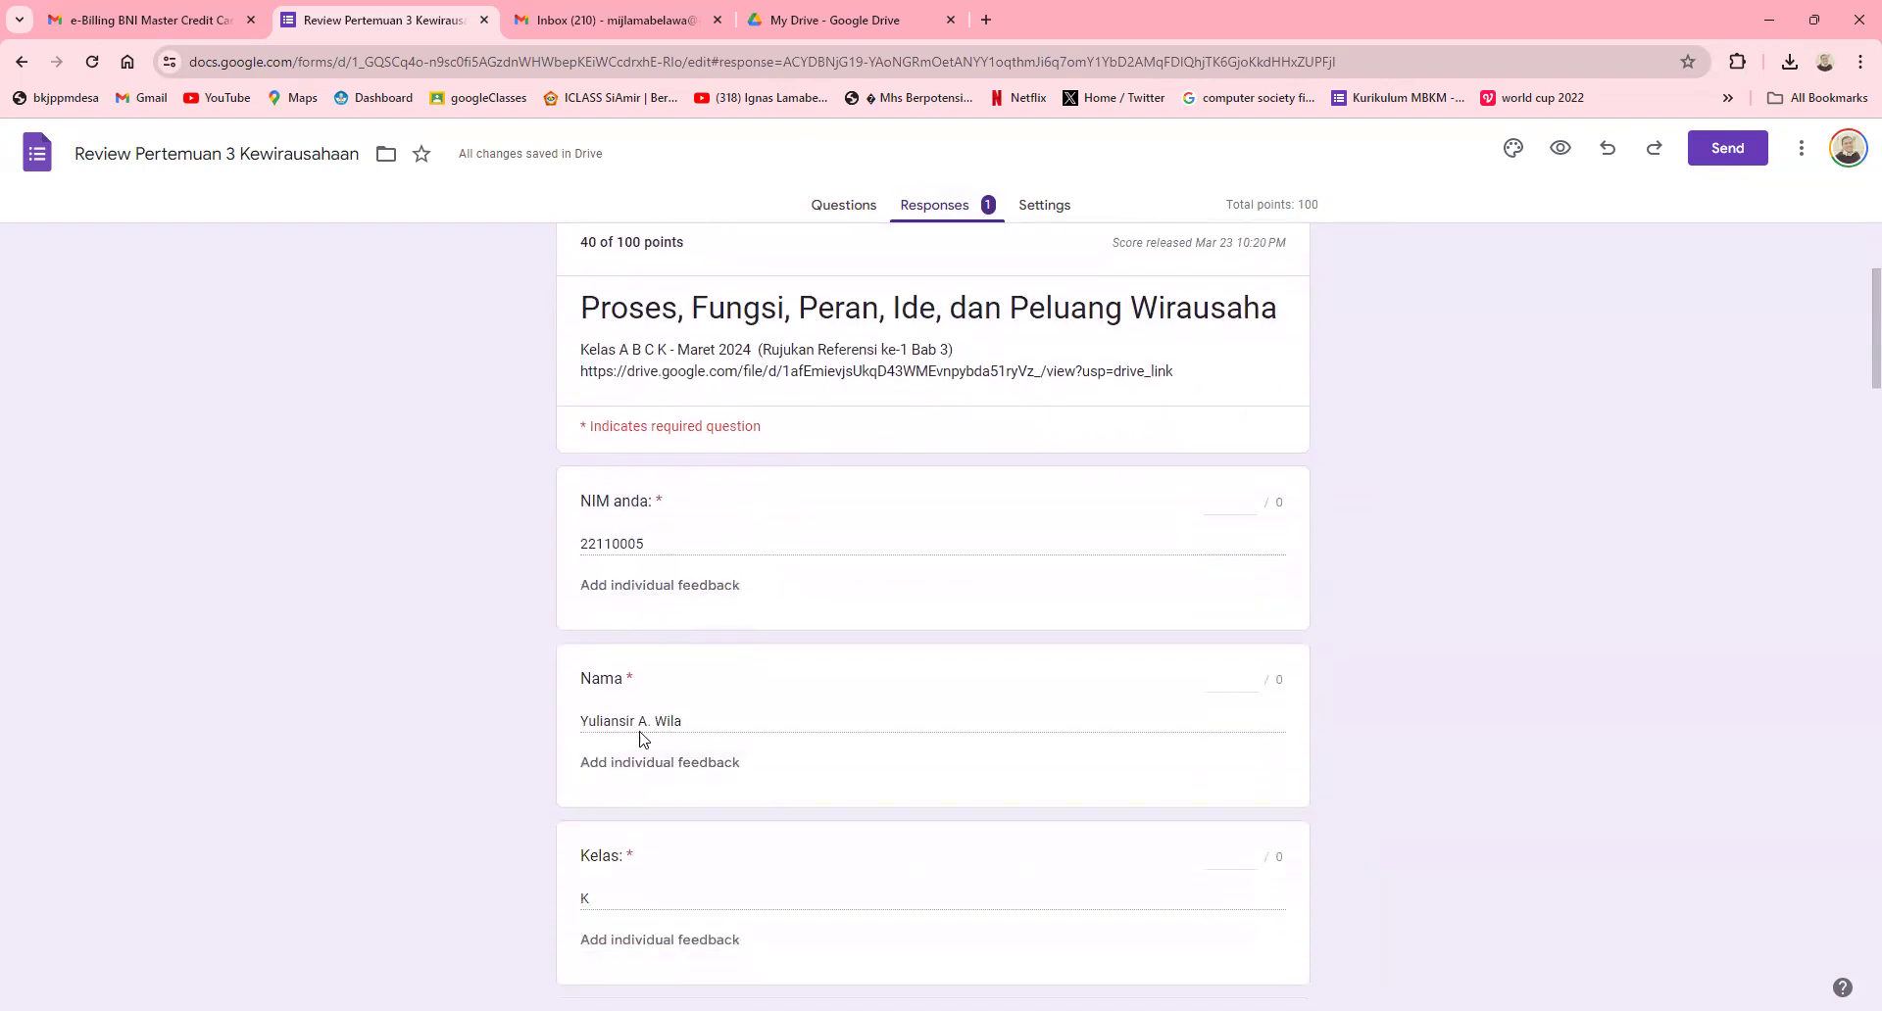
pyautogui.scroll(2, 675, 737)
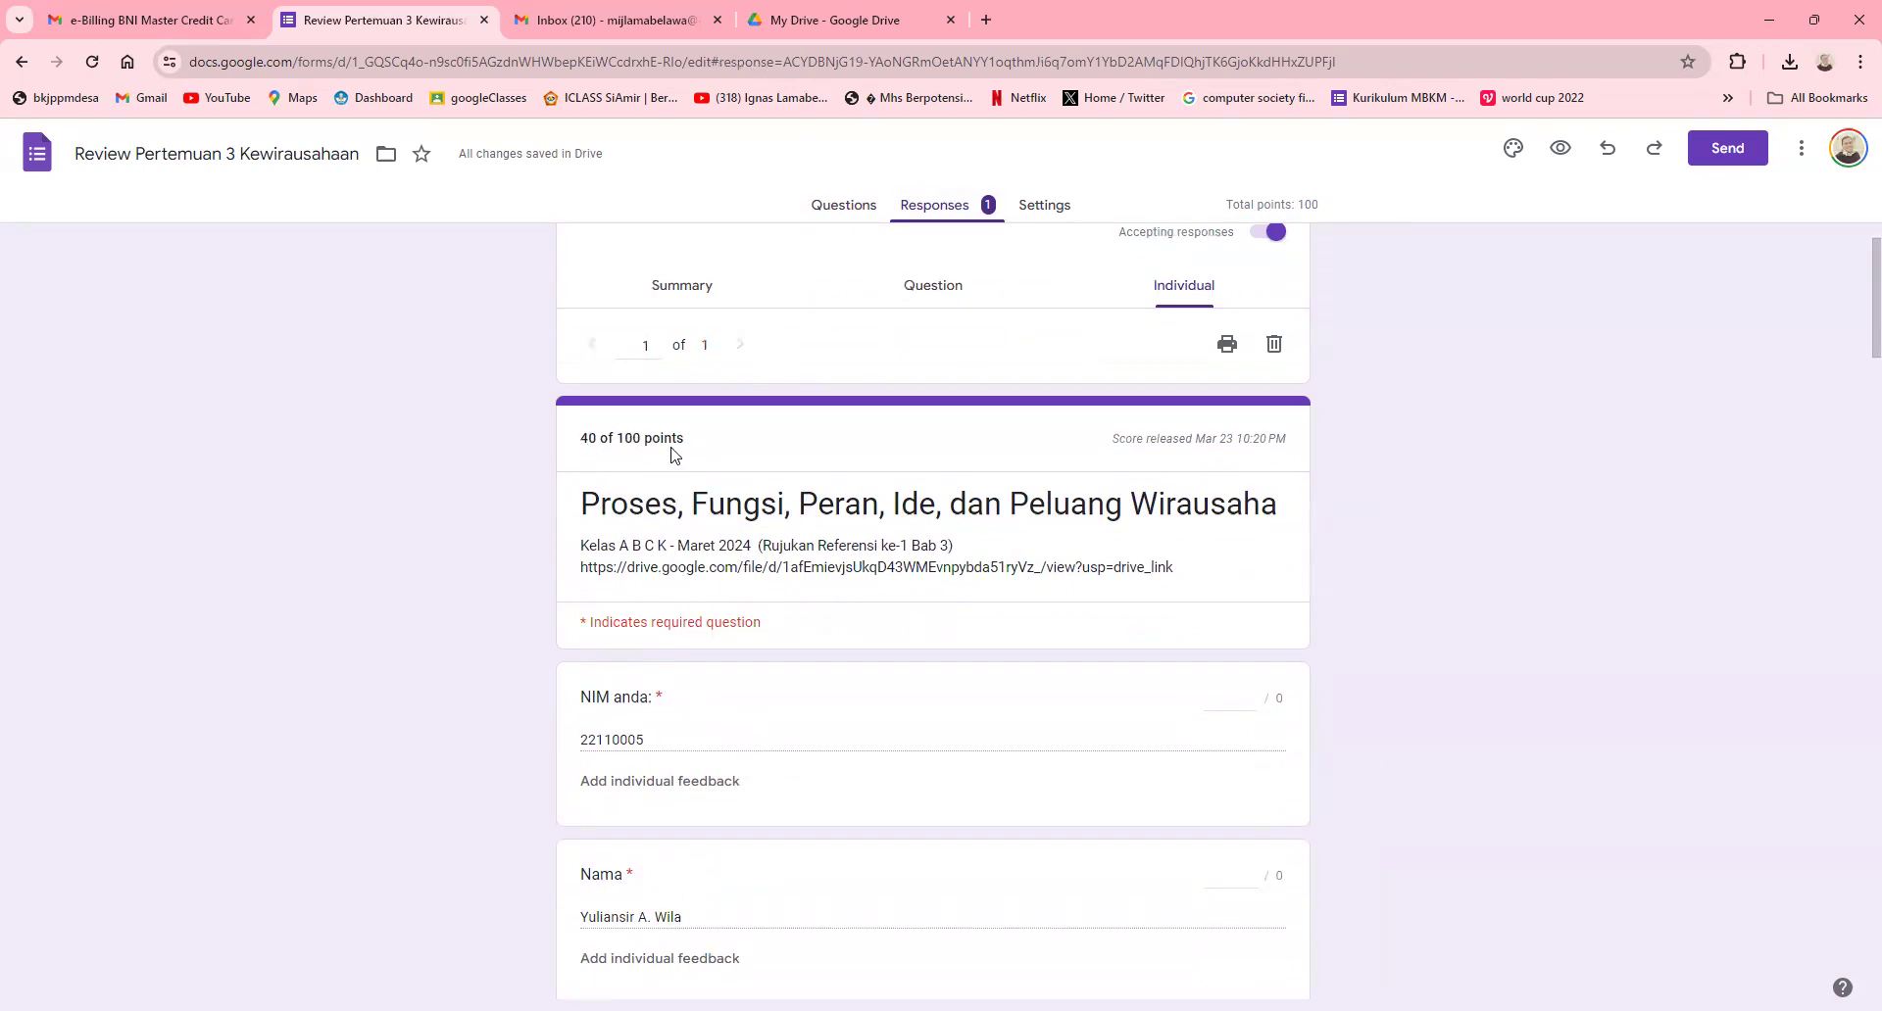
# Step: Examine the graded multiple-choice answers to questions 1 to 6 in the response, comparing wrong choices with the correct answers
pyautogui.scroll(-3, 675, 456)
pyautogui.scroll(-8, 674, 456)
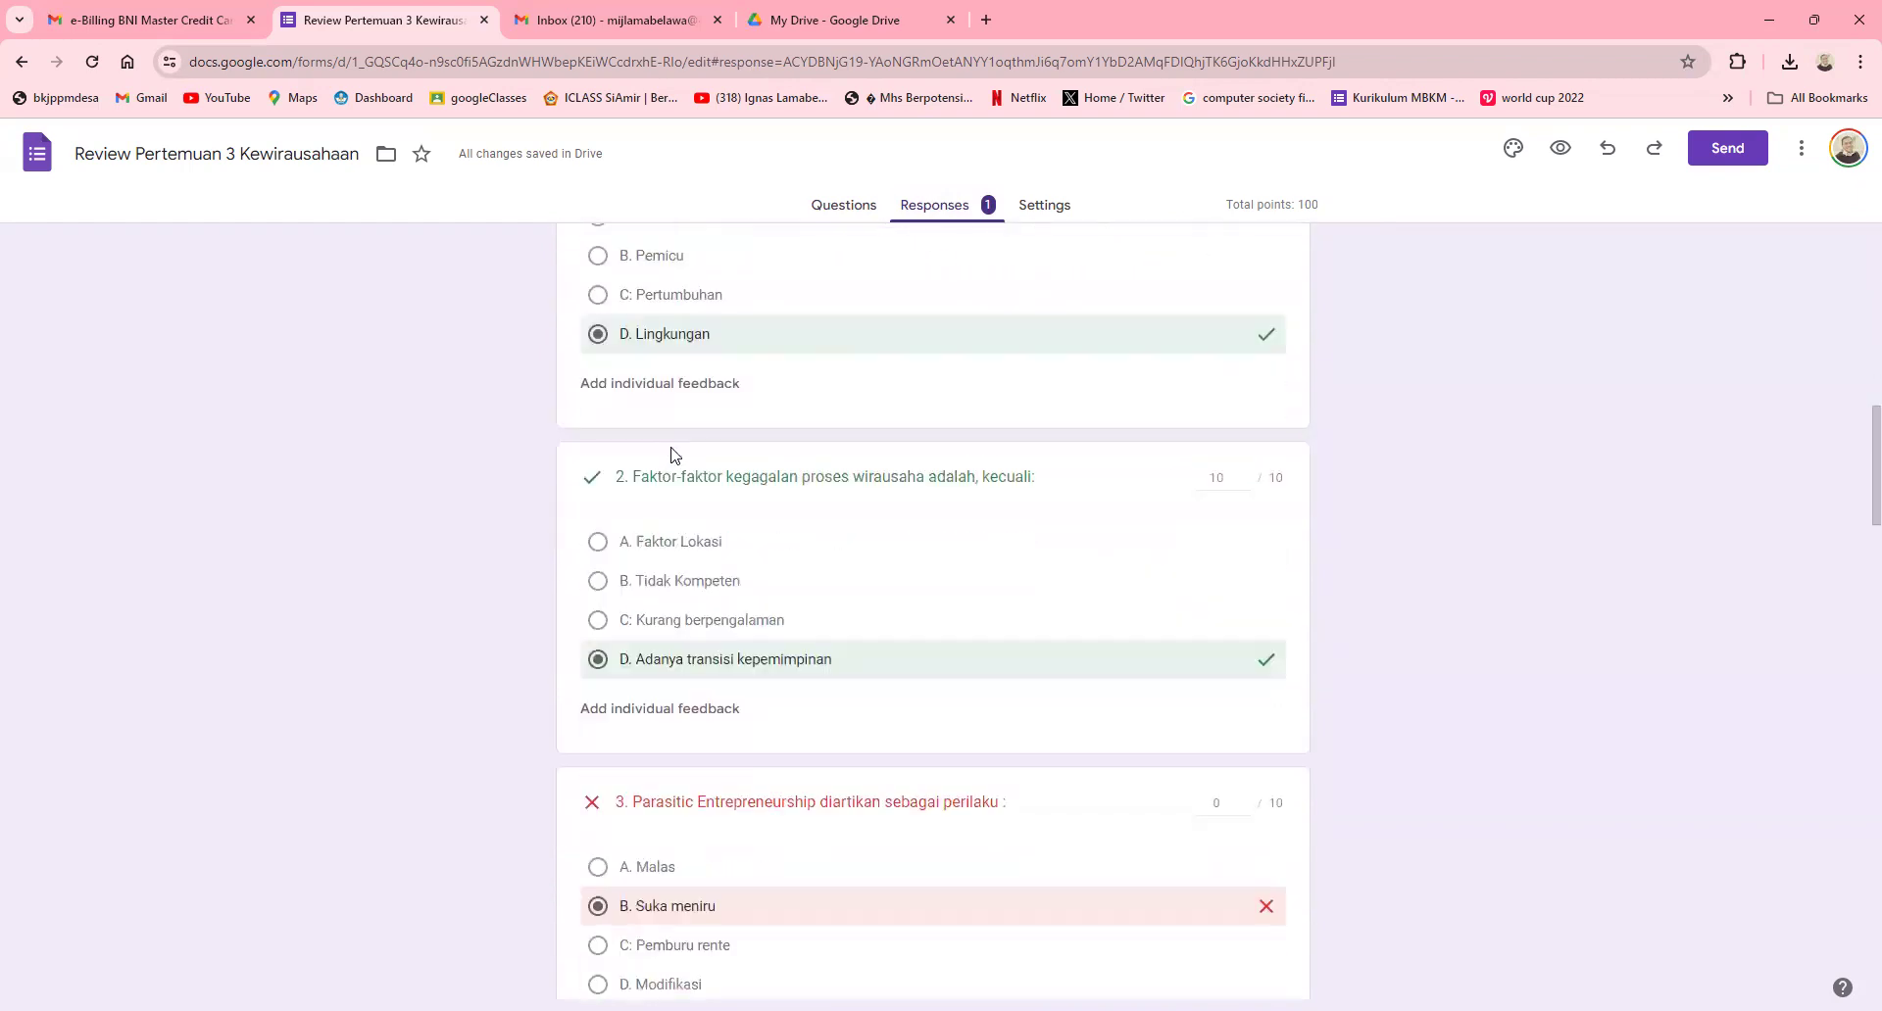
pyautogui.scroll(-4, 675, 456)
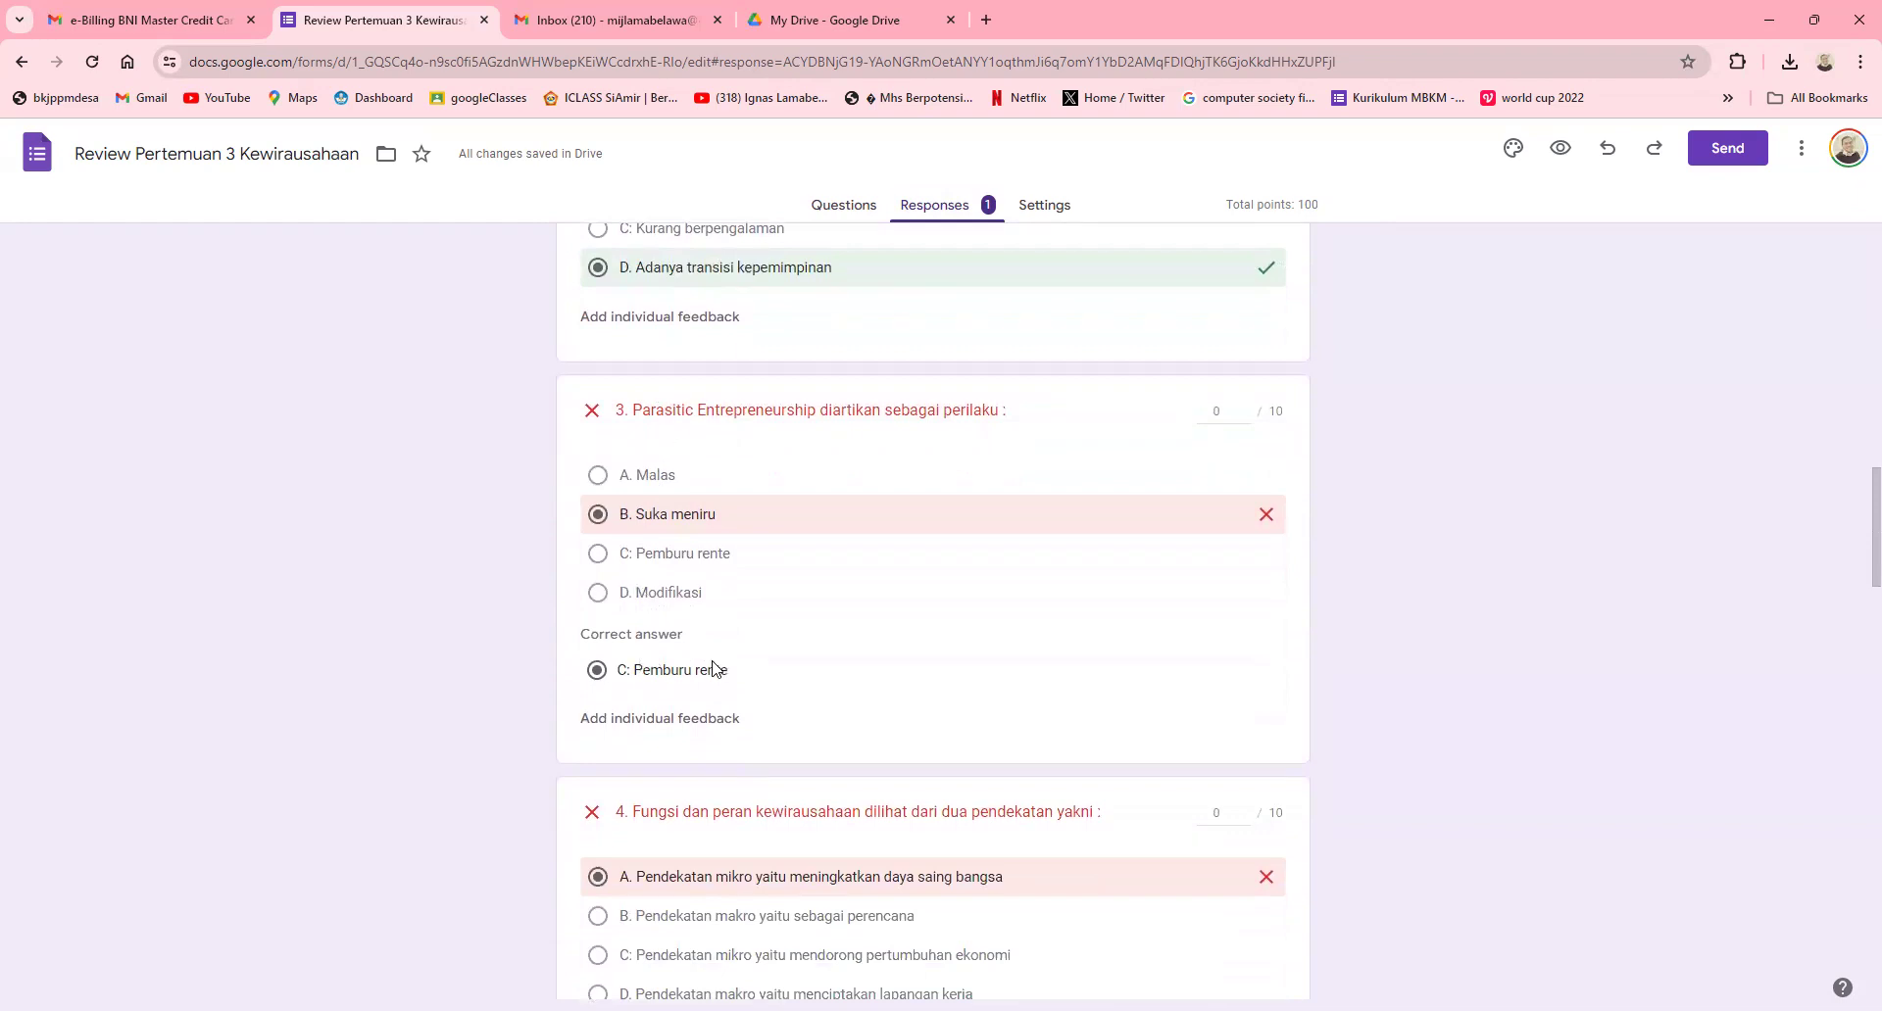
pyautogui.scroll(-2, 713, 664)
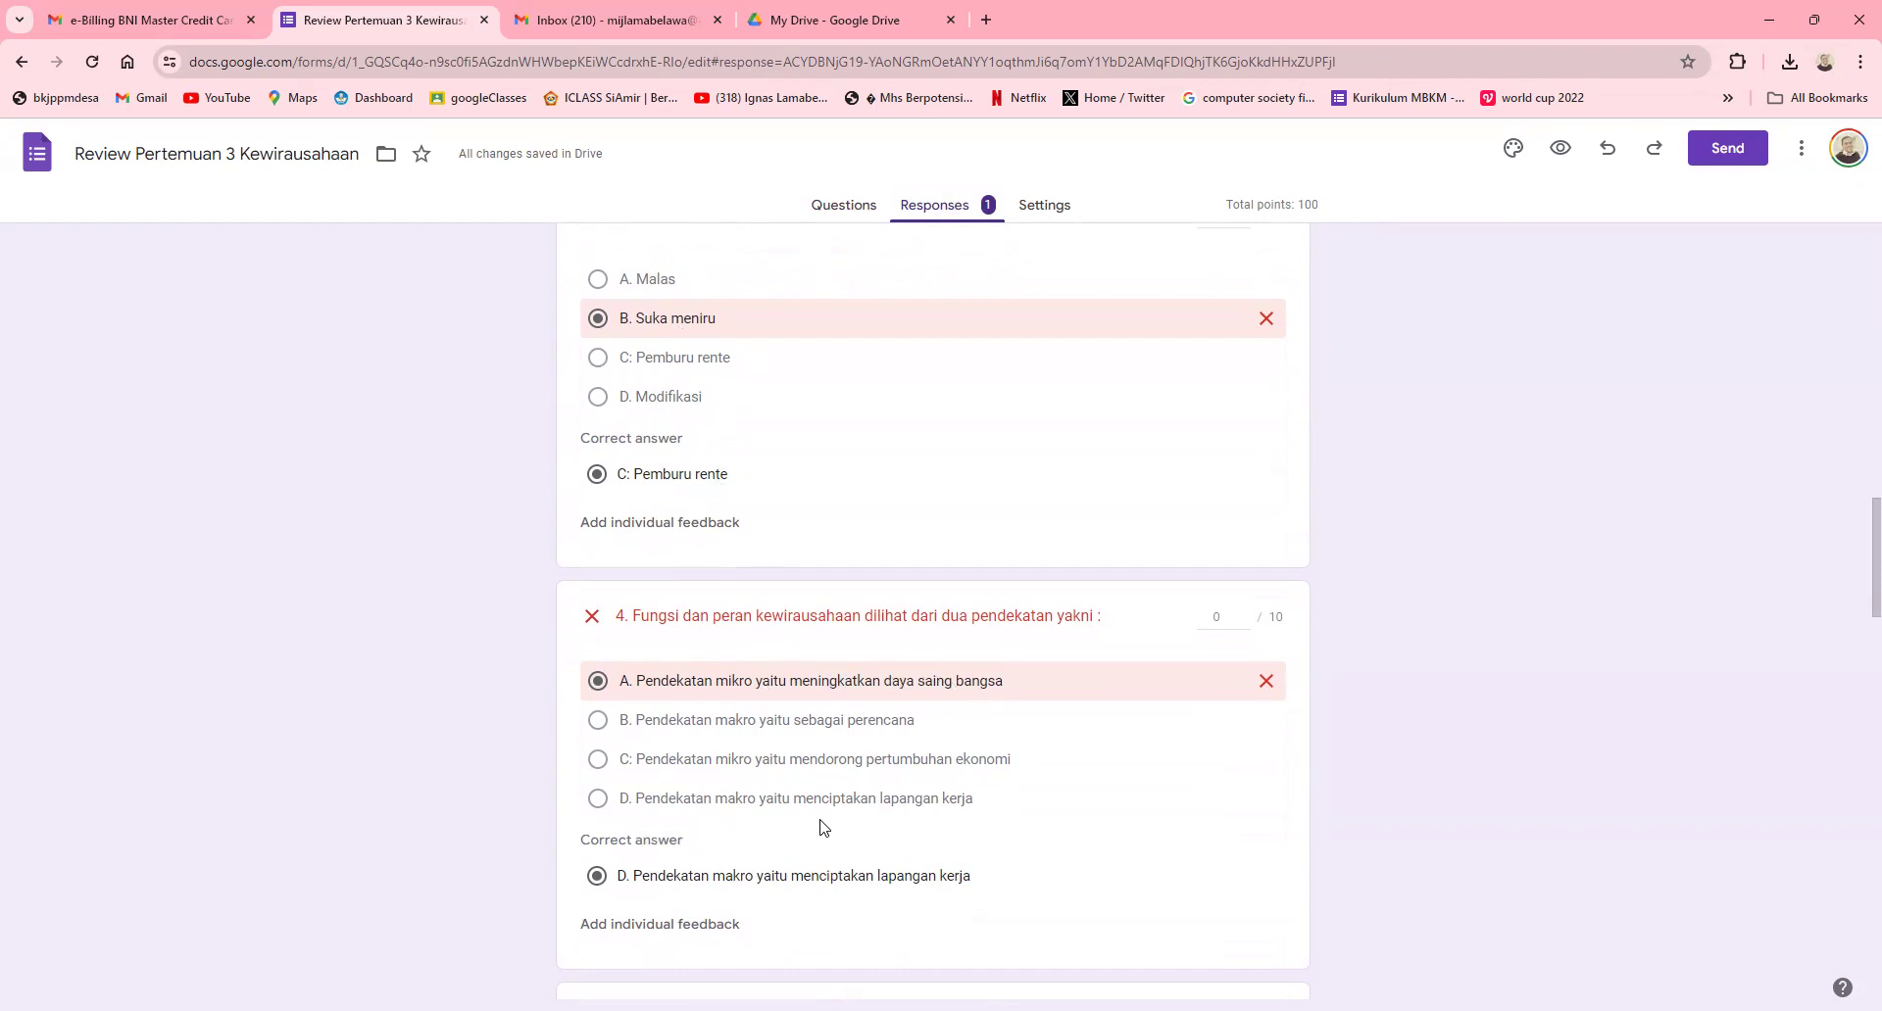
pyautogui.scroll(-3, 868, 812)
pyautogui.scroll(-5, 868, 811)
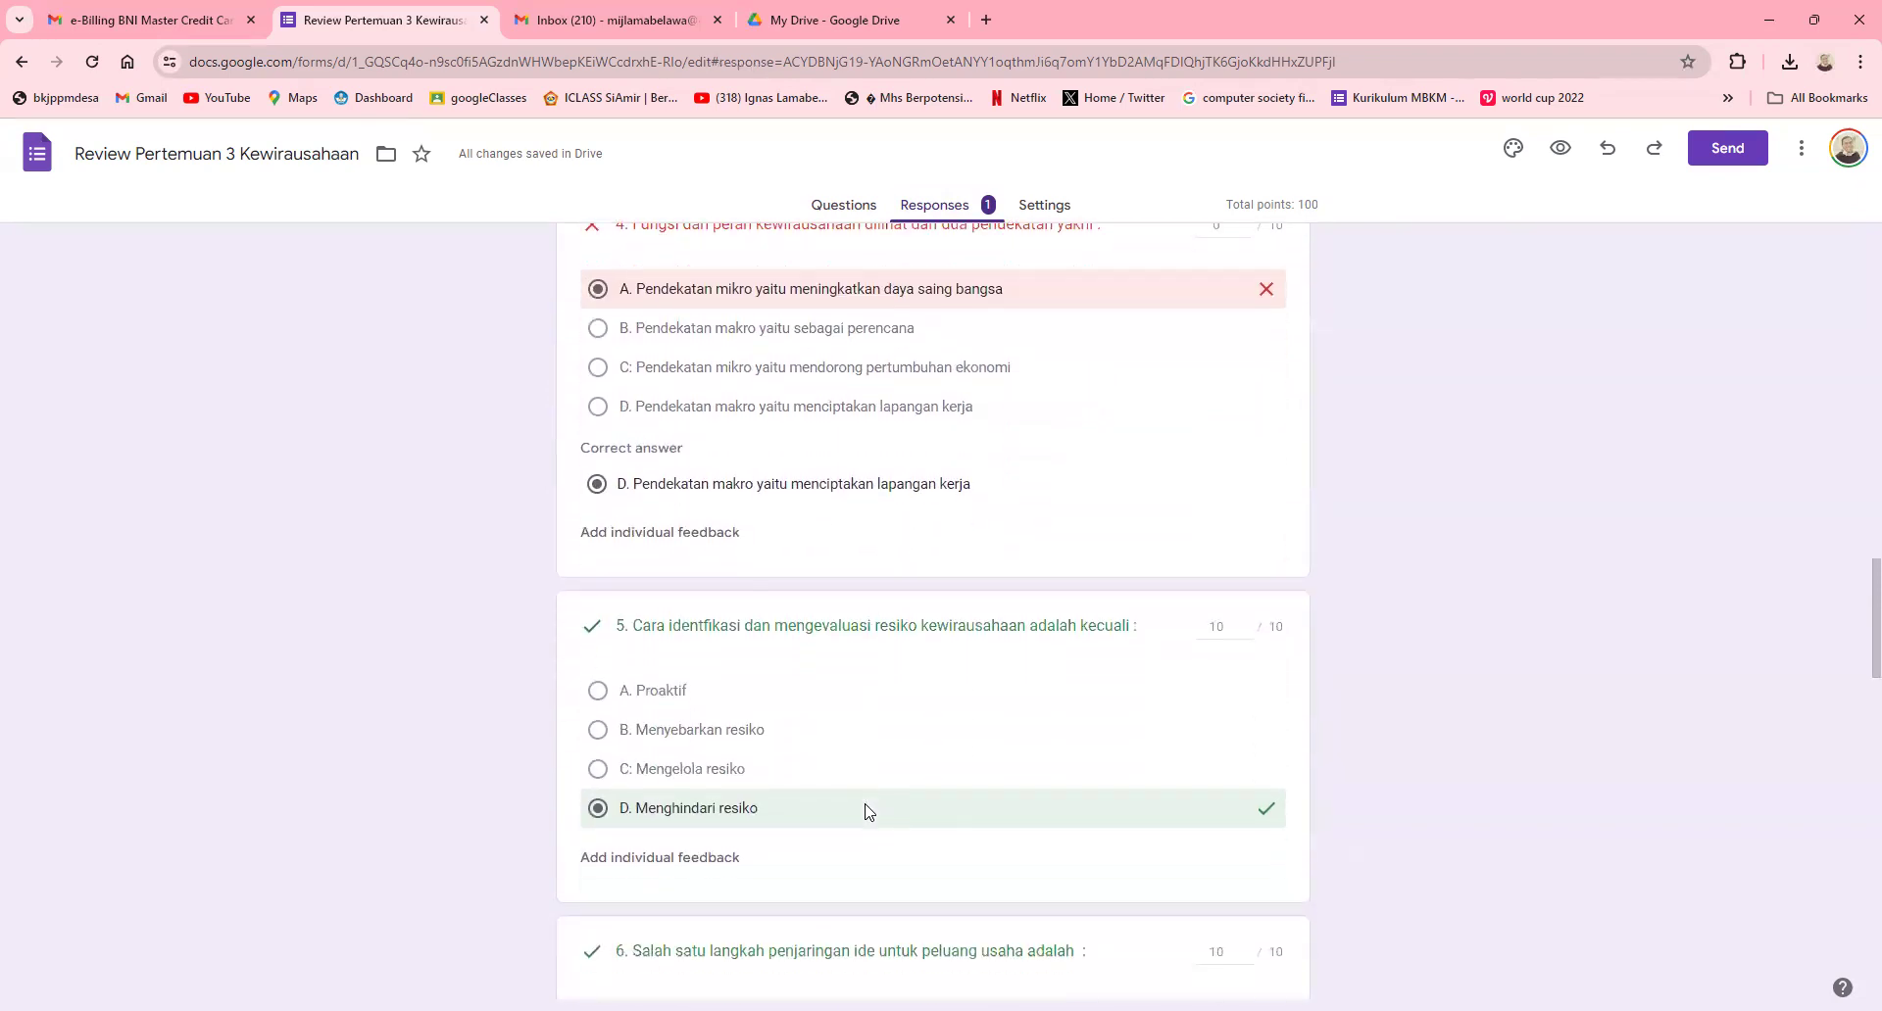
pyautogui.scroll(-5, 868, 812)
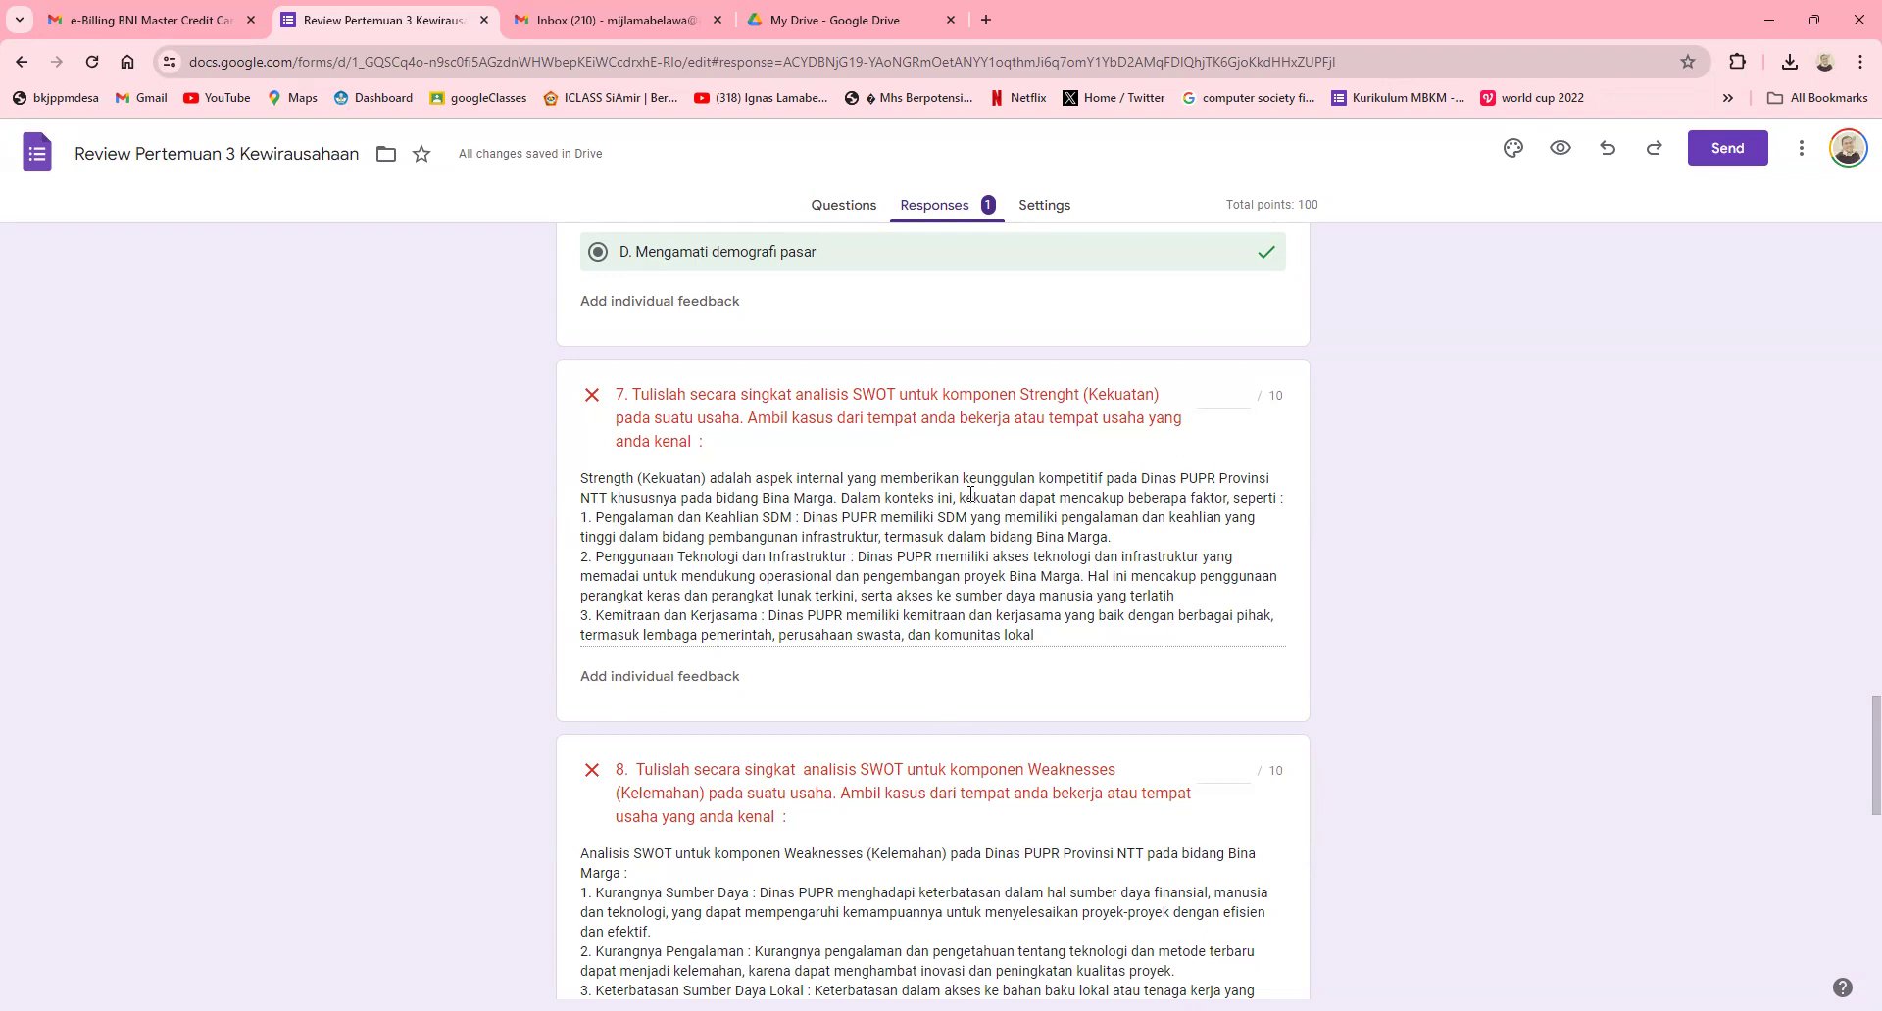
# Step: Highlight the strength factors in the question 7 answer, including "Penggunaan Teknologi dan Infrastruktur" and "Kemitraan dan Kerjasama", while reading it
pyautogui.moveTo(967, 495); pyautogui.dragTo(1234, 503)
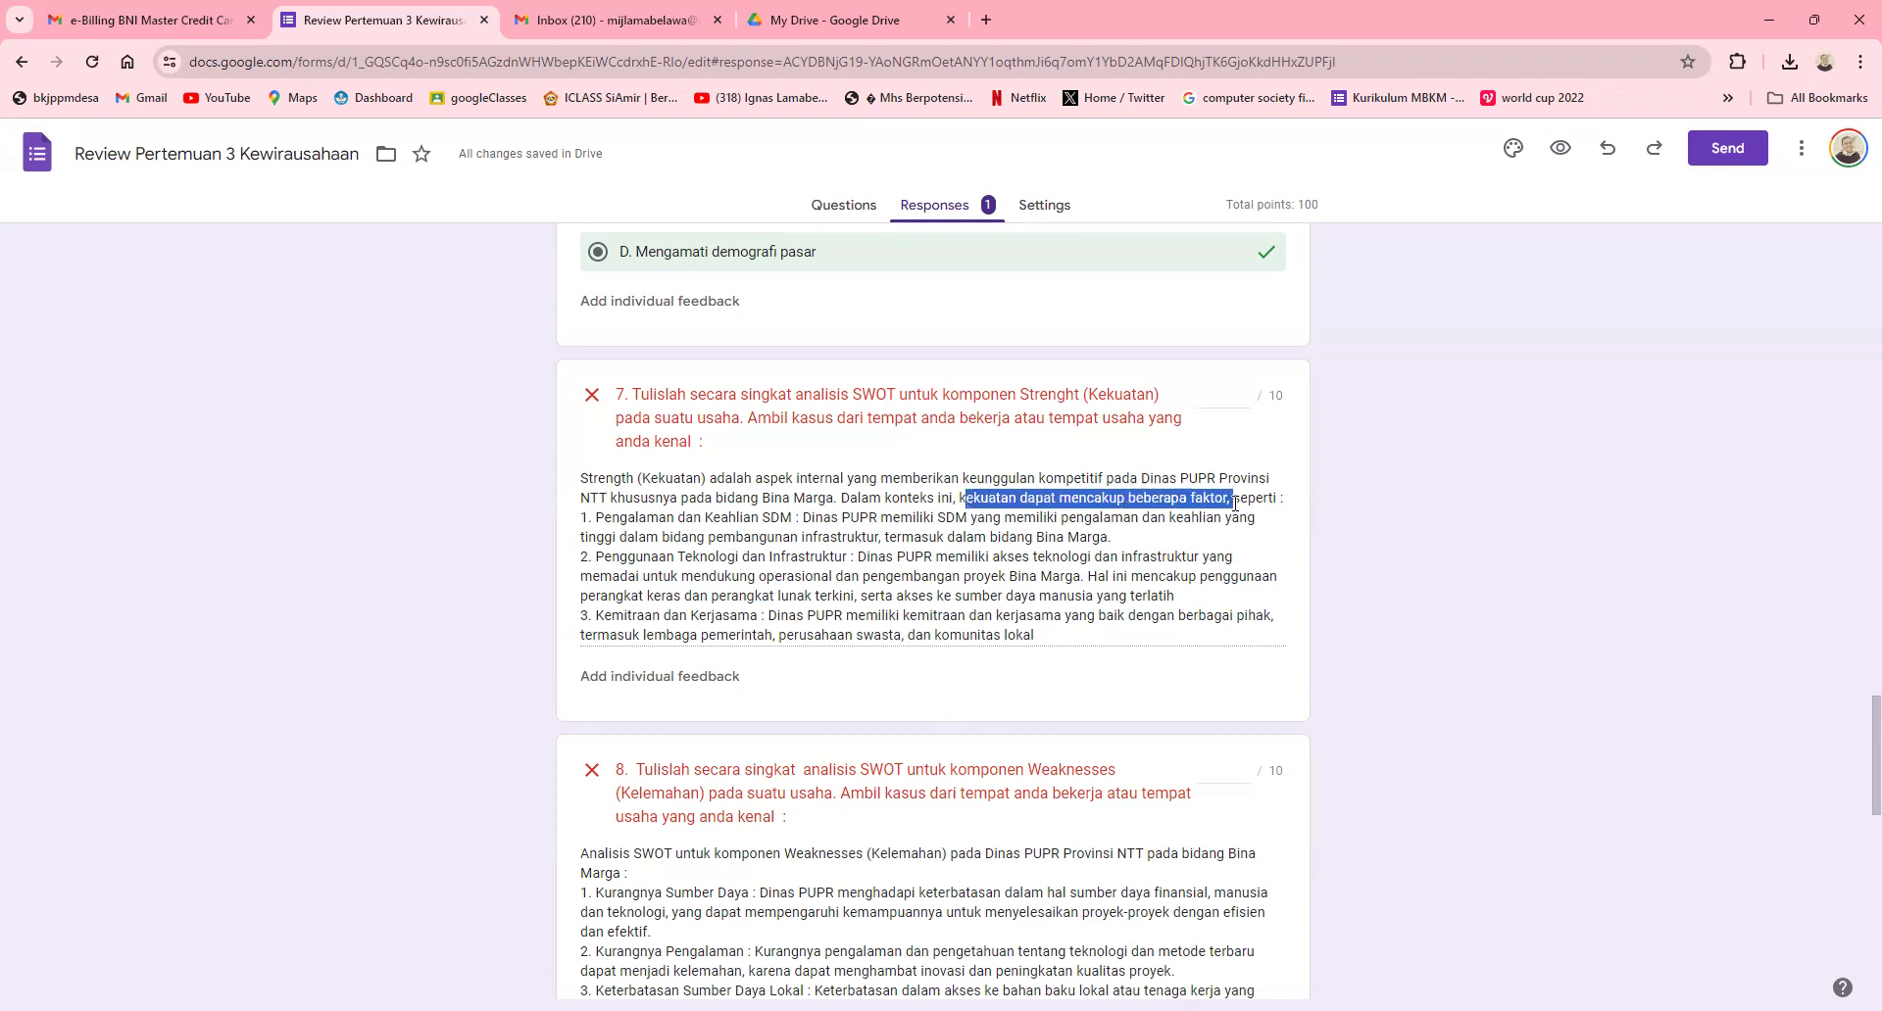
pyautogui.moveTo(636, 518); pyautogui.dragTo(772, 518)
pyautogui.moveTo(619, 557); pyautogui.dragTo(818, 555)
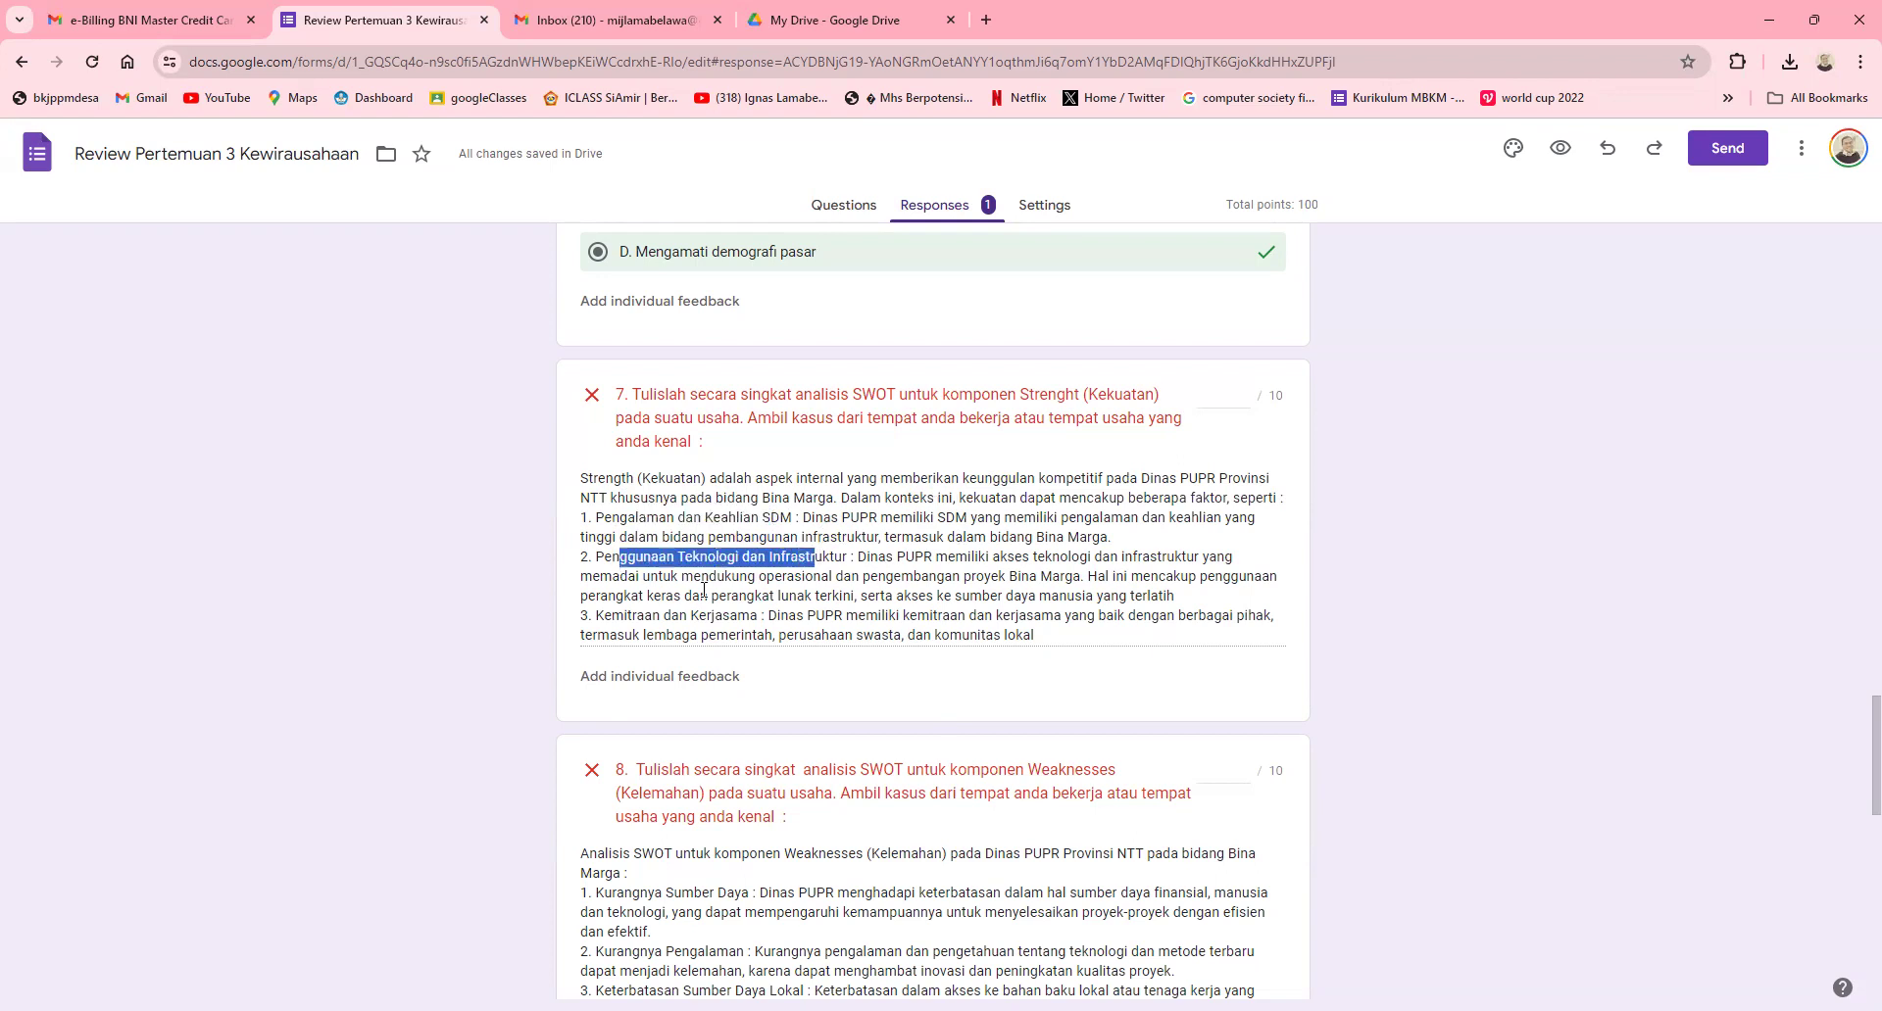
pyautogui.moveTo(597, 616); pyautogui.dragTo(737, 614)
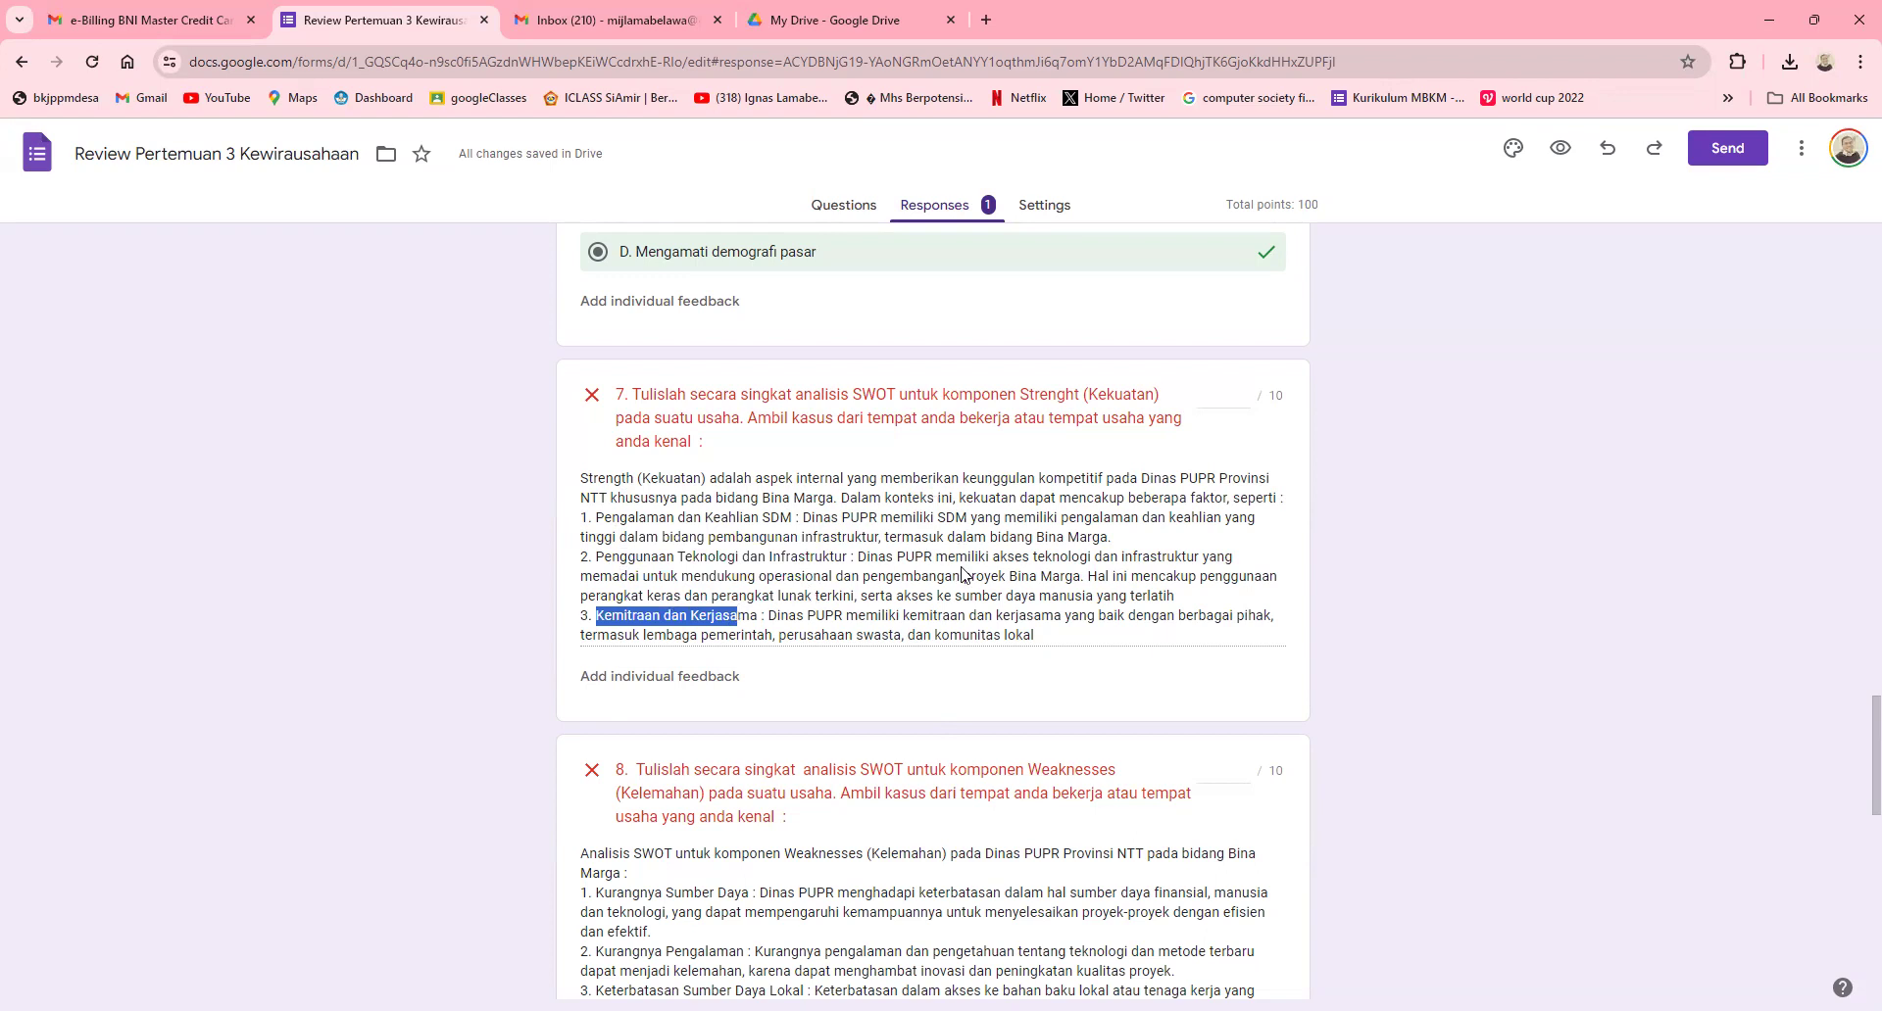
pyautogui.scroll(-2, 962, 576)
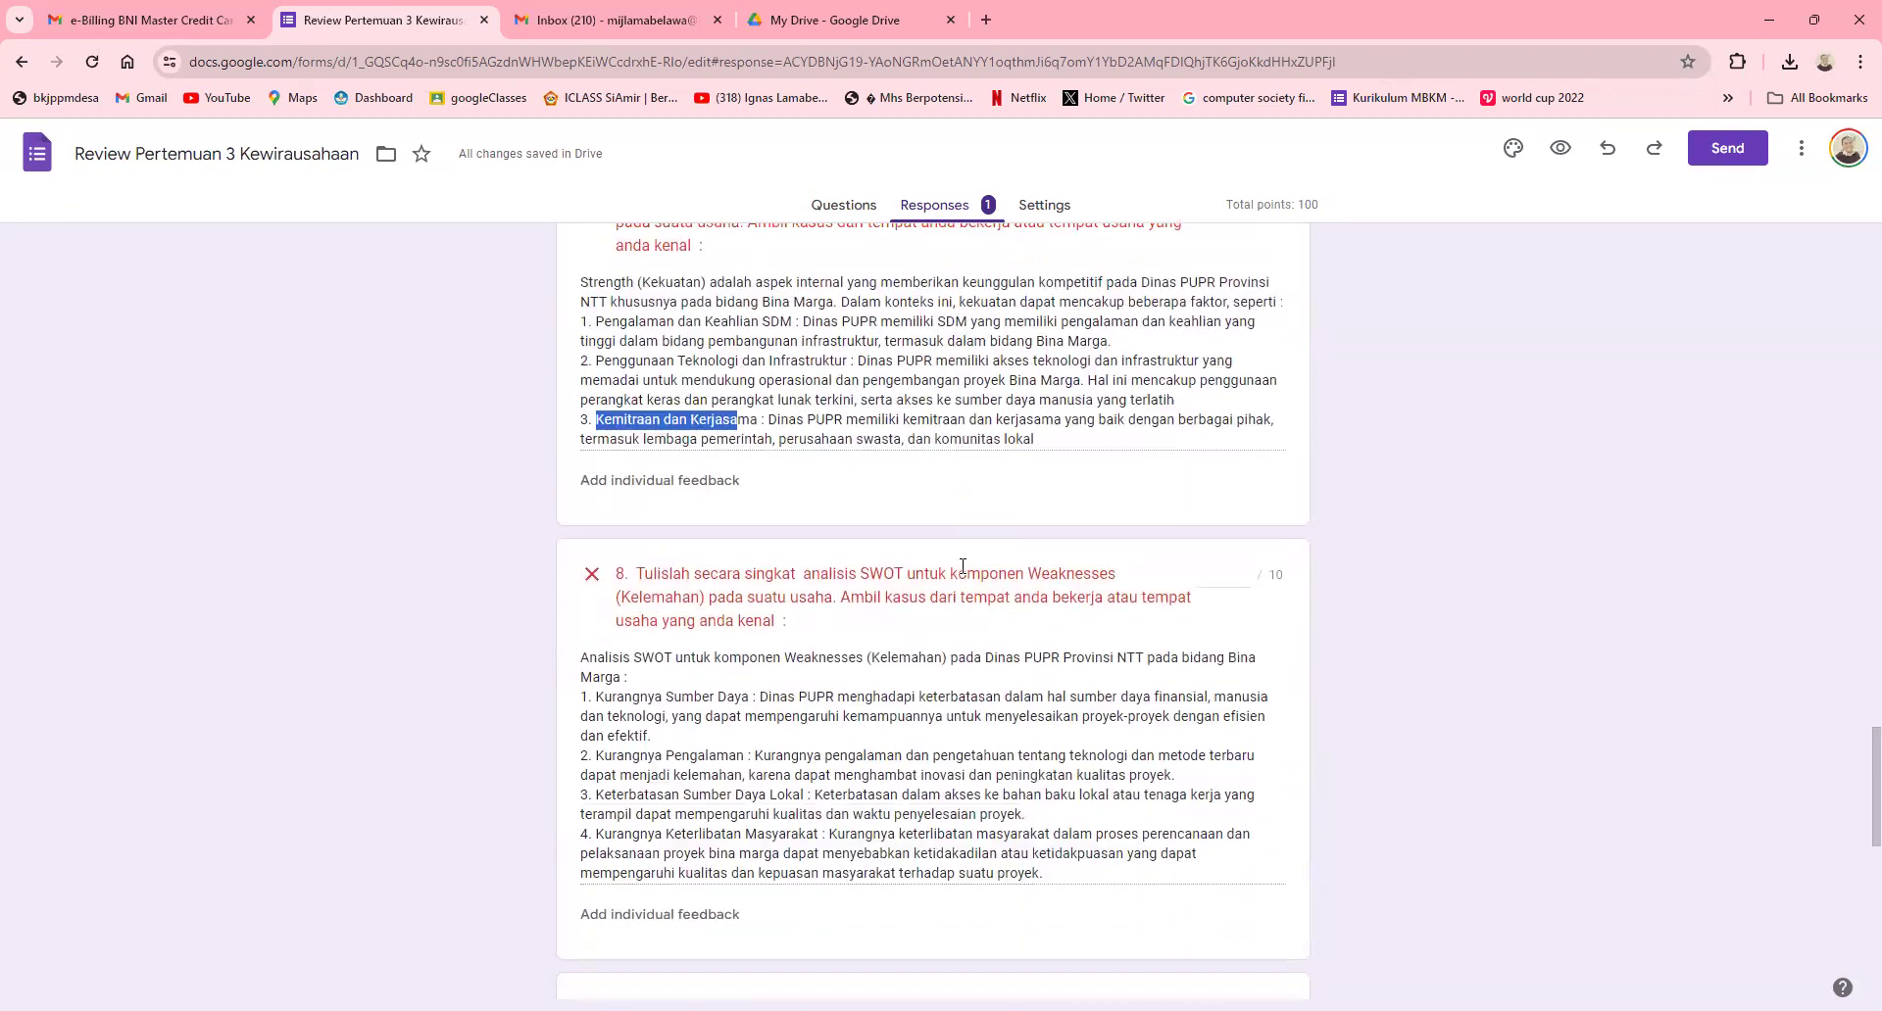
pyautogui.scroll(2, 963, 567)
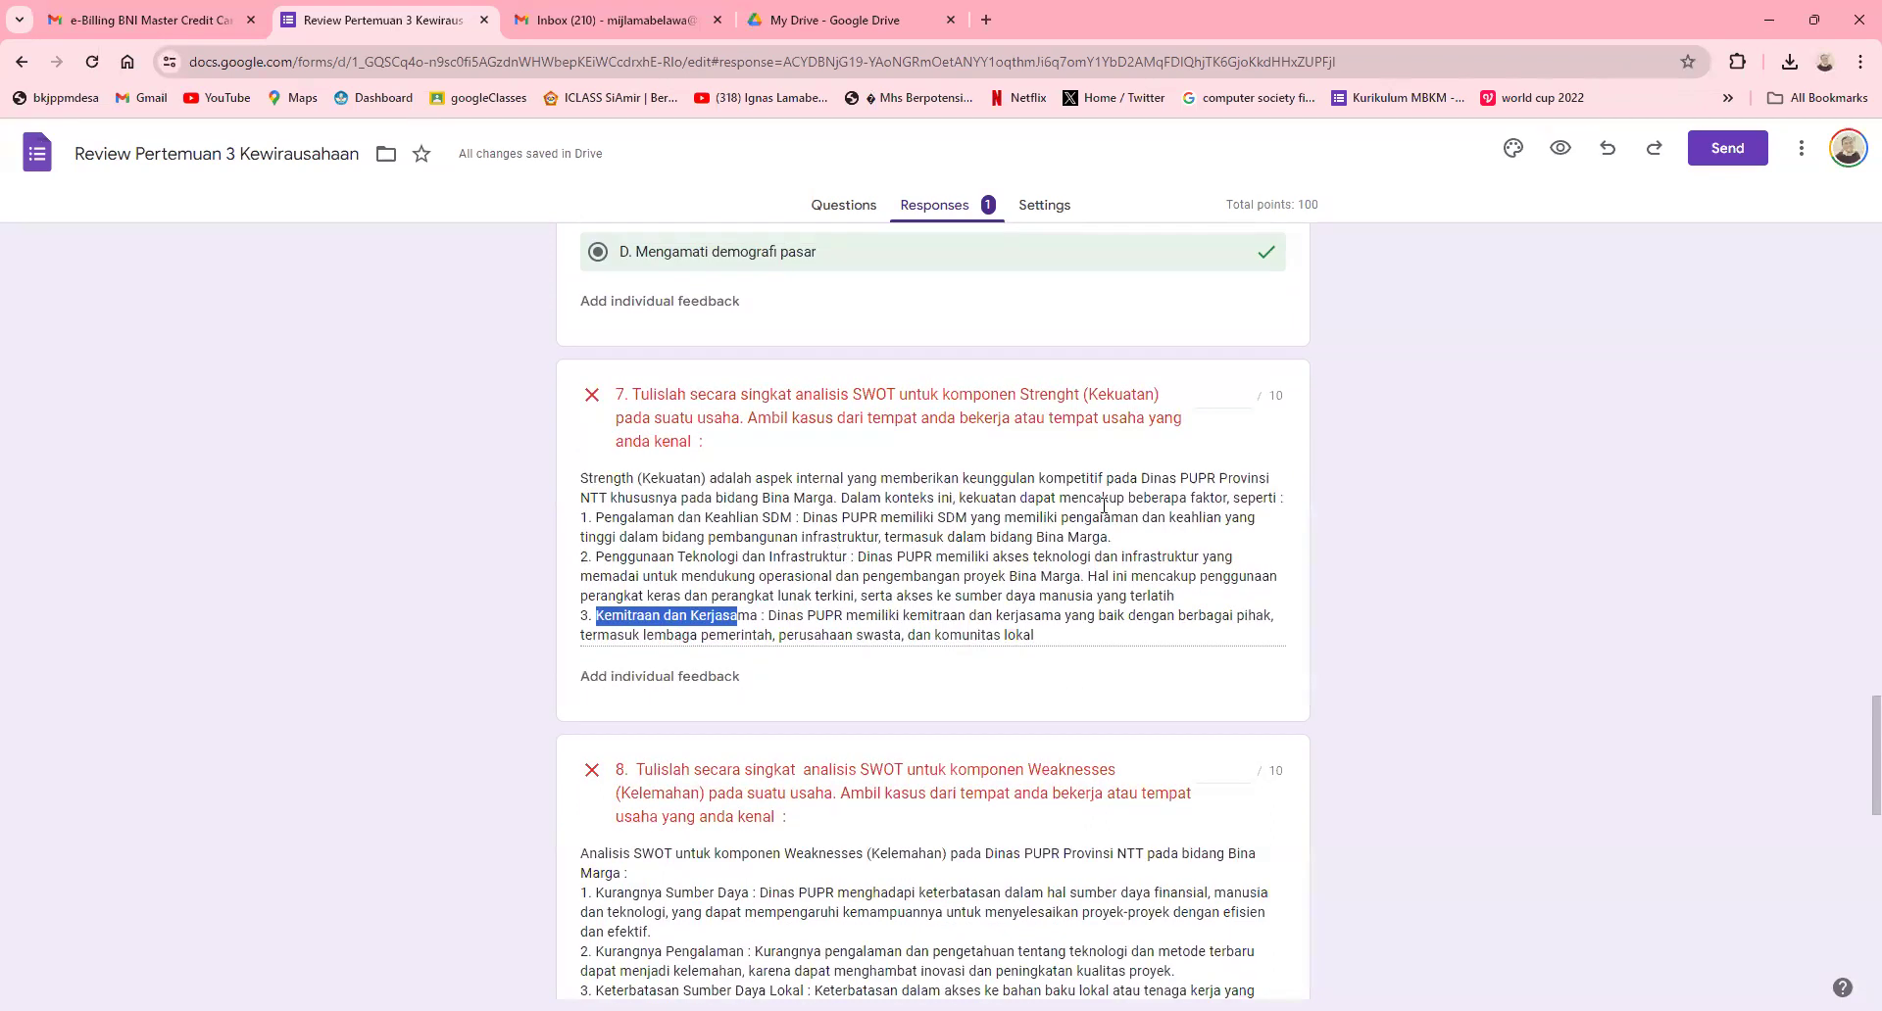
# Step: Highlight the four weaknesses in the question 8 answer in turn, from "Kurangnya Sumber Daya" to "Kurangnya Keterlibatan Masyarakat"
pyautogui.scroll(-3, 1105, 506)
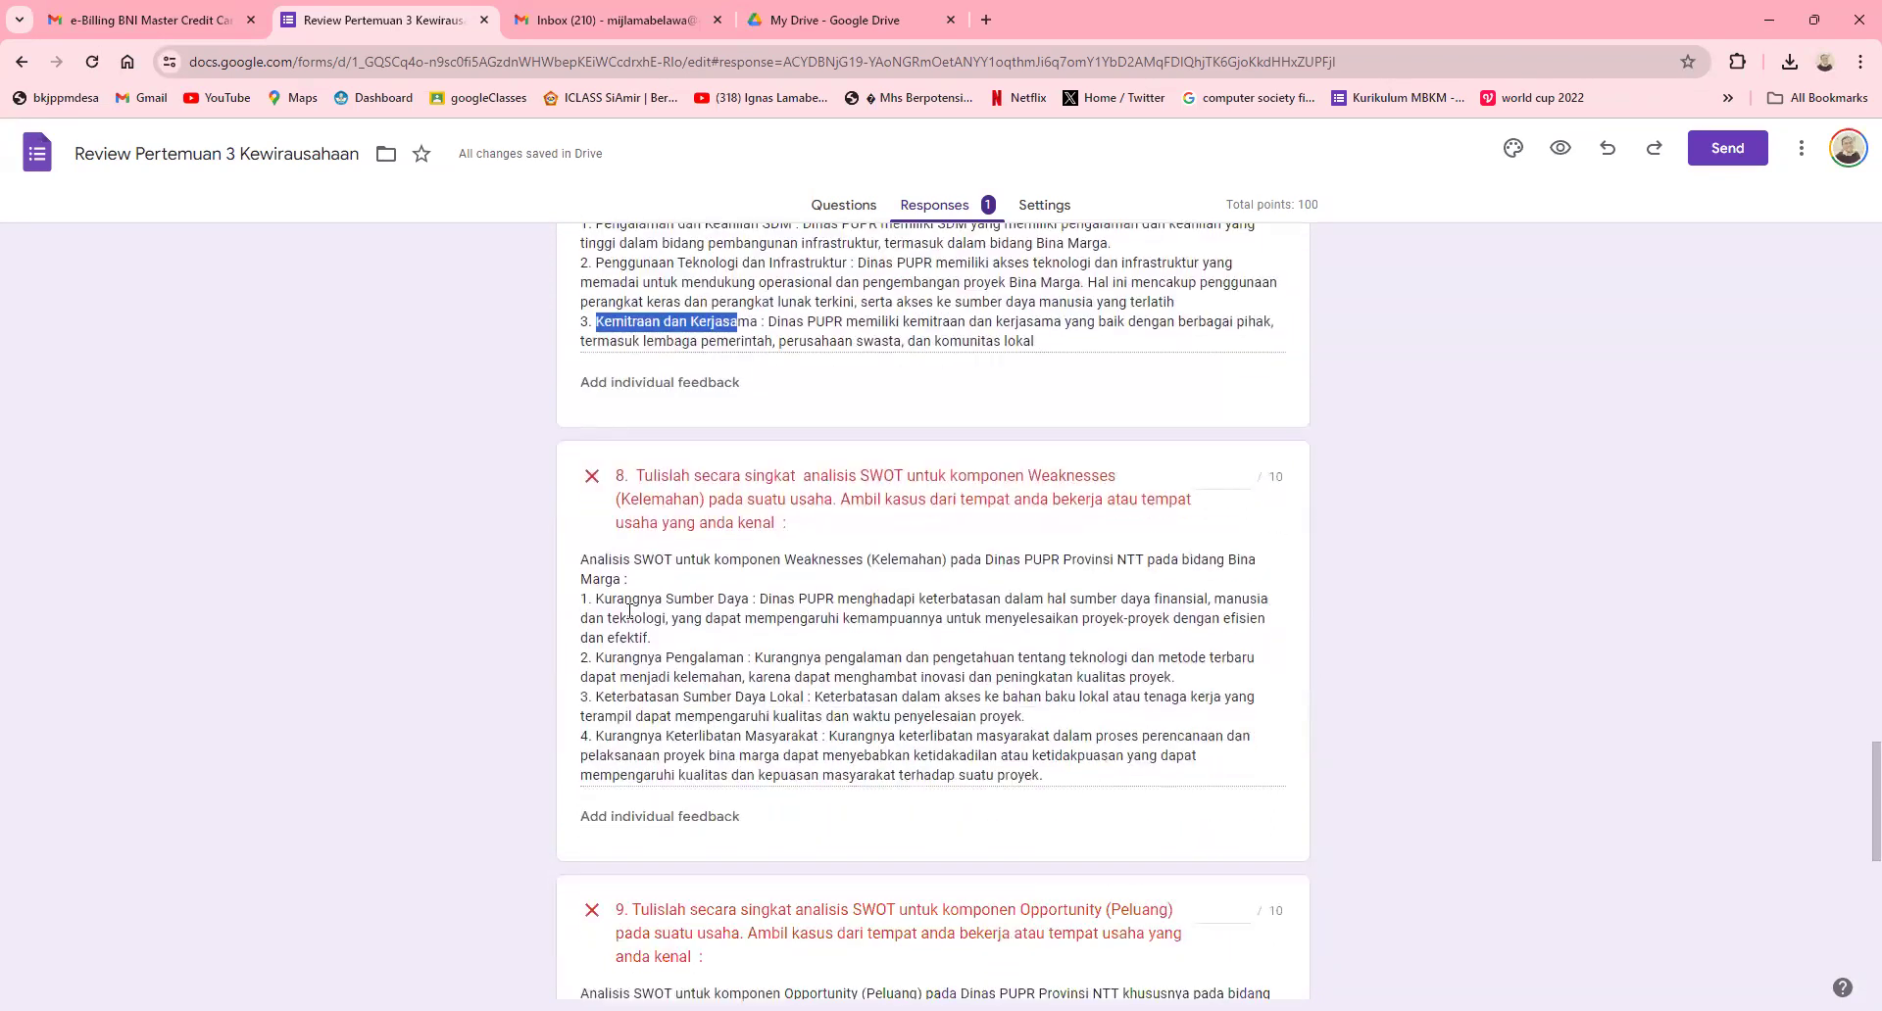
pyautogui.moveTo(633, 600); pyautogui.dragTo(735, 600)
pyautogui.moveTo(604, 659); pyautogui.dragTo(749, 658)
pyautogui.moveTo(635, 715); pyautogui.dragTo(801, 677)
pyautogui.moveTo(686, 736); pyautogui.dragTo(819, 735)
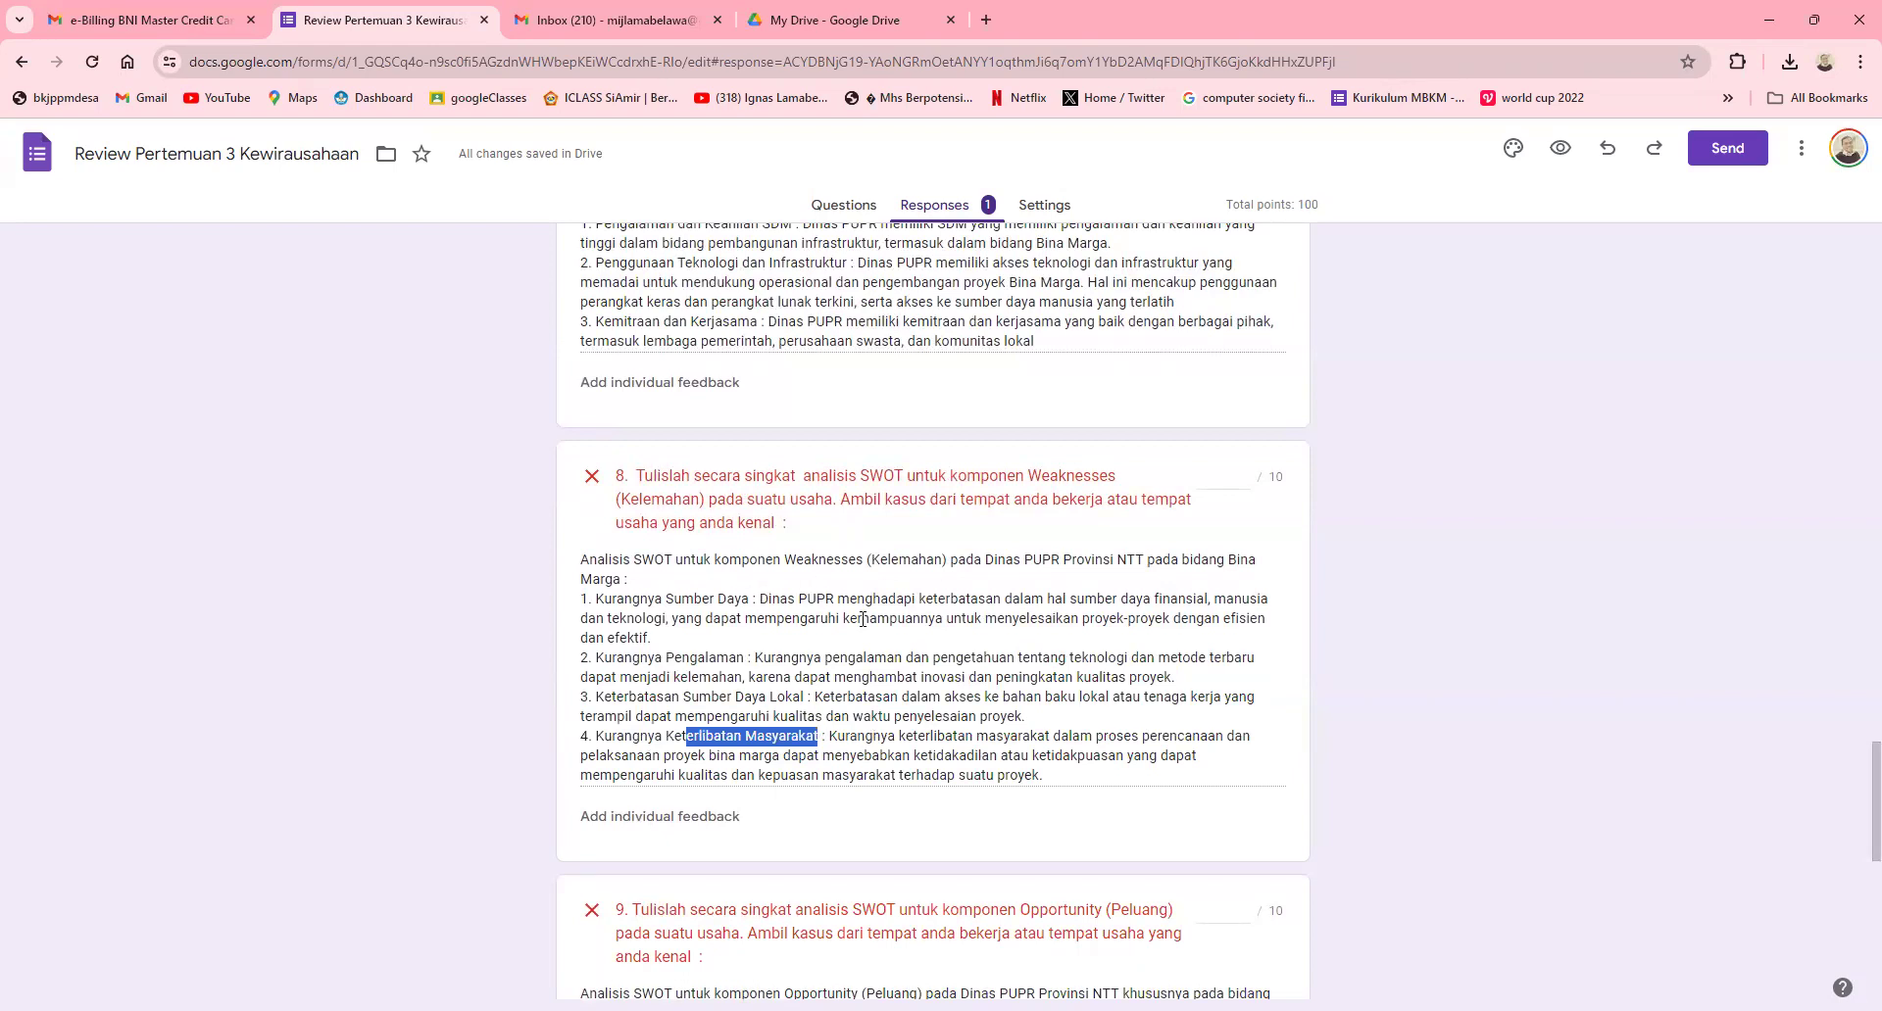
# Step: Highlight the headings "Peningkatan Infrastruktur" and "Pengembangan Teknologi" in the question 9 opportunity answer
pyautogui.scroll(-2, 863, 620)
pyautogui.scroll(-2, 853, 623)
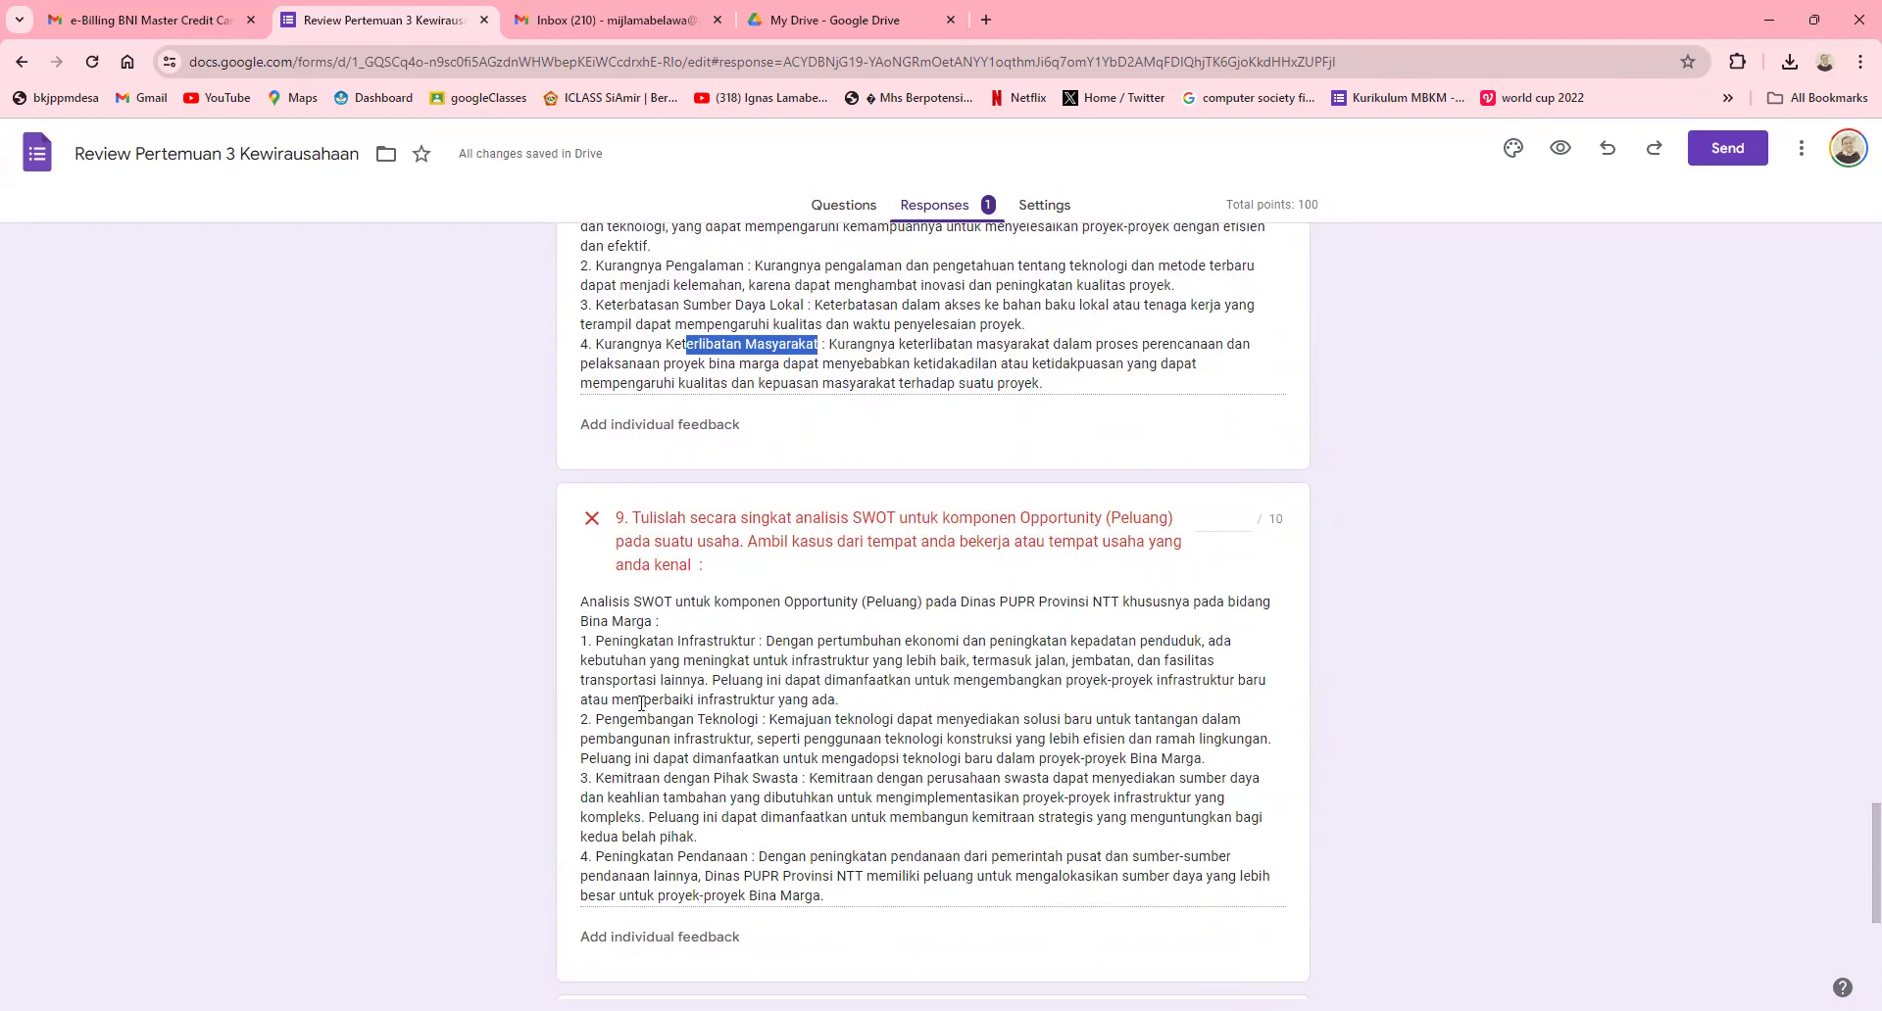
pyautogui.moveTo(631, 642); pyautogui.dragTo(739, 644)
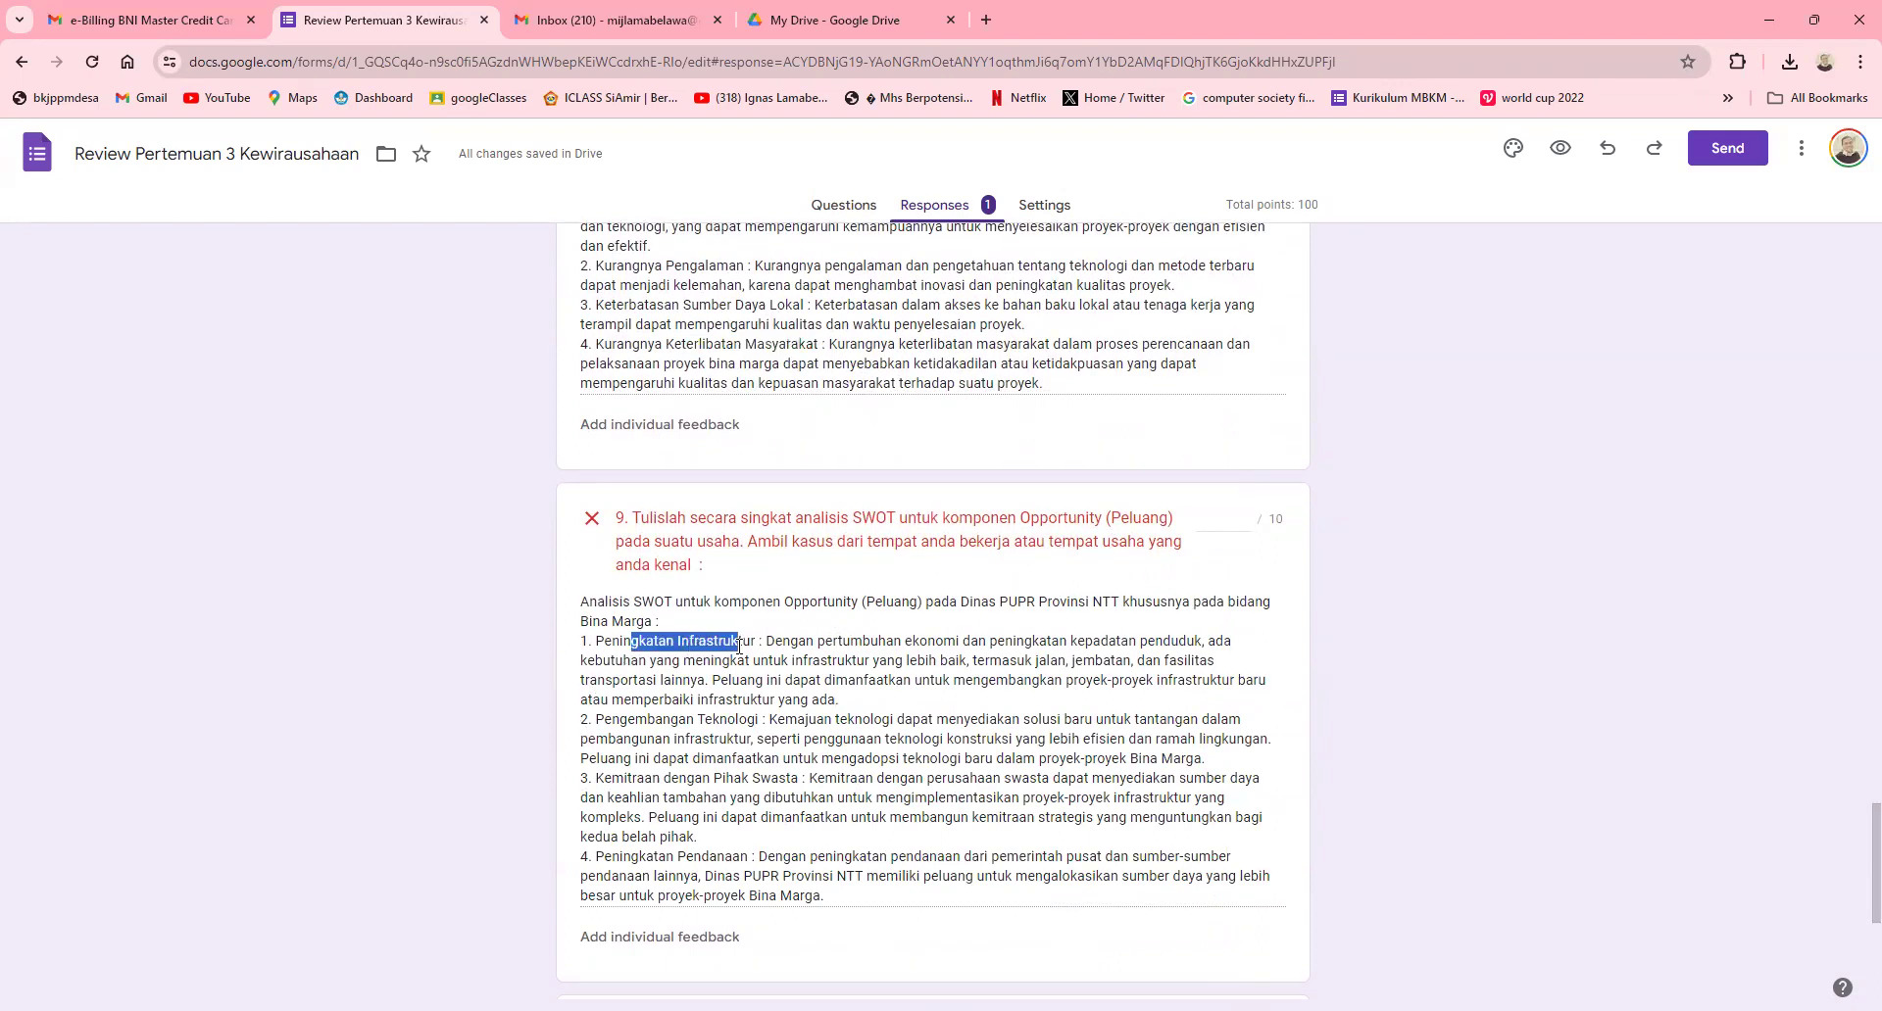
pyautogui.moveTo(647, 721); pyautogui.dragTo(763, 723)
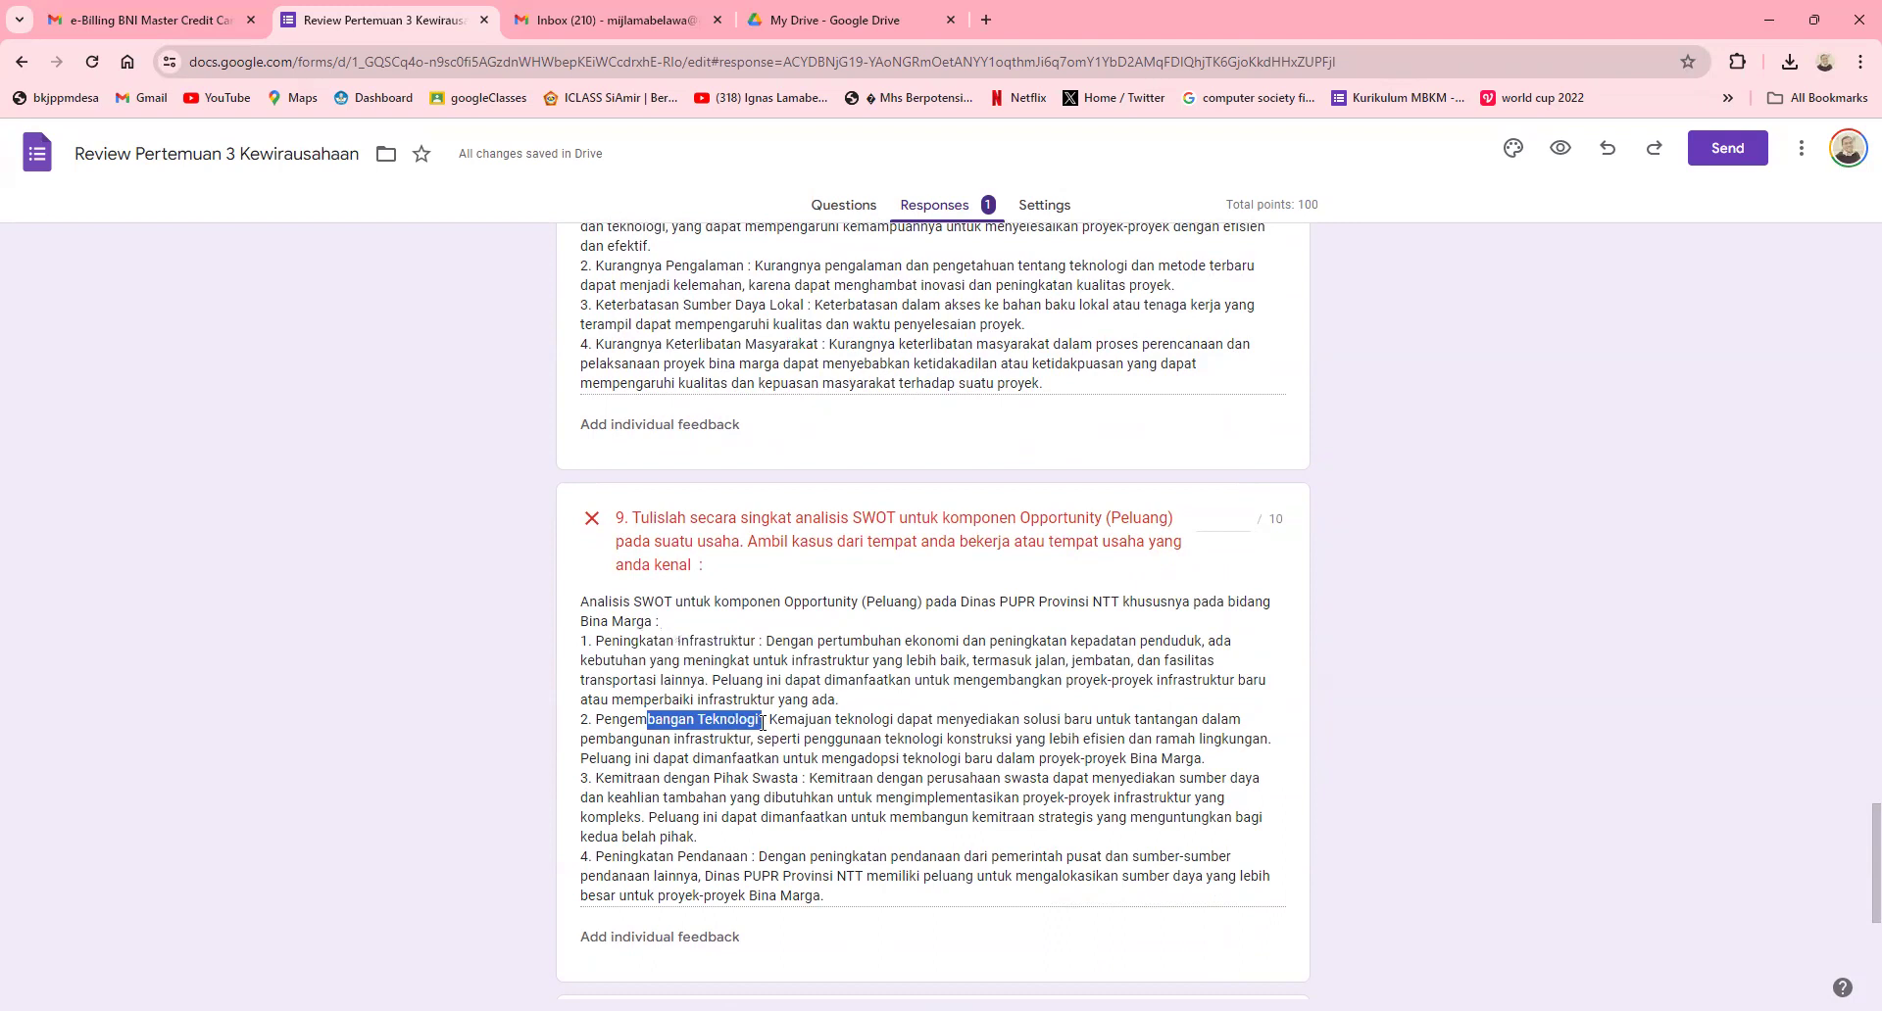
# Step: Highlight the complete second and third opportunity points, from "Pengembangan Teknologi" through "kedua belah pihak", in the question 9 answer
pyautogui.click(730, 758)
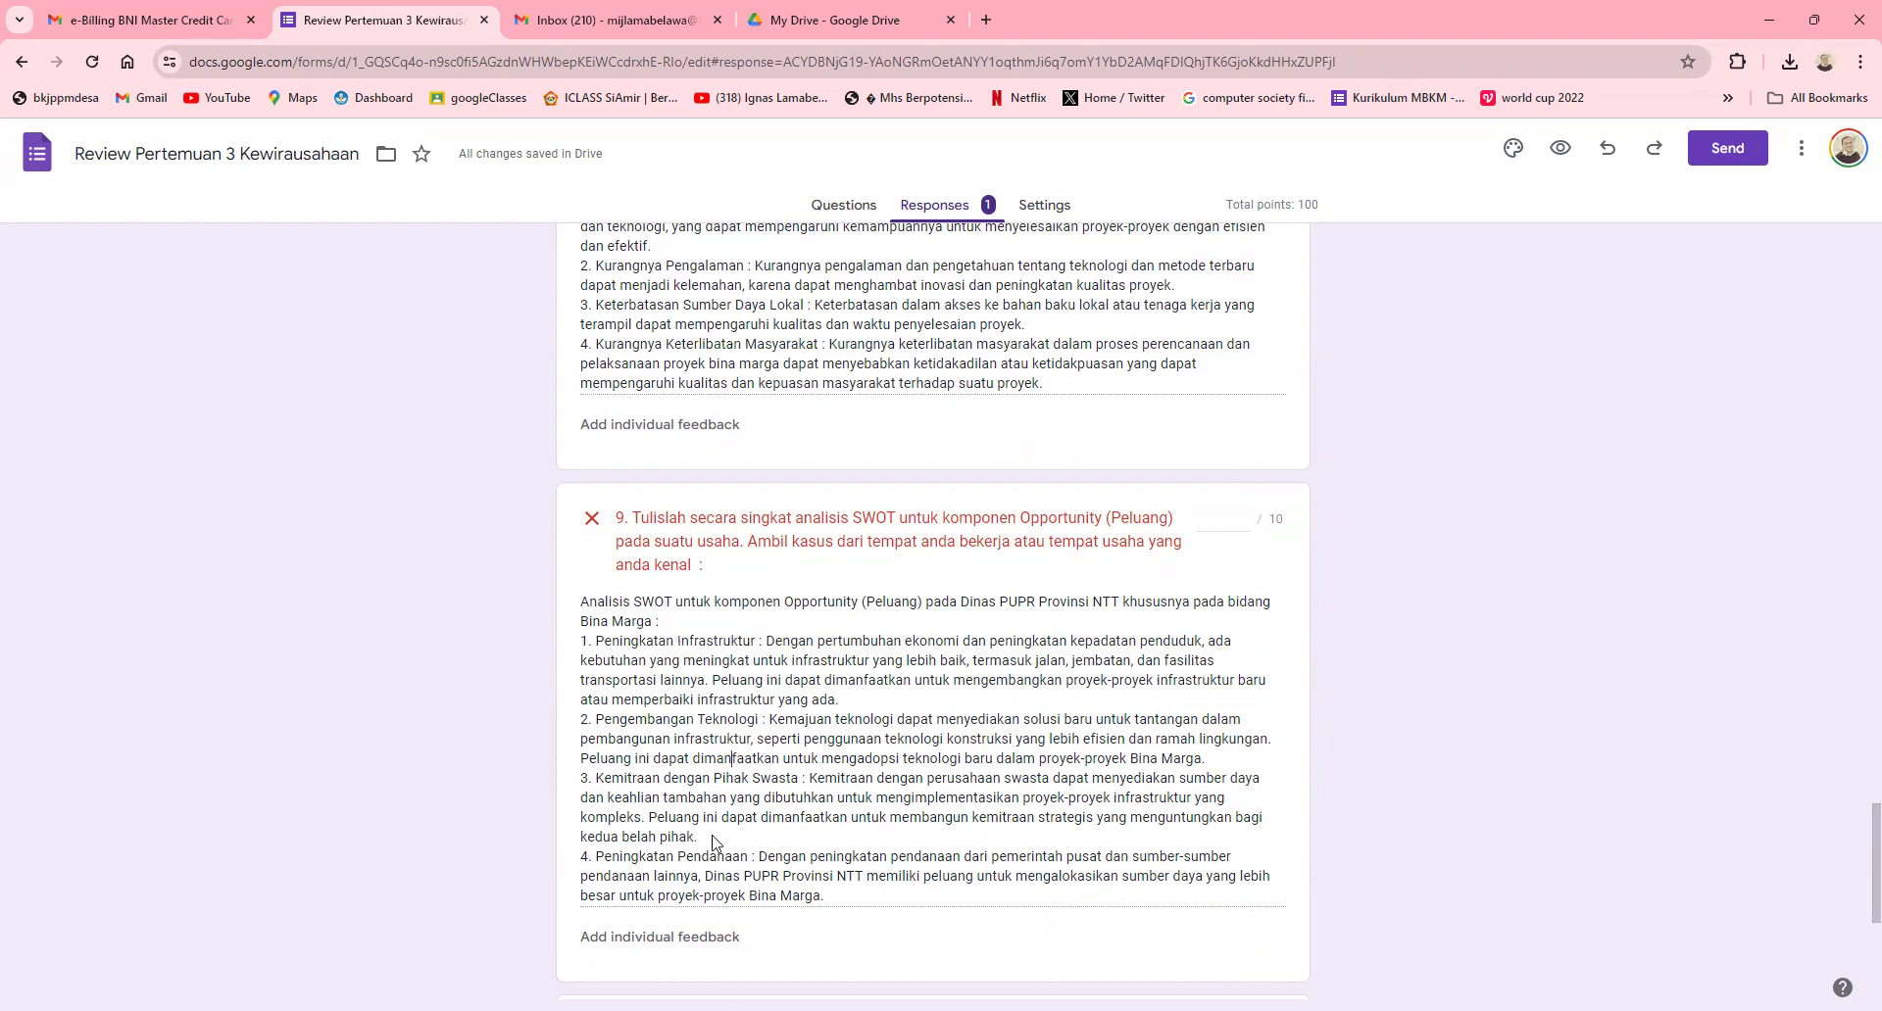
pyautogui.moveTo(698, 837); pyautogui.dragTo(566, 730)
pyautogui.click(792, 760)
pyautogui.moveTo(781, 735); pyautogui.dragTo(1123, 817)
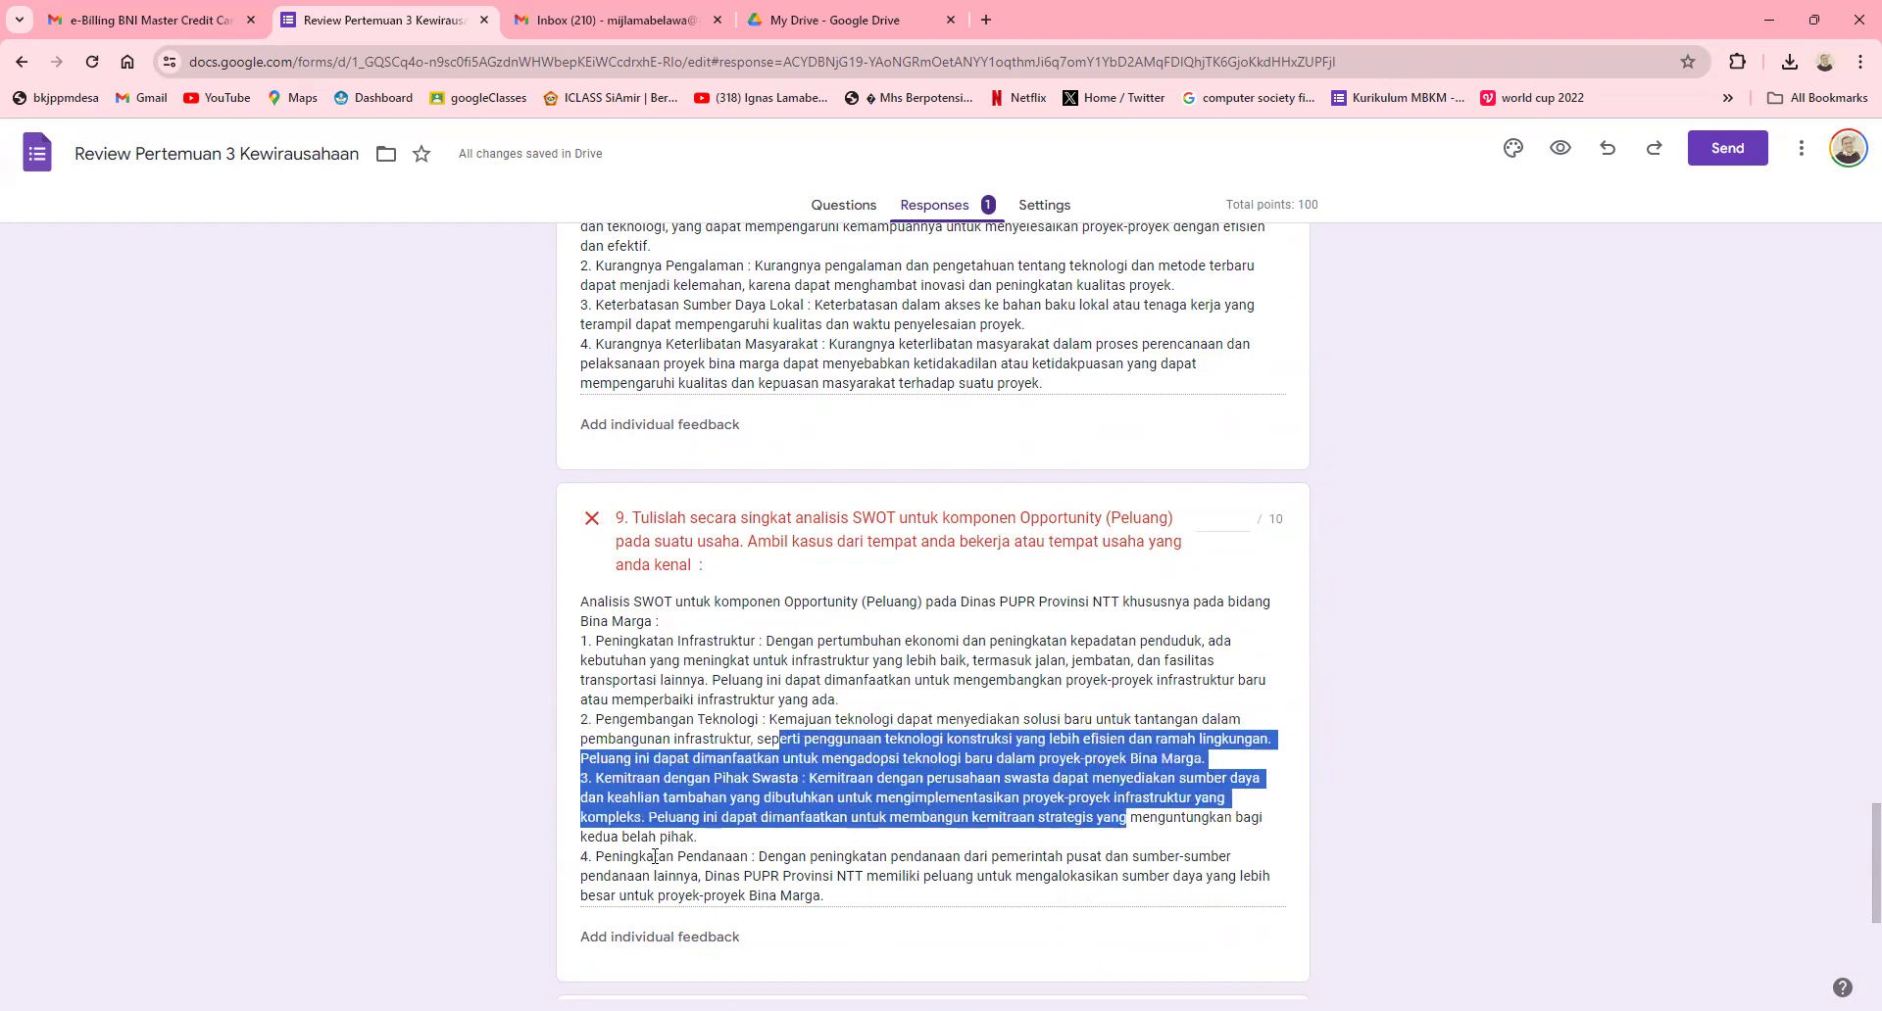
pyautogui.click(863, 721)
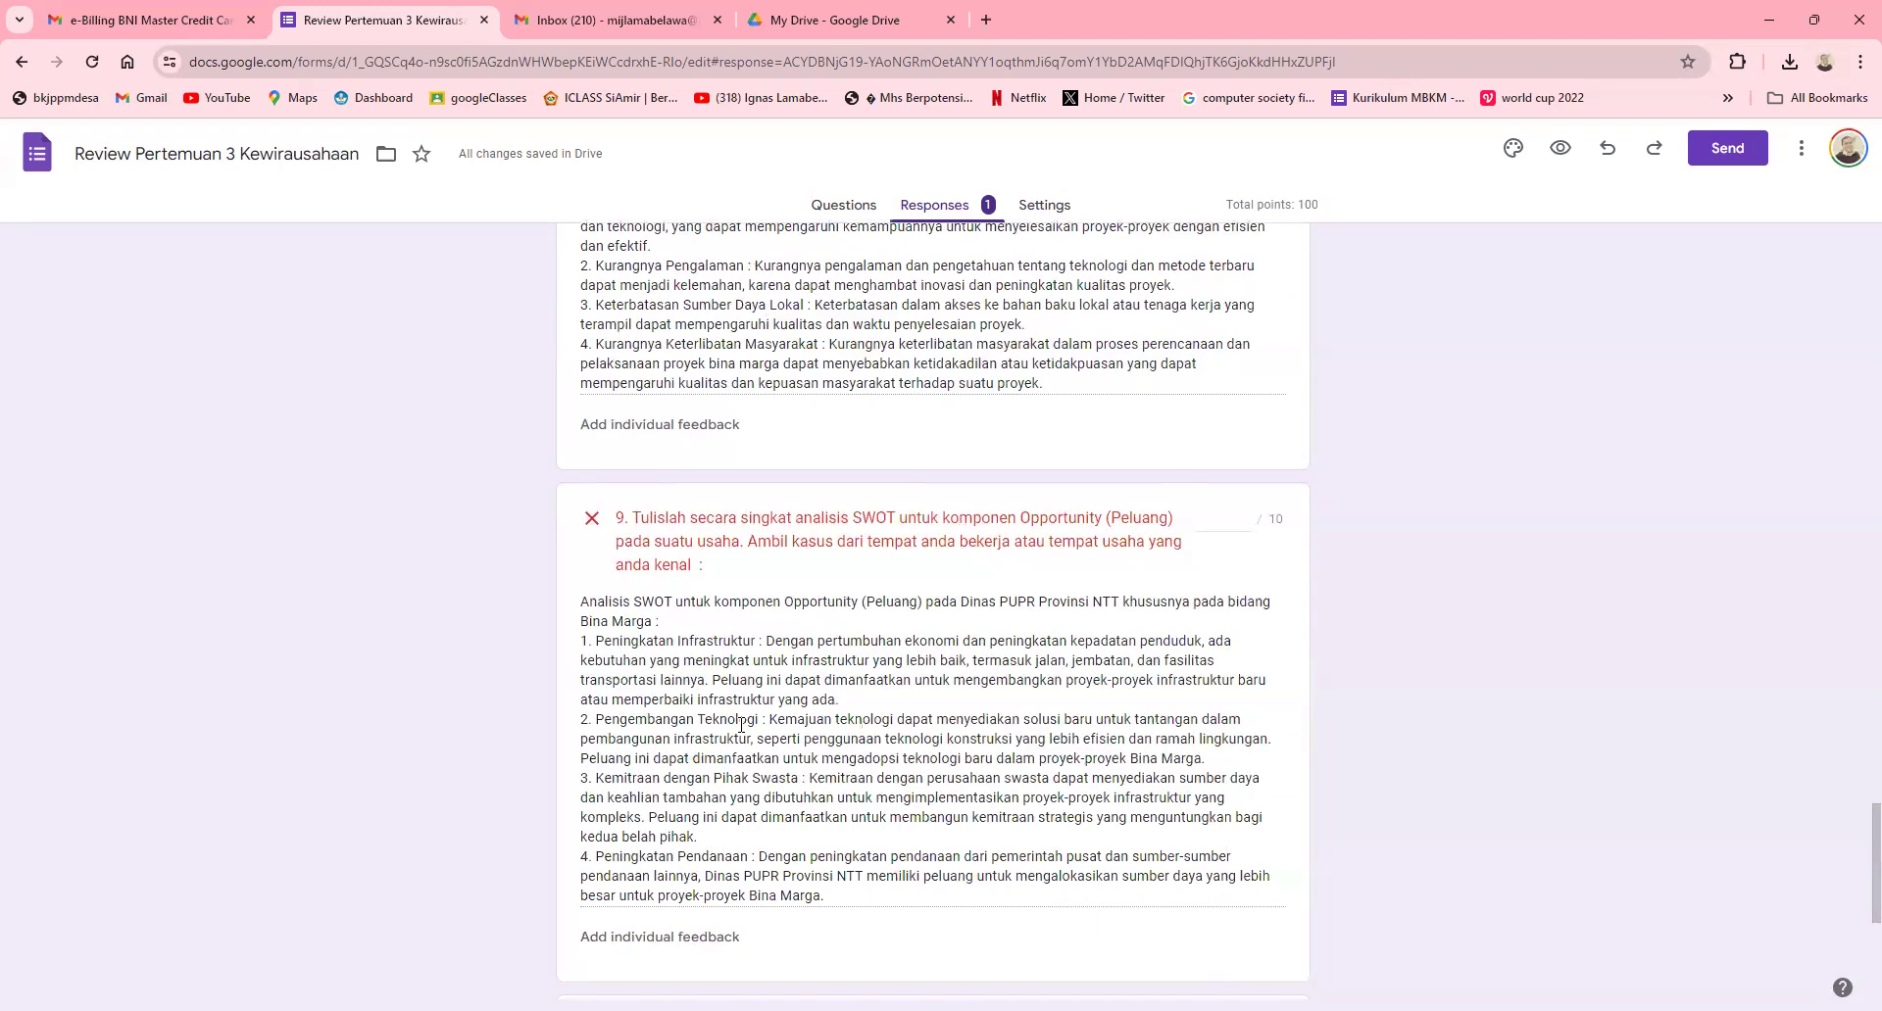
pyautogui.moveTo(696, 839); pyautogui.dragTo(545, 724)
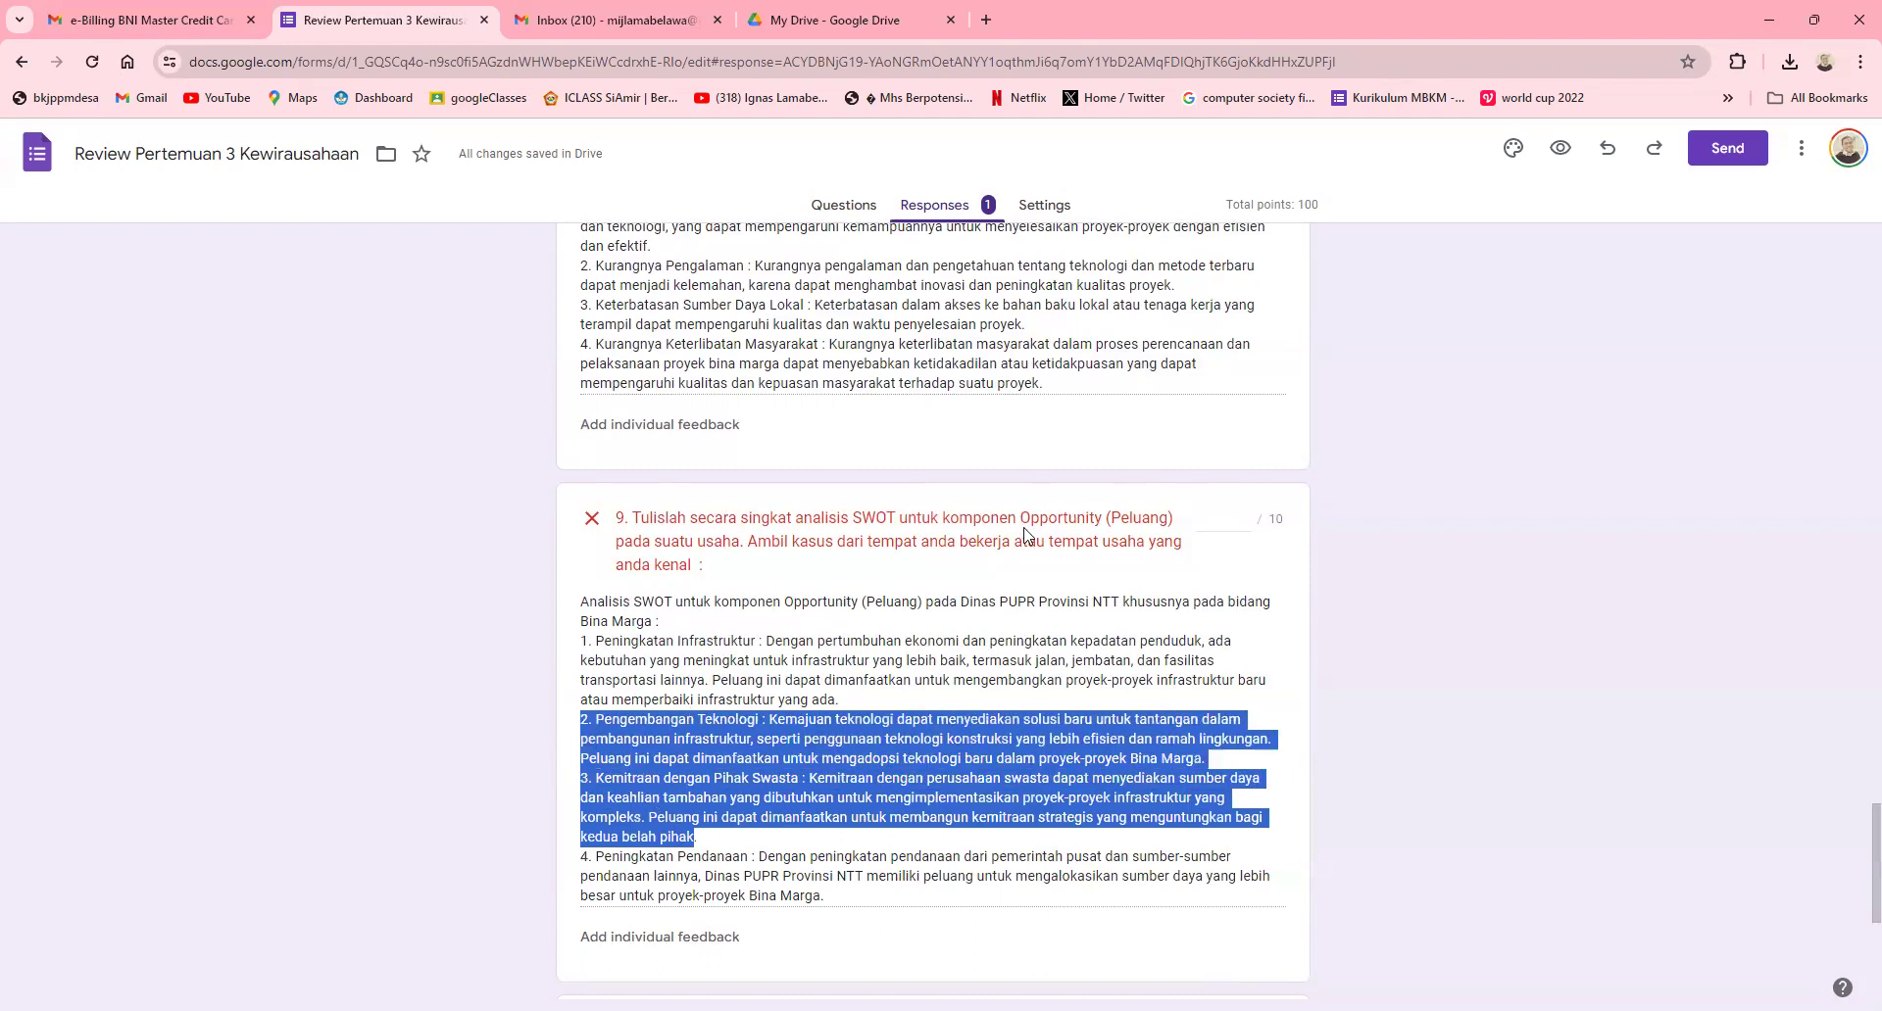
# Step: Clear the selection in question 9, and highlight the threats from "Keterbatasan Sumber Daya" to "Ketergantungan pada Pendanaan" in the question 10 answer
pyautogui.scroll(-1, 800, 849)
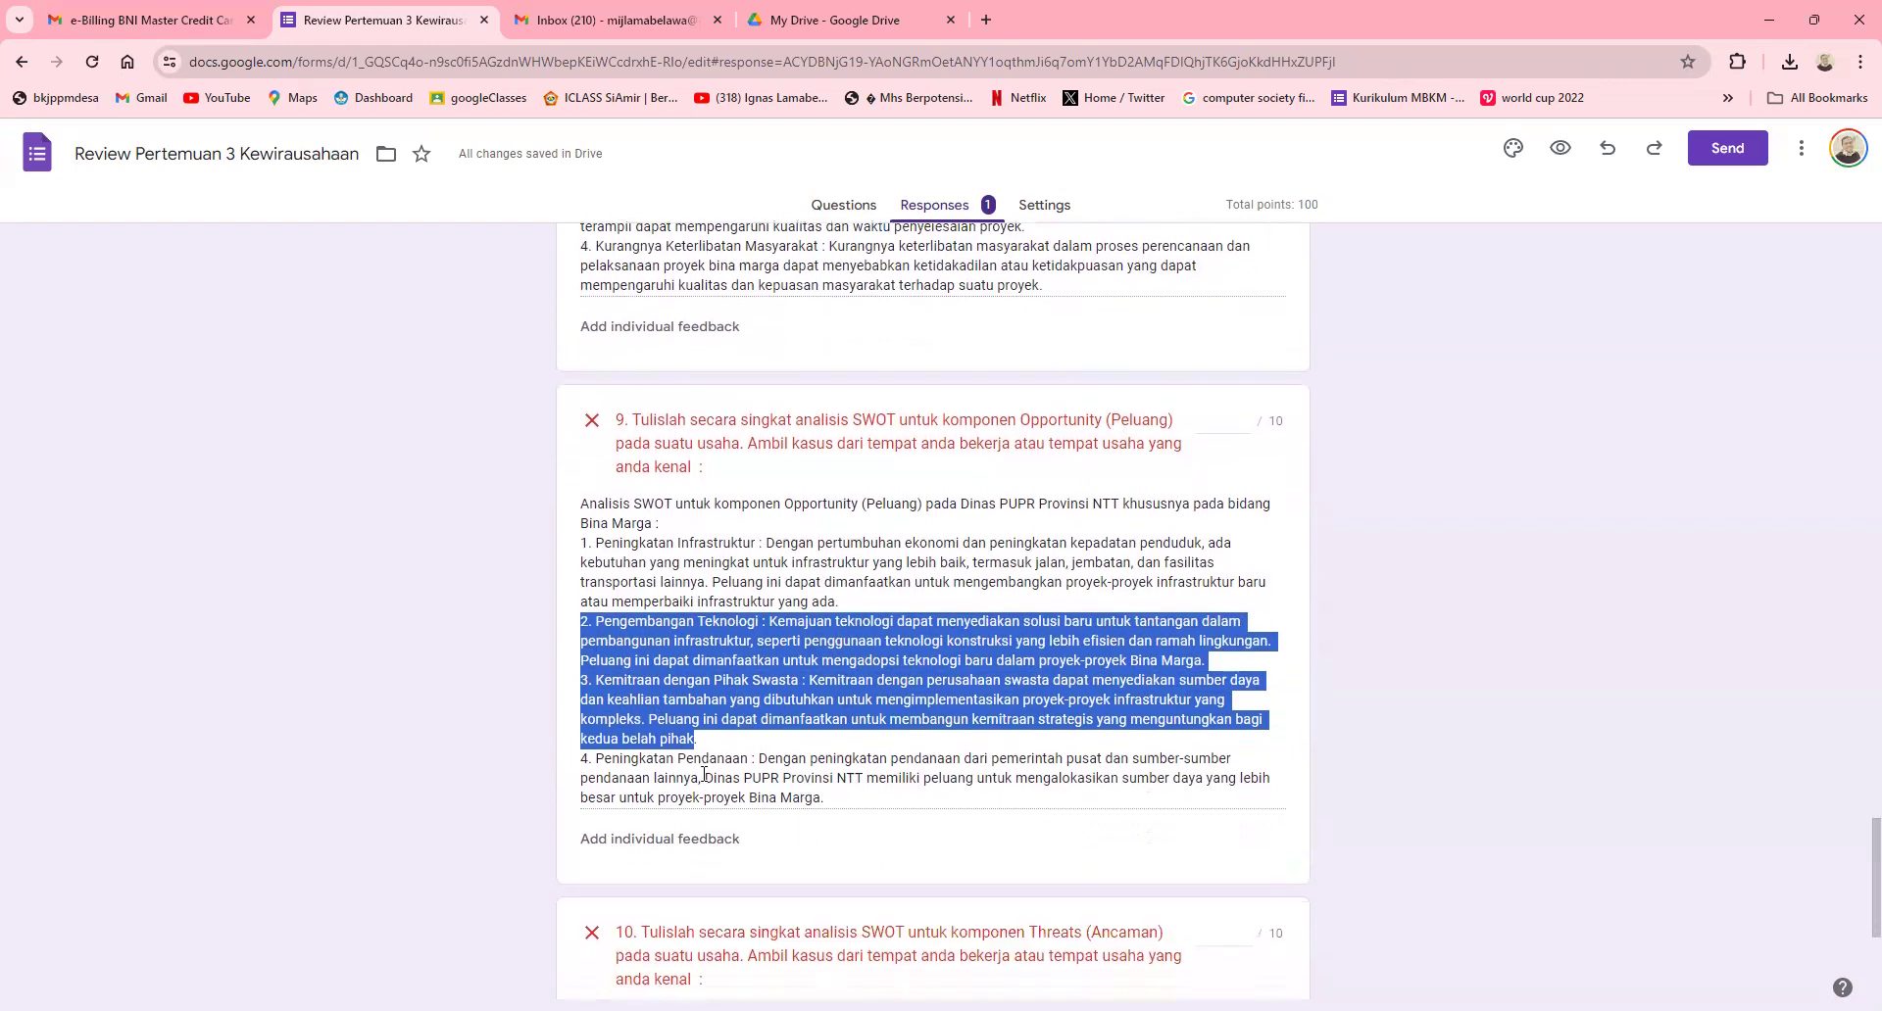
pyautogui.click(704, 778)
pyautogui.scroll(-2, 851, 817)
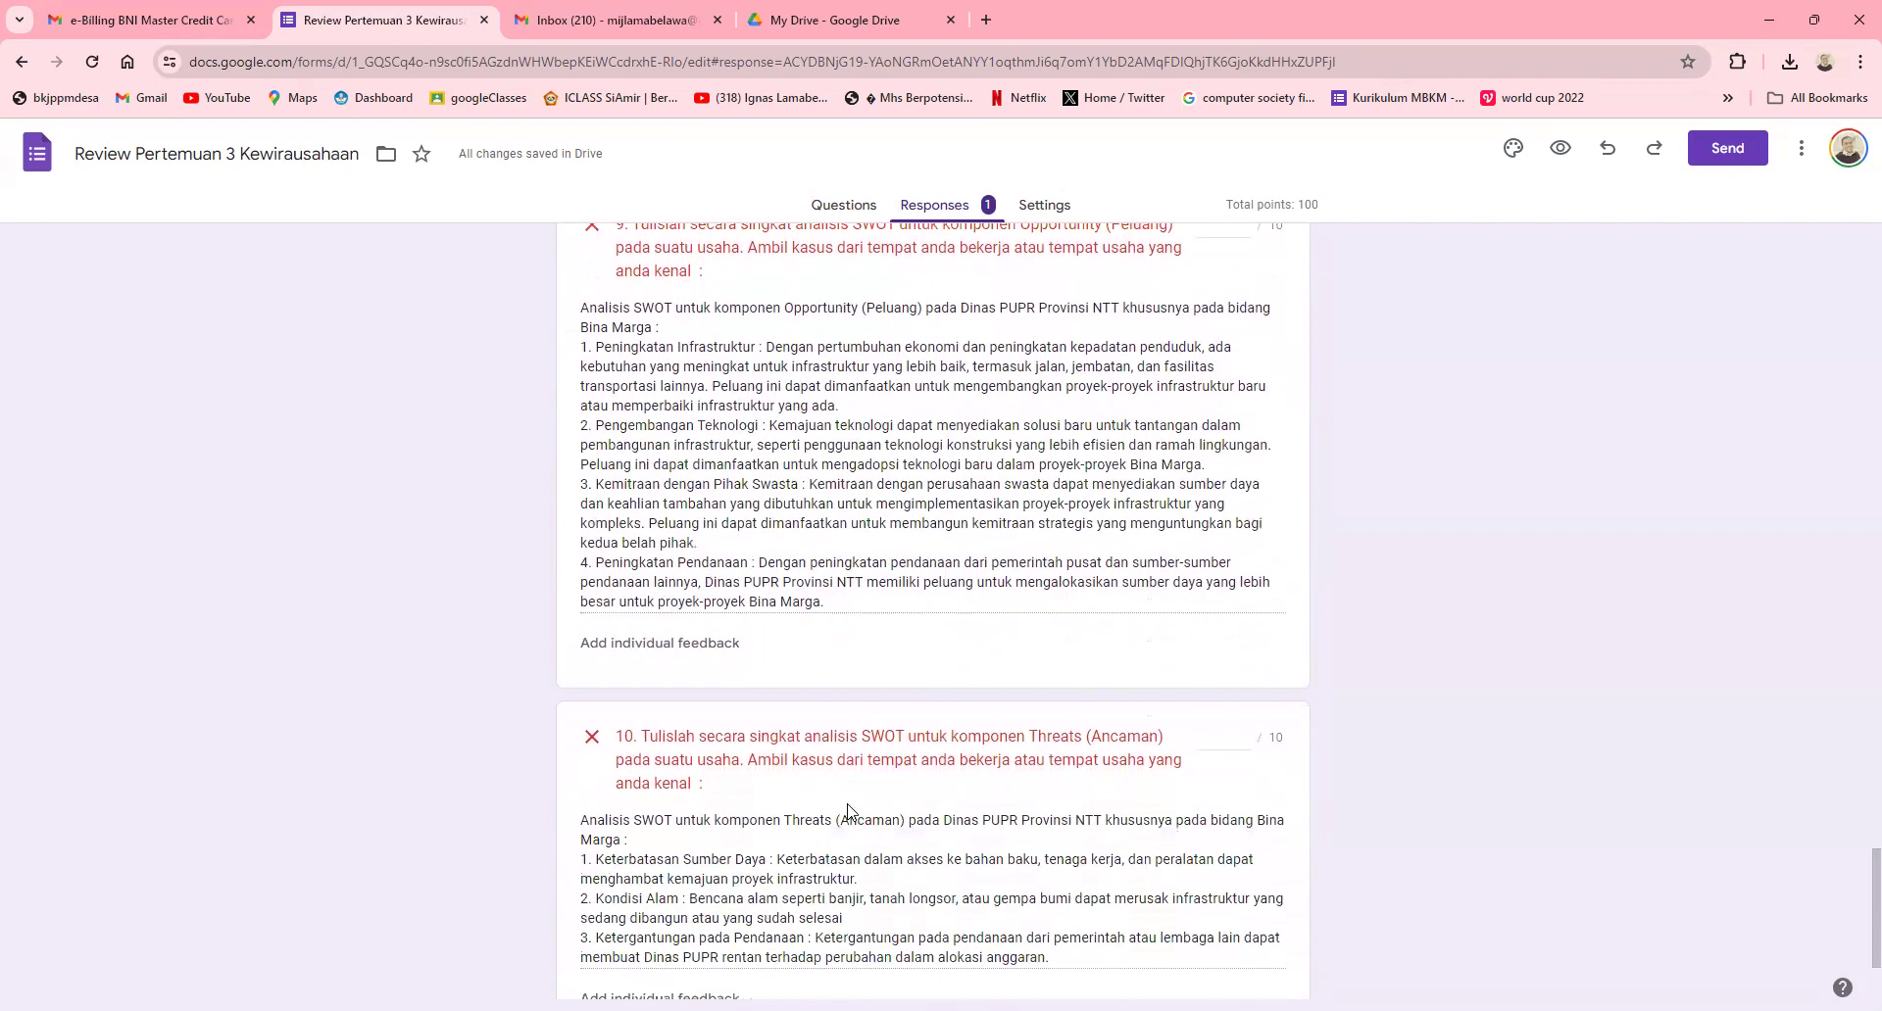
pyautogui.scroll(-2, 847, 812)
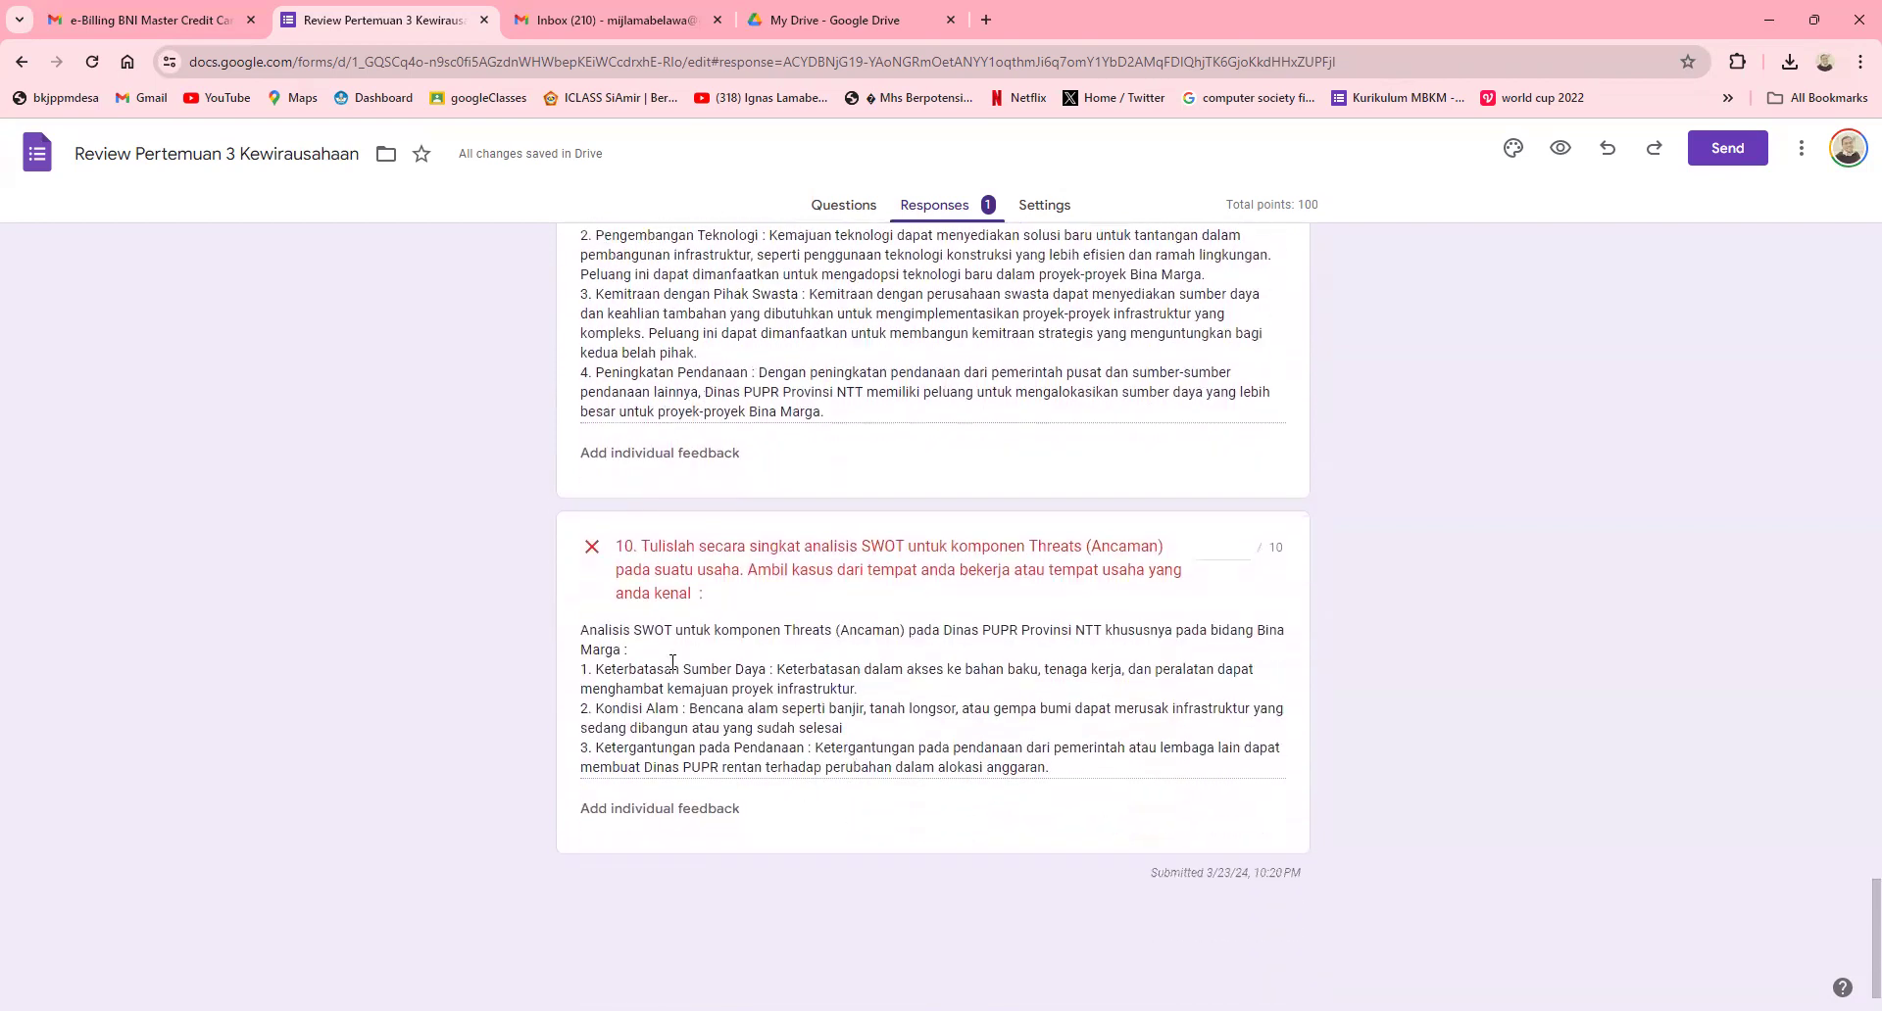
pyautogui.moveTo(623, 674); pyautogui.dragTo(747, 672)
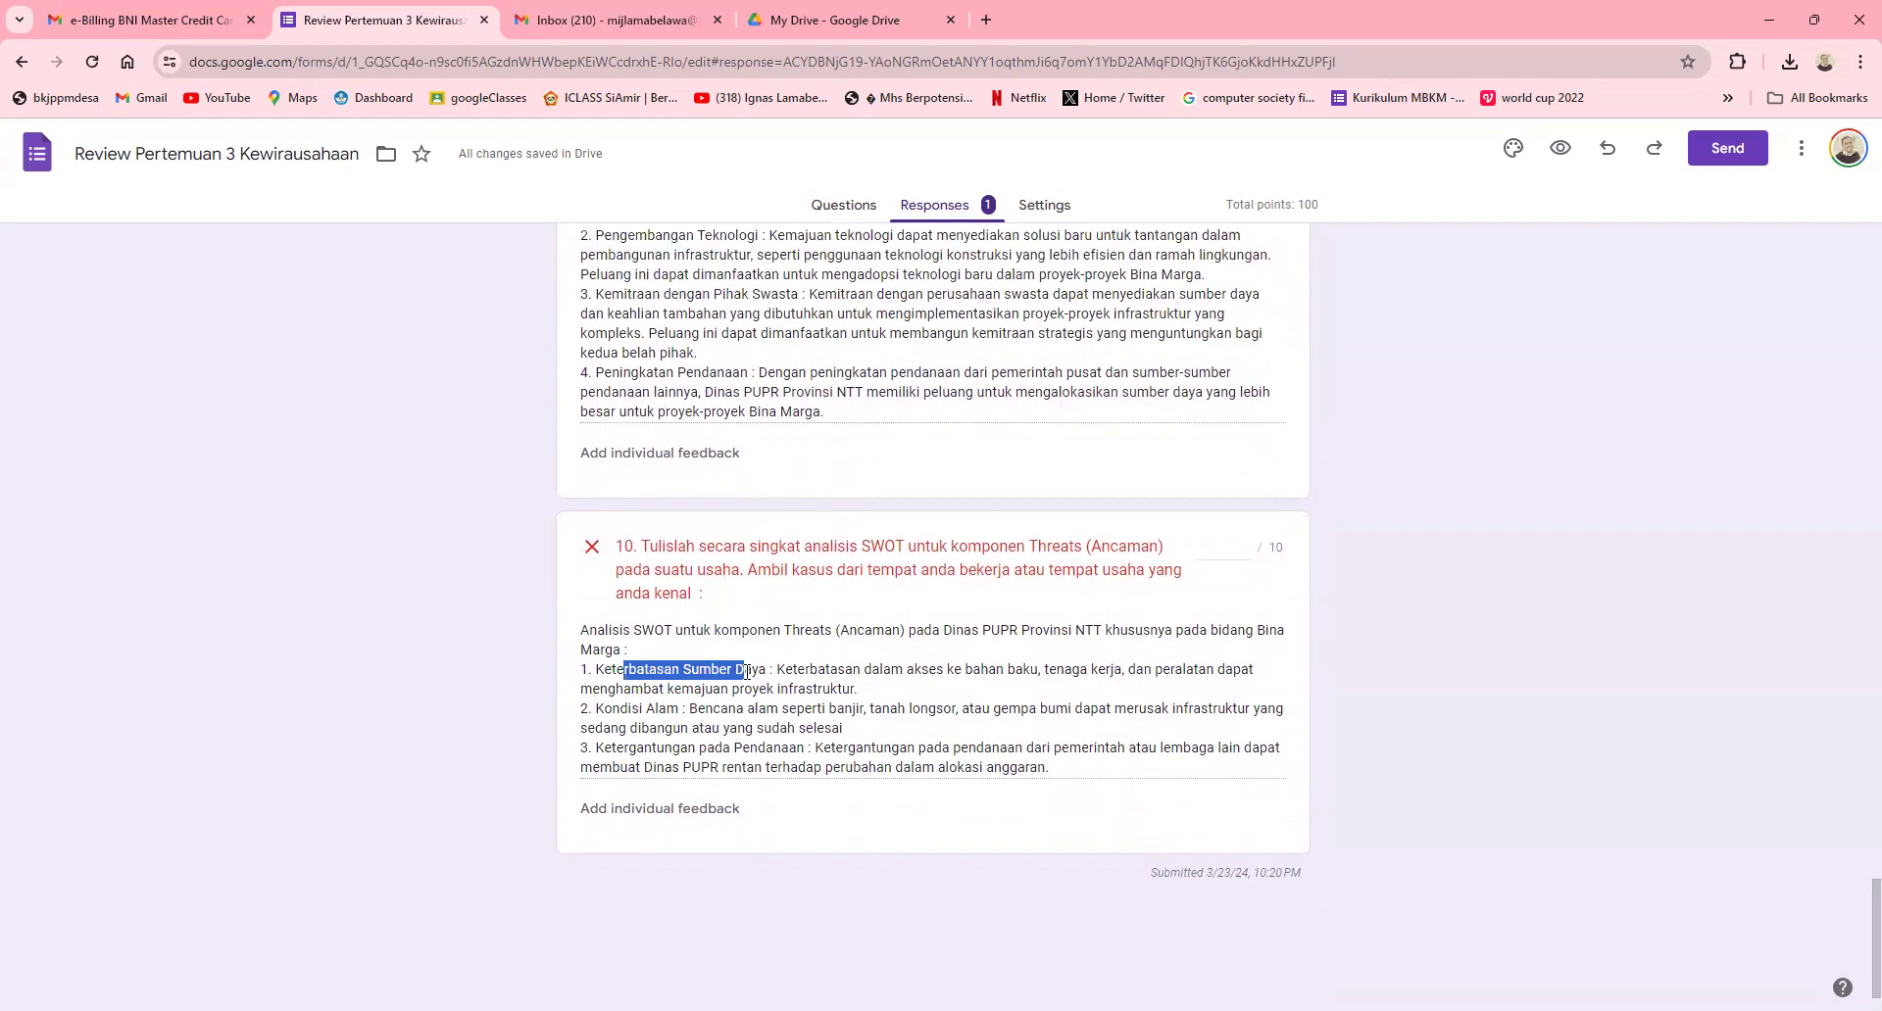
pyautogui.moveTo(620, 710); pyautogui.dragTo(798, 748)
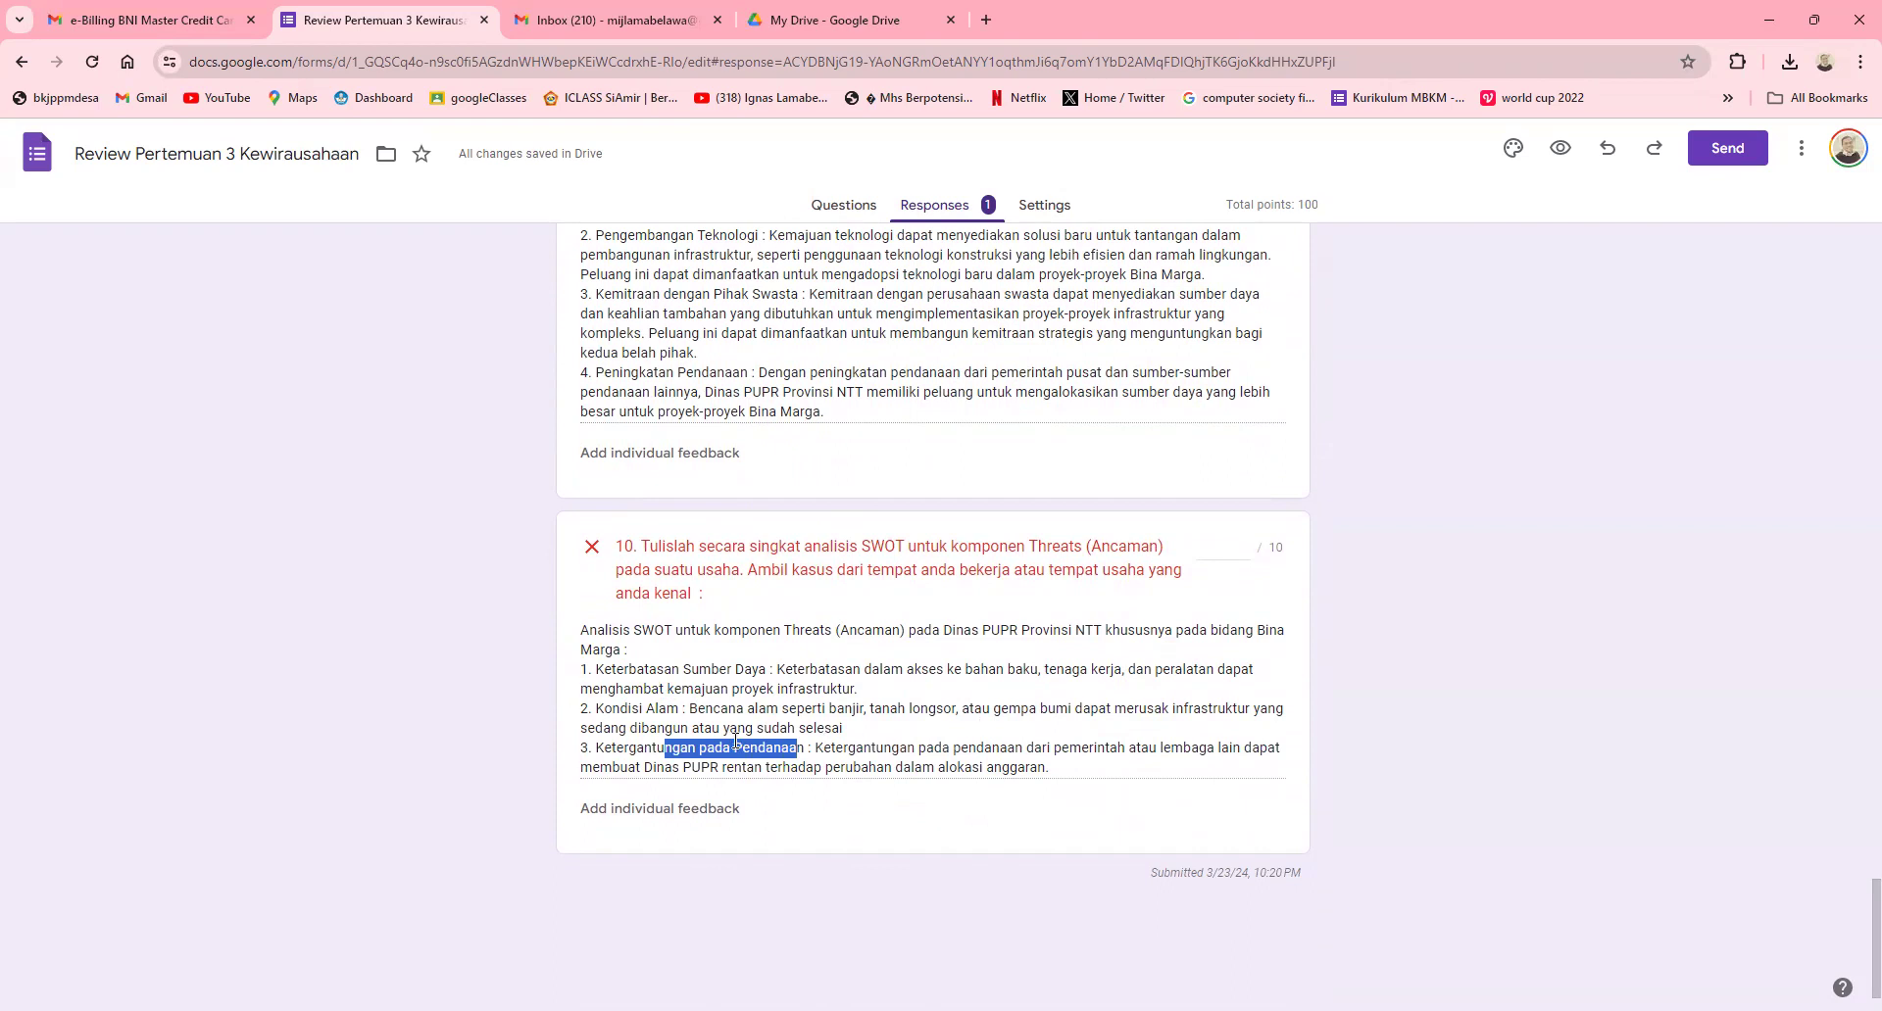
pyautogui.scroll(3, 756, 657)
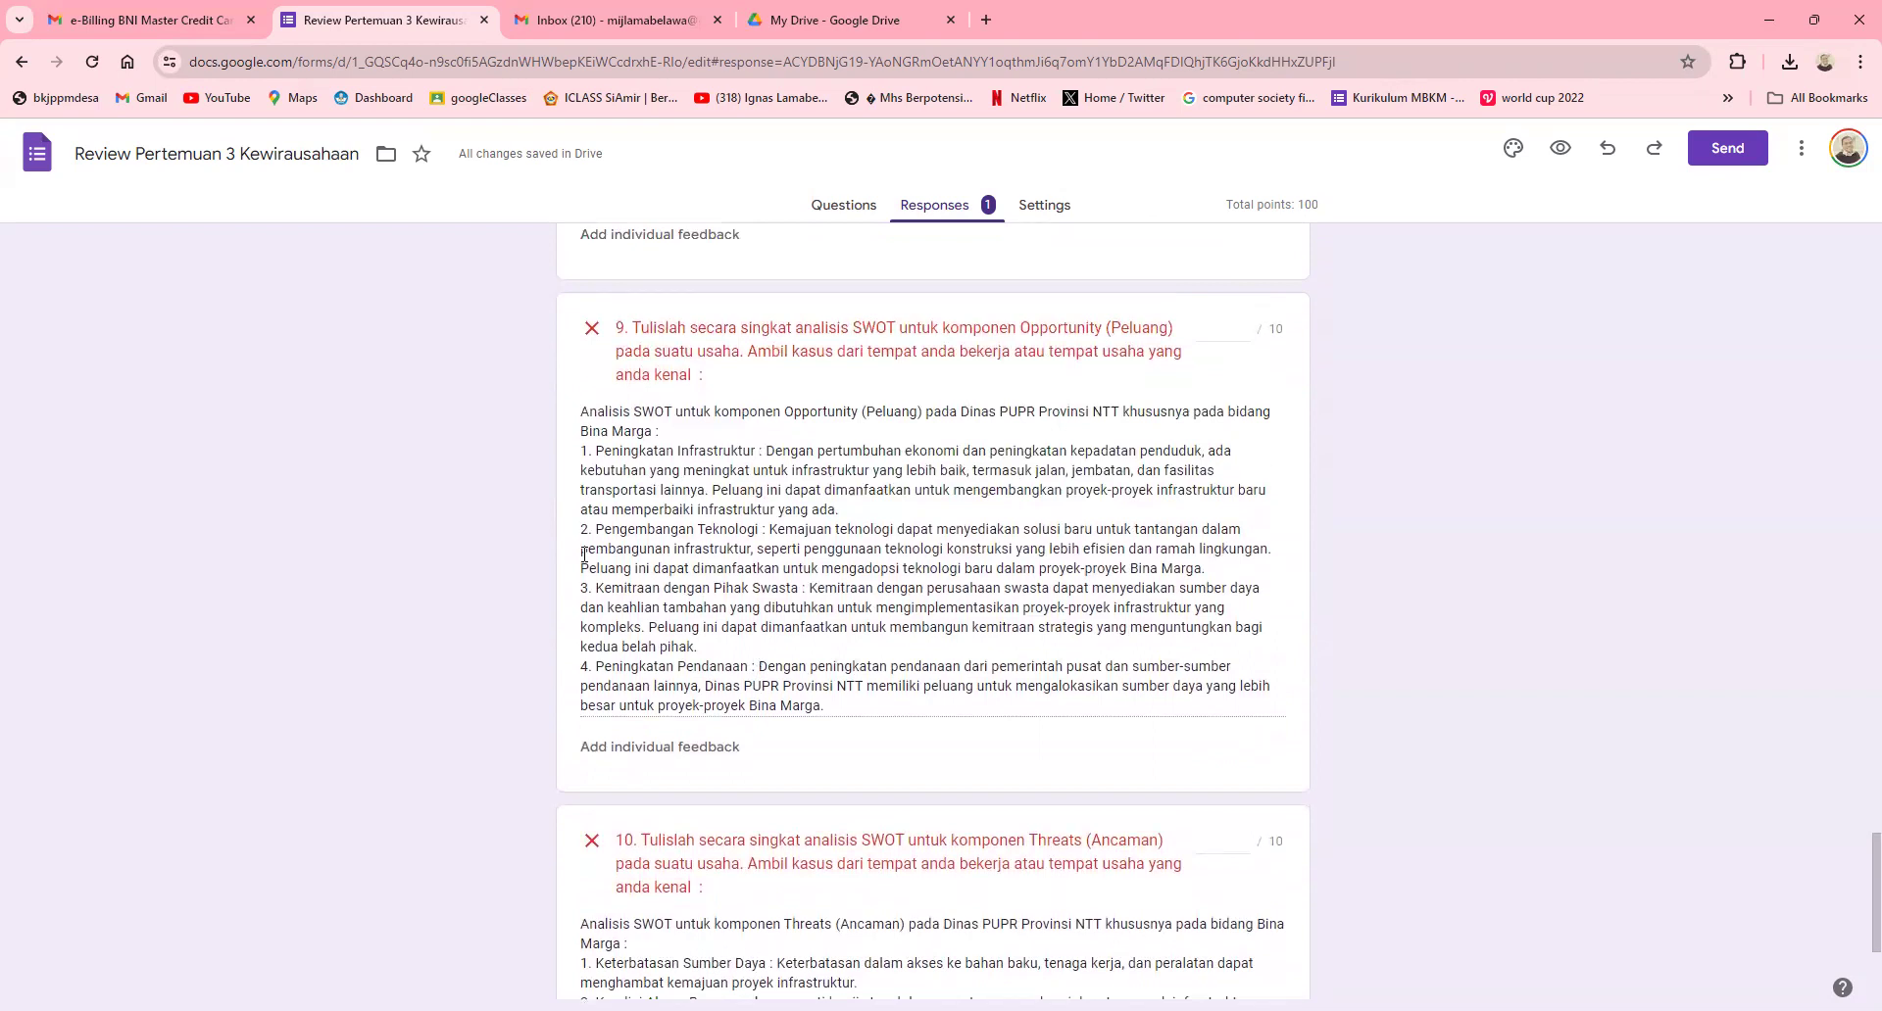
# Step: Highlight the complete "Pengembangan Teknologi" point in the question 9 answer, and check the total score at the start of the response
pyautogui.moveTo(588, 529); pyautogui.dragTo(1236, 574)
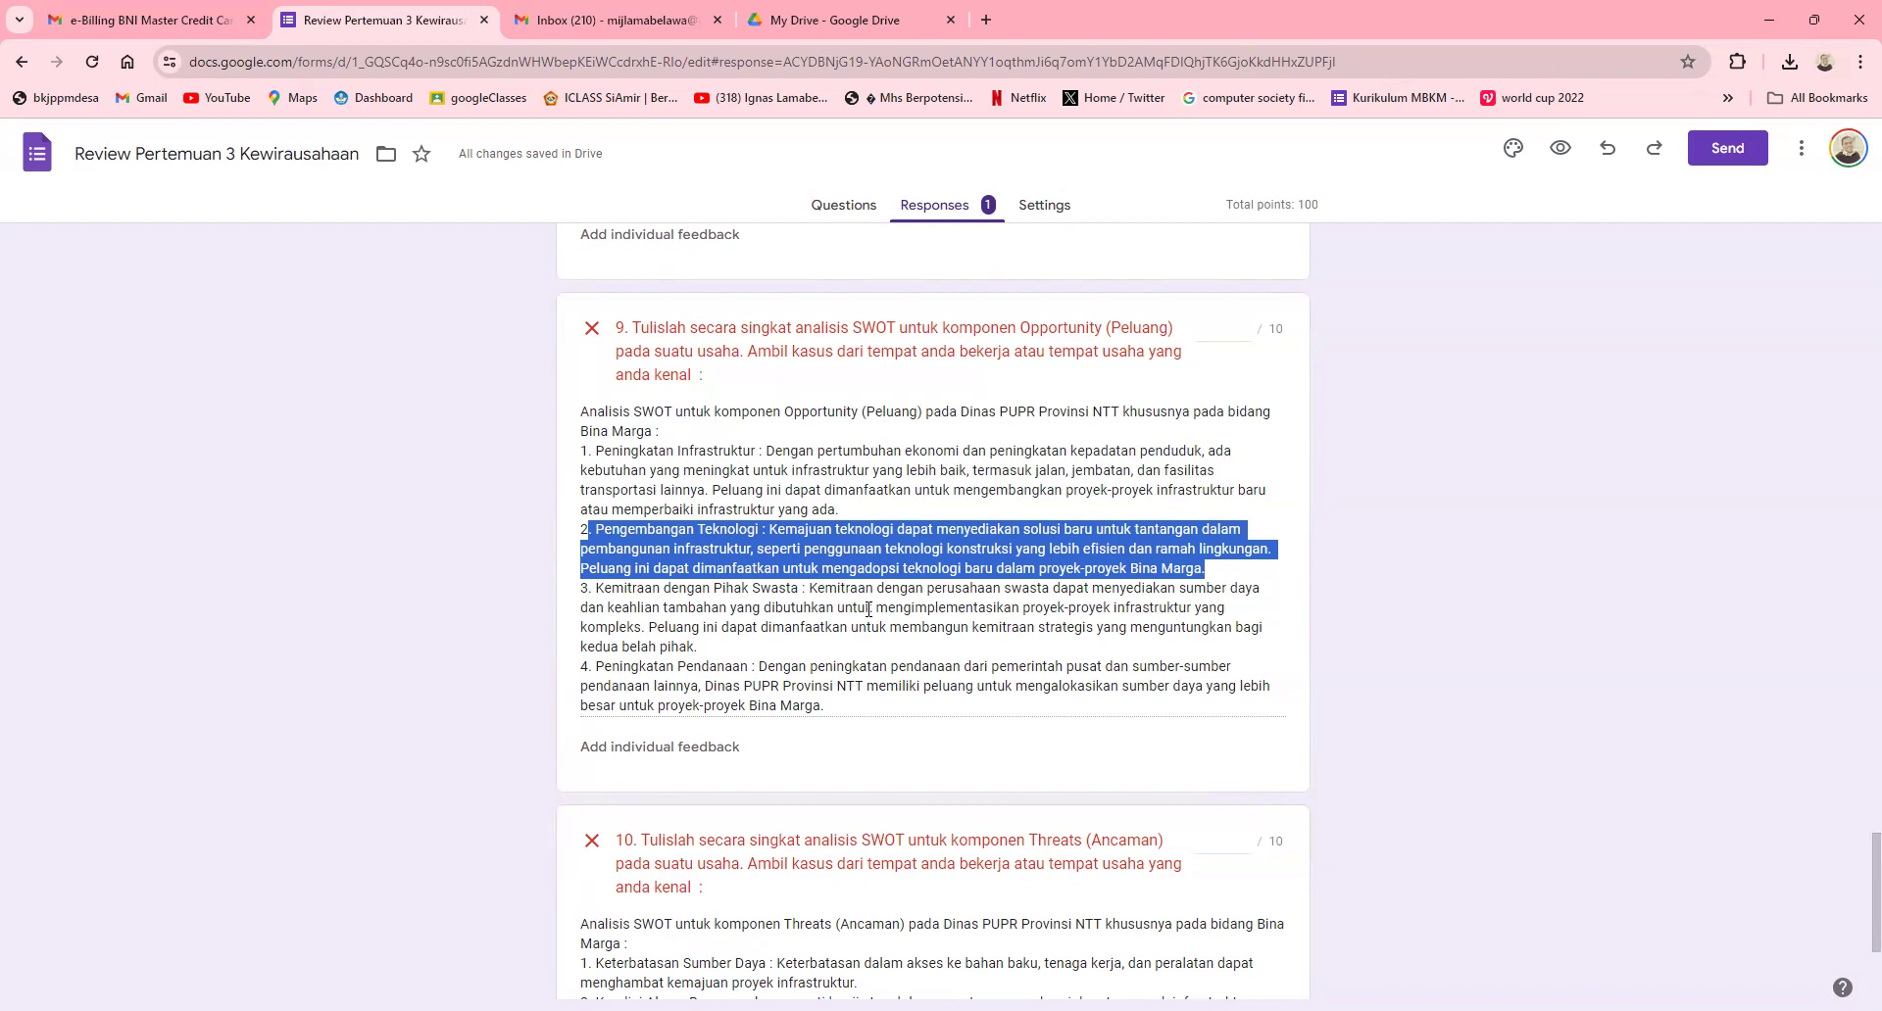
pyautogui.scroll(20, 868, 611)
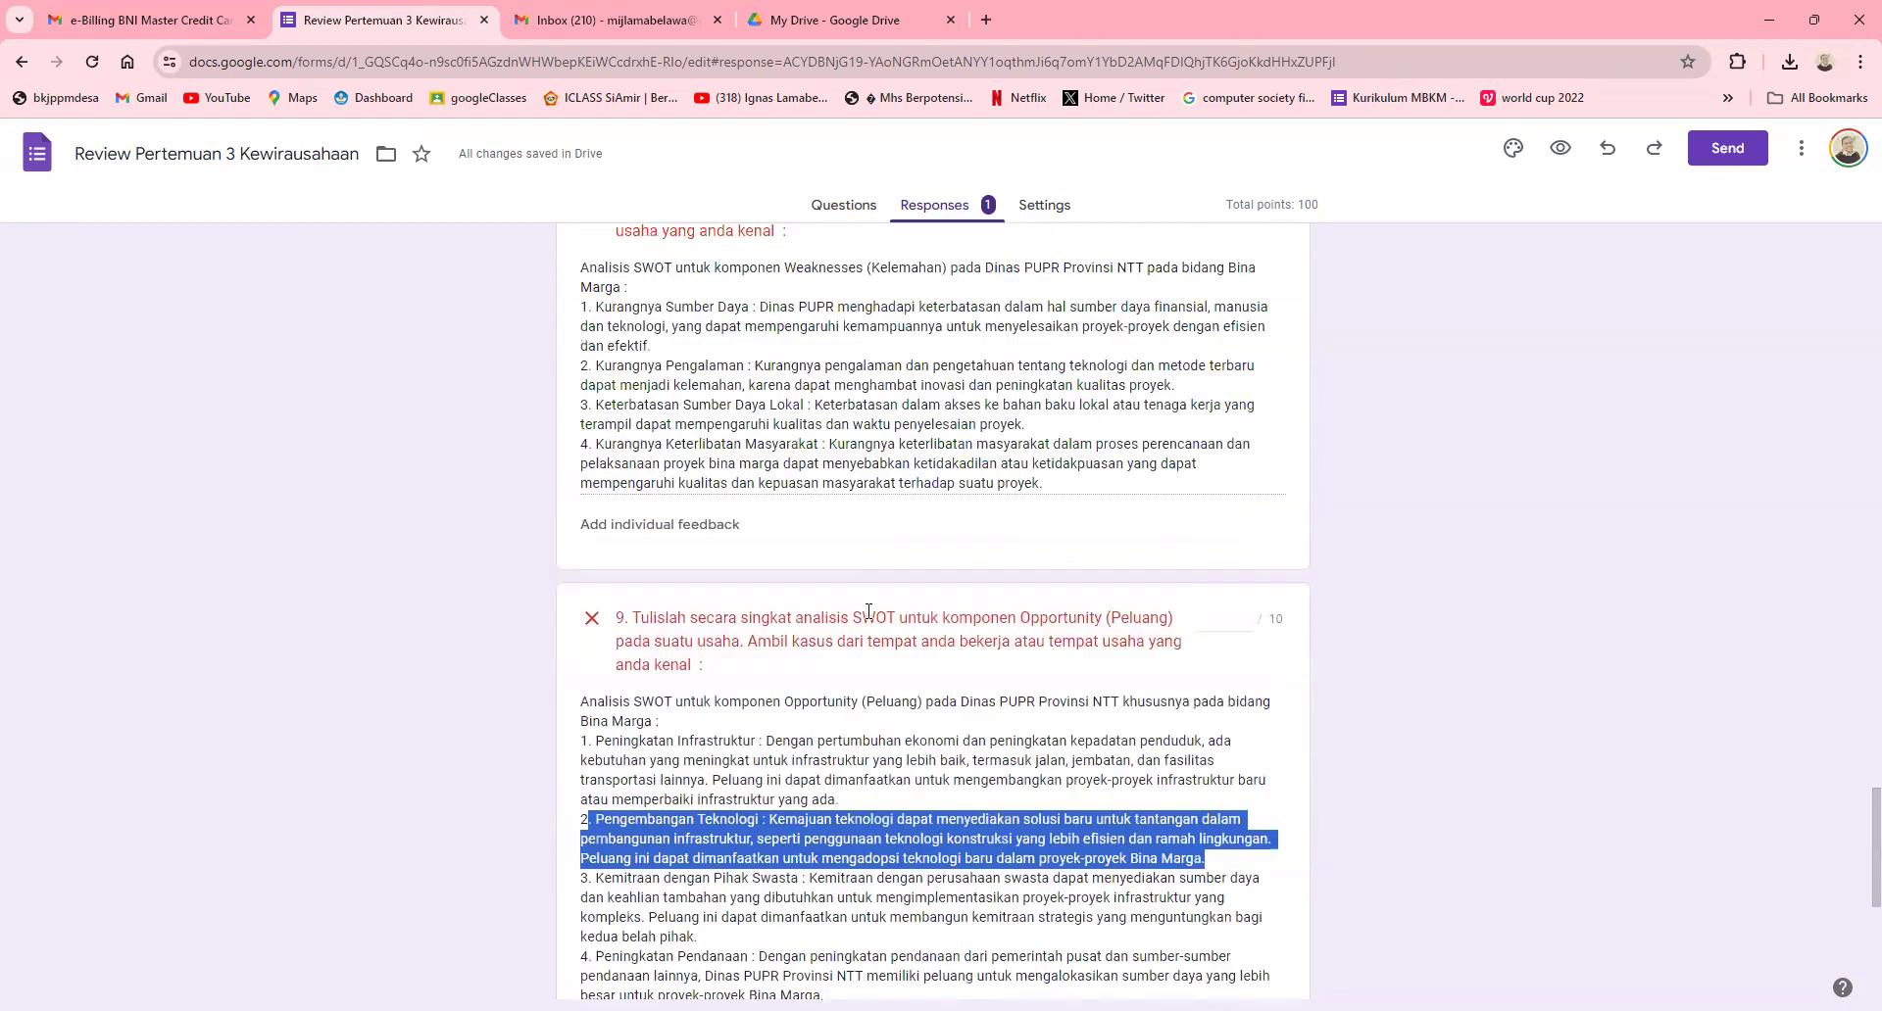
pyautogui.scroll(15, 868, 611)
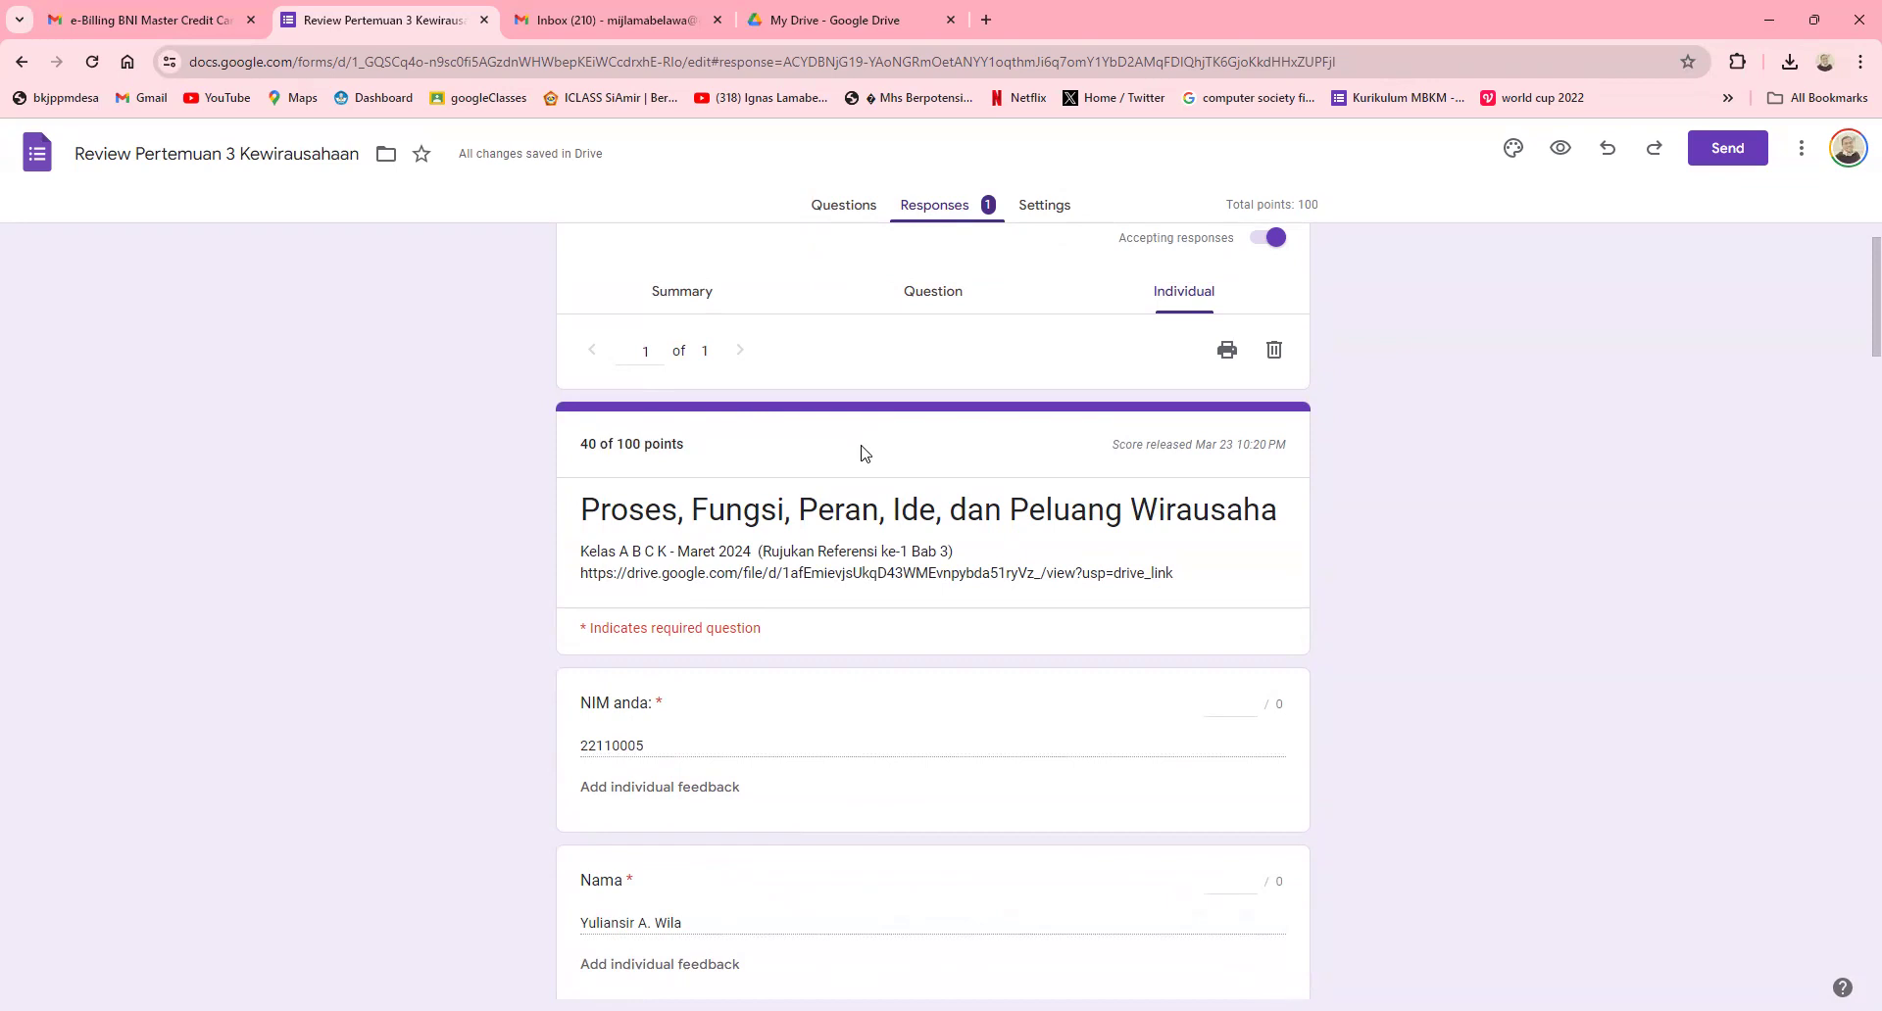
# Step: Examine the student's marked multiple-choice answers from question 1 onward, and compare them with the total score and identity fields
pyautogui.scroll(-13, 845, 569)
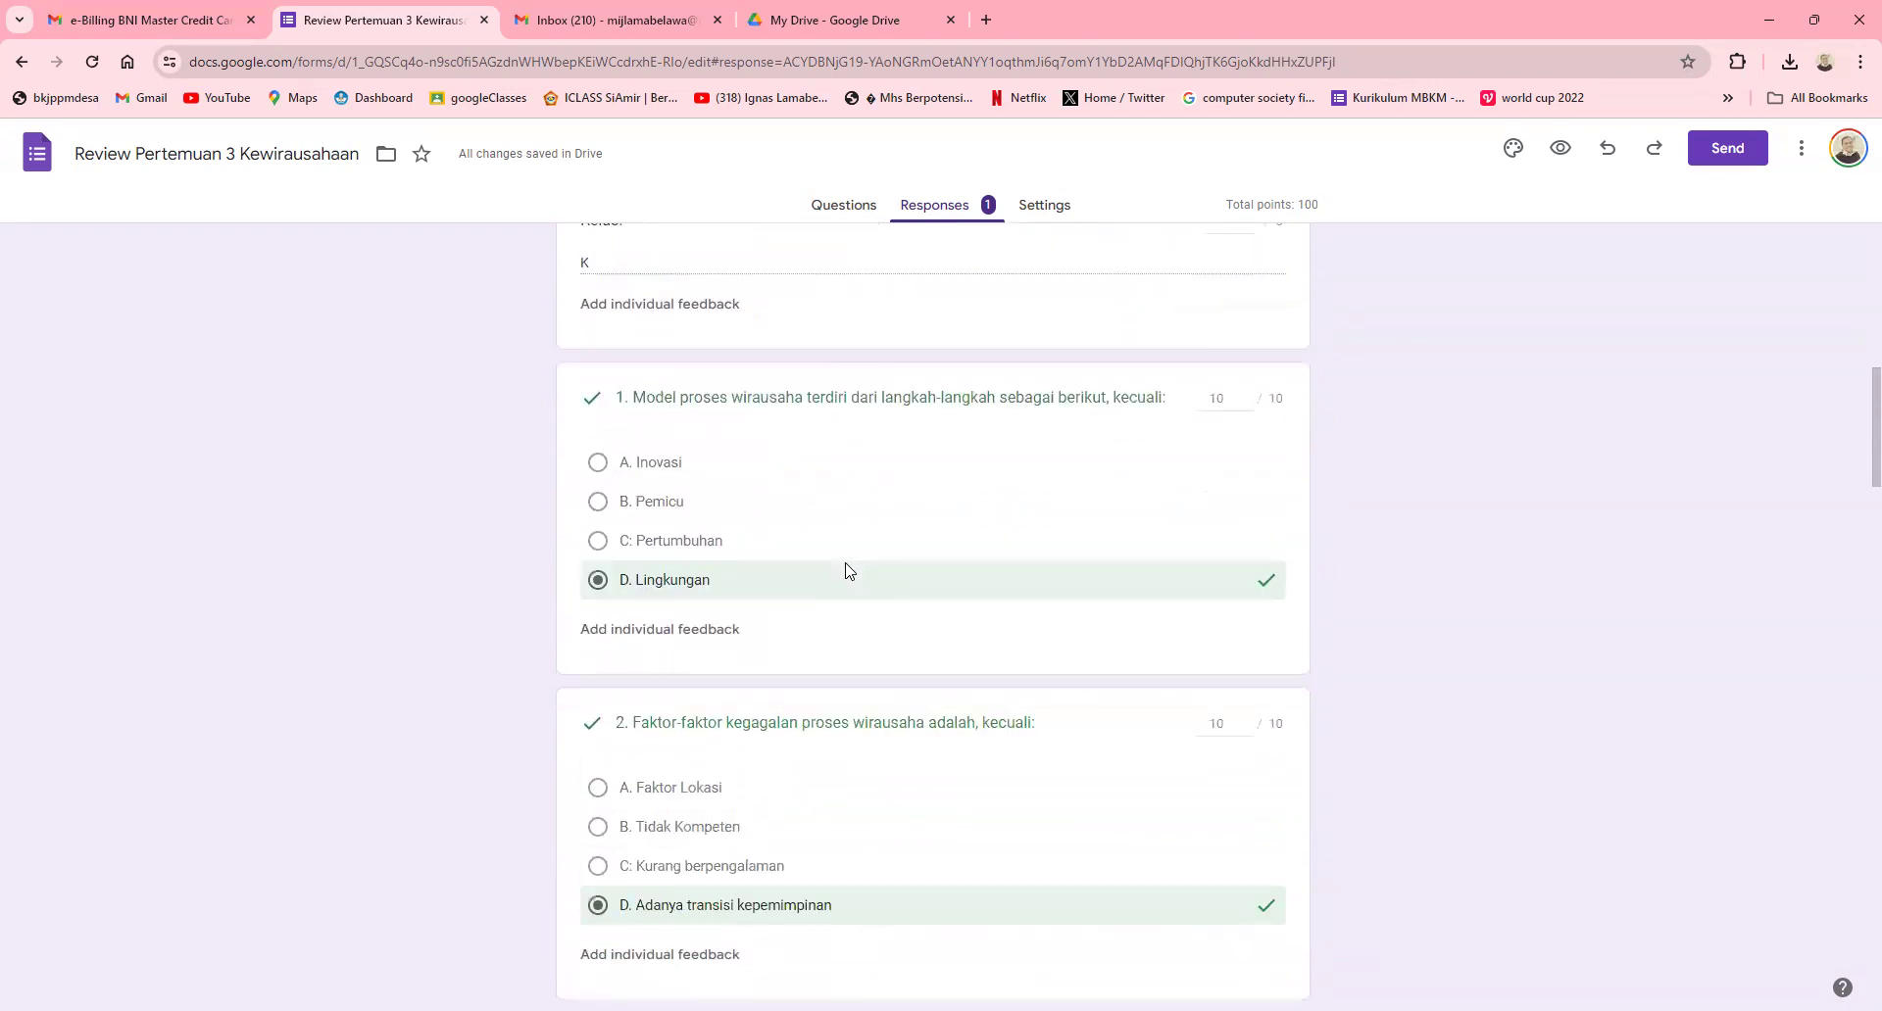
pyautogui.scroll(-18, 848, 571)
pyautogui.scroll(7, 849, 571)
pyautogui.scroll(15, 848, 571)
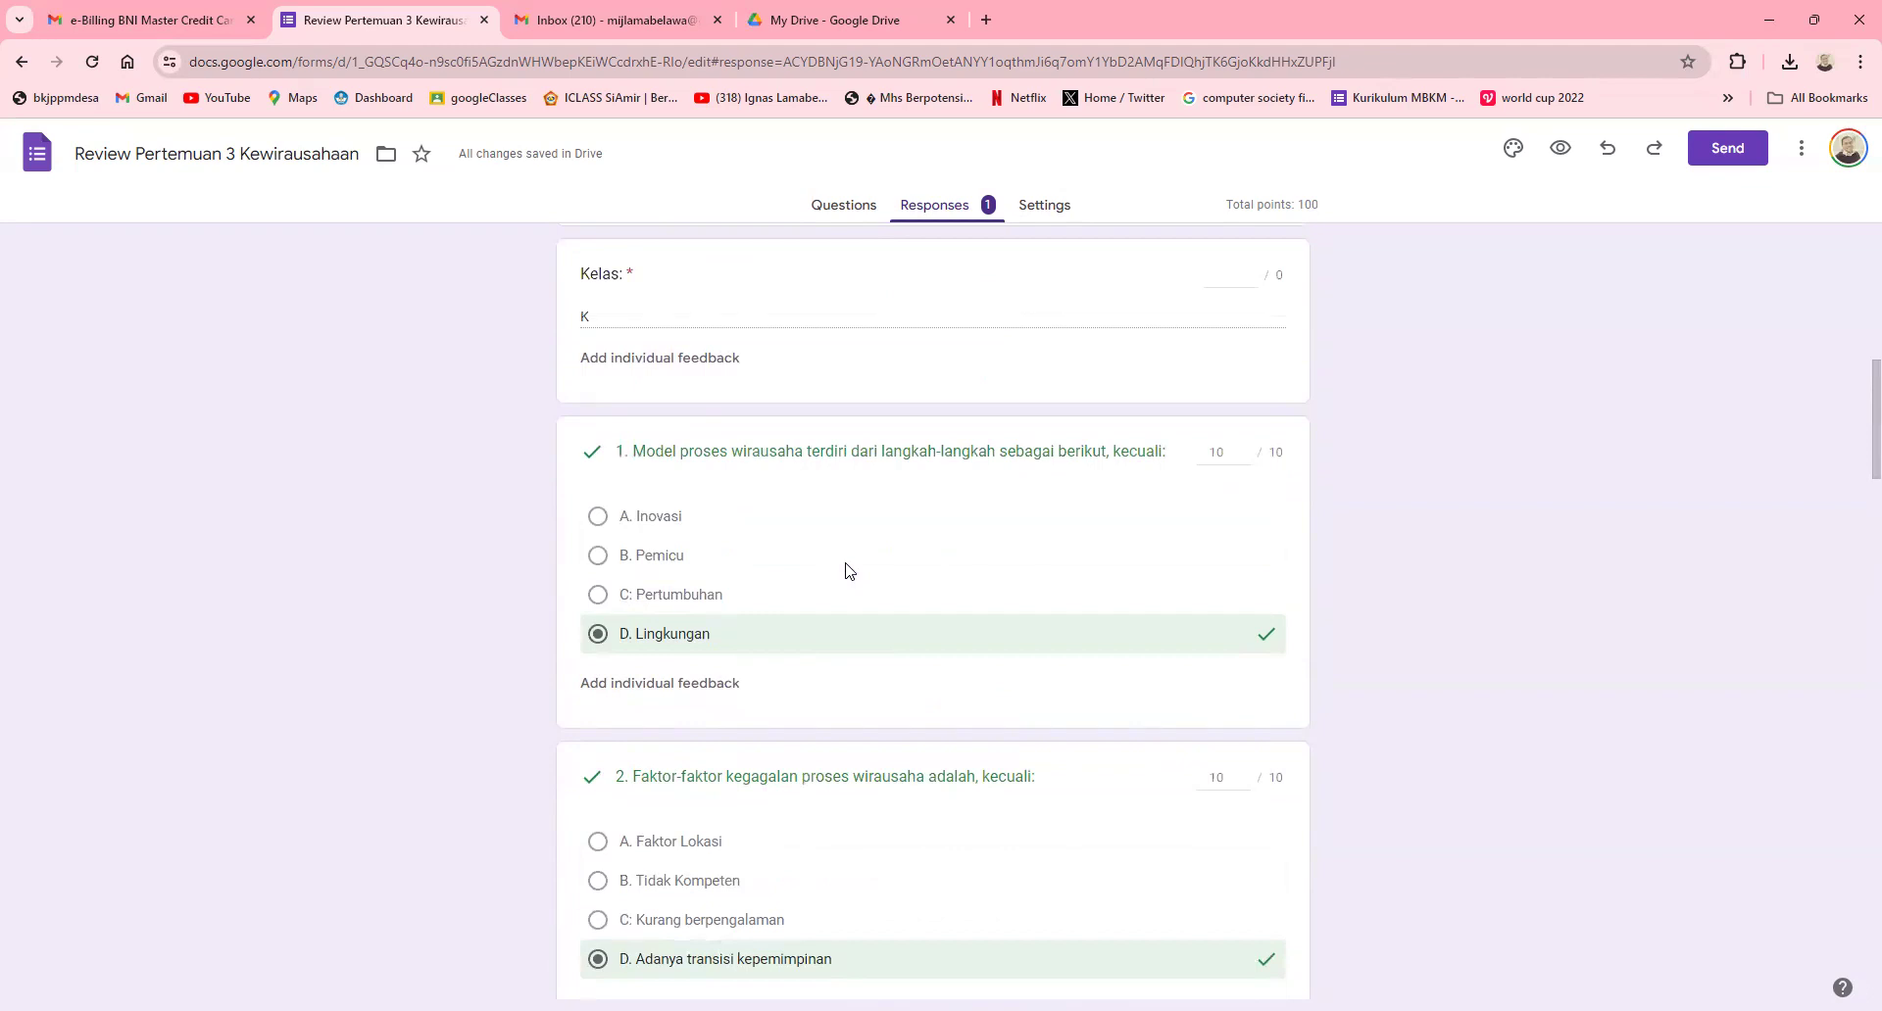
pyautogui.scroll(8, 848, 570)
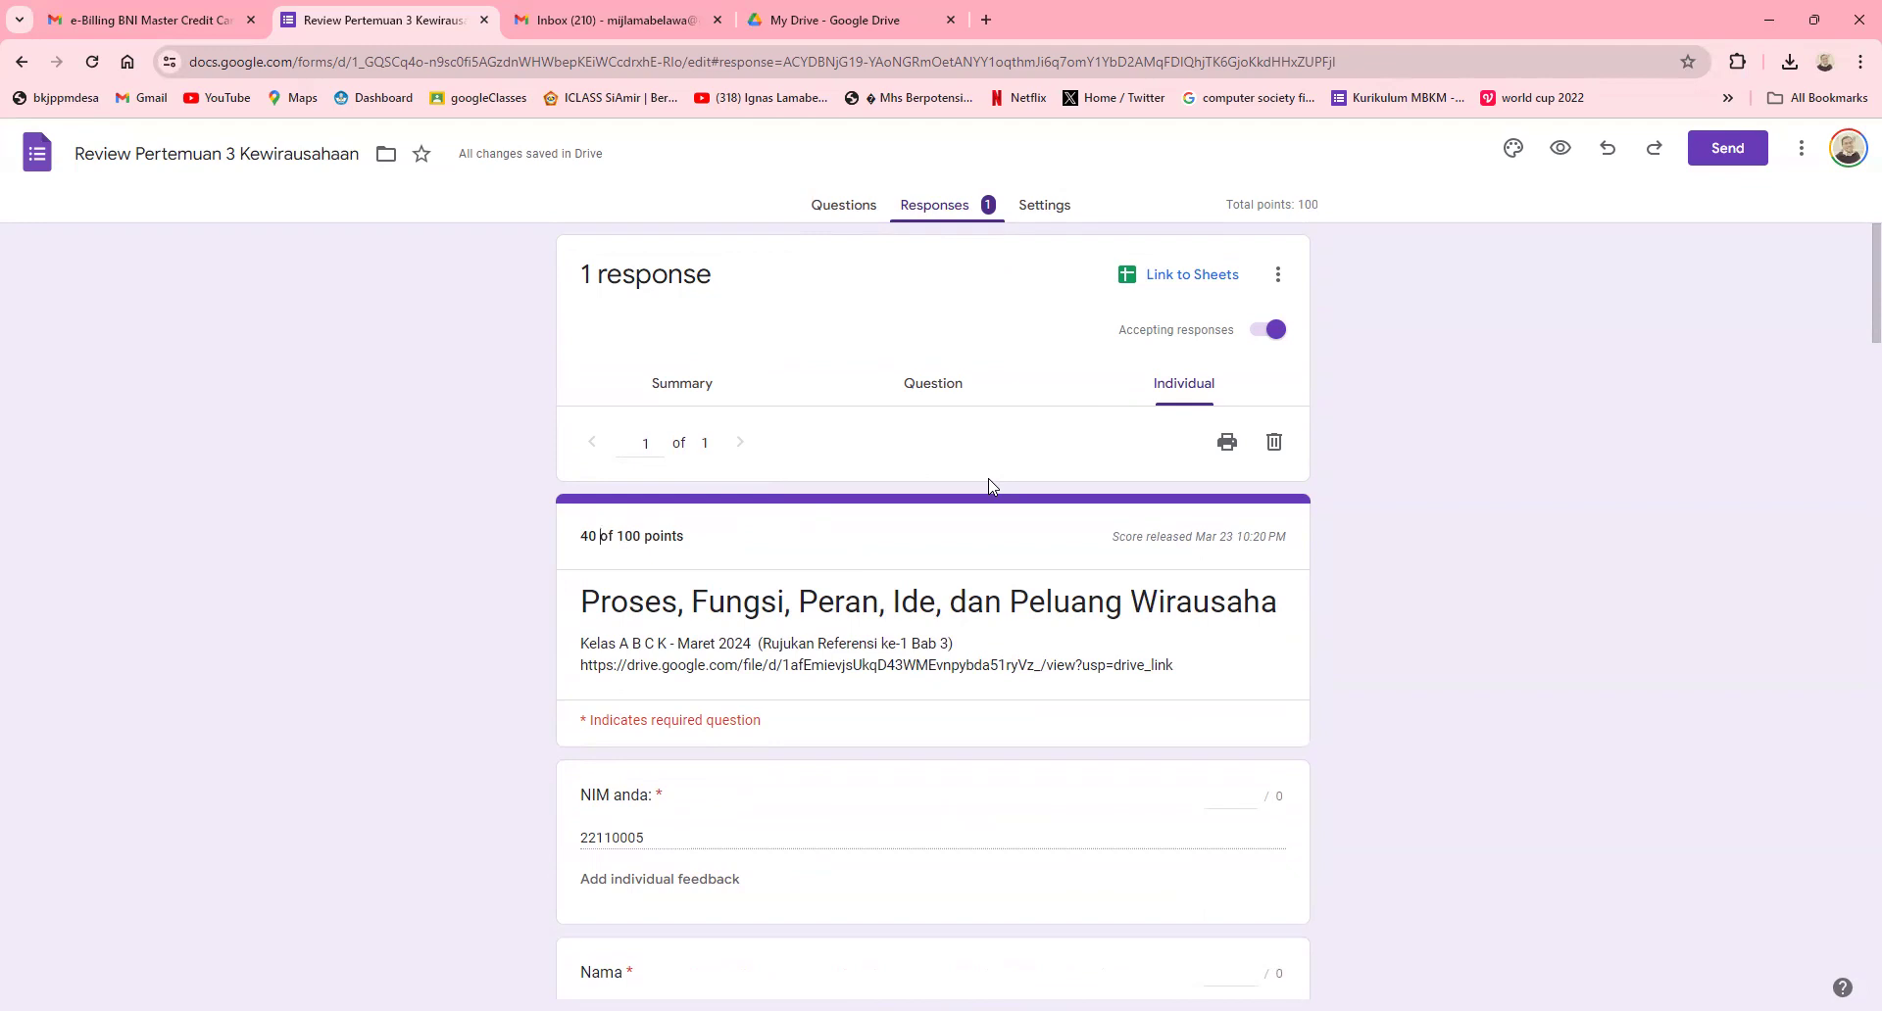
pyautogui.scroll(-2, 991, 486)
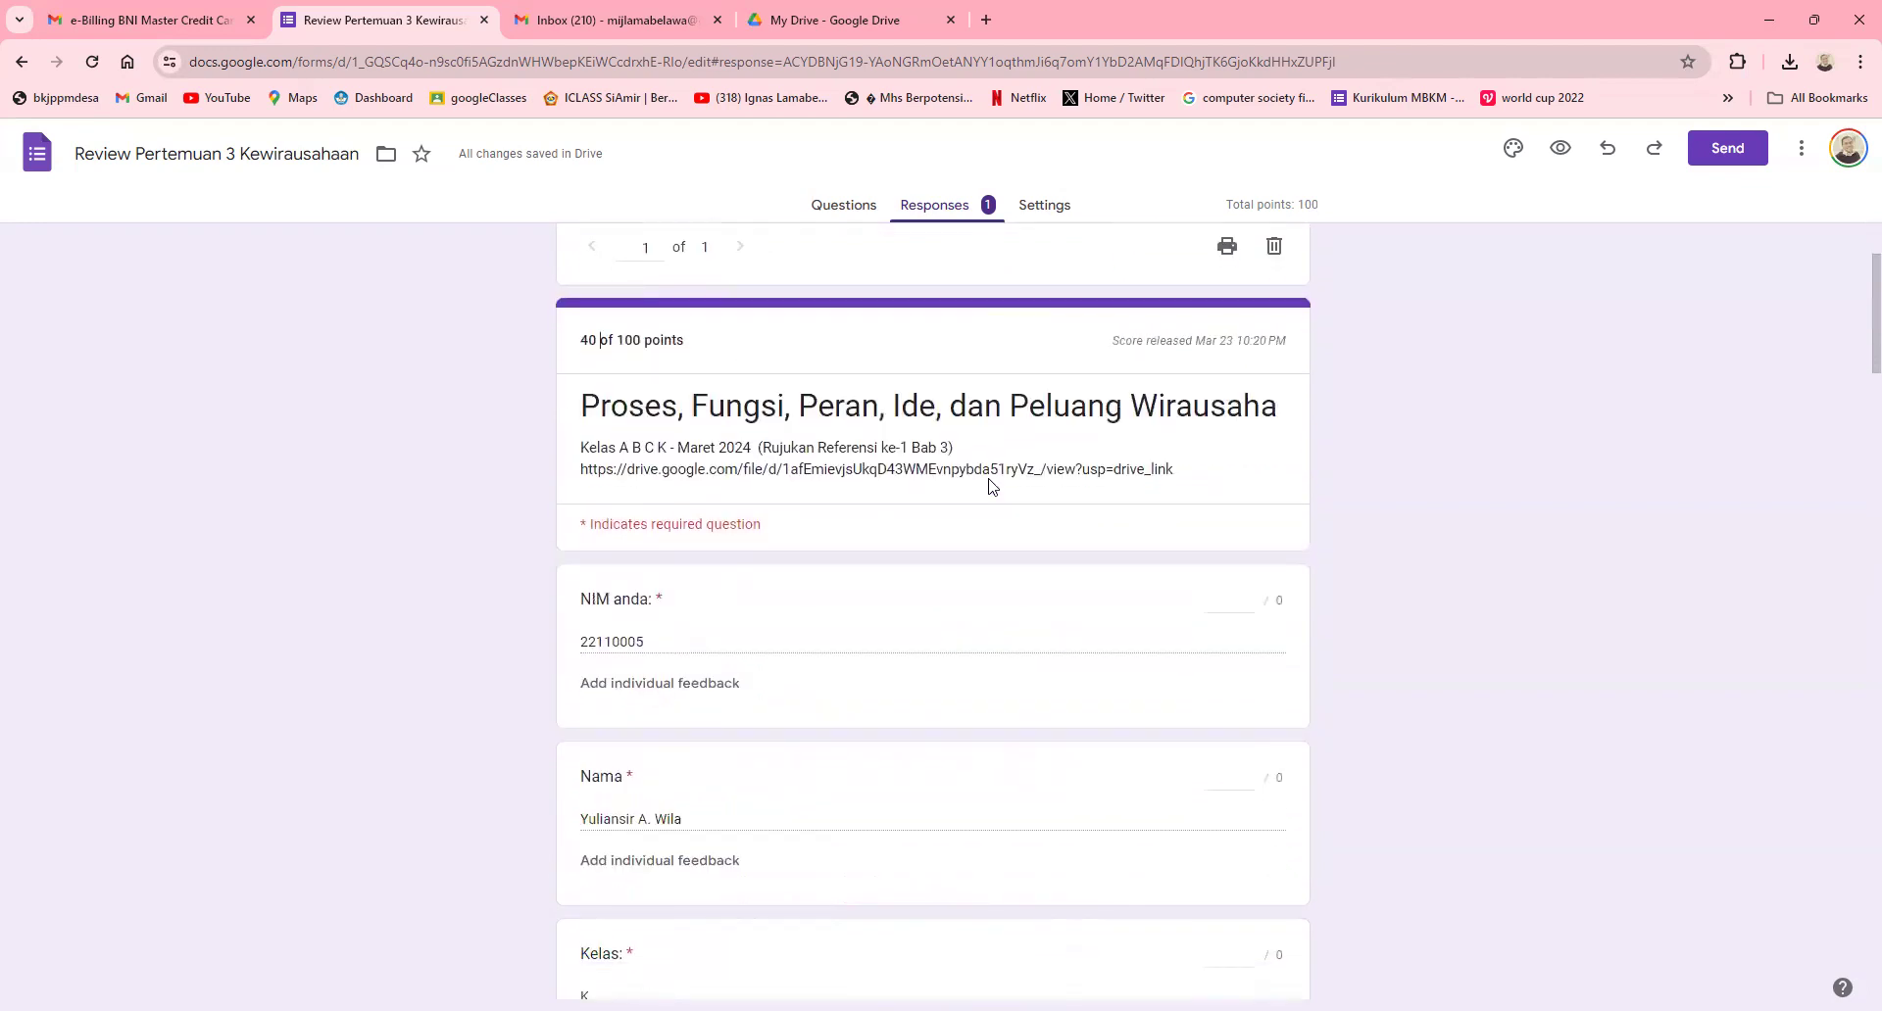
pyautogui.scroll(-4, 991, 486)
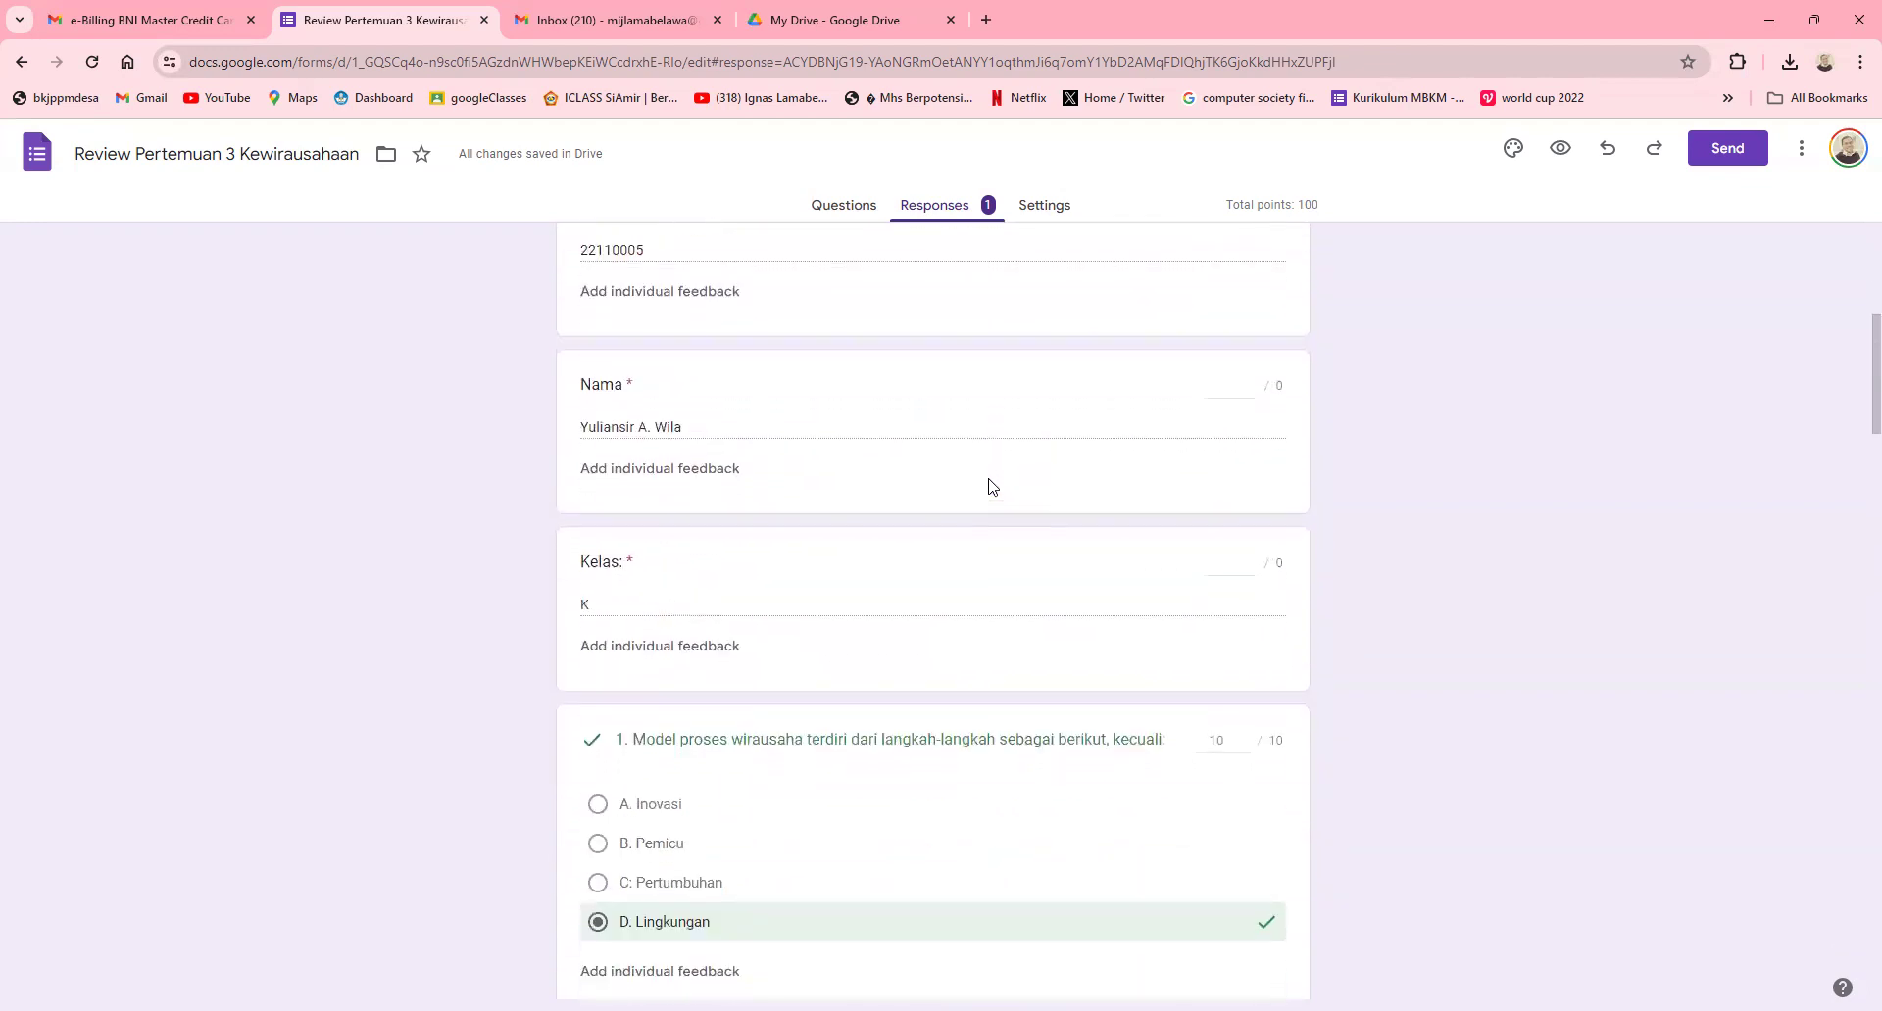